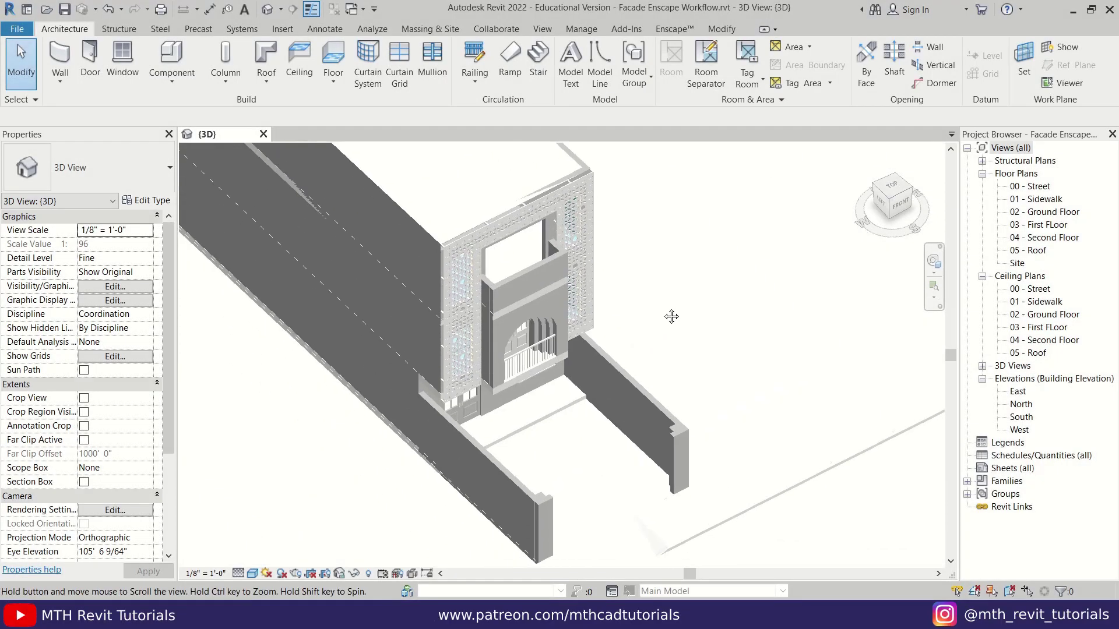
# Create two new project materials named "00 - Wall" and "00 - Brick"
pyautogui.scroll(2, 670, 314)
pyautogui.click(77, 69)
pyautogui.click(53, 511)
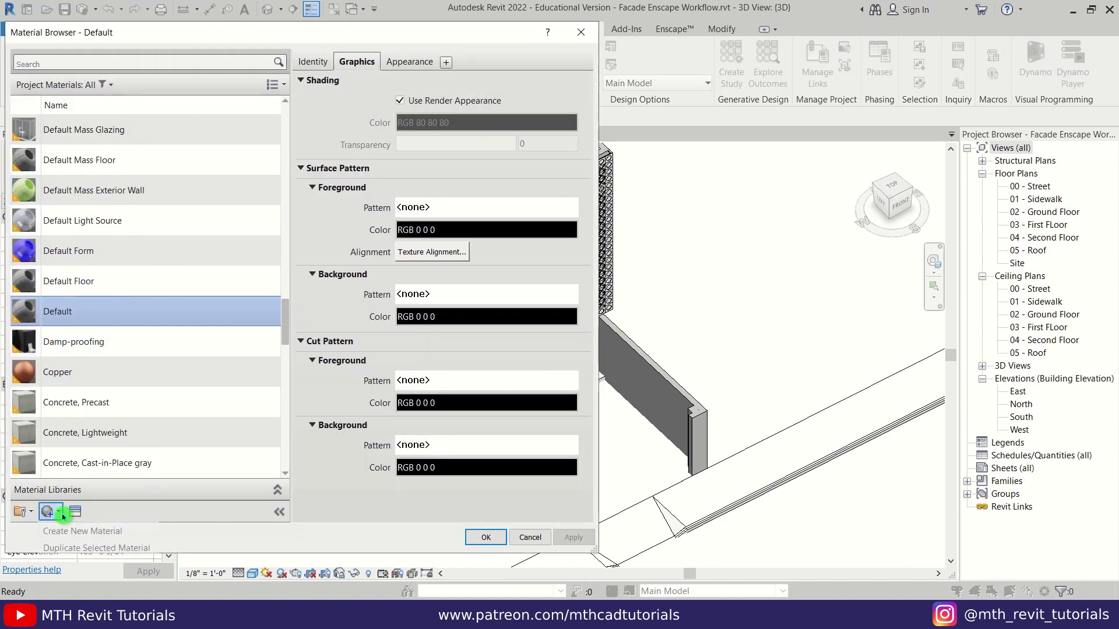
pyautogui.click(73, 529)
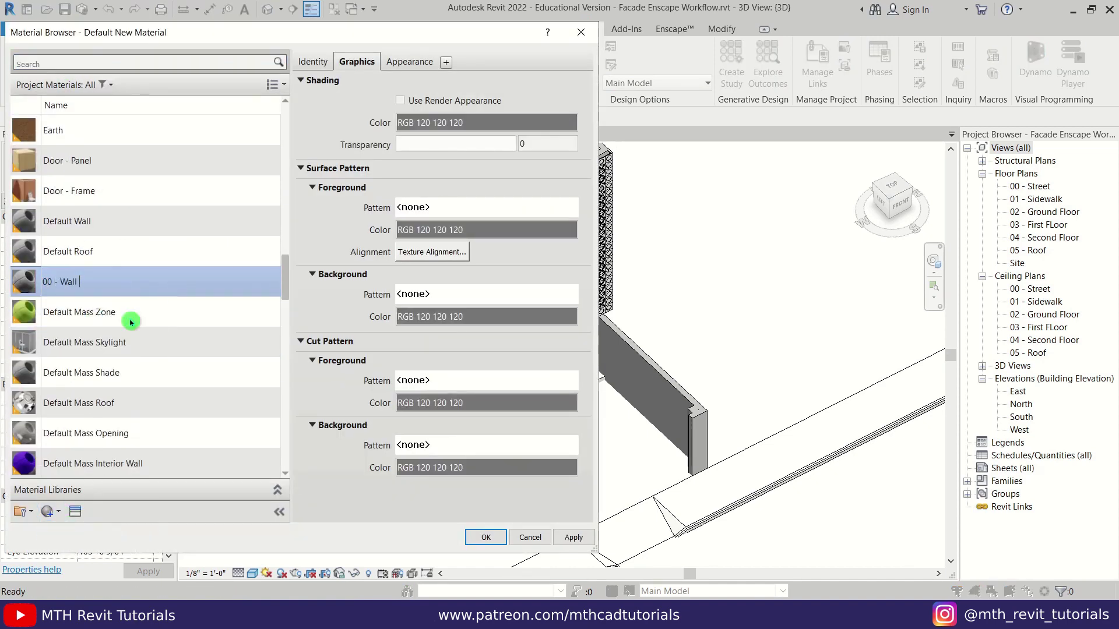
pyautogui.rightClick(97, 281)
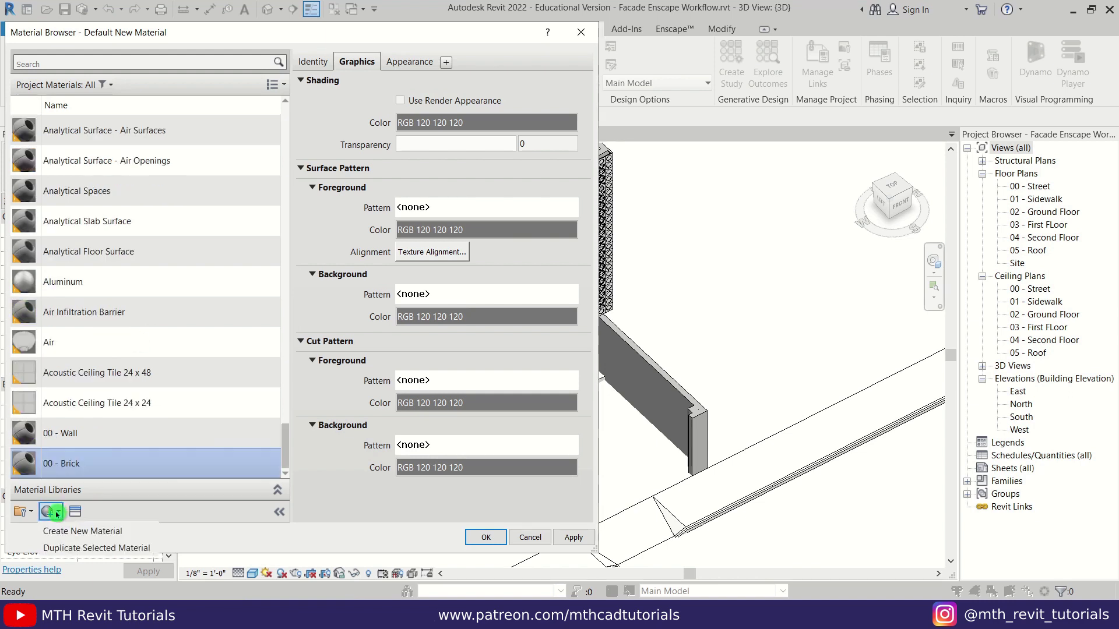
# Create two more project materials named "00 - Sidewalk" and "00 - Curb"
pyautogui.click(73, 532)
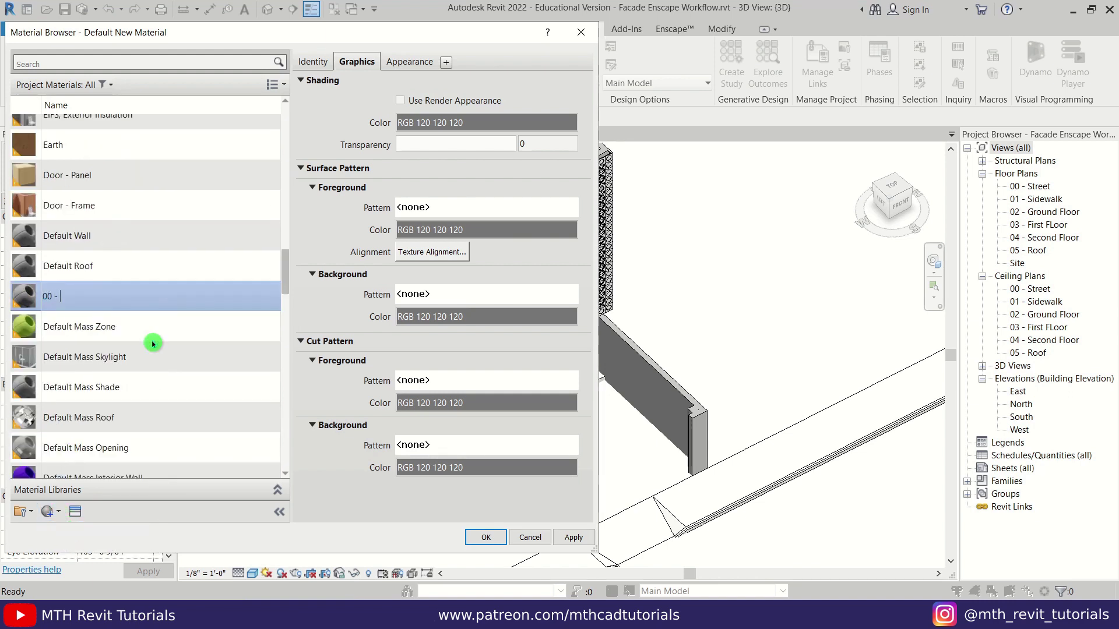
pyautogui.click(47, 511)
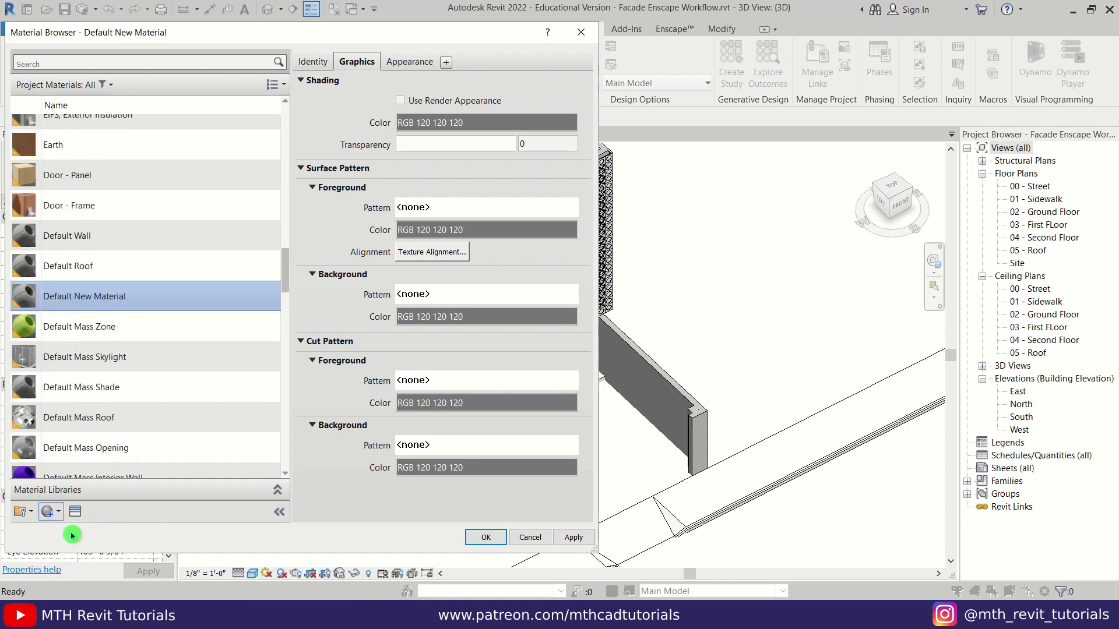
pyautogui.rightClick(121, 282)
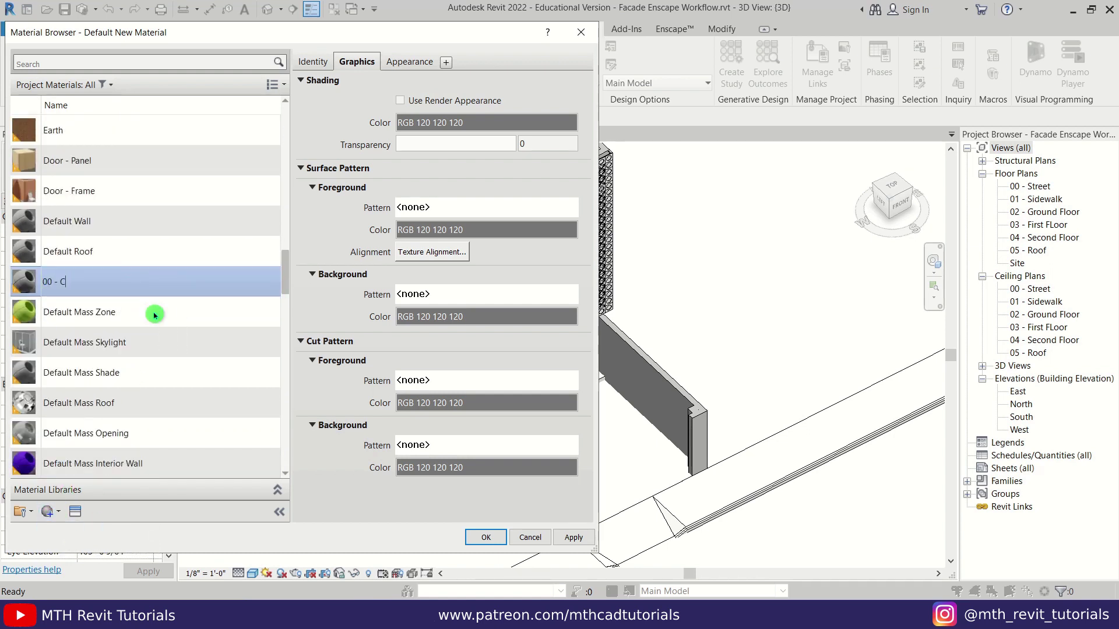
# Name another new project material "00 - Wood"
pyautogui.rightClick(103, 278)
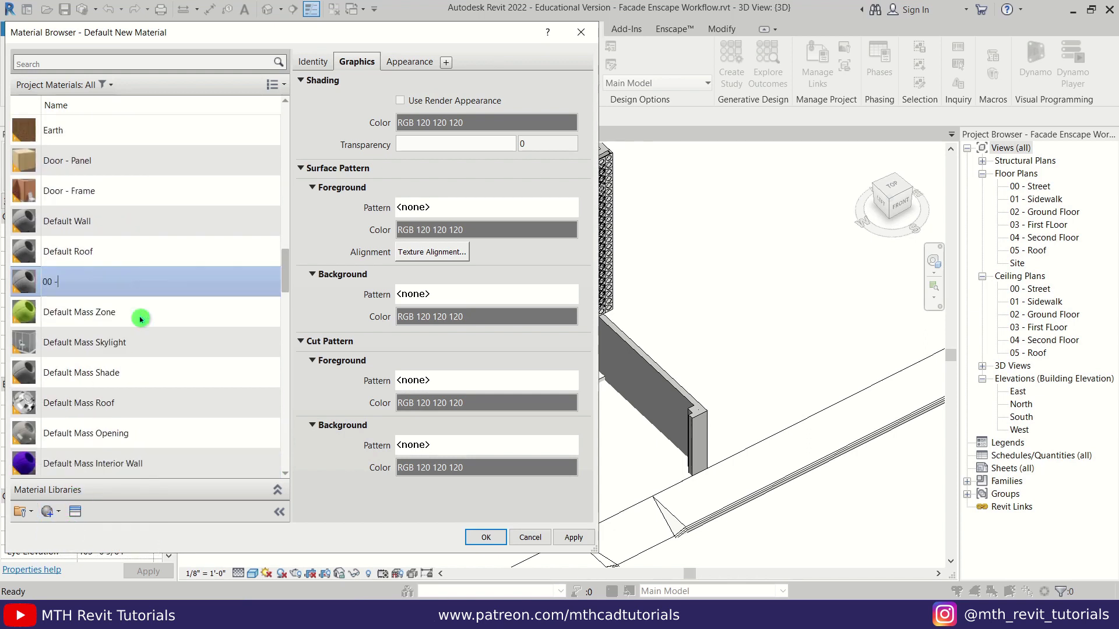
pyautogui.write('Wood')
pyautogui.press('Return')
# Create a project material named "00 - Road" and accept the material changes
pyautogui.click(47, 512)
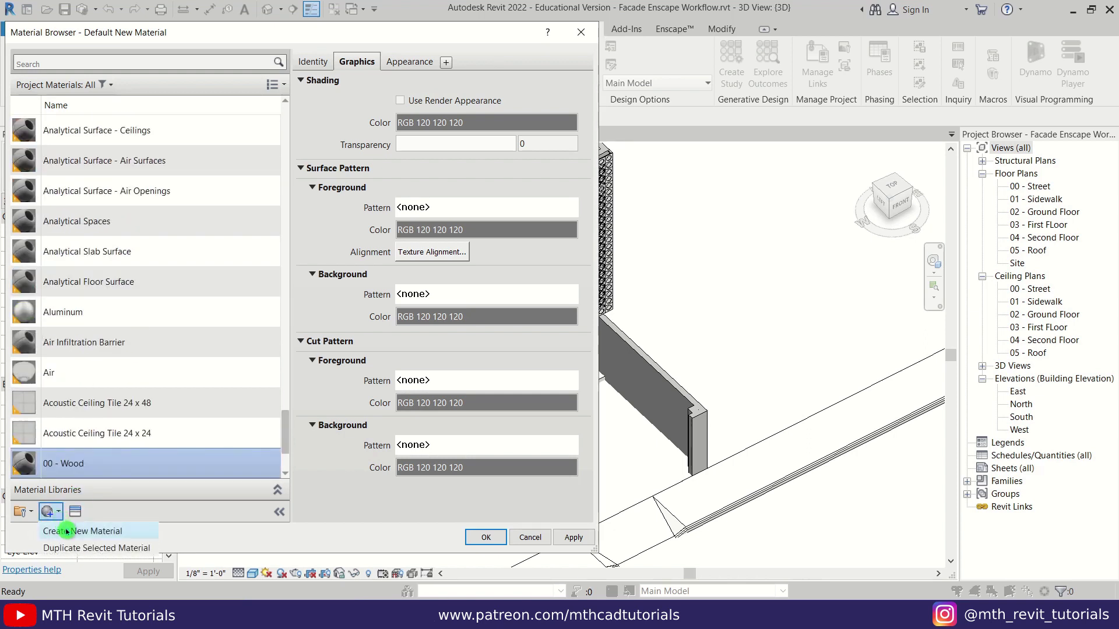
pyautogui.click(65, 532)
pyautogui.rightClick(105, 297)
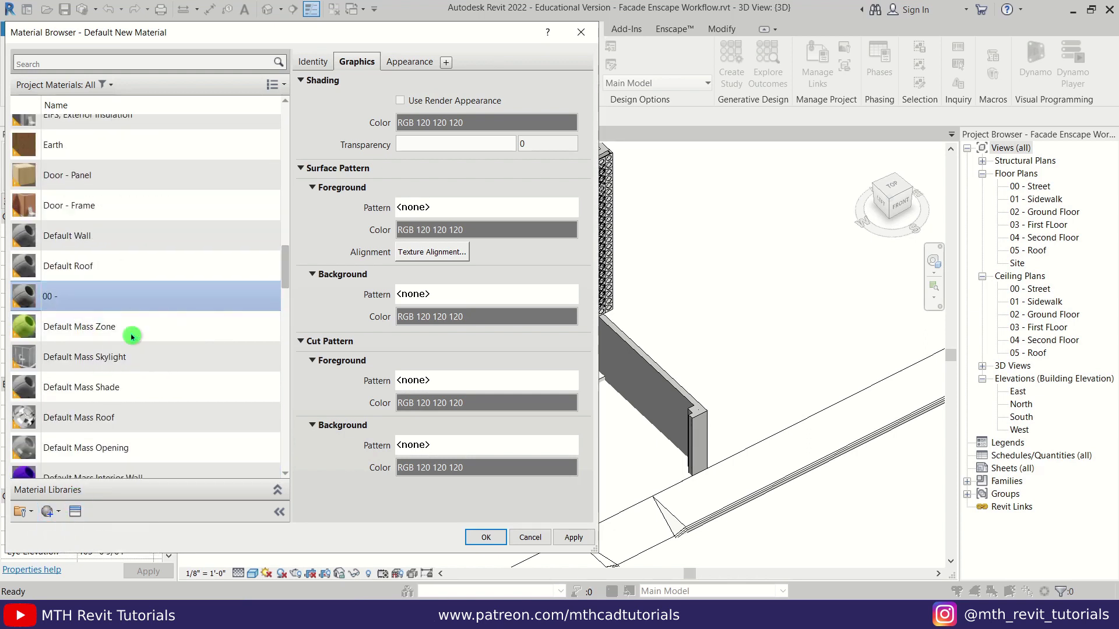
pyautogui.write('Road')
pyautogui.press('Return')
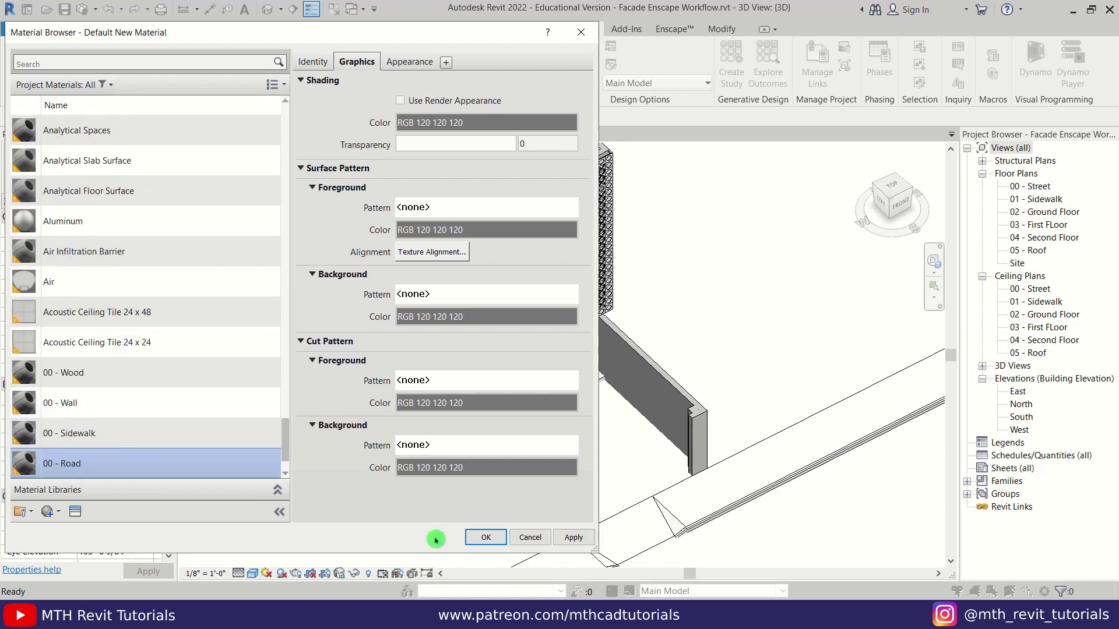
pyautogui.click(486, 538)
# Assign the 00 - Sidewalk material to the structure layer of the Sidewalk 6" floor type
pyautogui.click(766, 417)
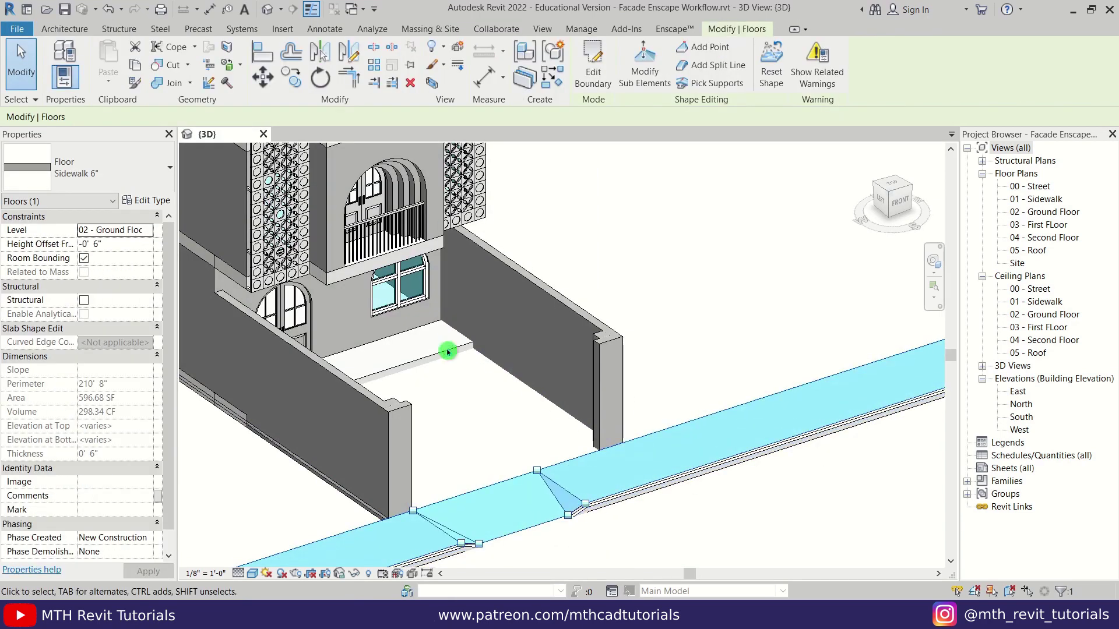
pyautogui.click(156, 204)
pyautogui.click(505, 271)
pyautogui.click(467, 278)
pyautogui.click(467, 278)
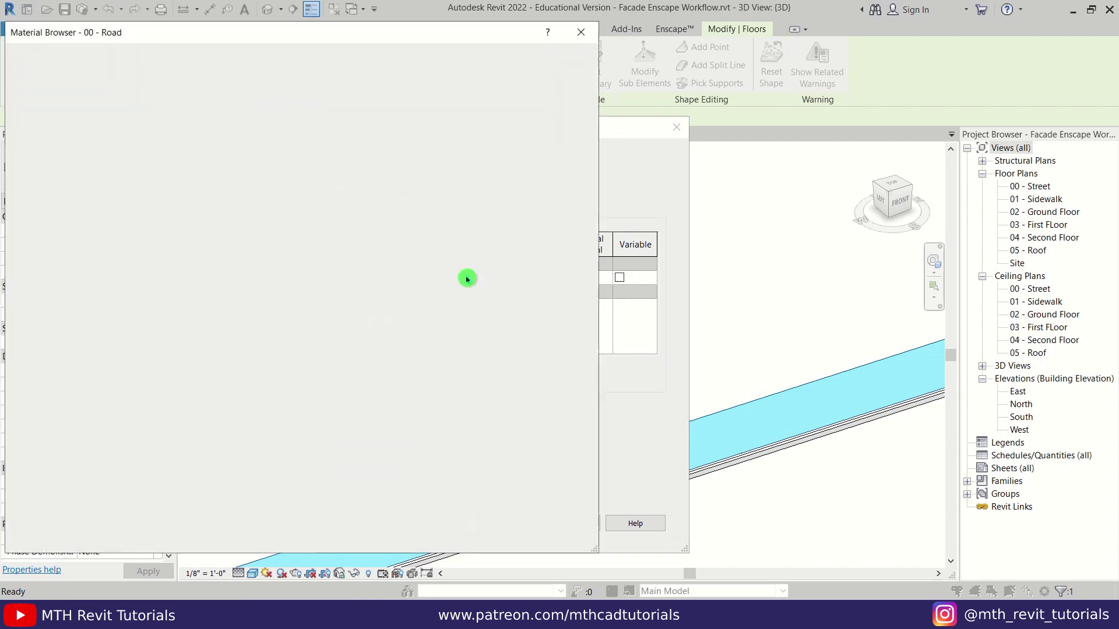
pyautogui.click(93, 373)
pyautogui.click(486, 538)
pyautogui.click(539, 523)
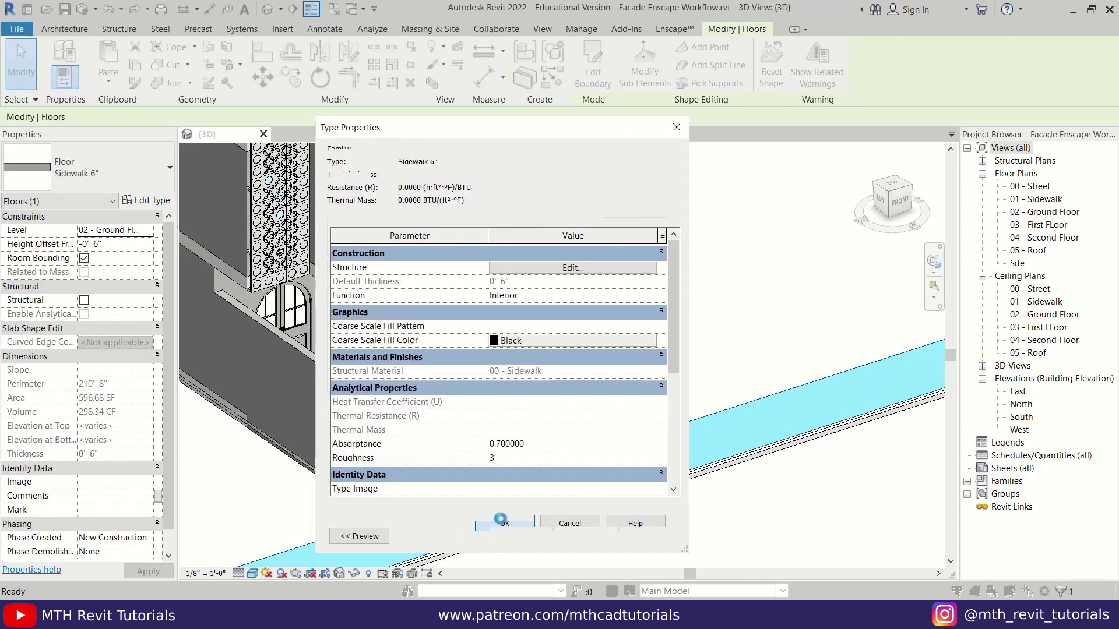
pyautogui.click(497, 519)
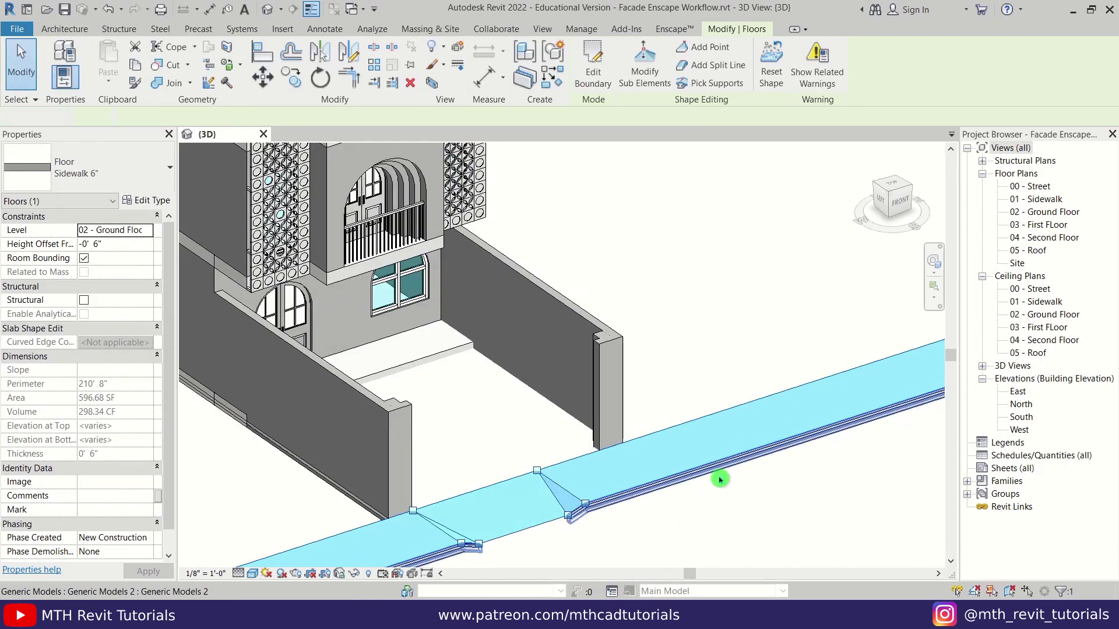
# Assign the 00 - Curb material to the generic model curb along the sidewalk's street edge
pyautogui.click(720, 479)
pyautogui.click(153, 201)
pyautogui.click(653, 268)
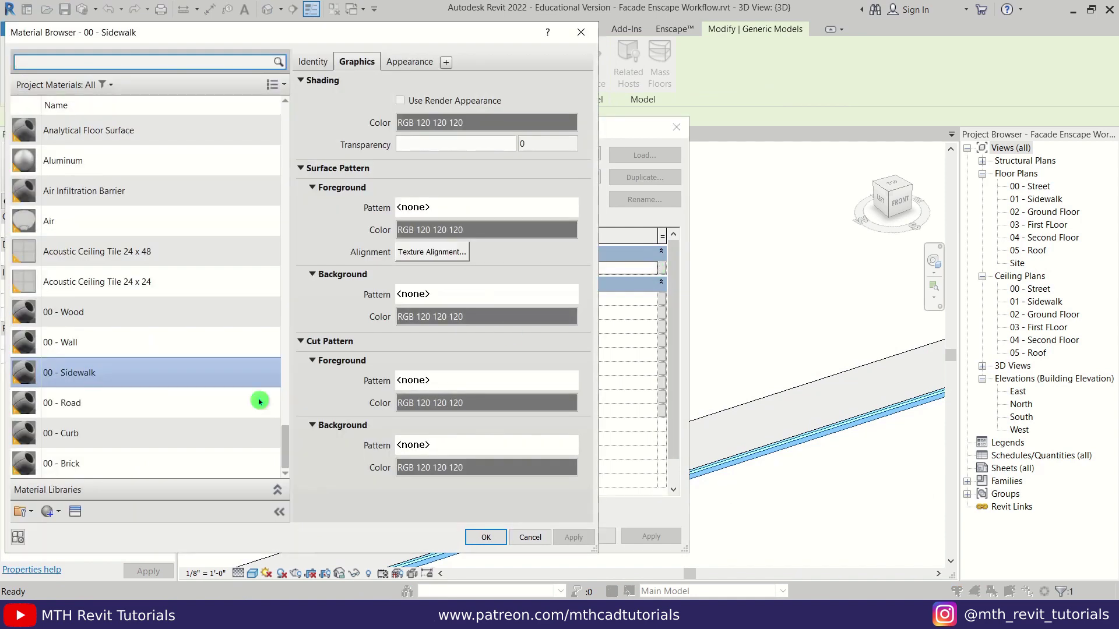
pyautogui.doubleClick(65, 443)
pyautogui.click(527, 538)
pyautogui.press('Escape')
# Assign the 00 - Wall material to the structure layer of the Generic - 8" wall type
pyautogui.moveTo(598, 357); pyautogui.dragTo(706, 382, button='middle')
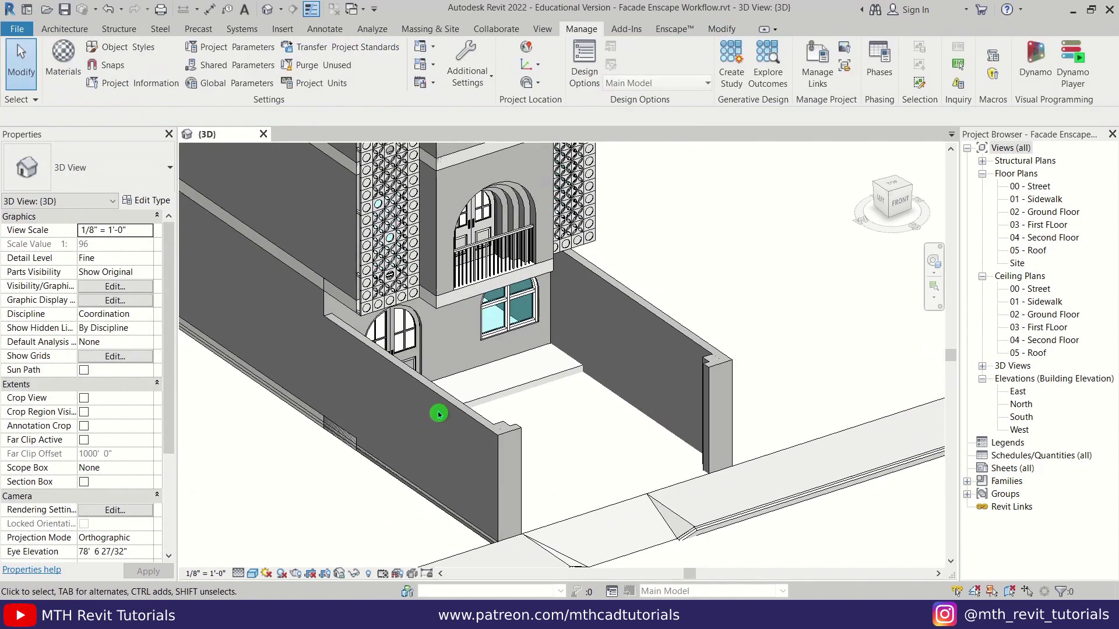
pyautogui.click(437, 413)
pyautogui.click(155, 202)
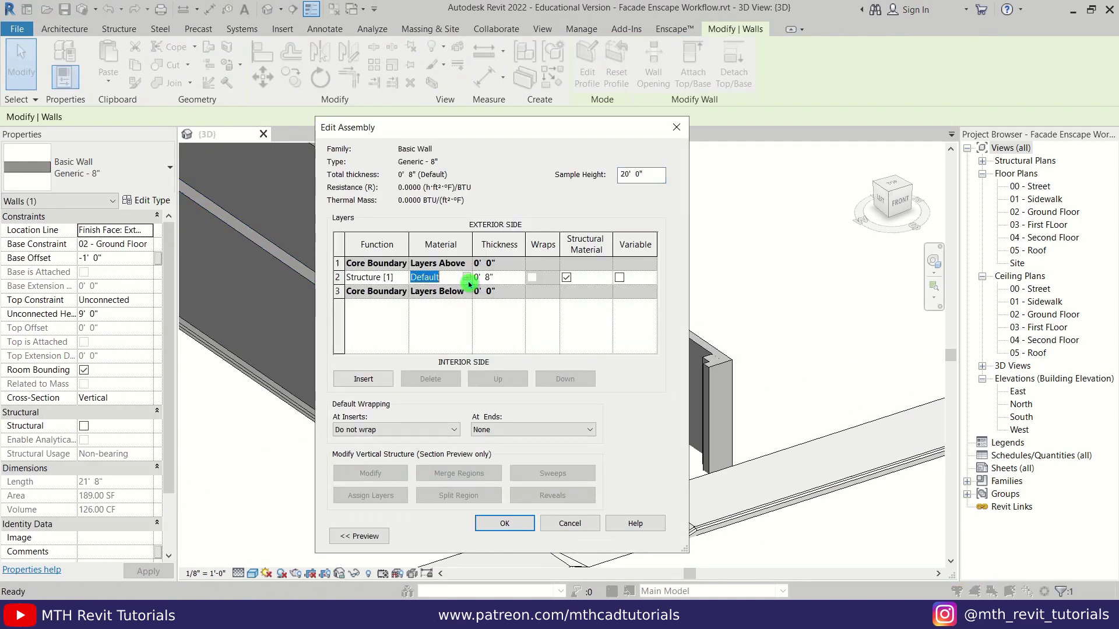
pyautogui.click(469, 280)
pyautogui.scroll(-10, 233, 379)
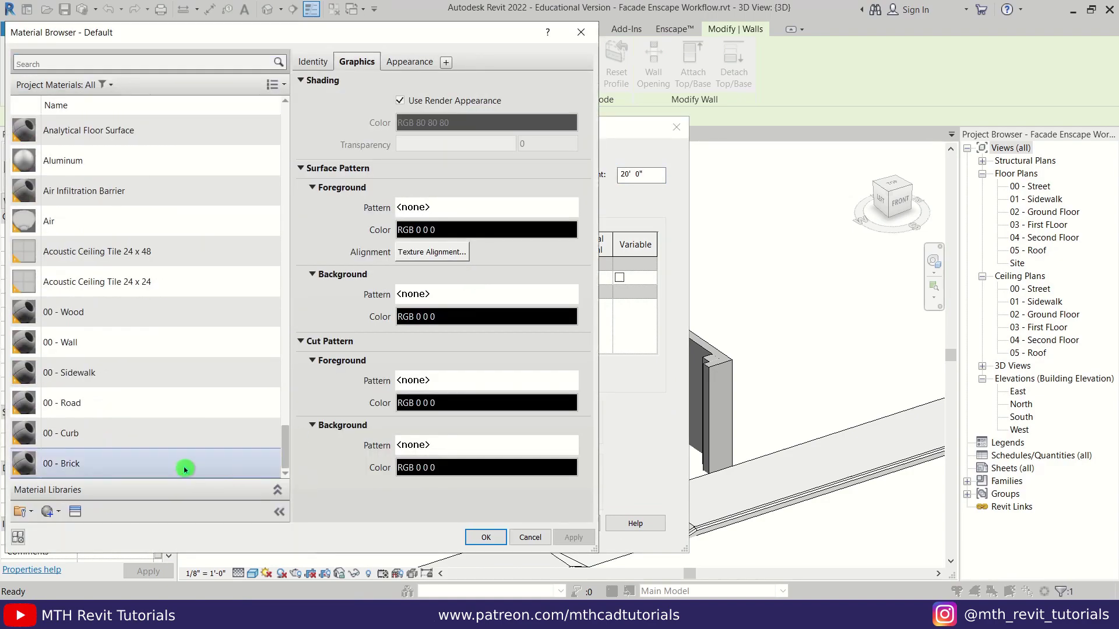
pyautogui.doubleClick(69, 344)
pyautogui.click(497, 528)
pyautogui.click(520, 536)
pyautogui.press('Escape')
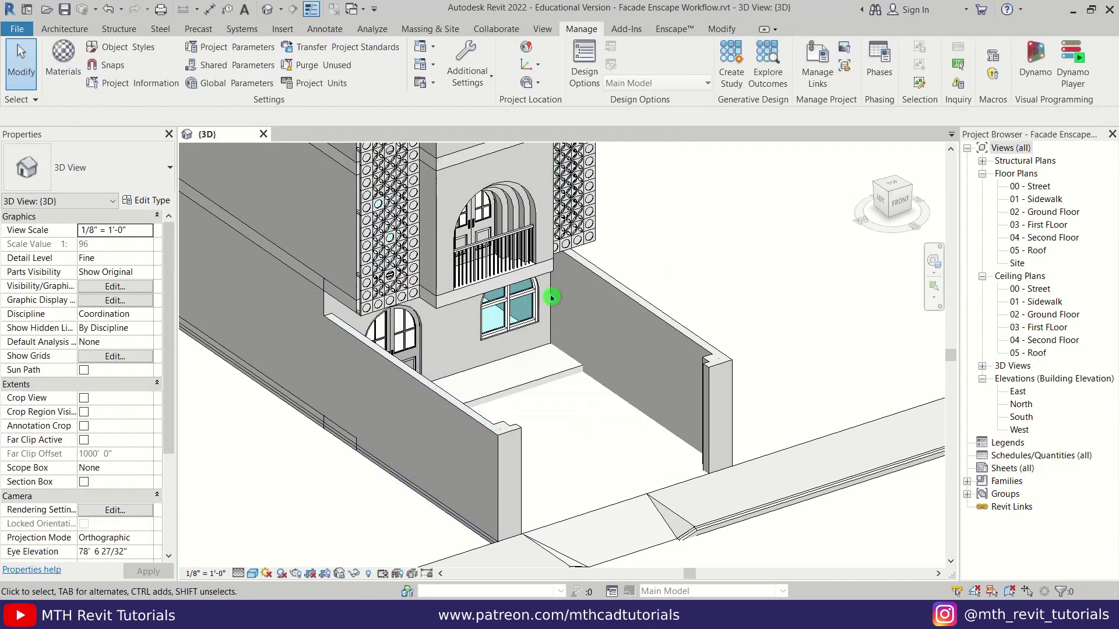
# Set the CP1 material of the round-hole CP1 curtain panel type on the facade screen to 00 - Wall
pyautogui.scroll(-2, 551, 298)
pyautogui.keyDown('shift'); pyautogui.moveTo(452, 327); pyautogui.dragTo(457, 341, button='middle'); pyautogui.keyUp('shift')
pyautogui.scroll(4, 585, 375)
pyautogui.scroll(4, 420, 309)
pyautogui.click(377, 292)
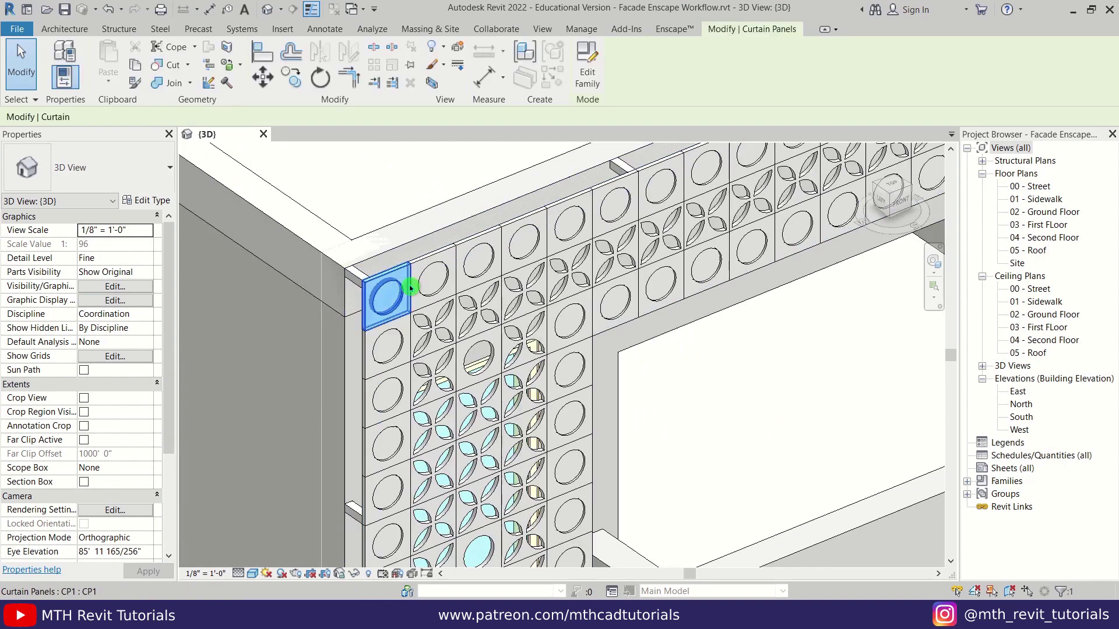
pyautogui.click(150, 202)
pyautogui.click(651, 300)
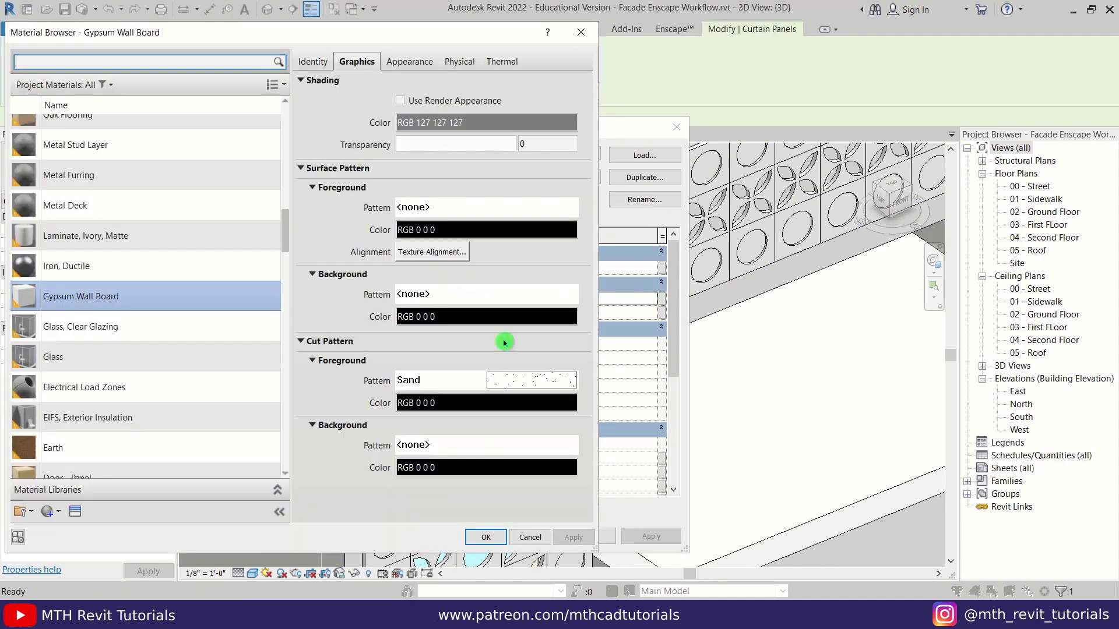
pyautogui.scroll(-5, 200, 457)
pyautogui.doubleClick(137, 342)
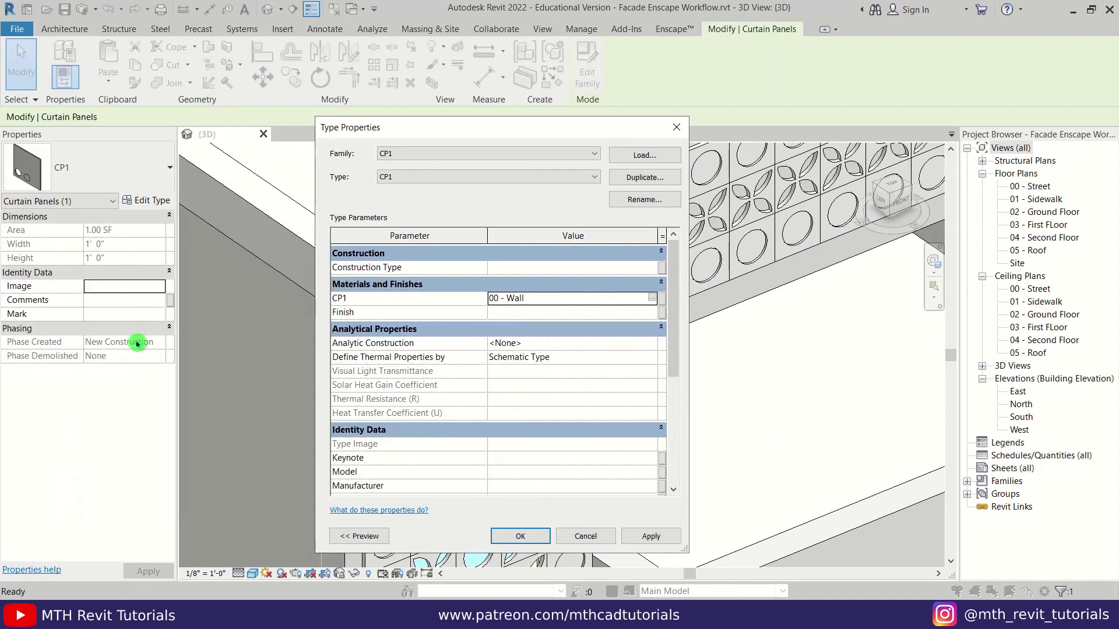
pyautogui.click(504, 536)
pyautogui.click(500, 513)
# Change the material of the leaf-patterned CP3 curtain panel type on the facade screen
pyautogui.click(525, 292)
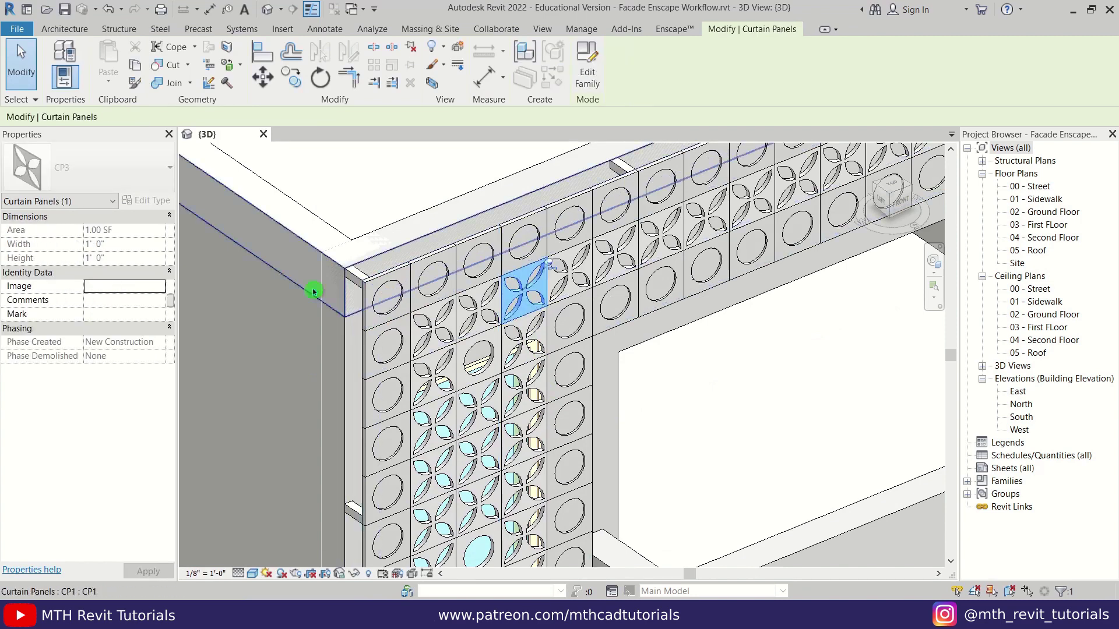
pyautogui.click(152, 202)
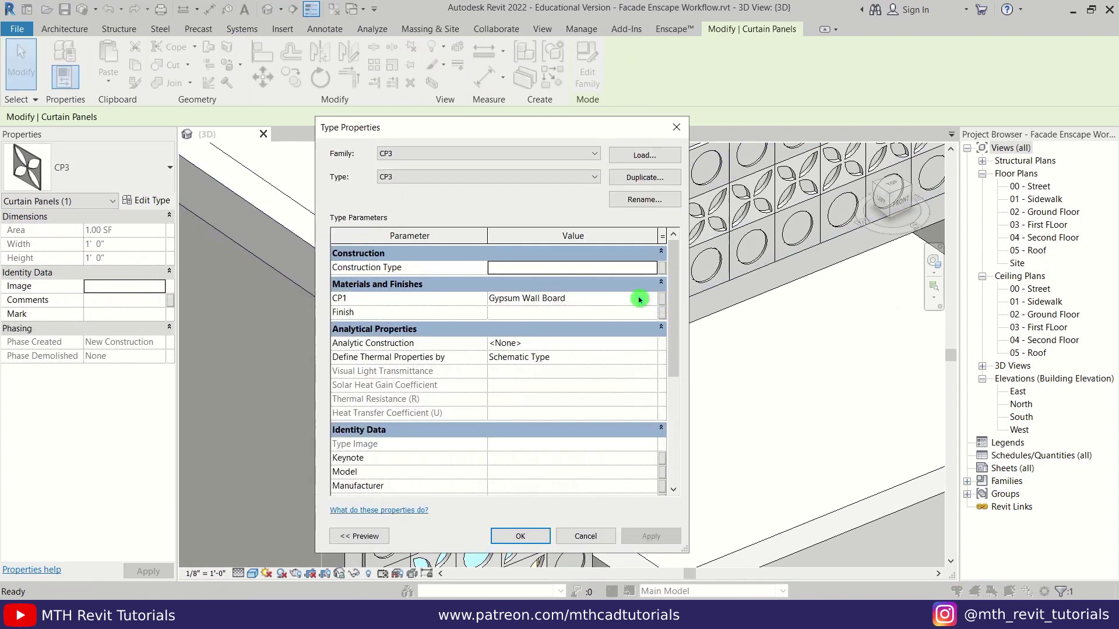
pyautogui.click(526, 537)
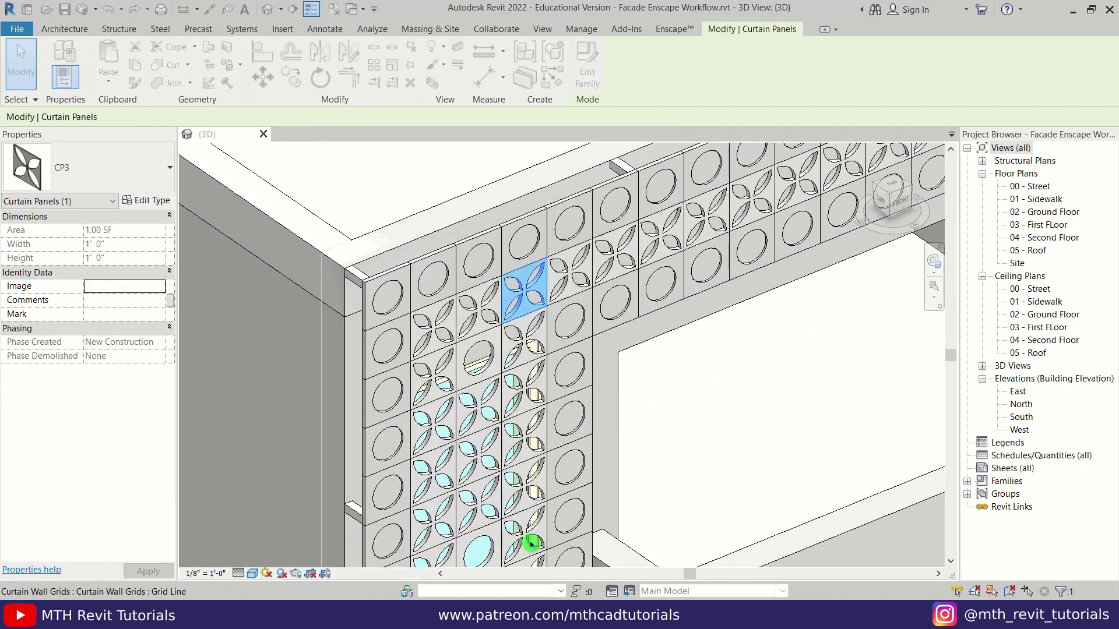
# Change the material of the CP2 curtain panel type within the leaf-patterned part of the screen
pyautogui.keyDown('shift'); pyautogui.moveTo(539, 386); pyautogui.dragTo(498, 340, button='middle'); pyautogui.keyUp('shift')
pyautogui.click(159, 202)
pyautogui.click(522, 537)
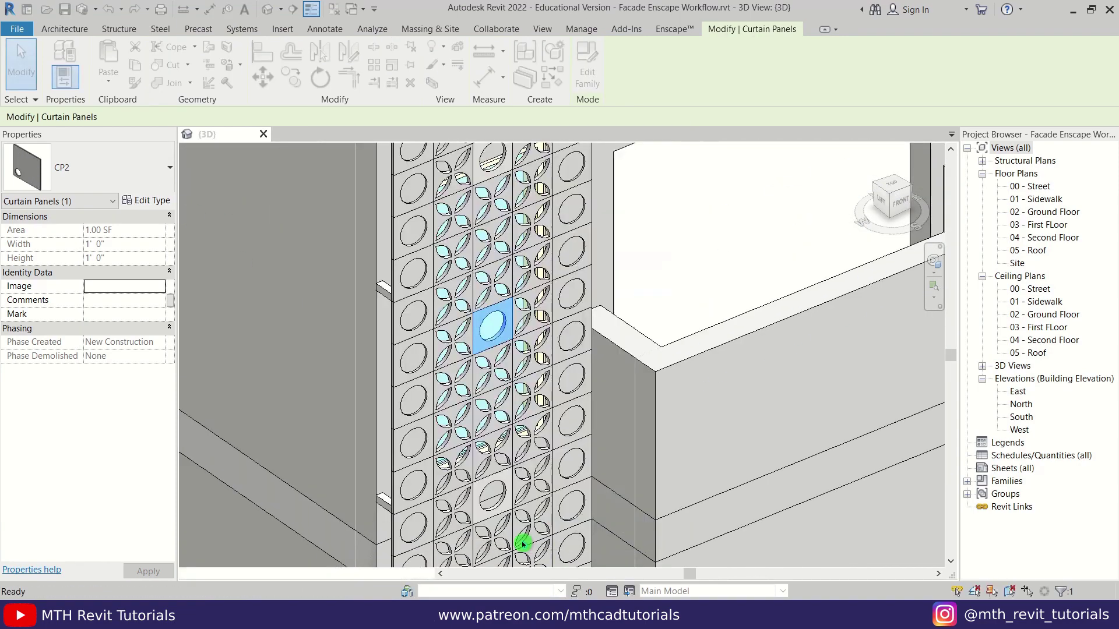
pyautogui.press('Escape')
# Change the Metal material of the small generic model bracket that holds the facade screen
pyautogui.scroll(-2, 604, 312)
pyautogui.scroll(1, 488, 238)
pyautogui.click(489, 239)
pyautogui.click(162, 202)
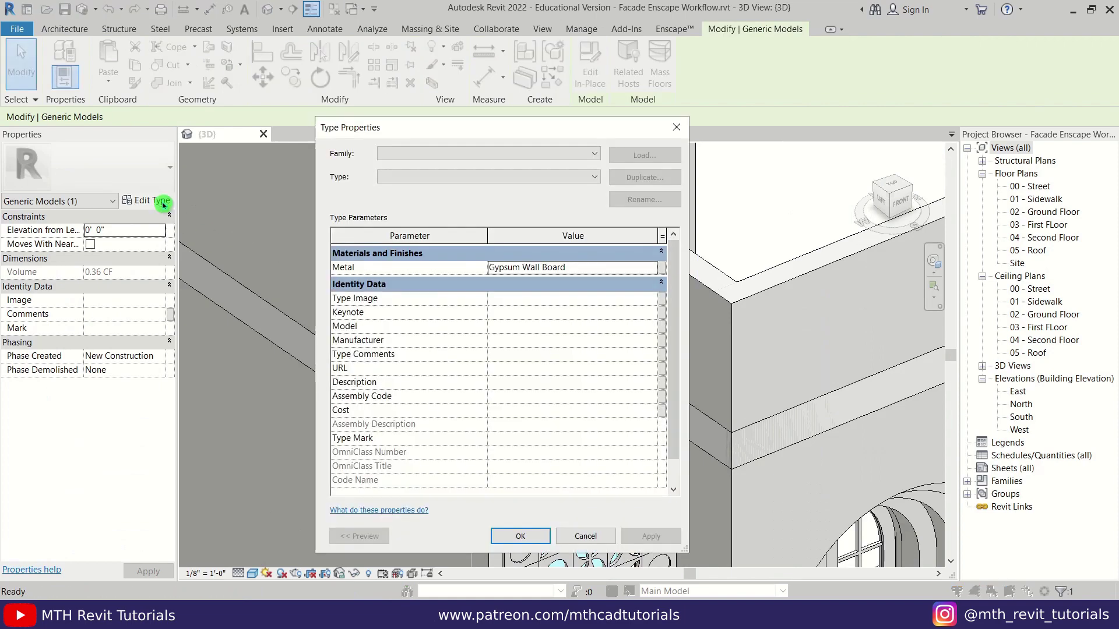
pyautogui.click(539, 540)
pyautogui.press('Escape')
# Select the boundary walls on both sides of the front yard and duplicate their Generic - 8" type
pyautogui.scroll(-5, 542, 347)
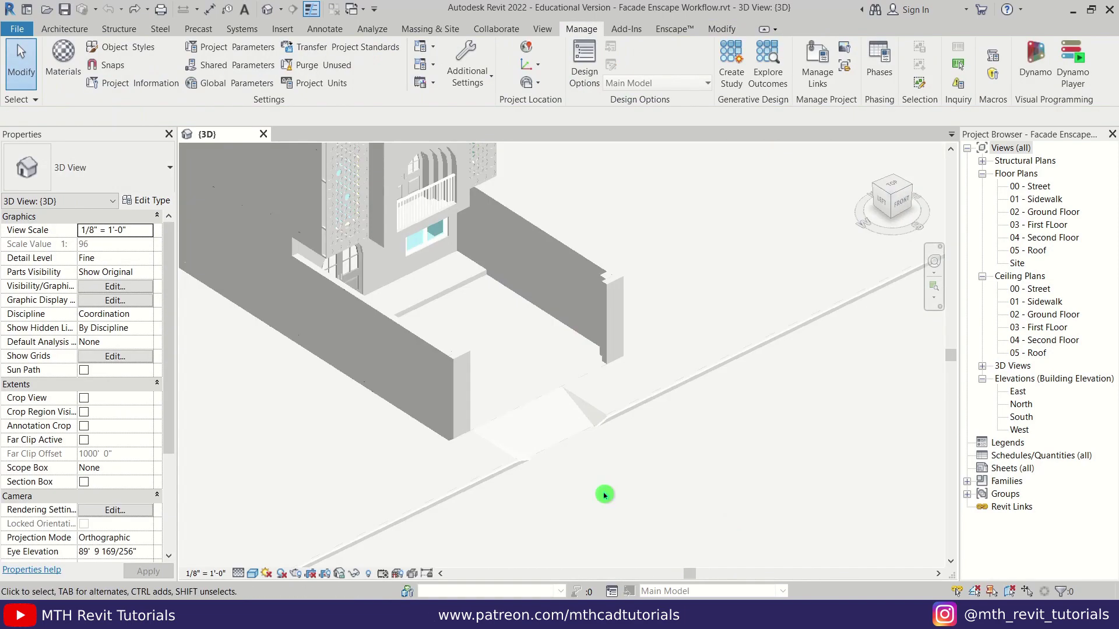
pyautogui.scroll(3, 604, 494)
pyautogui.press('Tab')
pyautogui.click(687, 242)
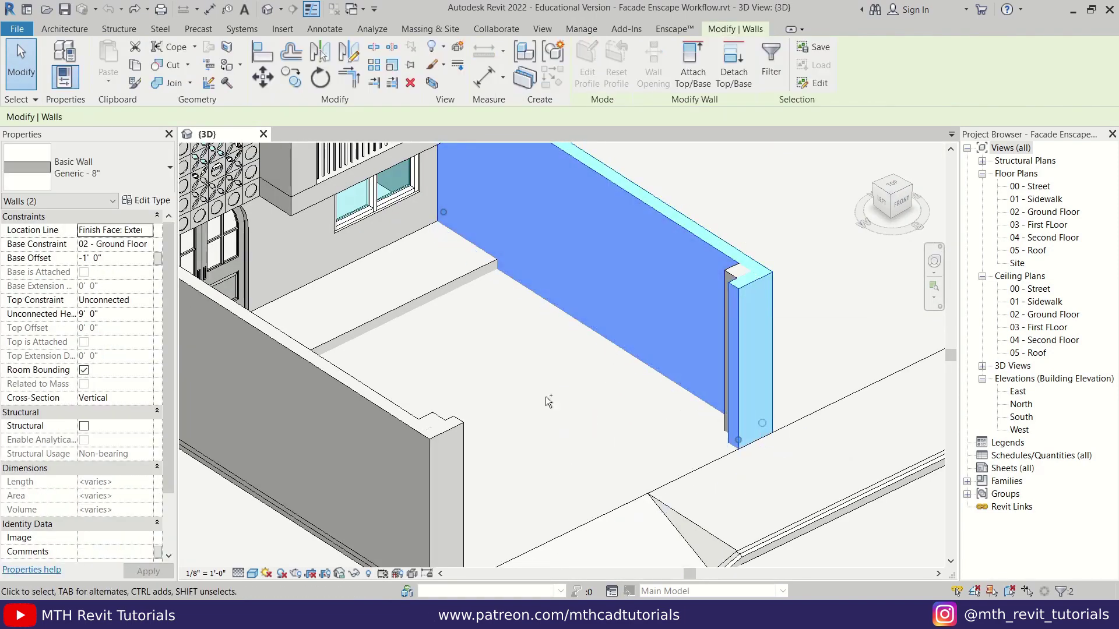
pyautogui.keyDown('ctrl'); pyautogui.click(360, 390); pyautogui.keyUp('ctrl')
pyautogui.click(147, 200)
pyautogui.click(644, 177)
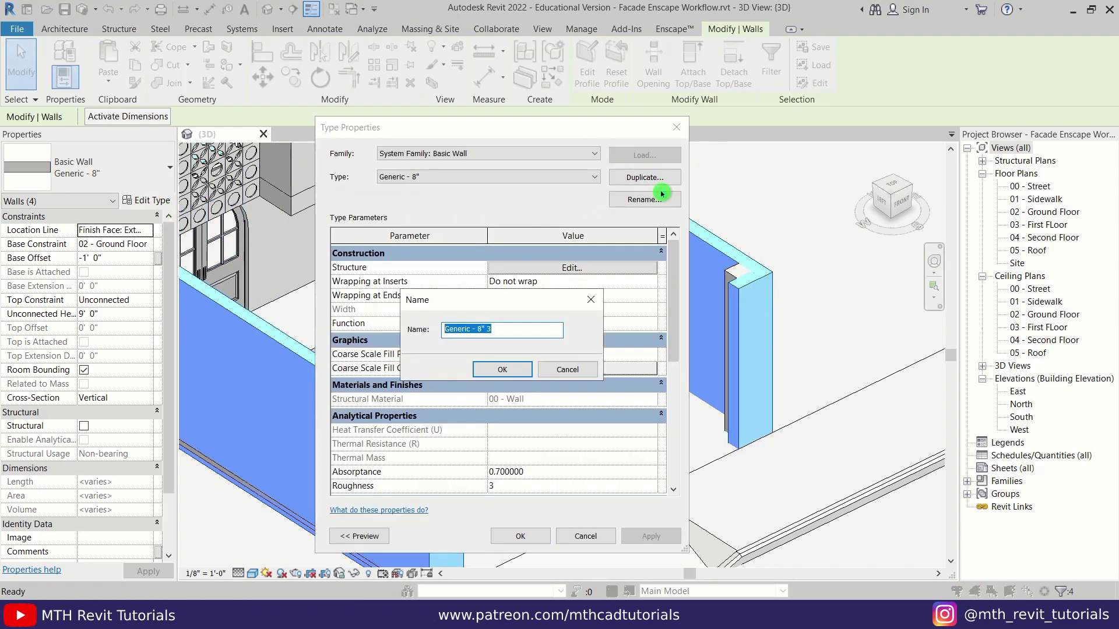
pyautogui.click(521, 370)
# Assign 00 - Concrete to the duplicated boundary wall type's structure layer and change the 18" x 18" rectangular columns' material
pyautogui.click(547, 269)
pyautogui.click(465, 278)
pyautogui.click(467, 277)
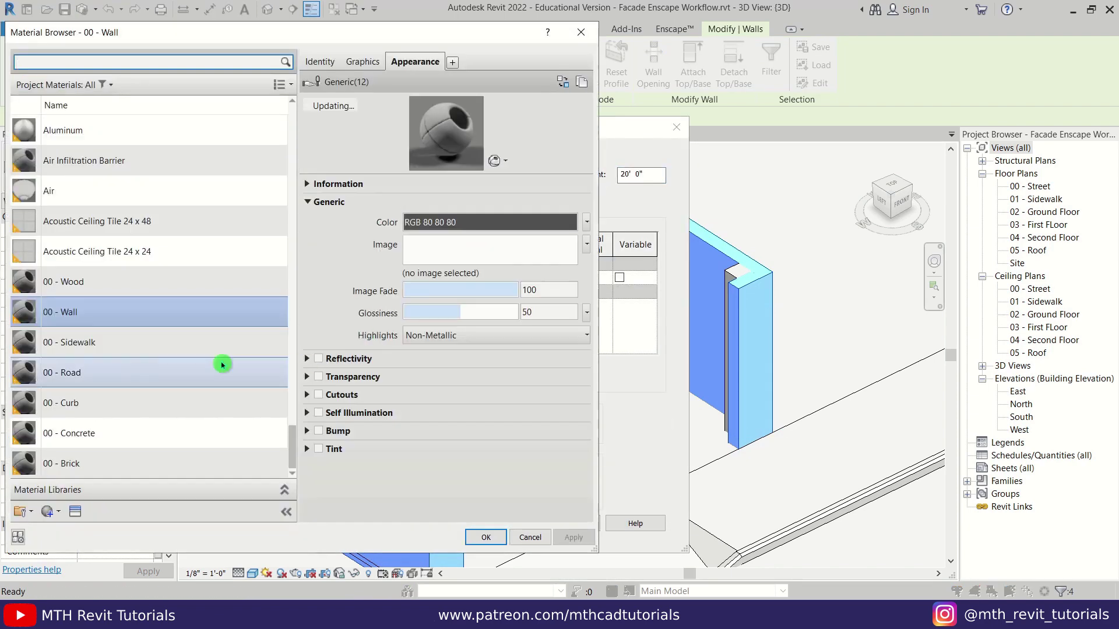
pyautogui.click(93, 433)
pyautogui.click(486, 538)
pyautogui.click(507, 524)
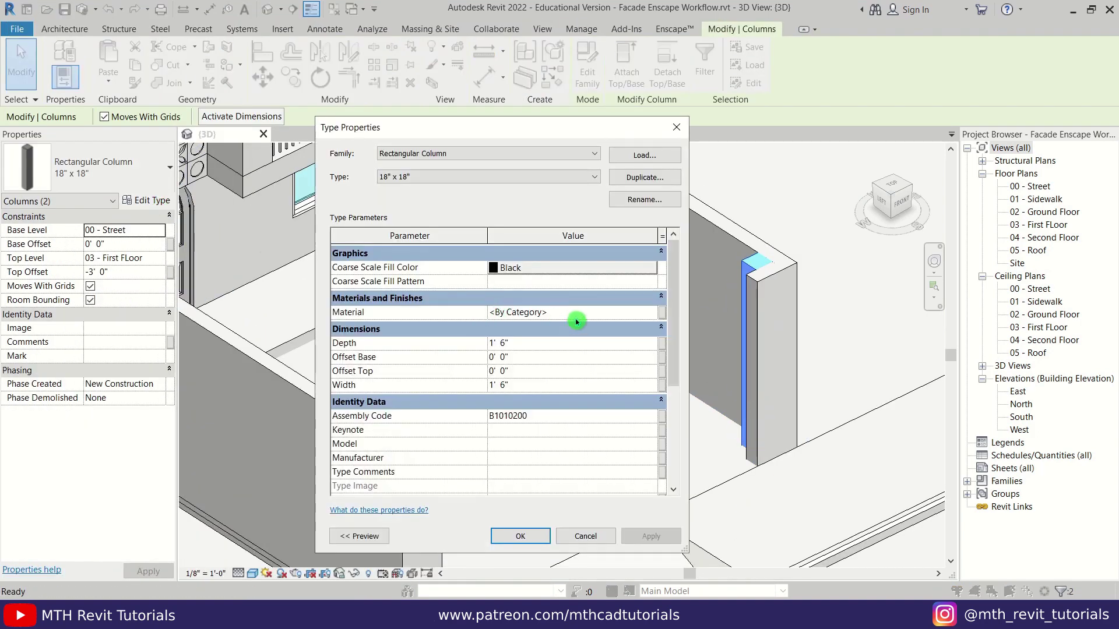
pyautogui.click(520, 536)
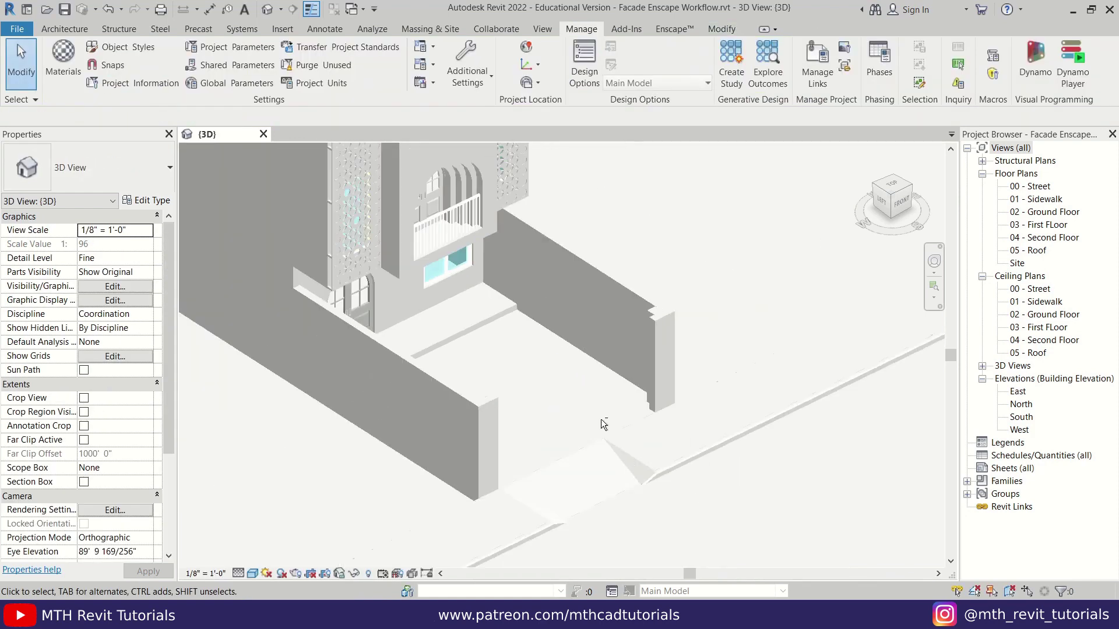
# Start the Enscape live render of the 3D view and arrange its window side by side with Revit
pyautogui.scroll(5, 474, 401)
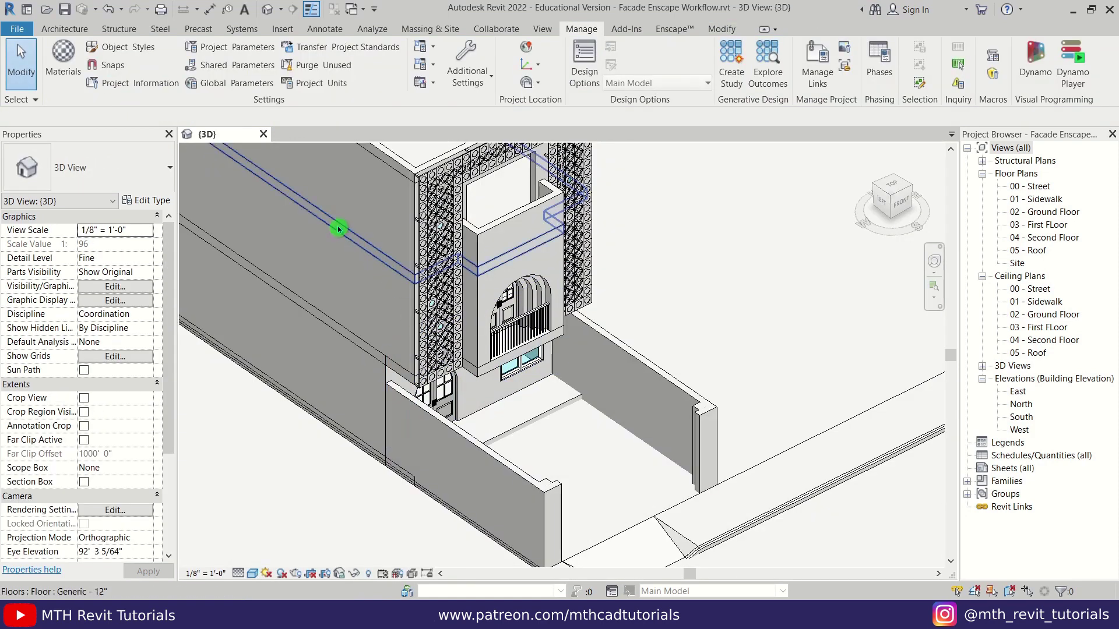
pyautogui.click(675, 30)
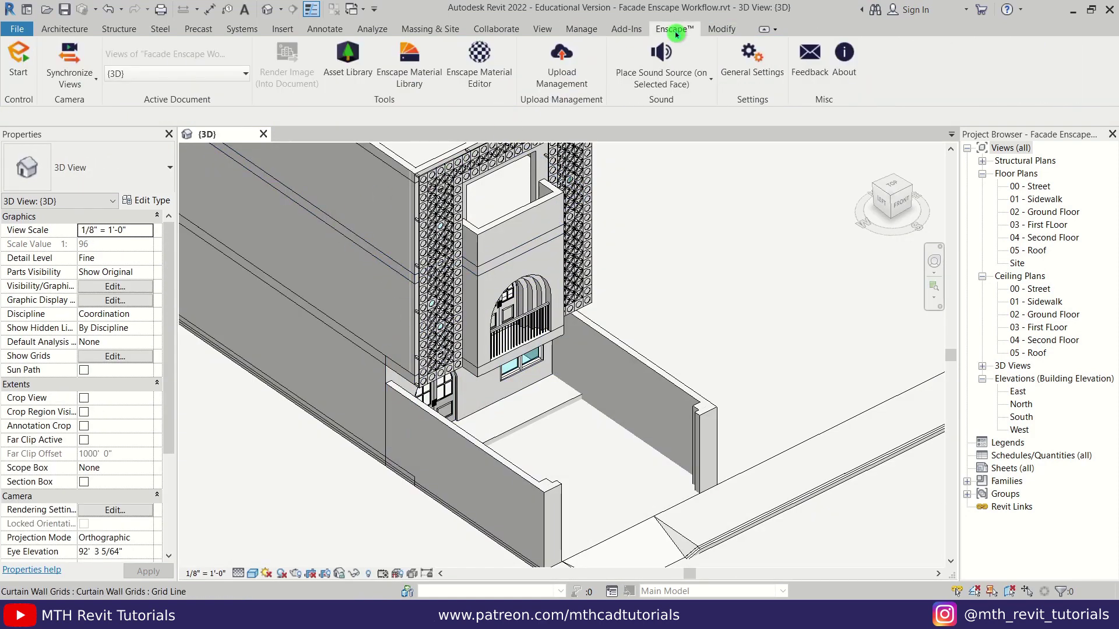
pyautogui.click(30, 80)
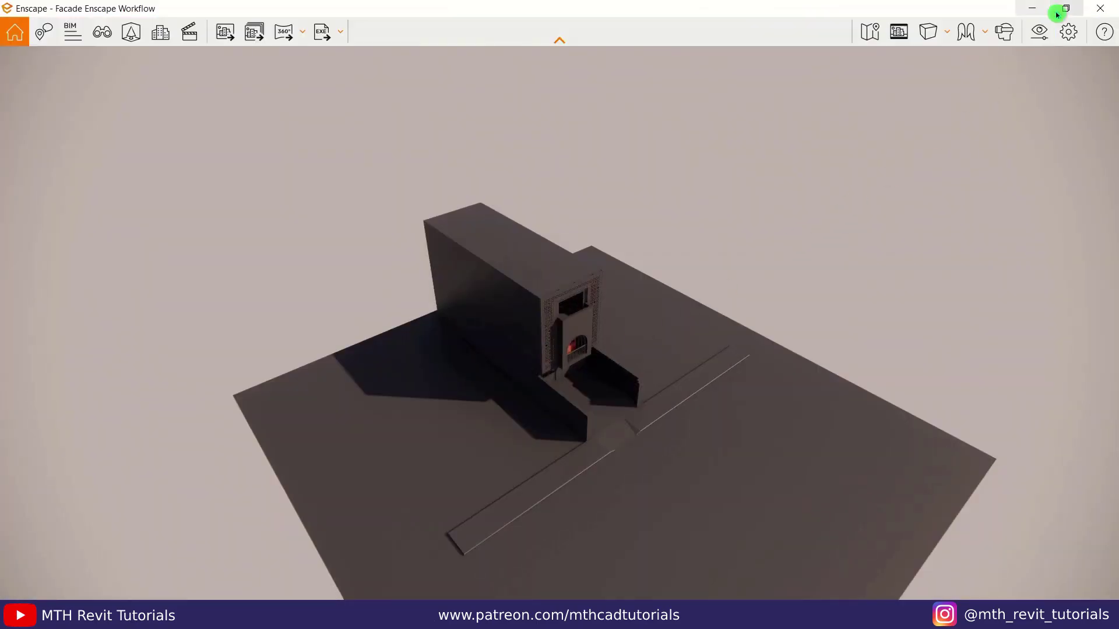
pyautogui.click(1058, 13)
pyautogui.moveTo(771, 28); pyautogui.dragTo(828, 21)
pyautogui.click(642, 12)
pyautogui.click(1093, 7)
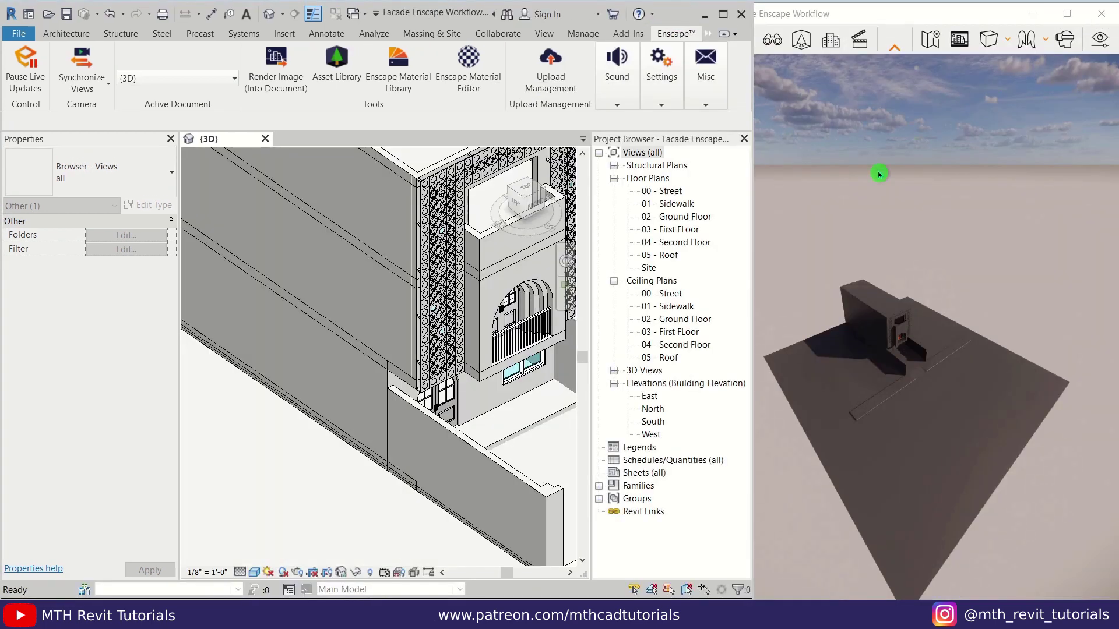
# Frame the front facade in both the Revit 3D view and the Enscape render, and widen the Enscape window
pyautogui.scroll(-5, 392, 380)
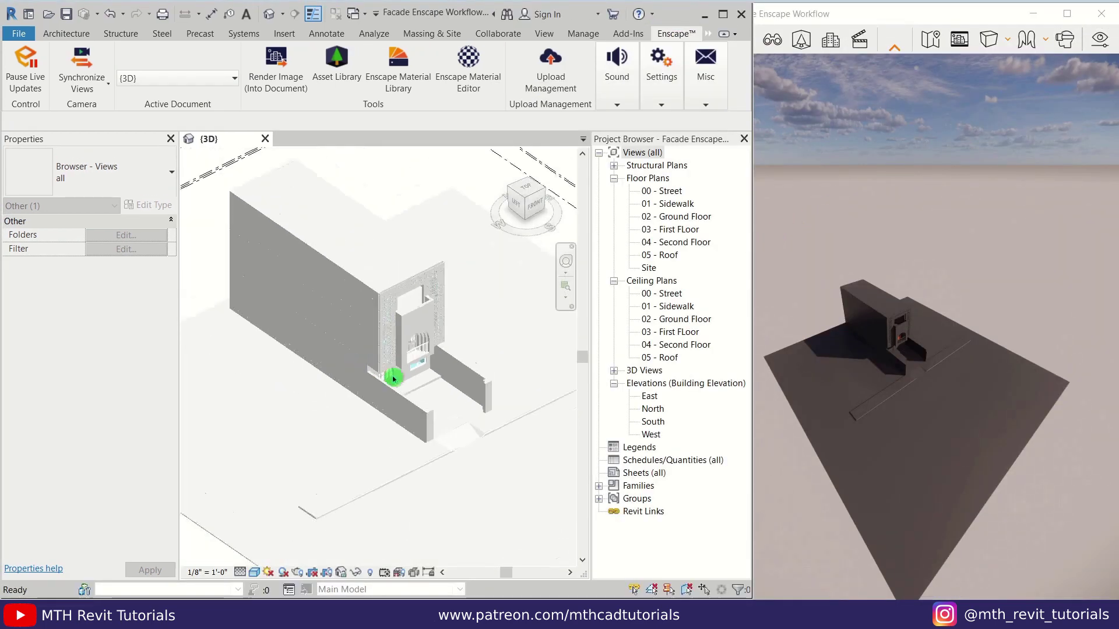
pyautogui.scroll(3, 387, 353)
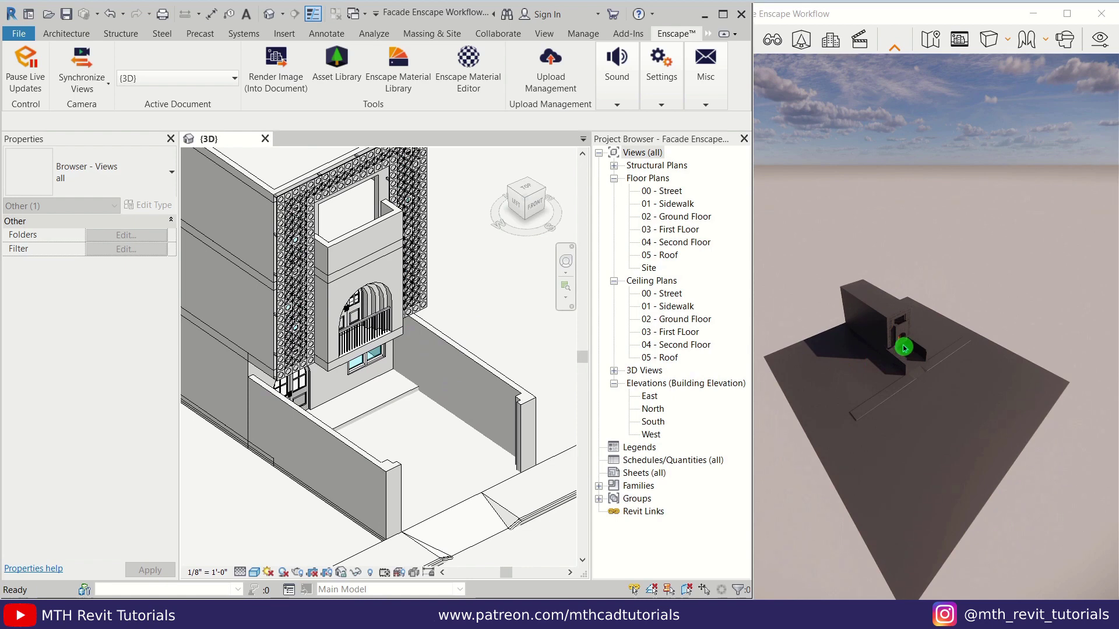
pyautogui.scroll(5, 904, 348)
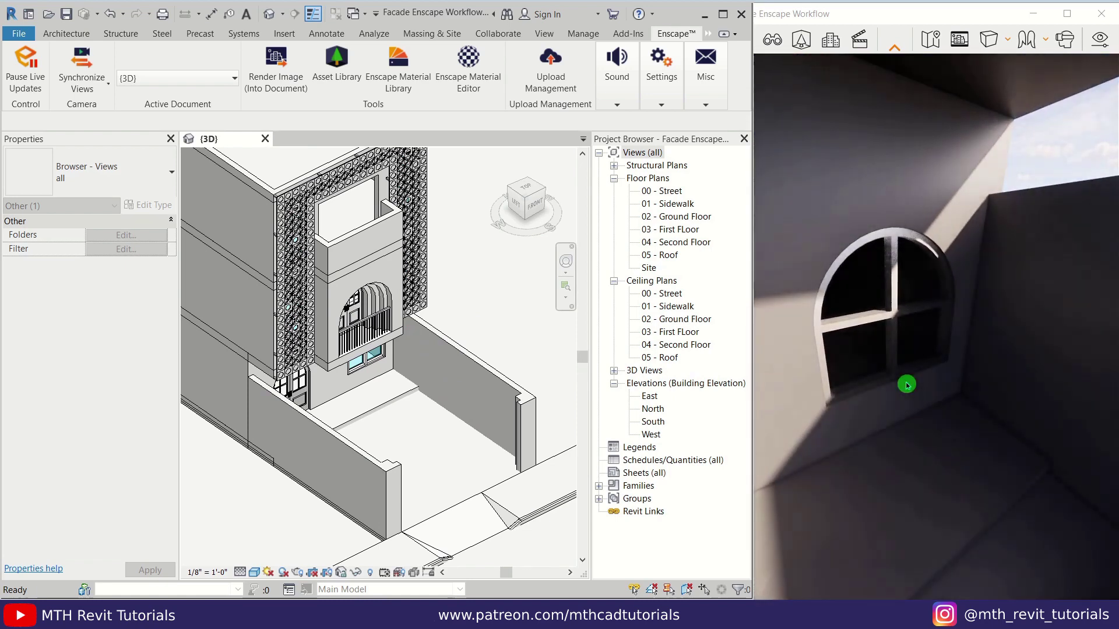
pyautogui.scroll(-5, 906, 385)
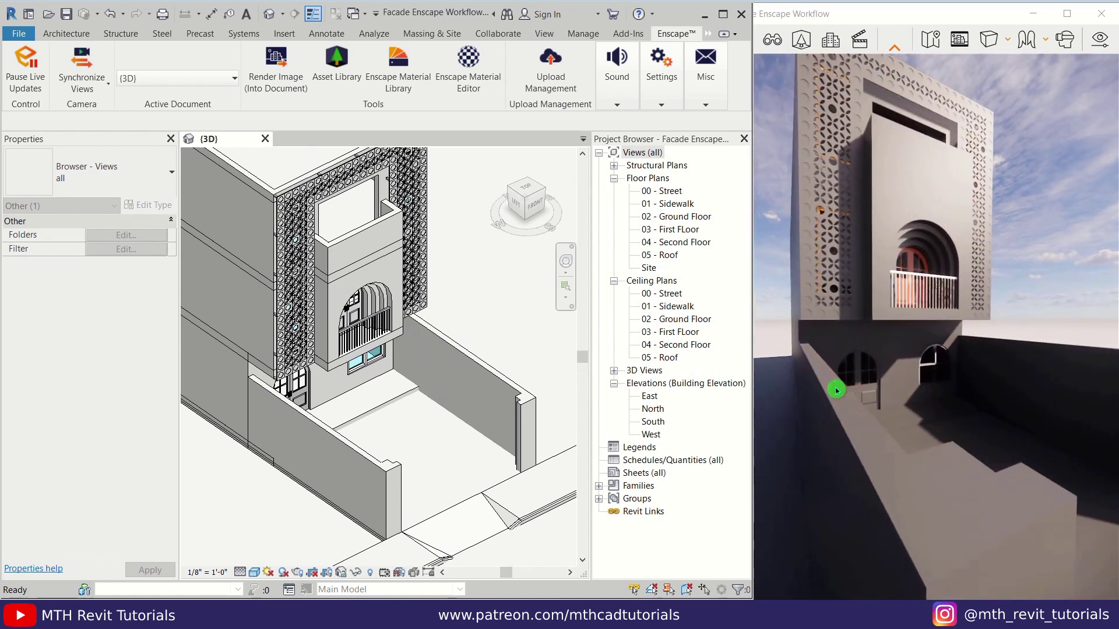
pyautogui.moveTo(750, 122); pyautogui.dragTo(715, 119)
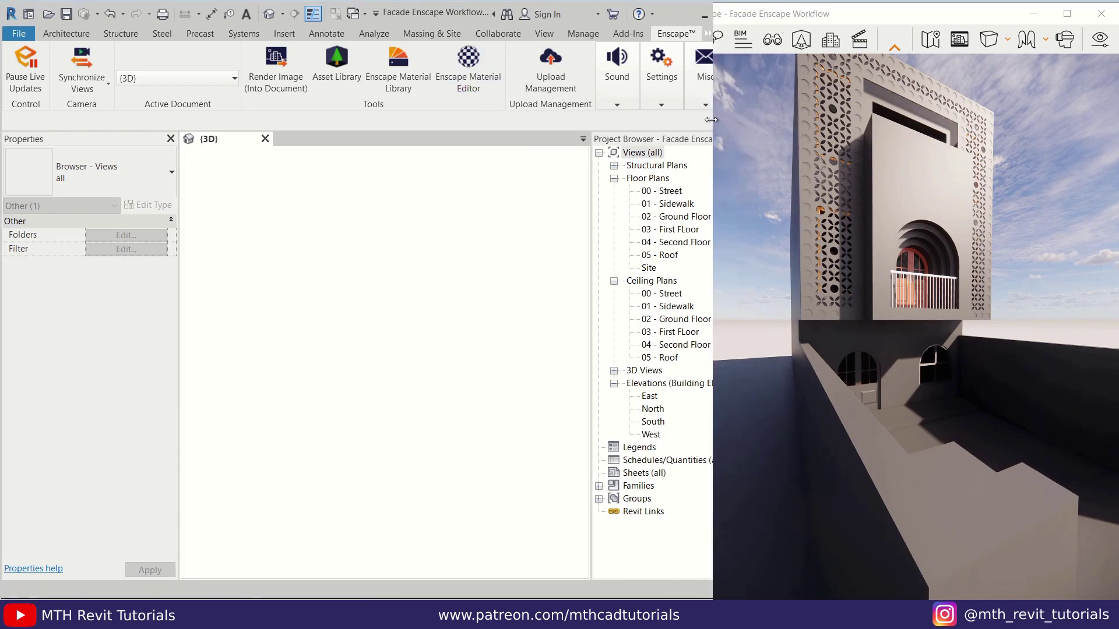
# Bring up the Enscape Material Editor and start replacing 00 - Brick with a material from the library
pyautogui.click(262, 76)
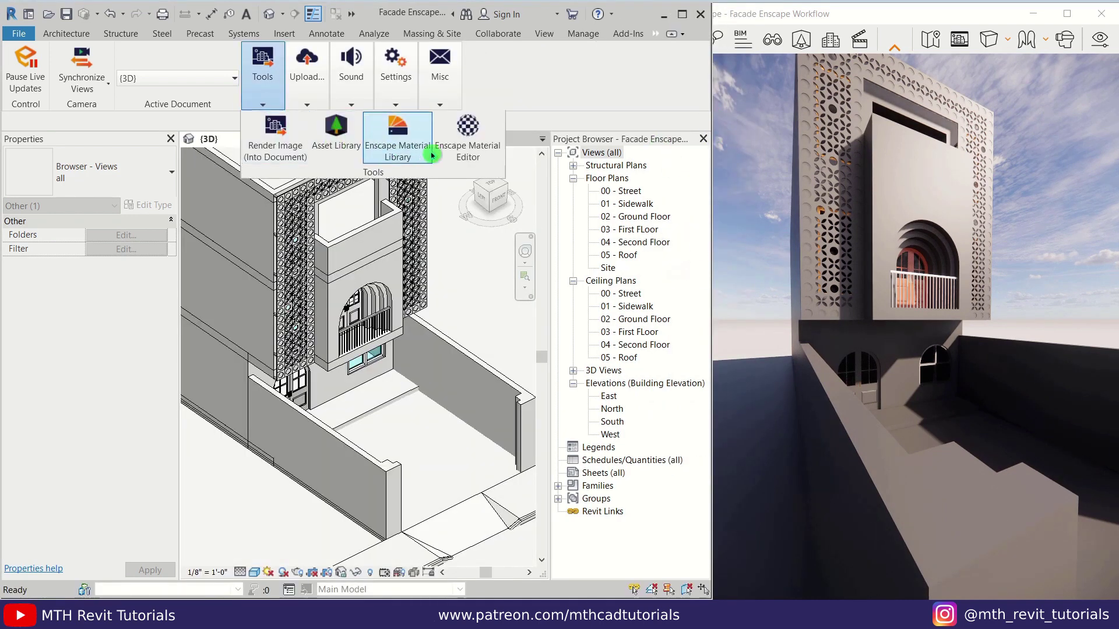
pyautogui.click(430, 152)
pyautogui.click(181, 108)
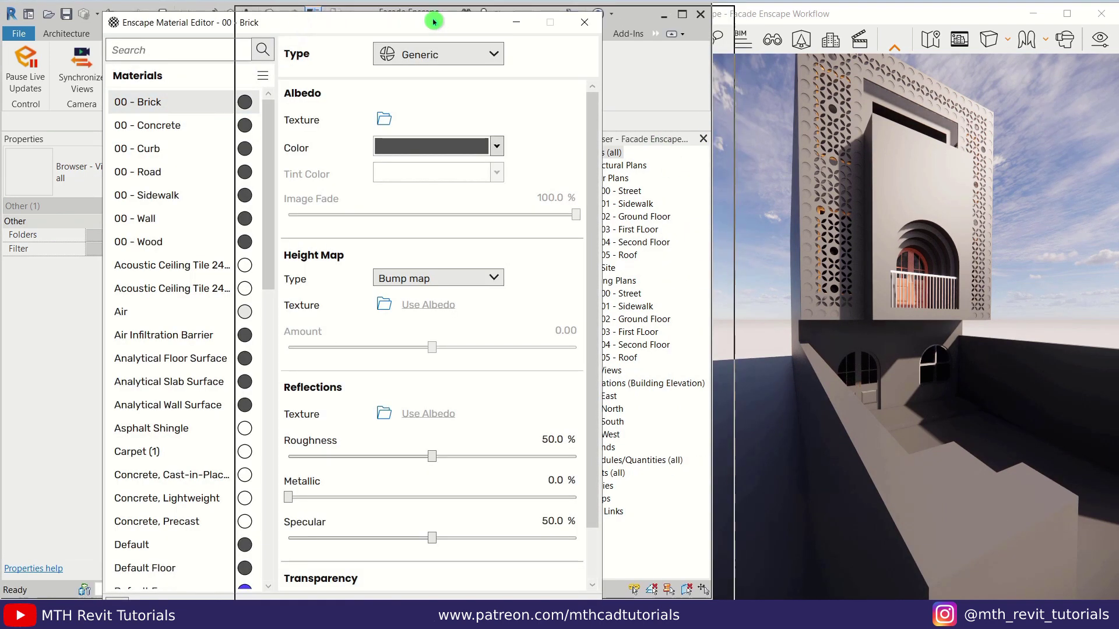
pyautogui.moveTo(435, 22); pyautogui.dragTo(566, 16)
pyautogui.click(378, 96)
pyautogui.click(437, 155)
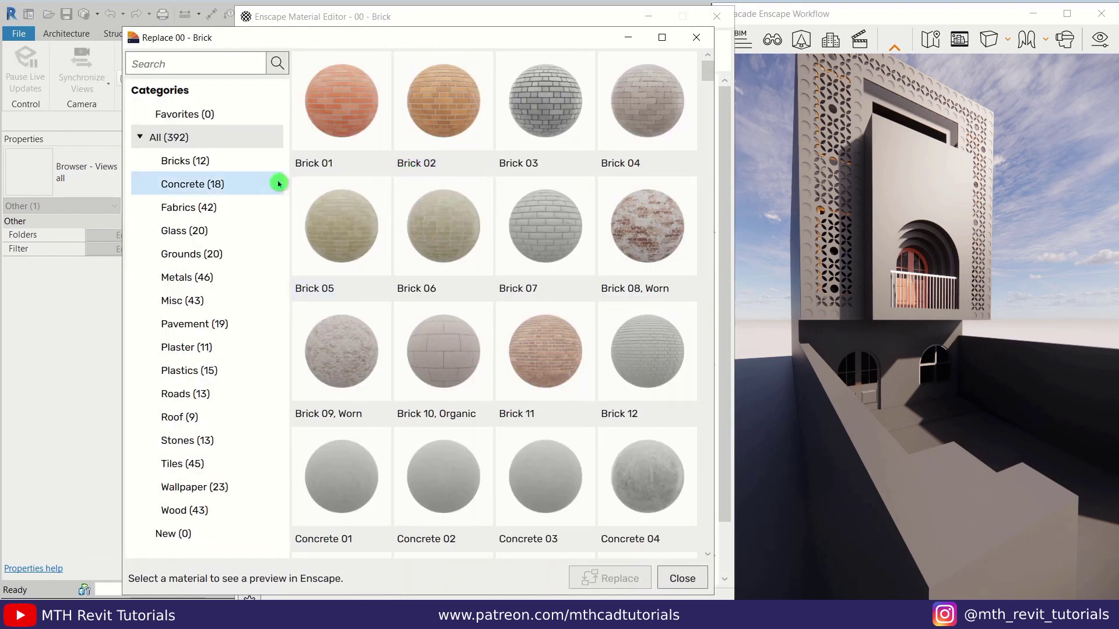
# Preview Brick 11 from the Bricks category on the facade and replace 00 - Brick with it
pyautogui.click(205, 164)
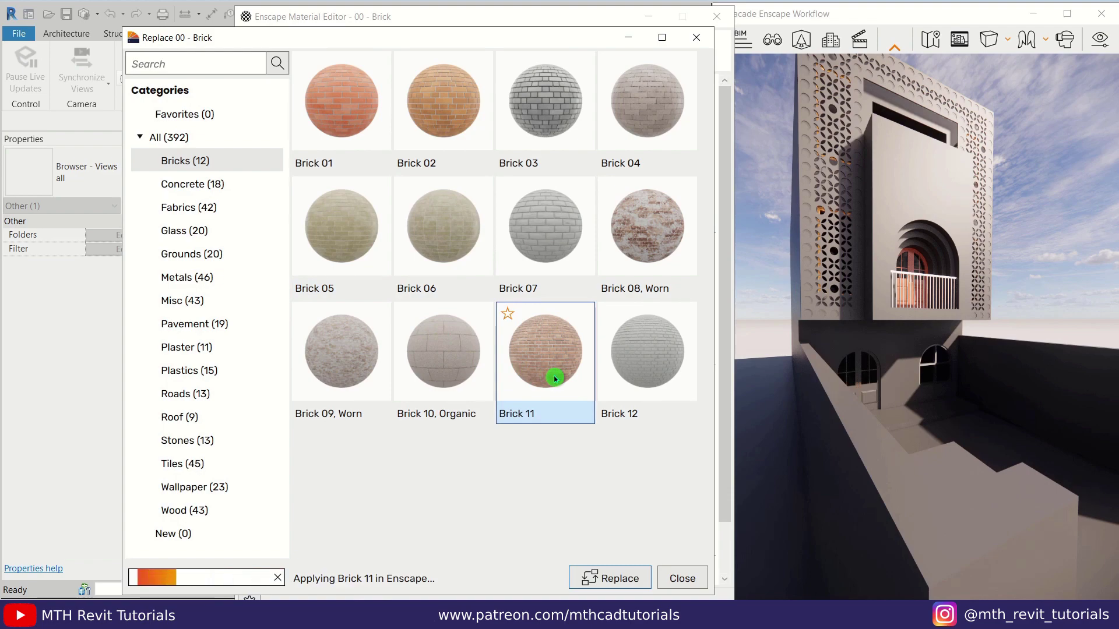
pyautogui.scroll(3, 904, 258)
pyautogui.moveTo(904, 258); pyautogui.dragTo(822, 258, button='right')
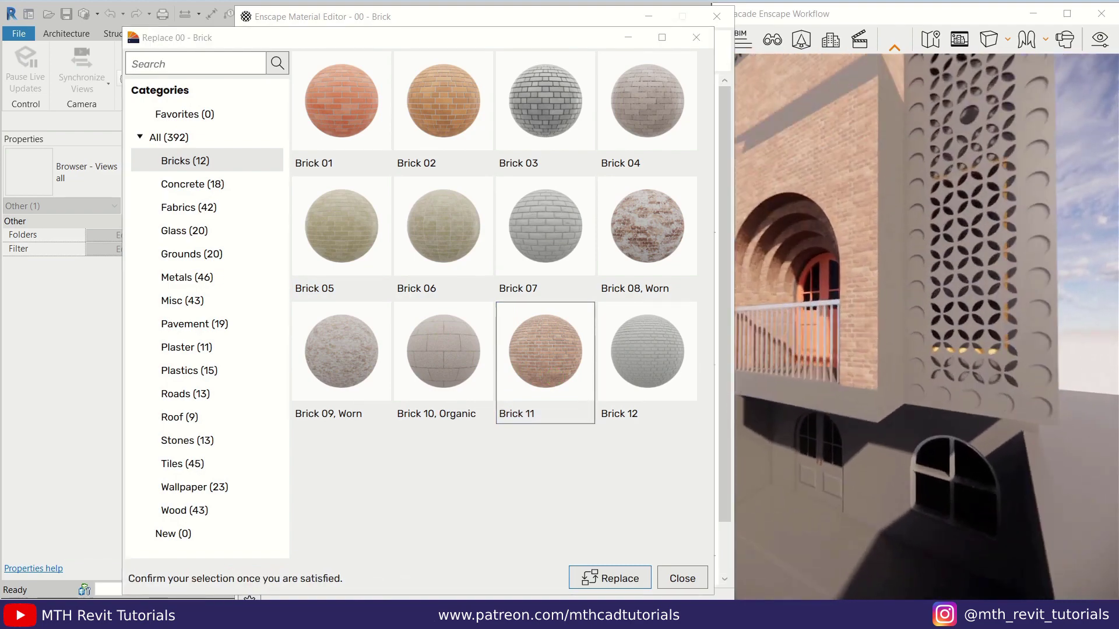
pyautogui.click(615, 578)
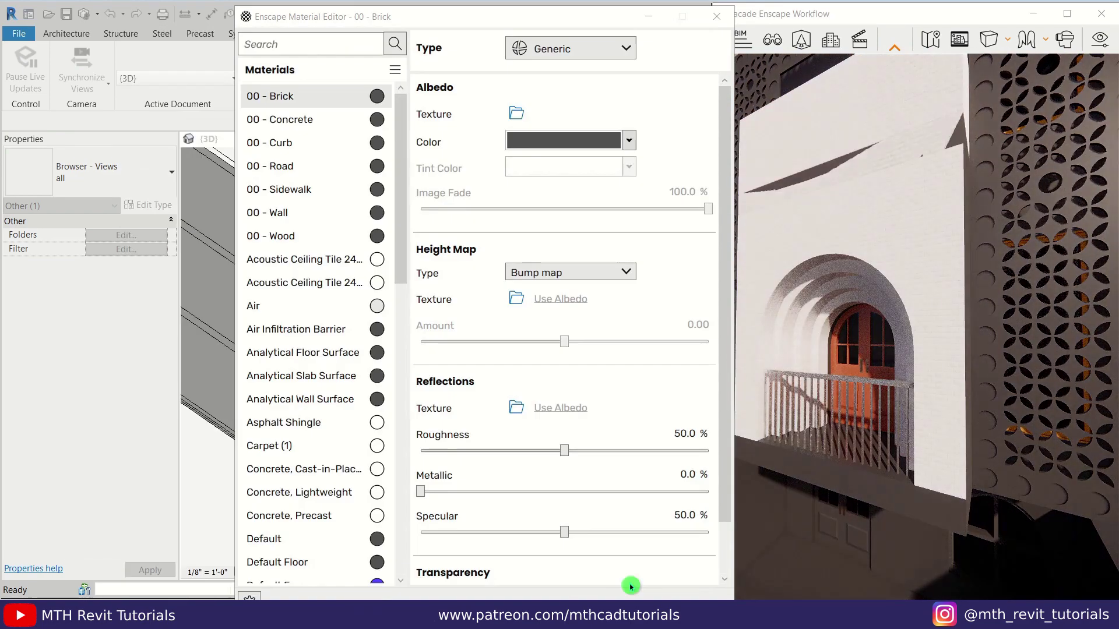
# Set the brick albedo texture's height to 4 m, check the scale on the rendered facade, and close the material editor
pyautogui.click(580, 112)
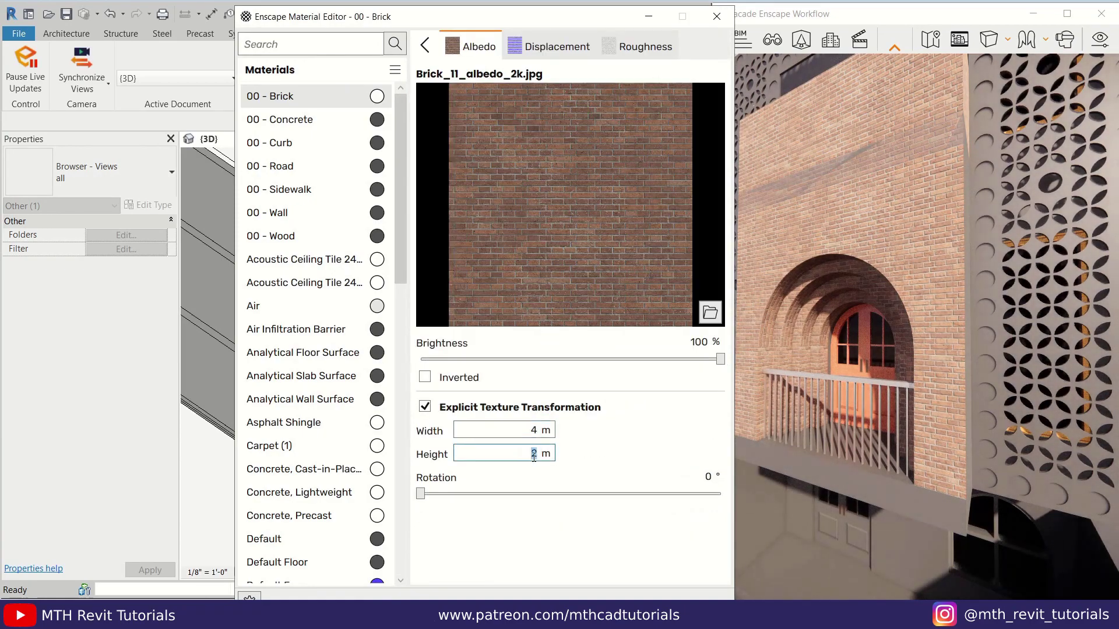
pyautogui.write('4')
pyautogui.click(862, 349)
pyautogui.scroll(-3, 862, 348)
pyautogui.moveTo(861, 348); pyautogui.dragTo(825, 354, button='right')
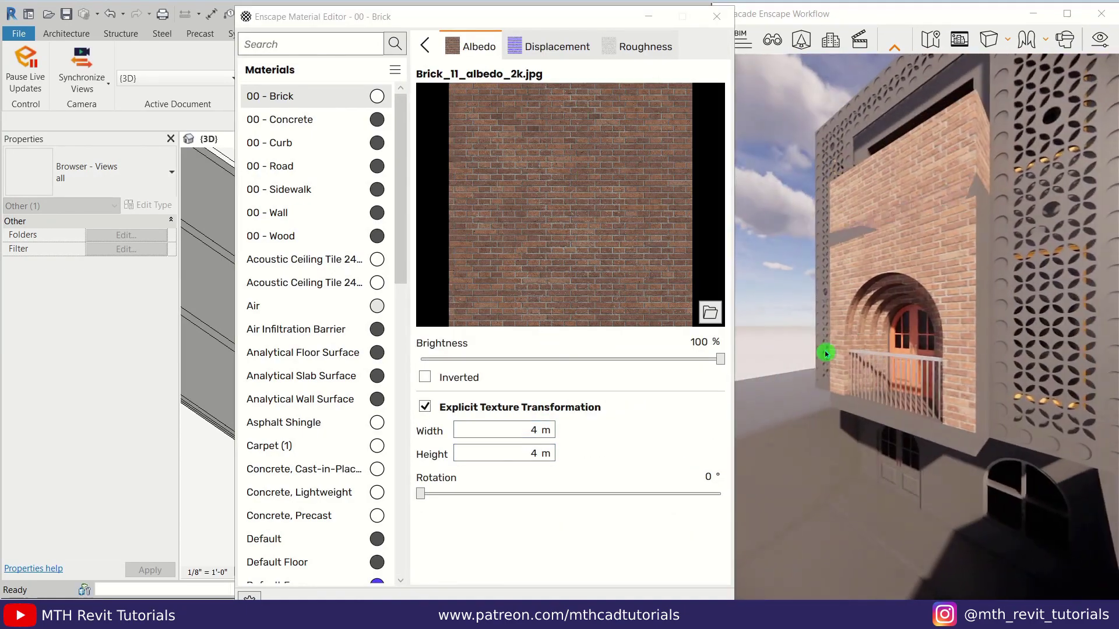
pyautogui.click(717, 17)
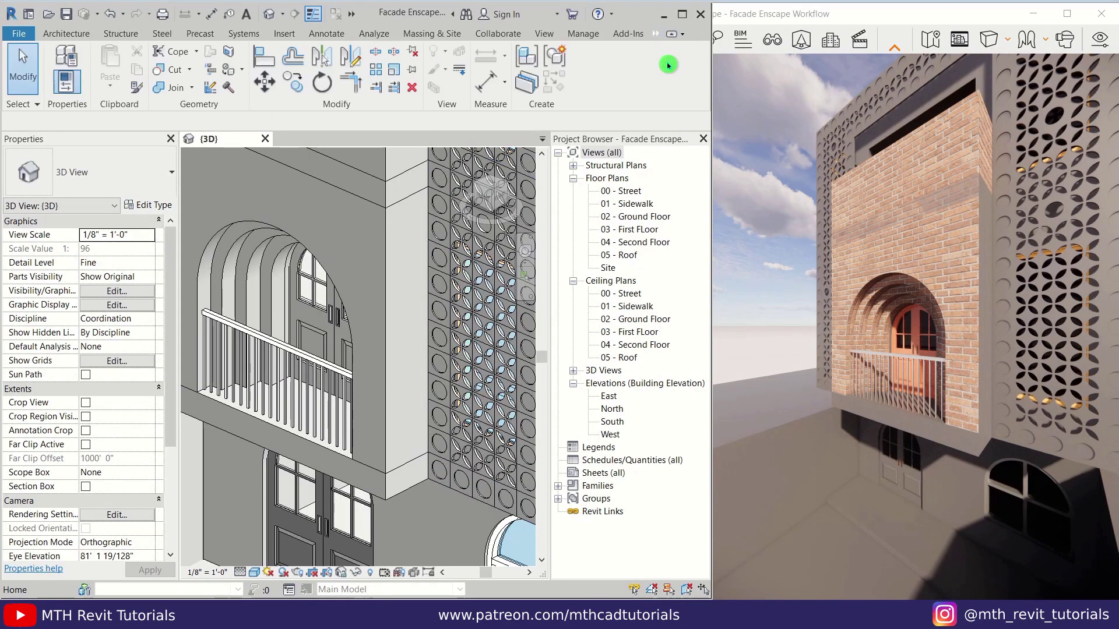
# Paint the exposed floor slab edges on the projecting balcony volume with the 00 - Brick material
pyautogui.click(228, 69)
pyautogui.moveTo(555, 130); pyautogui.dragTo(593, 128)
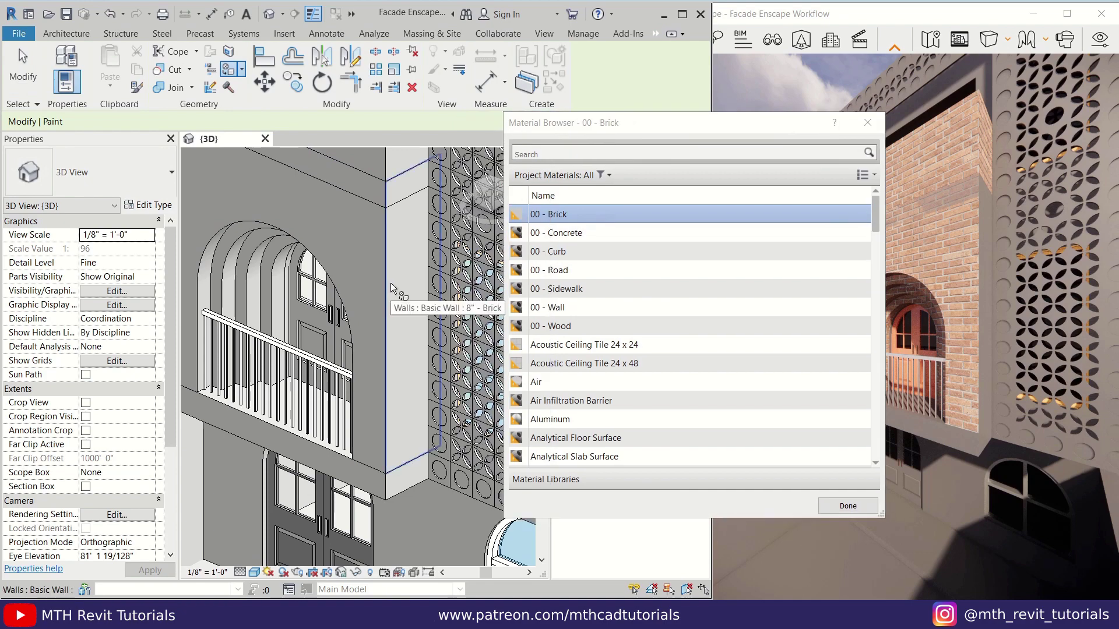
pyautogui.scroll(2, 389, 489)
pyautogui.scroll(-3, 390, 488)
pyautogui.scroll(1, 325, 451)
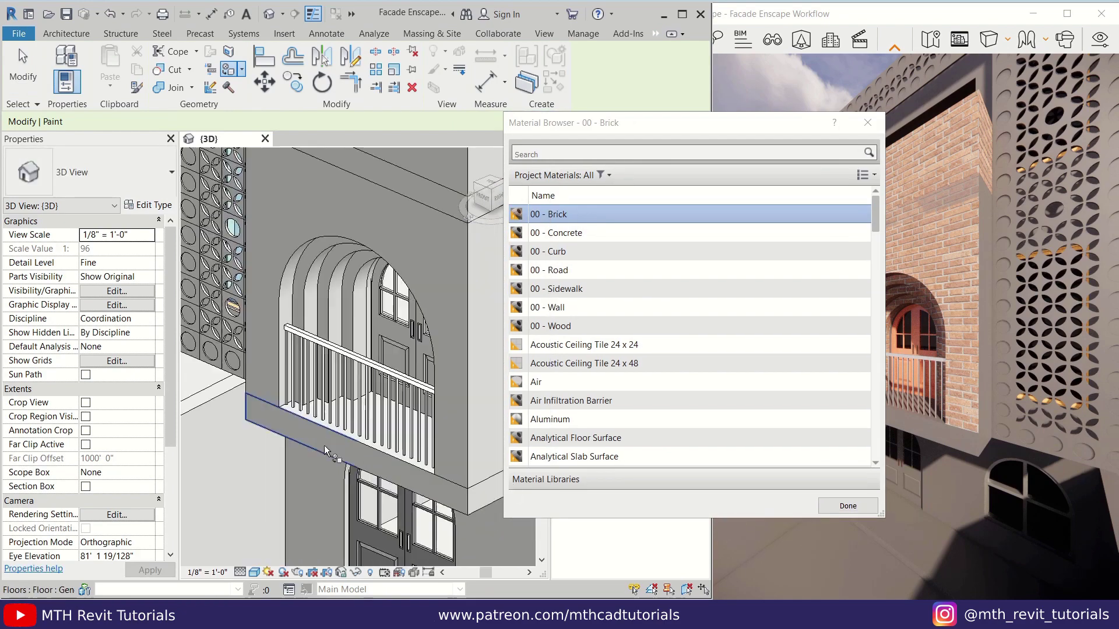
pyautogui.moveTo(392, 219); pyautogui.dragTo(353, 356, button='middle')
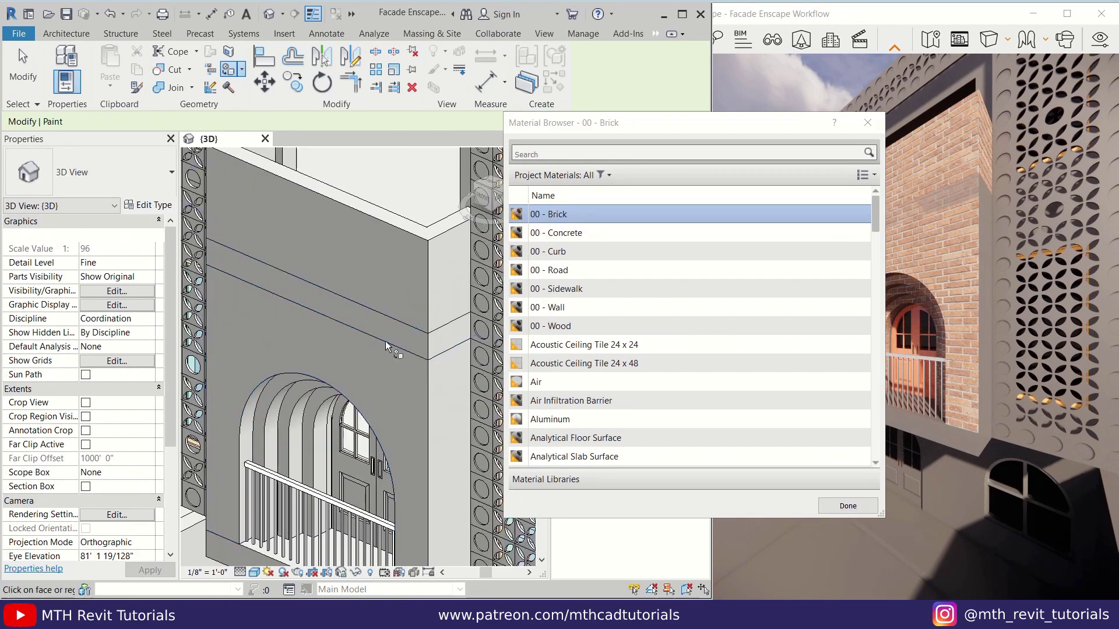
pyautogui.scroll(-3, 453, 335)
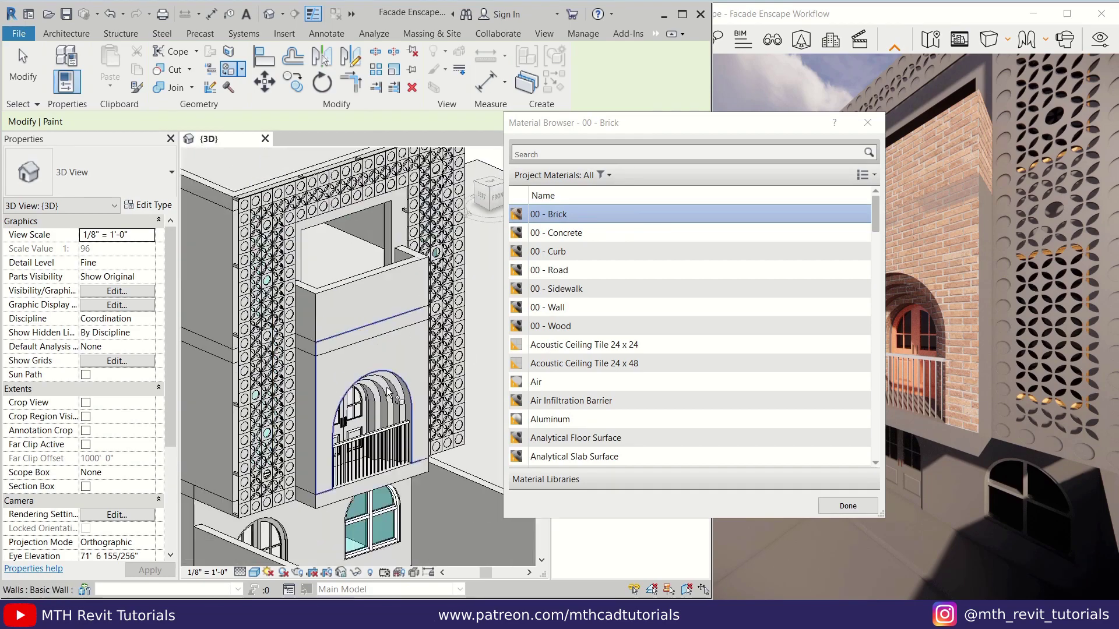
pyautogui.scroll(3, 332, 276)
pyautogui.scroll(-3, 330, 411)
pyautogui.keyDown('shift'); pyautogui.moveTo(334, 402); pyautogui.dragTo(407, 447, button='middle'); pyautogui.keyUp('shift')
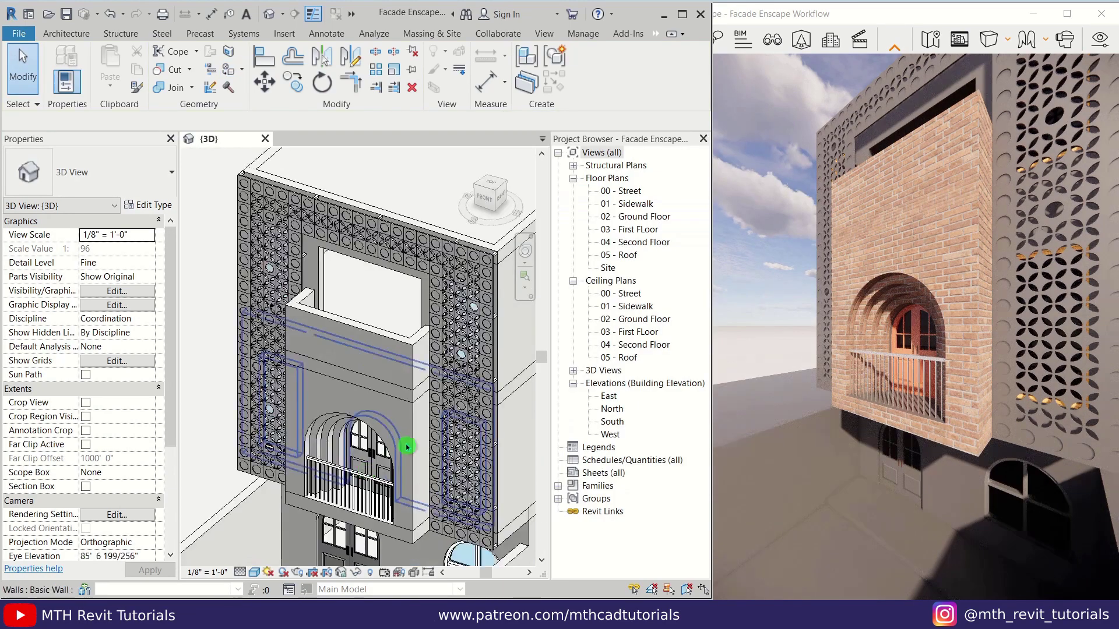
pyautogui.scroll(2, 407, 447)
pyautogui.press('m')
pyautogui.press('a')
pyautogui.click(365, 328)
pyautogui.press('Escape')
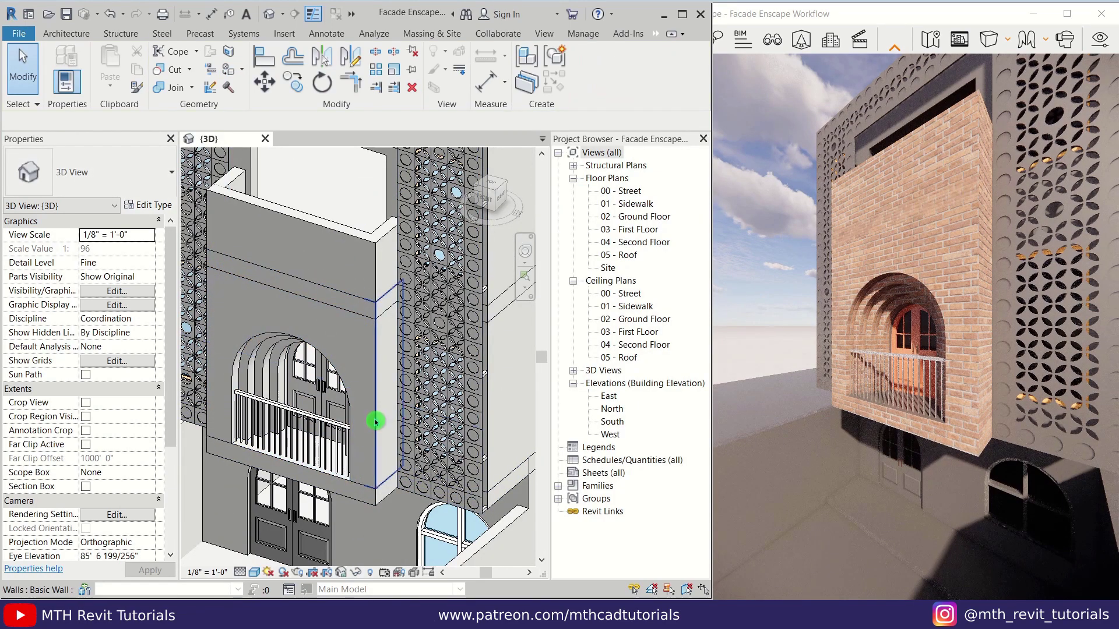
pyautogui.click(377, 422)
pyautogui.press('Escape')
# Change the side wall of the projecting balcony volume to the 8" - Brick wall type
pyautogui.click(380, 368)
pyautogui.click(116, 172)
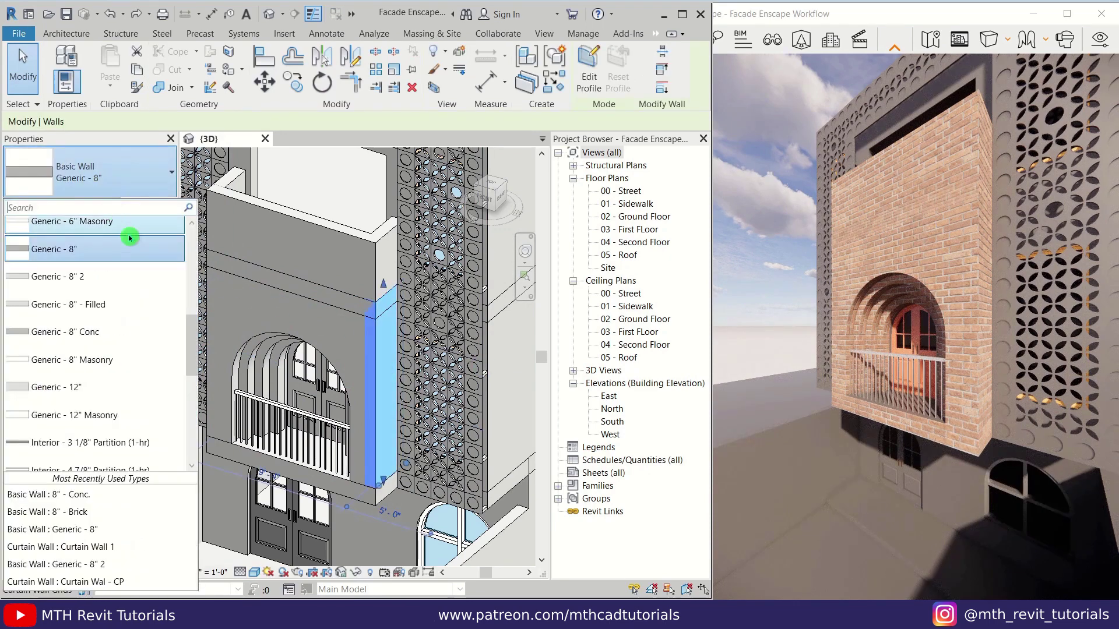
pyautogui.scroll(3, 132, 288)
pyautogui.scroll(-3, 143, 415)
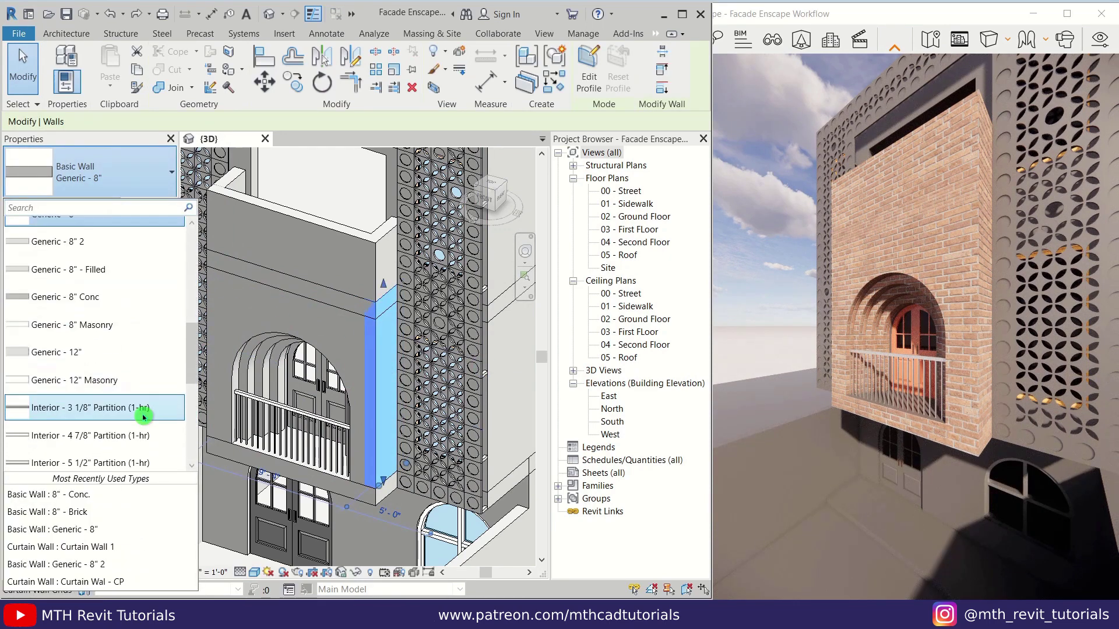
pyautogui.click(77, 206)
pyautogui.write('bric')
pyautogui.click(101, 253)
pyautogui.press('Escape')
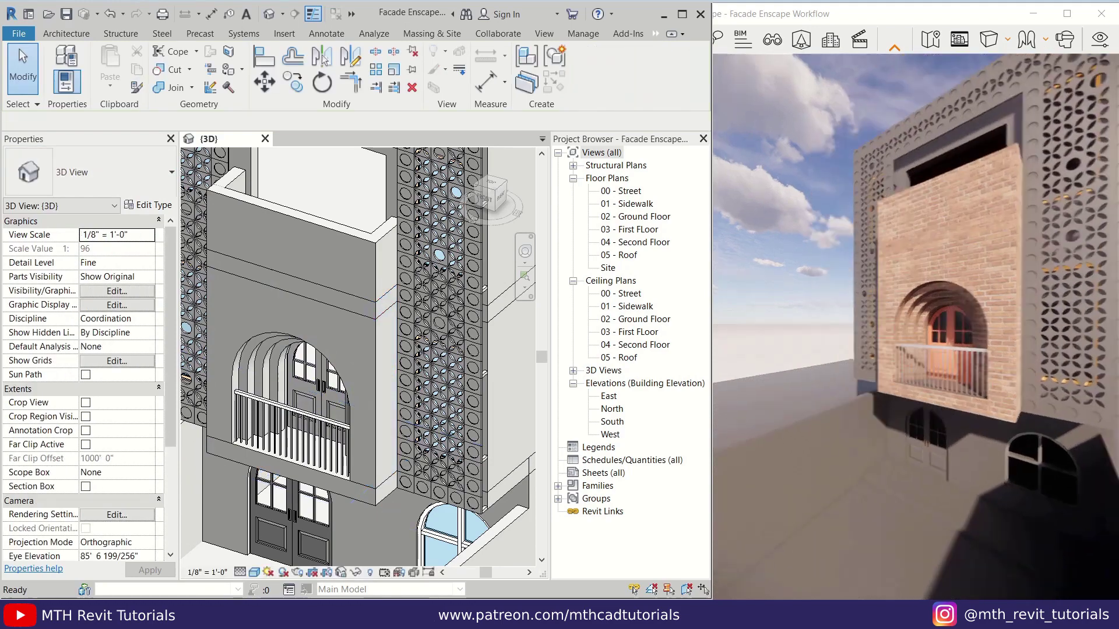
# Inspect the other side of the projecting balcony and paint its slab edge with the 00 - Brick material
pyautogui.moveTo(828, 402); pyautogui.dragTo(956, 396, button='right')
pyautogui.scroll(-3, 299, 449)
pyautogui.scroll(5, 299, 450)
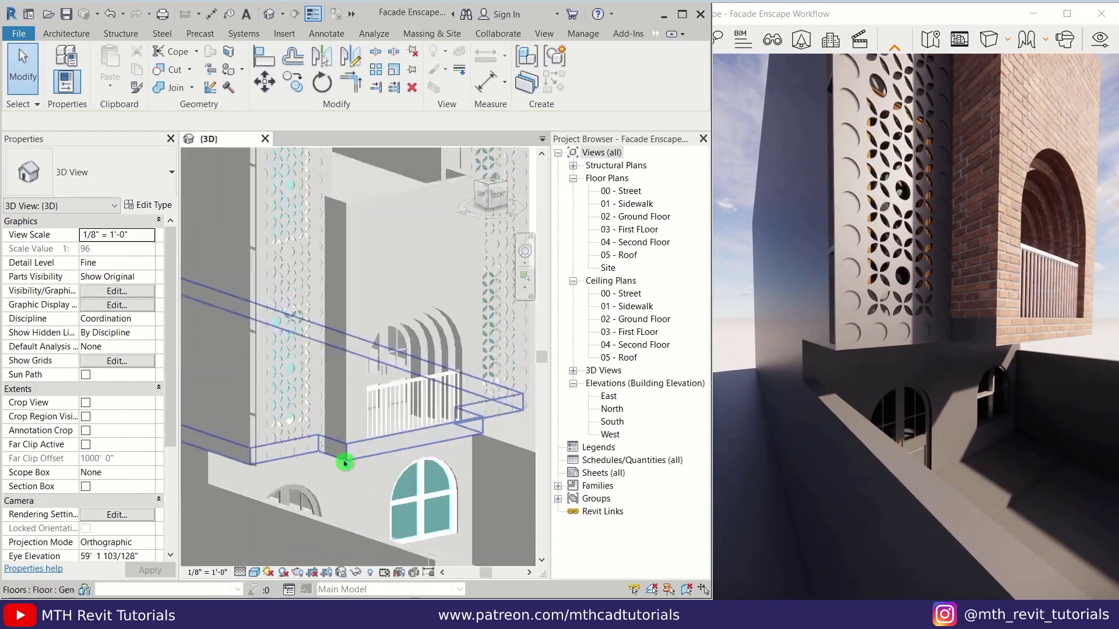
pyautogui.click(655, 33)
pyautogui.click(673, 46)
pyautogui.click(263, 75)
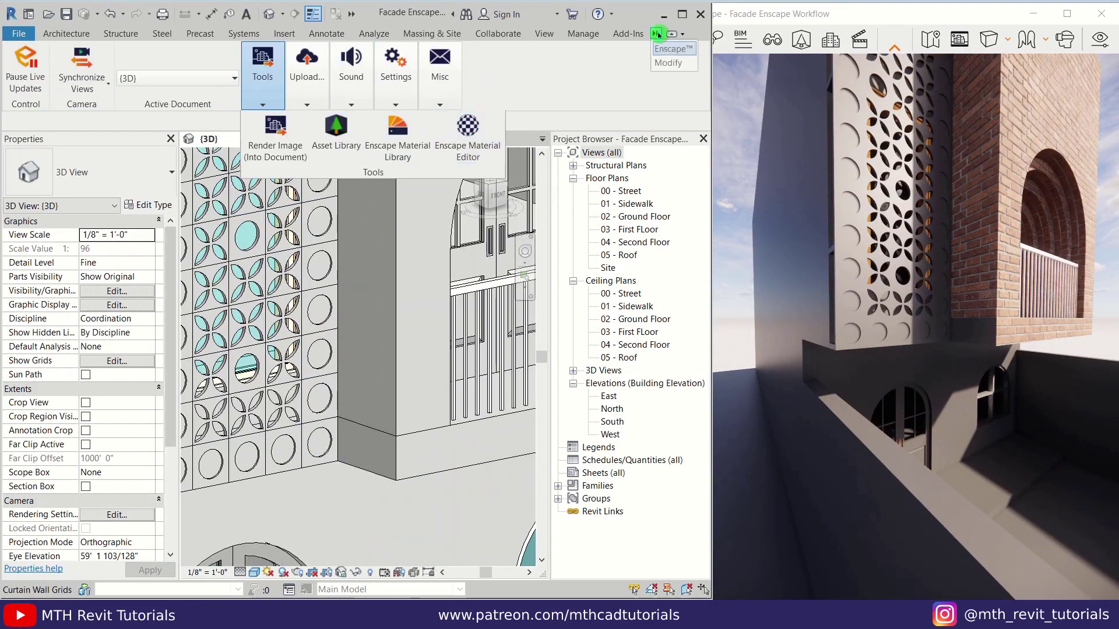
pyautogui.click(668, 62)
pyautogui.click(229, 70)
pyautogui.click(868, 121)
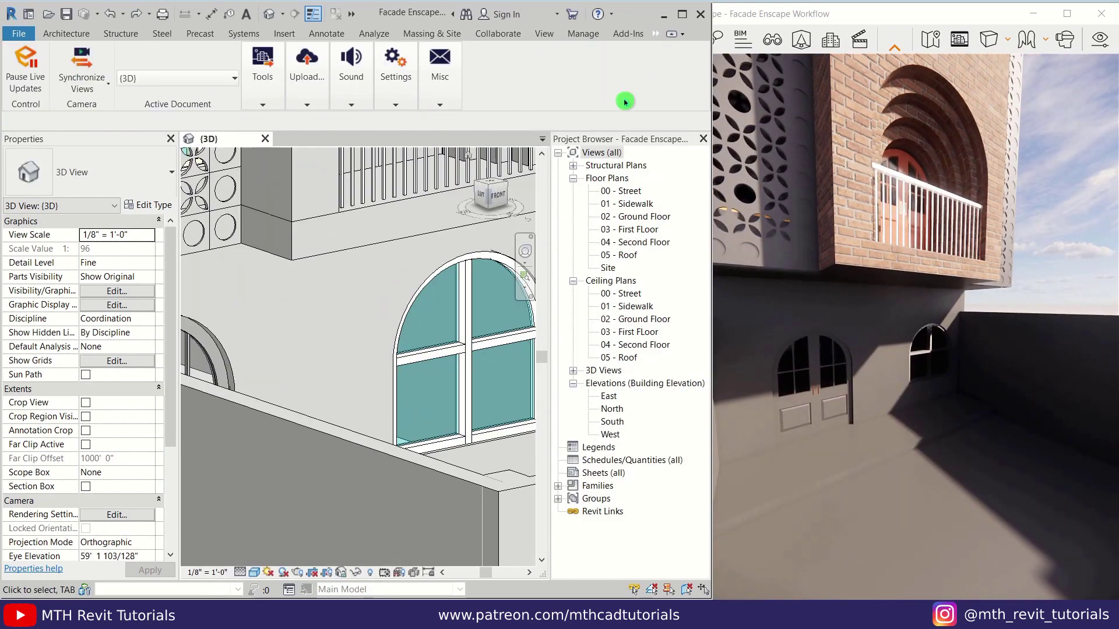
# Paint the ground floor front wall around the arched door and window with the 00 - Brick material
pyautogui.click(668, 65)
pyautogui.click(227, 73)
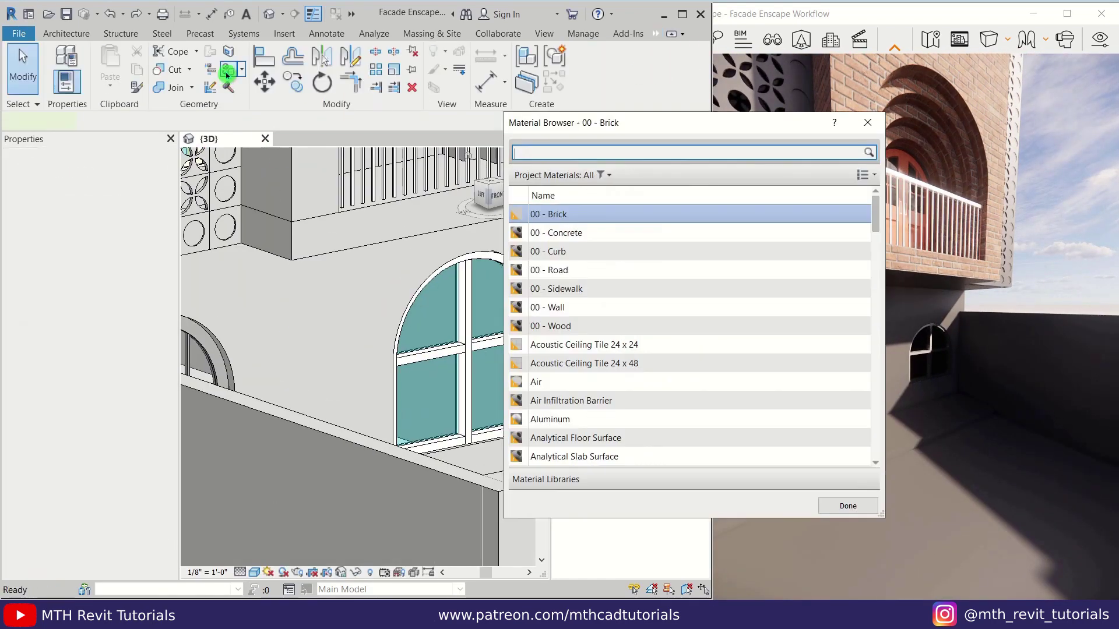
pyautogui.click(575, 252)
pyautogui.rightClick(288, 296)
pyautogui.click(301, 307)
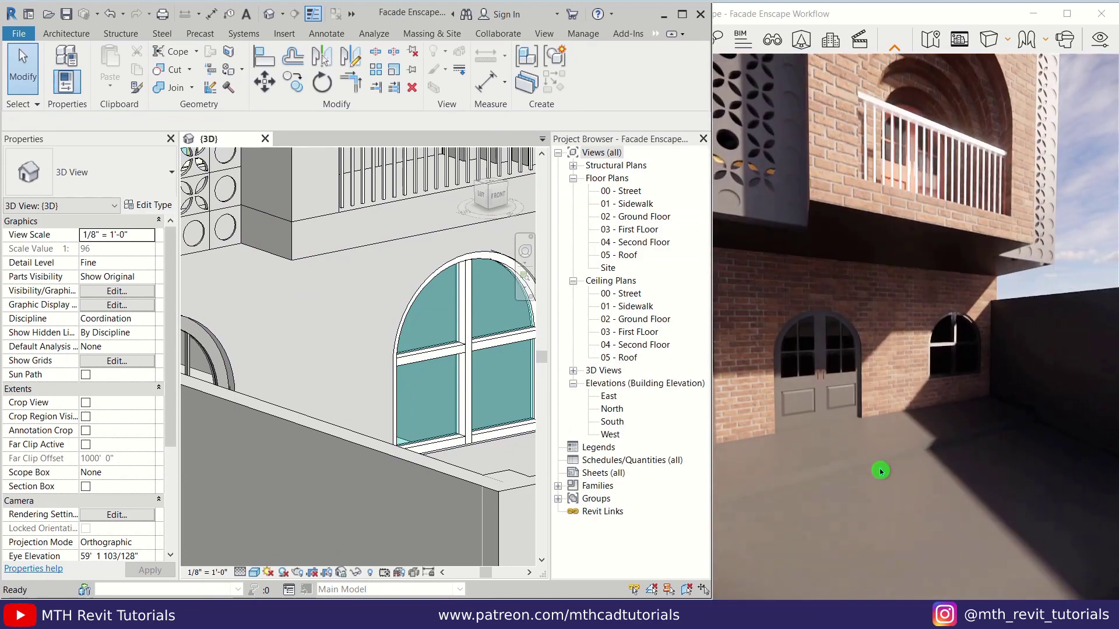
# Open the material choice for the structure layer of the ground floor slab's Generic - 12" type
pyautogui.scroll(5, 383, 399)
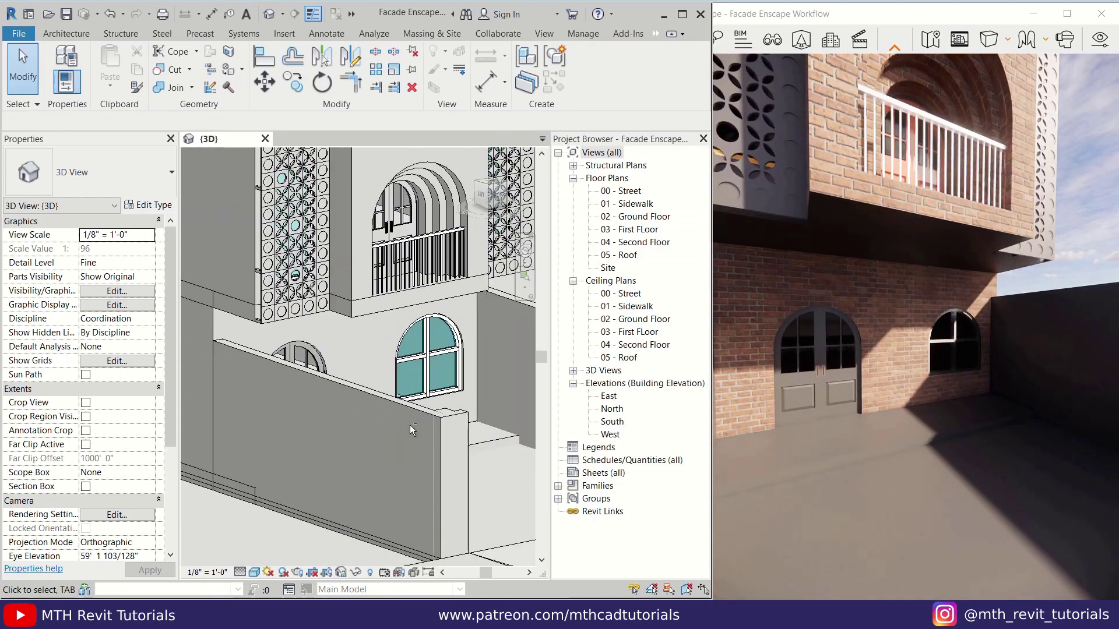
pyautogui.click(382, 400)
pyautogui.moveTo(344, 433); pyautogui.dragTo(292, 523, button='middle')
pyautogui.scroll(2, 449, 315)
pyautogui.press('Escape')
pyautogui.click(449, 314)
pyautogui.moveTo(449, 315); pyautogui.dragTo(360, 325, button='middle')
pyautogui.click(151, 207)
pyautogui.click(521, 271)
pyautogui.click(469, 278)
pyautogui.click(478, 278)
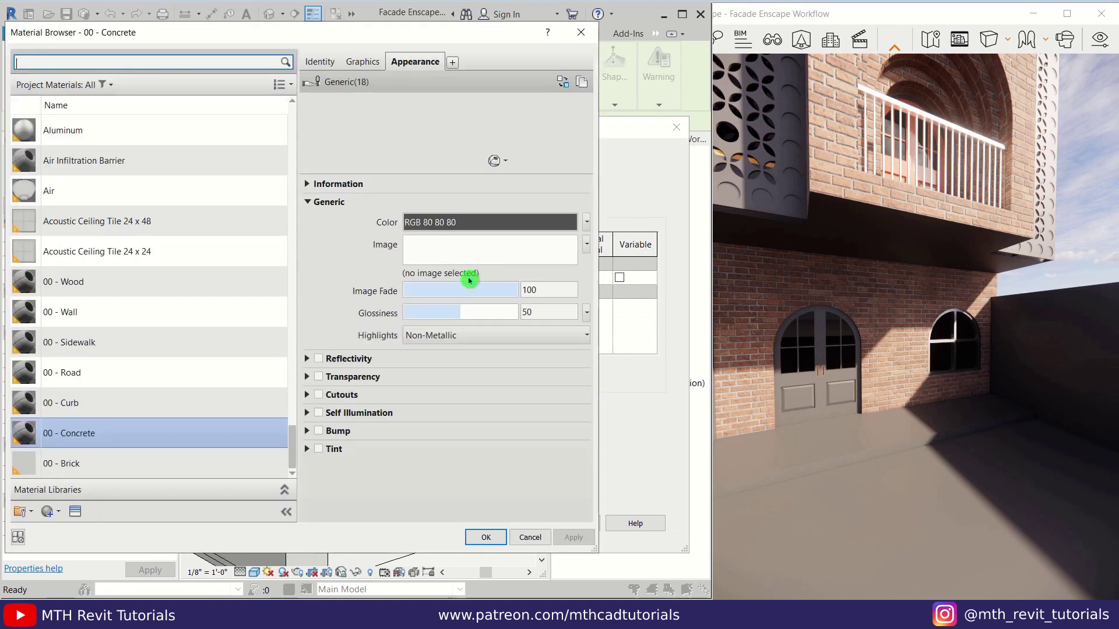
# Create a material named 00 - Floor and assign it to the floor type's structure layer
pyautogui.moveTo(142, 32); pyautogui.dragTo(243, 46)
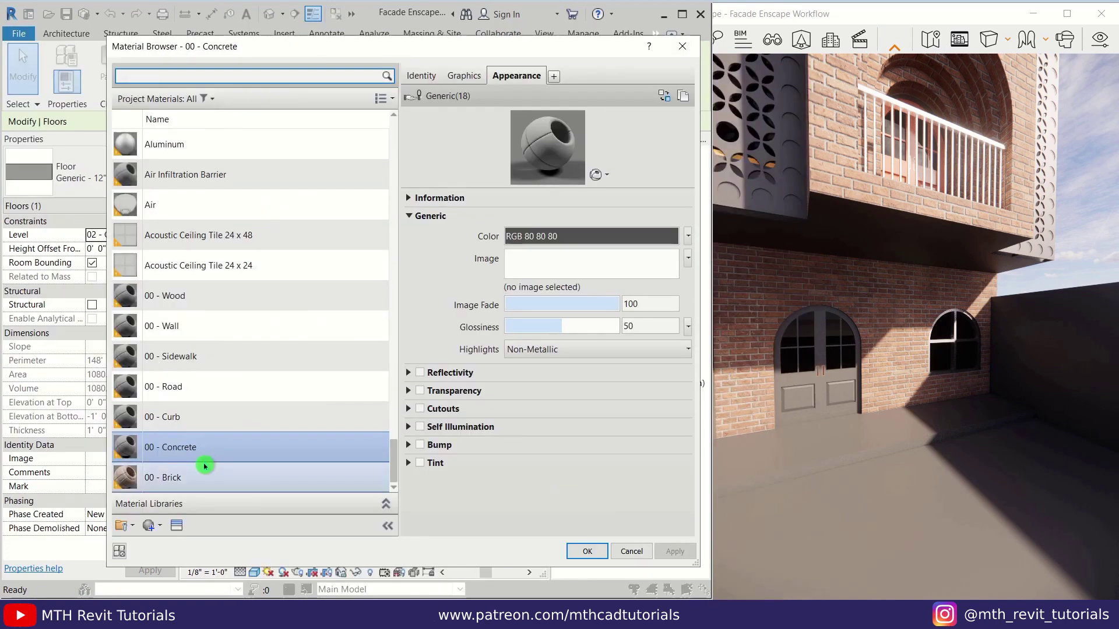
pyautogui.click(149, 525)
pyautogui.write('00 - Floor')
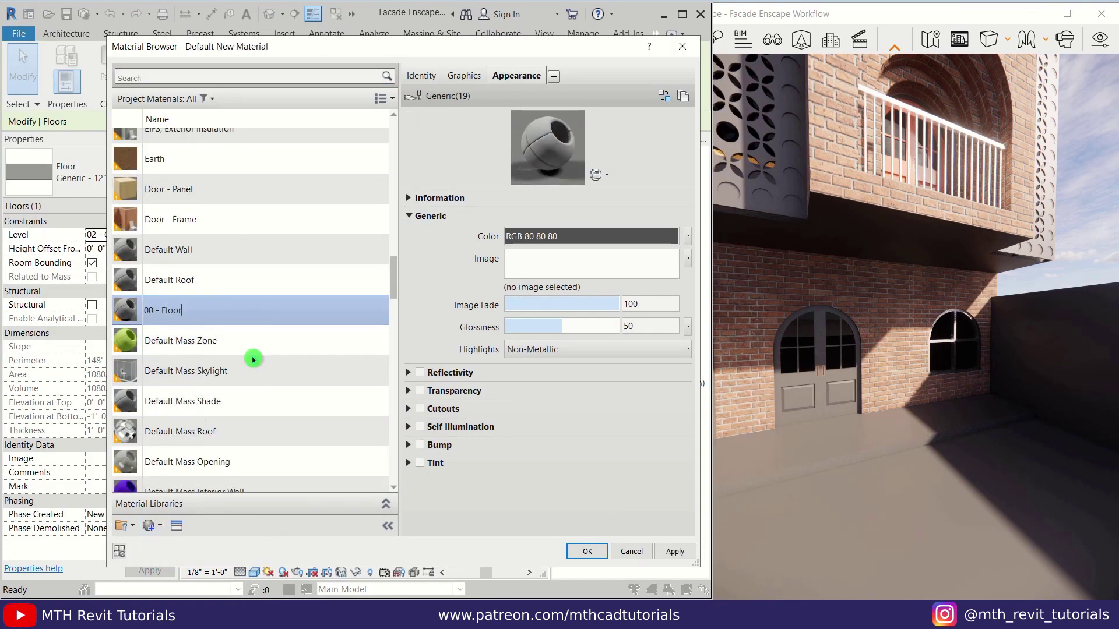
pyautogui.press('Return')
pyautogui.click(588, 551)
pyautogui.click(523, 537)
pyautogui.click(523, 537)
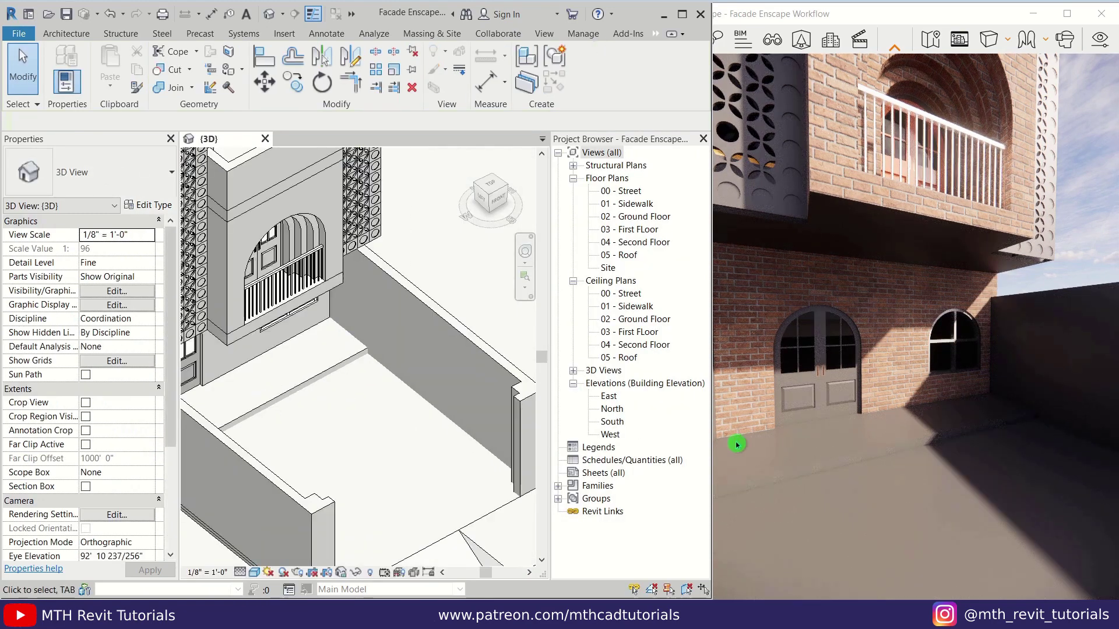
# In the Enscape Material Editor, replace 00 - Concrete with Concrete 01 from the Enscape library's Concrete category
pyautogui.click(656, 34)
pyautogui.click(670, 49)
pyautogui.click(277, 104)
pyautogui.click(449, 163)
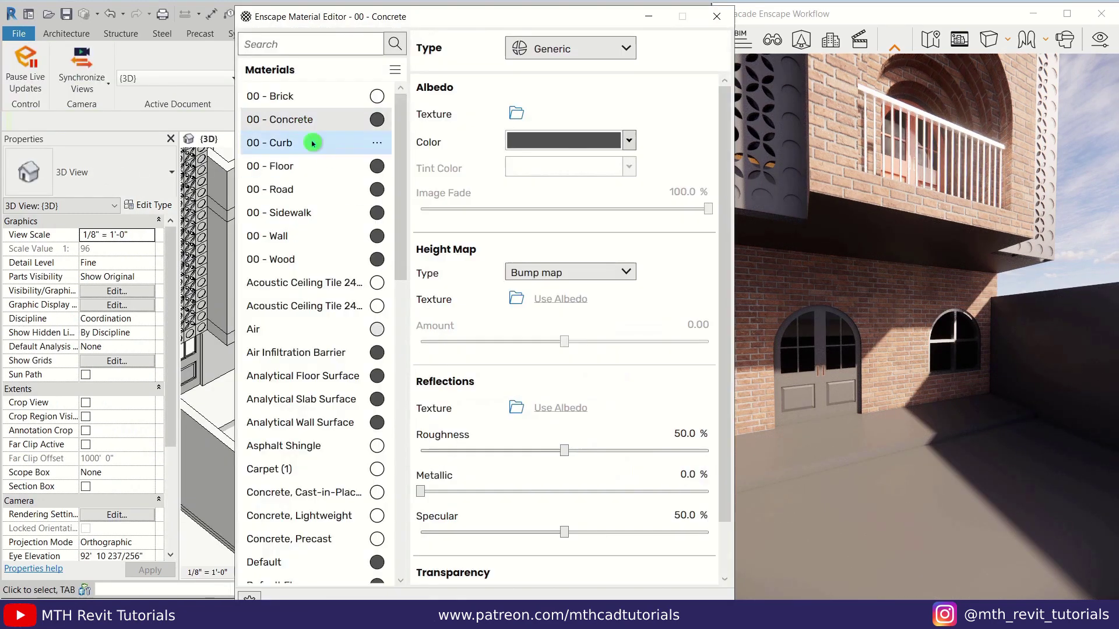
pyautogui.moveTo(797, 448); pyautogui.dragTo(779, 435)
pyautogui.click(314, 119)
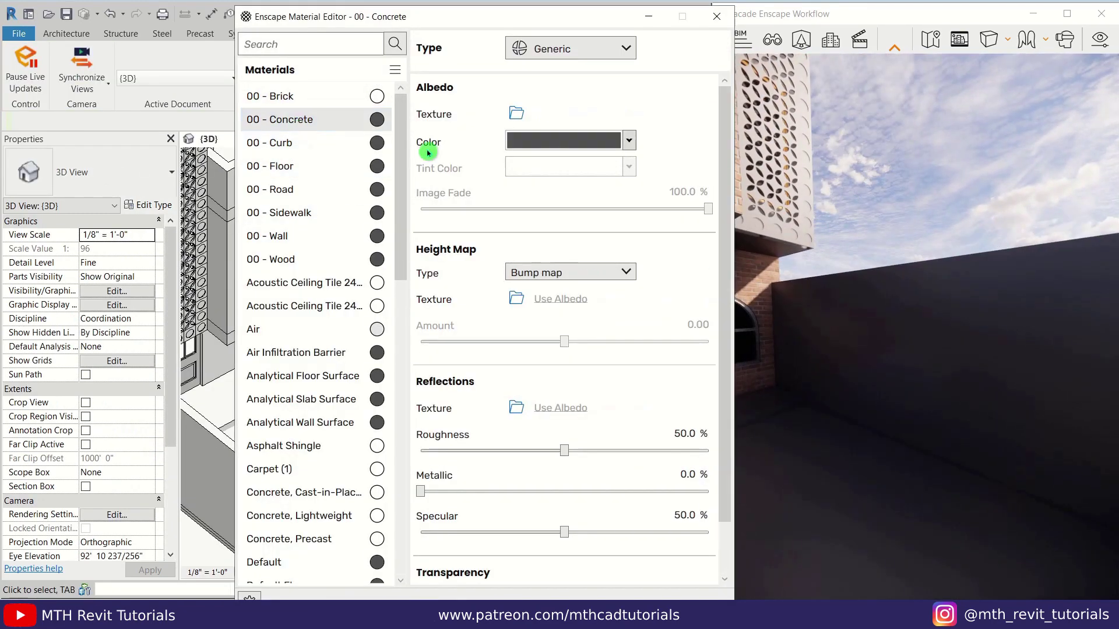
pyautogui.click(439, 181)
pyautogui.click(204, 187)
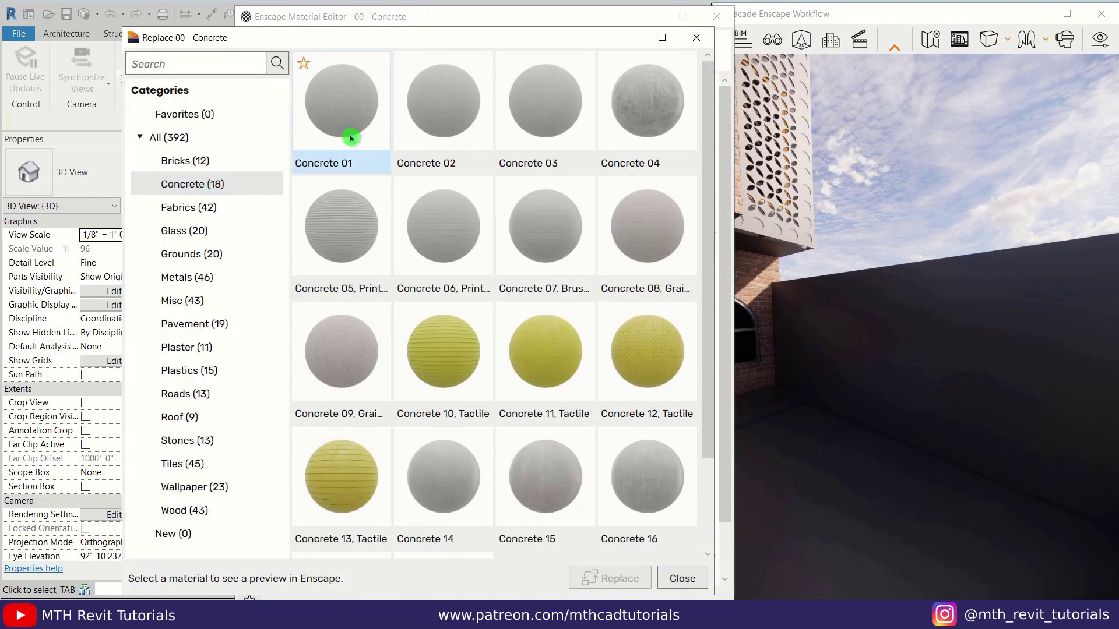
pyautogui.click(443, 111)
pyautogui.click(357, 144)
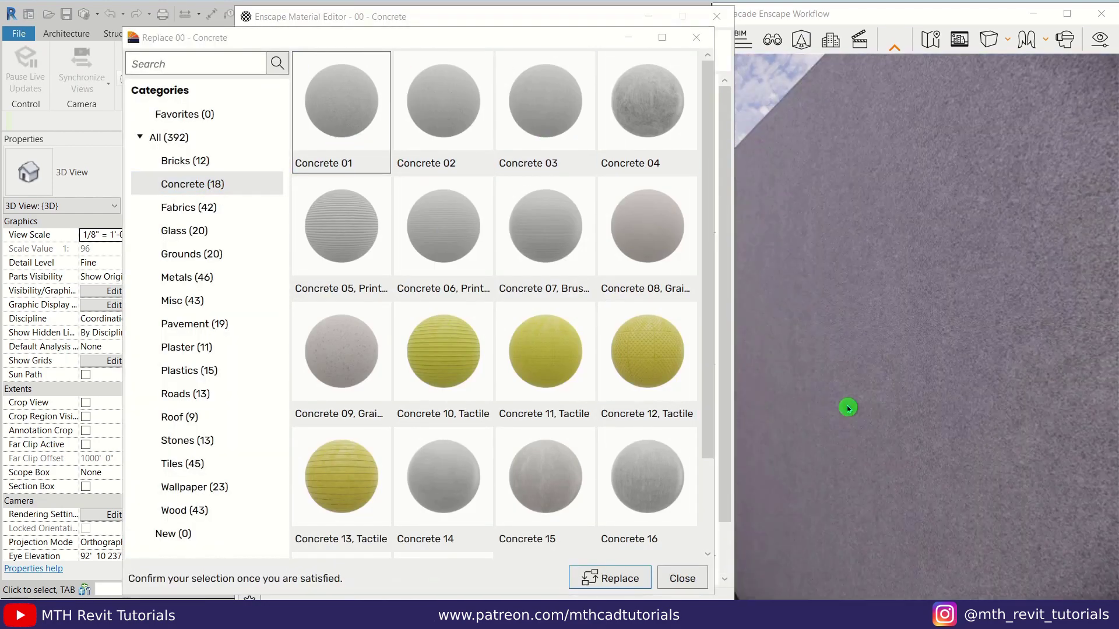
pyautogui.click(611, 578)
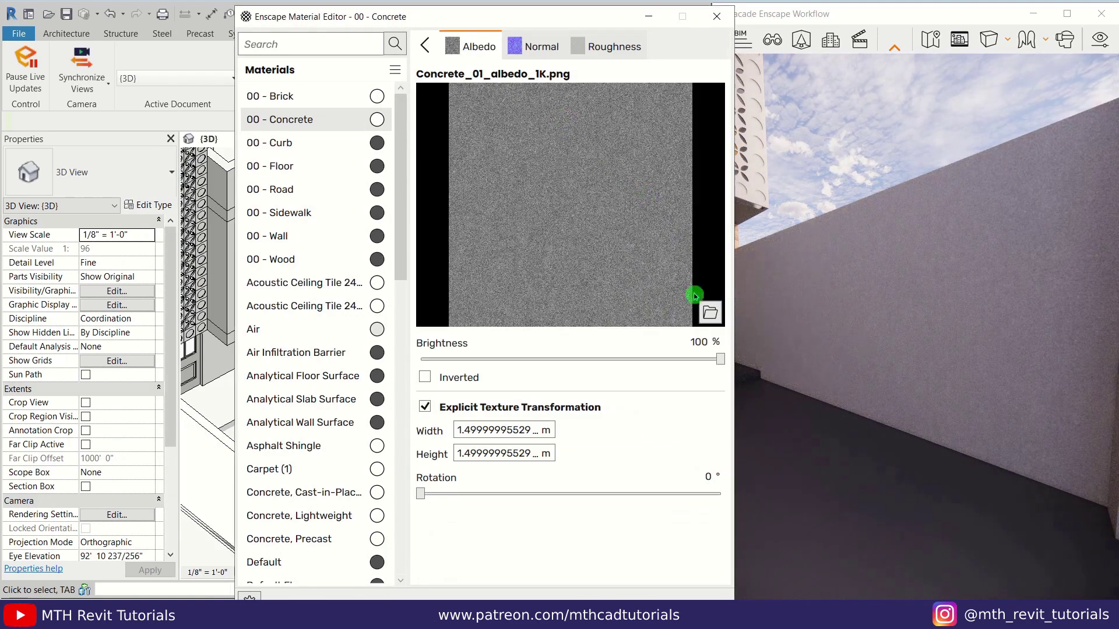
# Change the 00 - Concrete albedo texture to Concrete.jpg with a width and height of 4 m
pyautogui.click(710, 313)
pyautogui.write('4')
pyautogui.press('Tab')
pyautogui.write('4')
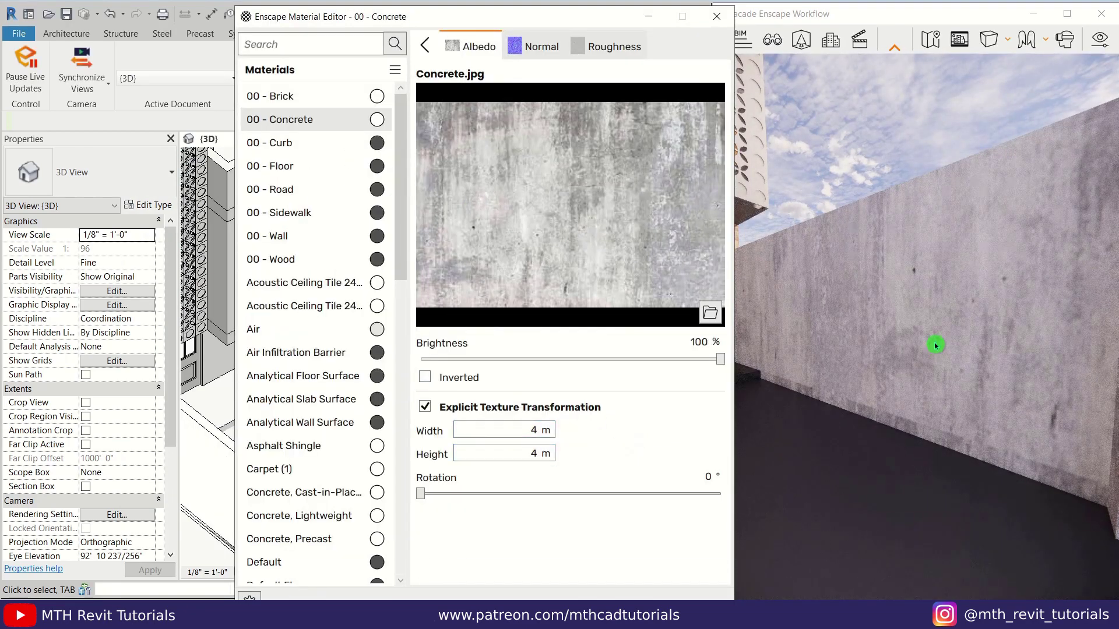
pyautogui.moveTo(935, 344); pyautogui.dragTo(819, 379, button='right')
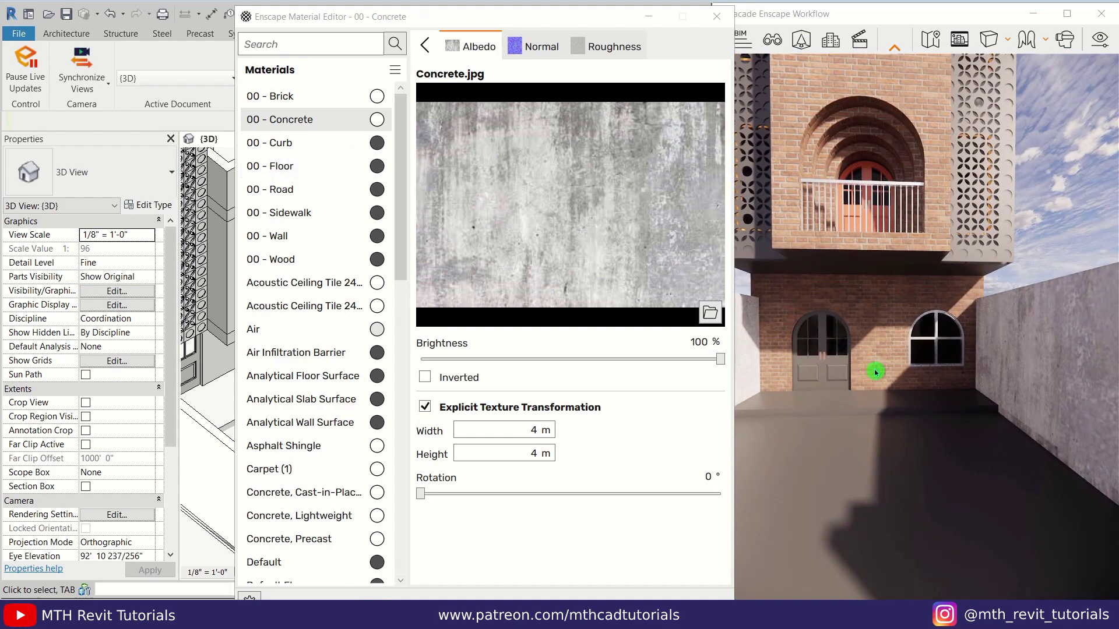
# Replace 00 - Floor with Marble 06 from the Enscape library's Stones category after previewing other marbles
pyautogui.moveTo(876, 372)
pyautogui.mouseDown()
pyautogui.moveTo(904, 407)
pyautogui.moveTo(898, 436)
pyautogui.mouseUp()
pyautogui.rightClick(376, 170)
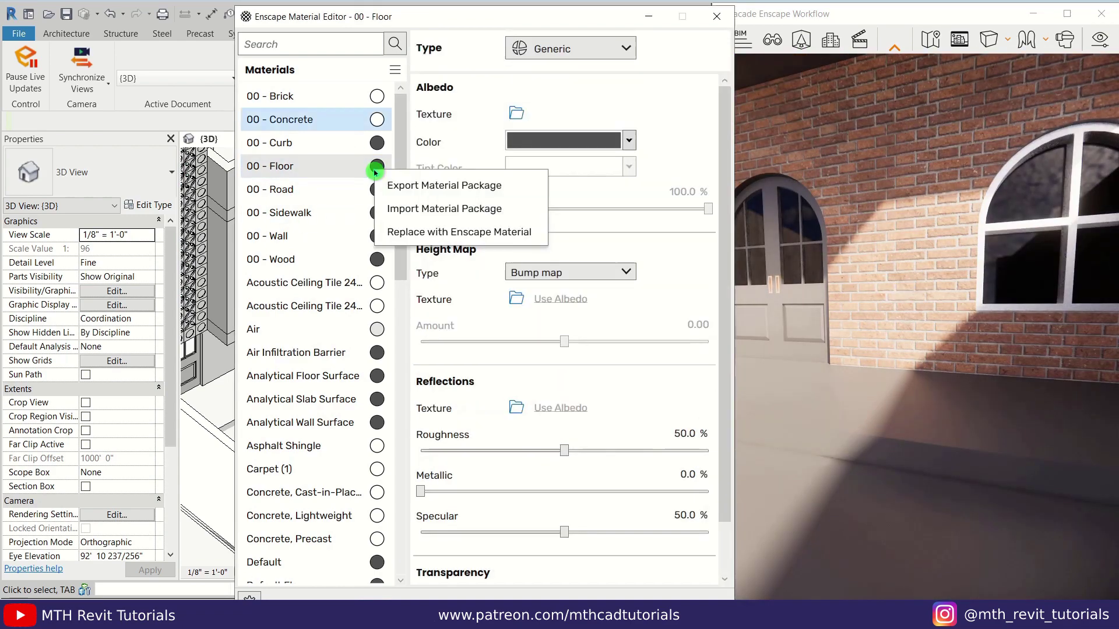
pyautogui.click(440, 227)
pyautogui.click(200, 450)
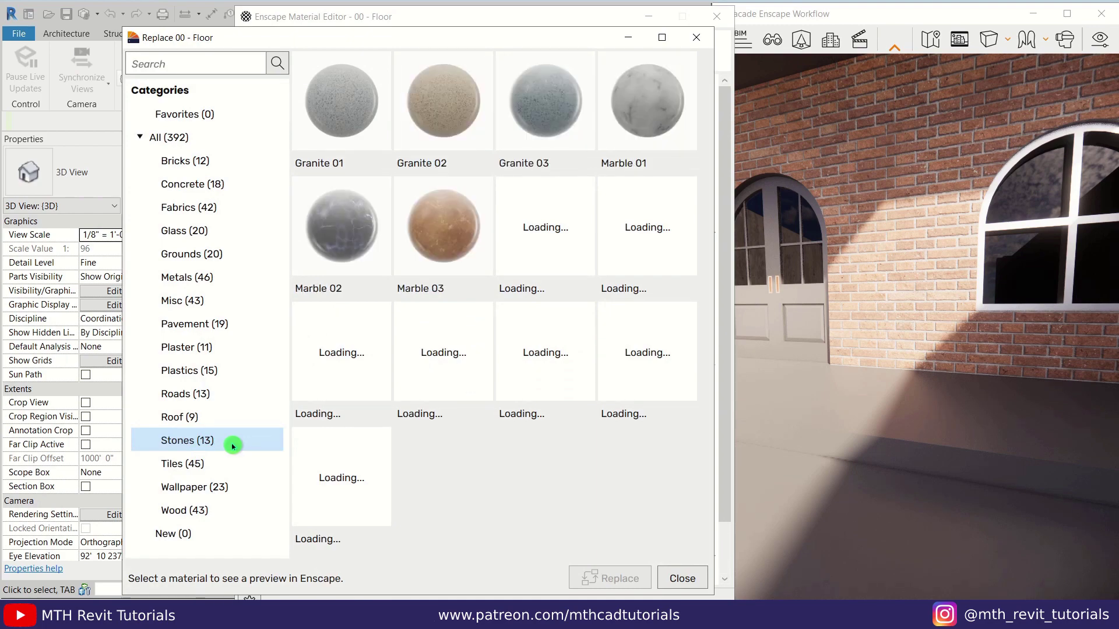
pyautogui.click(637, 260)
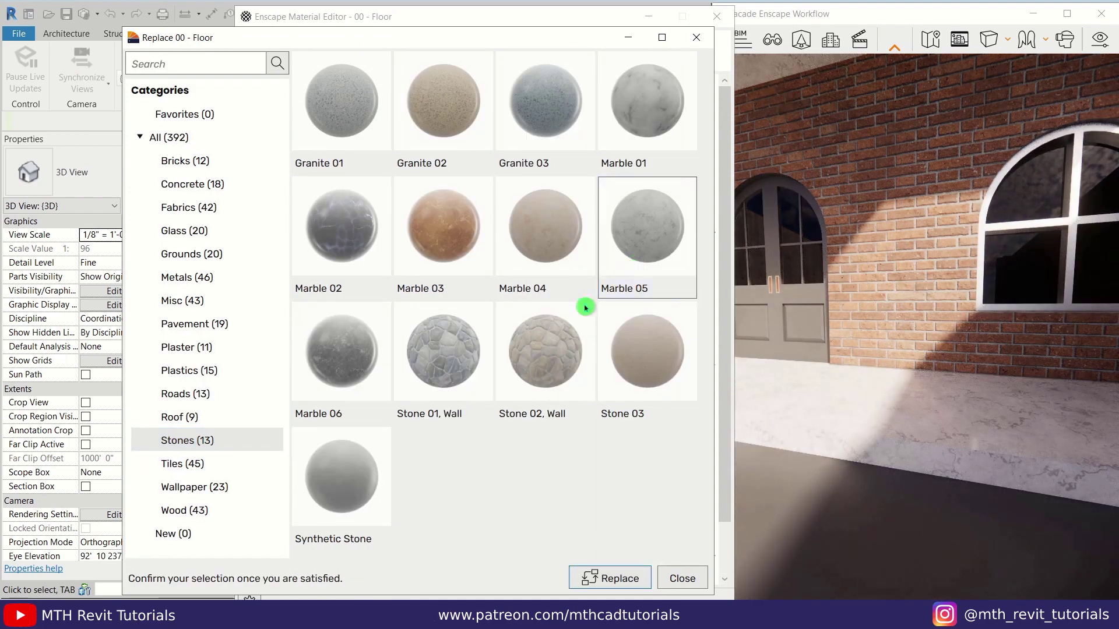
pyautogui.click(462, 279)
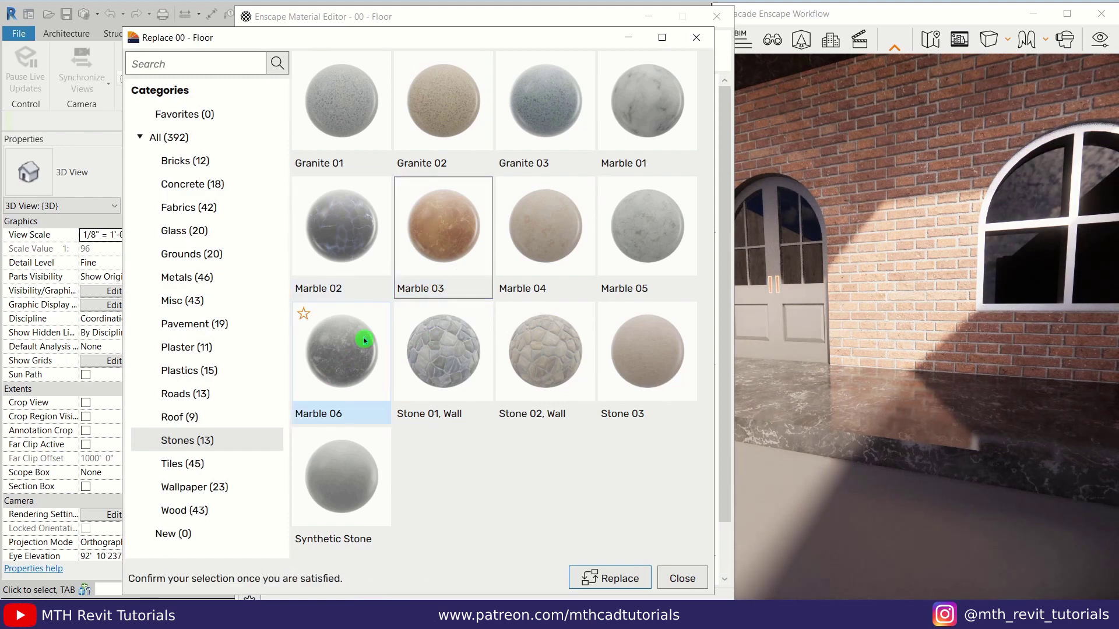
pyautogui.click(608, 578)
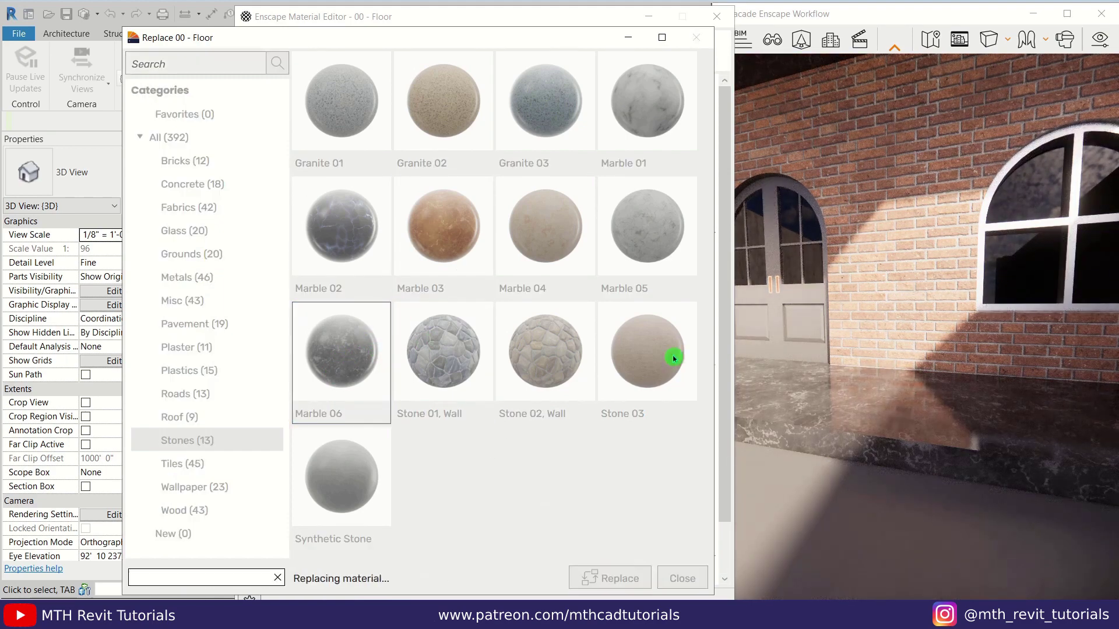
# Lower the image fade of 00 - Floor to 83.2 %
pyautogui.moveTo(708, 210); pyautogui.dragTo(659, 230)
pyautogui.click(824, 322)
pyautogui.scroll(-3, 824, 323)
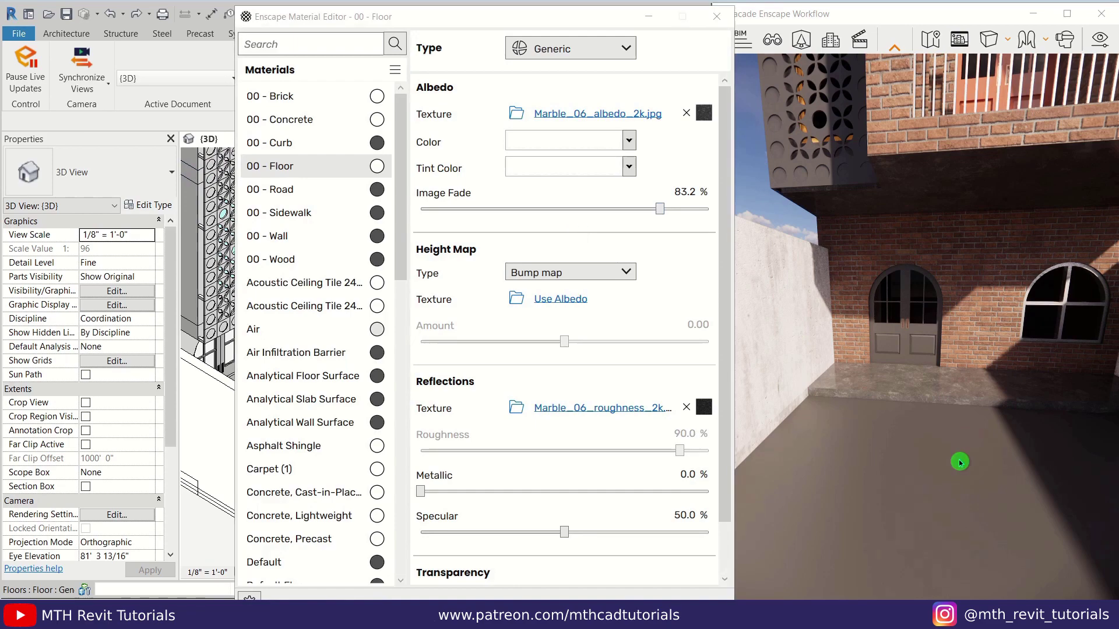
# Replace 00 - Sidewalk with Cobblestone 01 from the Enscape library's Pavement category
pyautogui.moveTo(960, 462); pyautogui.dragTo(706, 411)
pyautogui.click(375, 219)
pyautogui.click(376, 216)
pyautogui.click(222, 328)
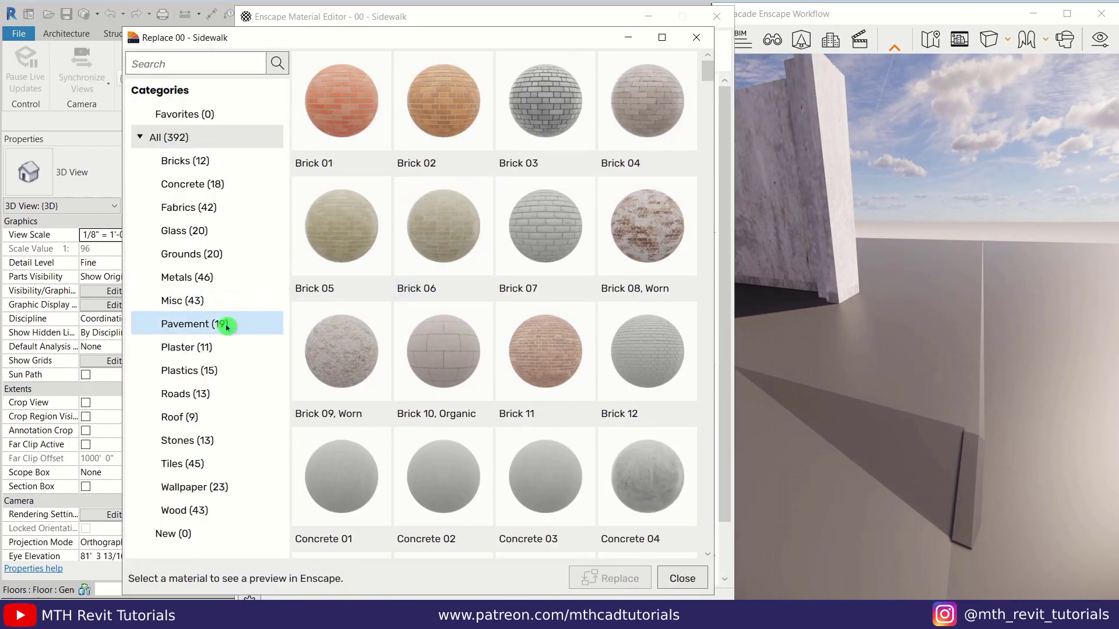
pyautogui.click(340, 144)
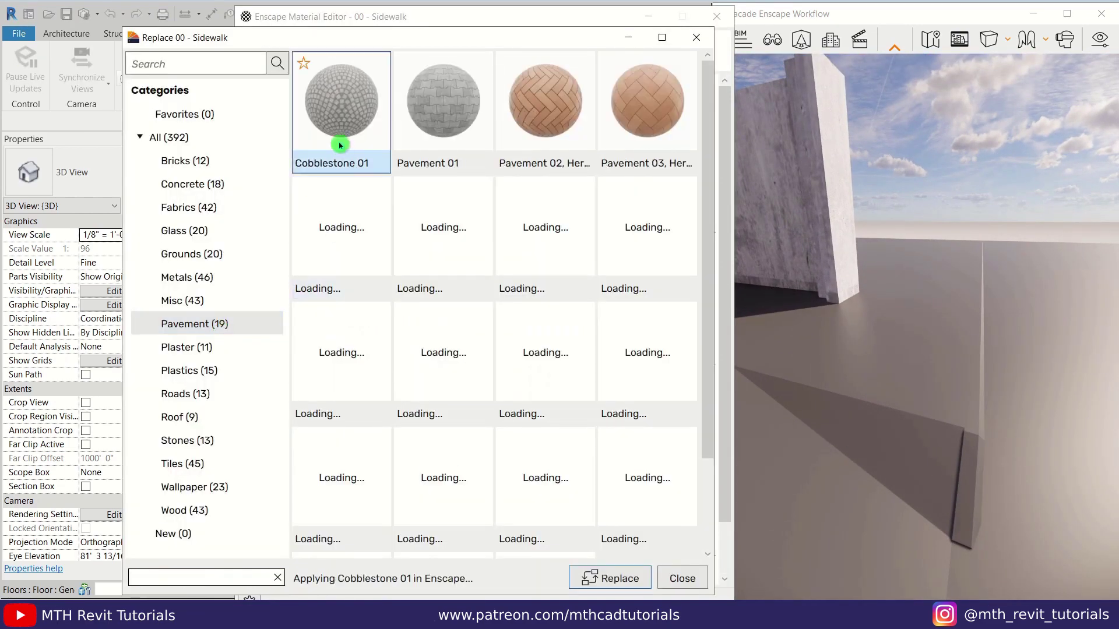
pyautogui.moveTo(955, 361); pyautogui.dragTo(909, 437)
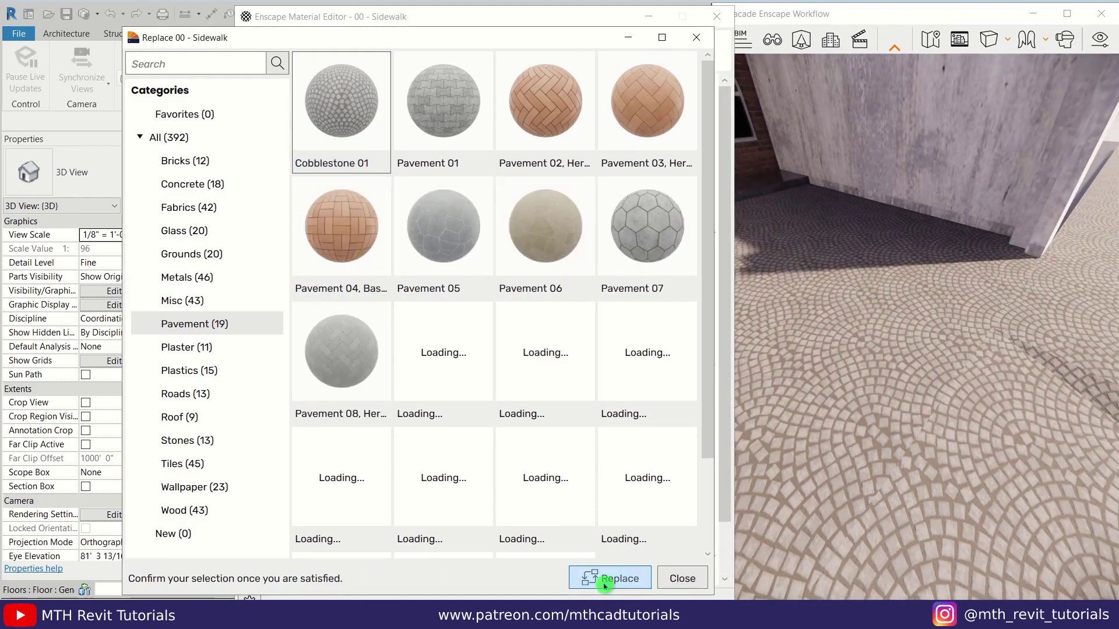
pyautogui.click(604, 579)
# Load Concrete.jpg as the albedo texture of 00 - Curb
pyautogui.click(274, 143)
pyautogui.click(514, 113)
pyautogui.doubleClick(409, 140)
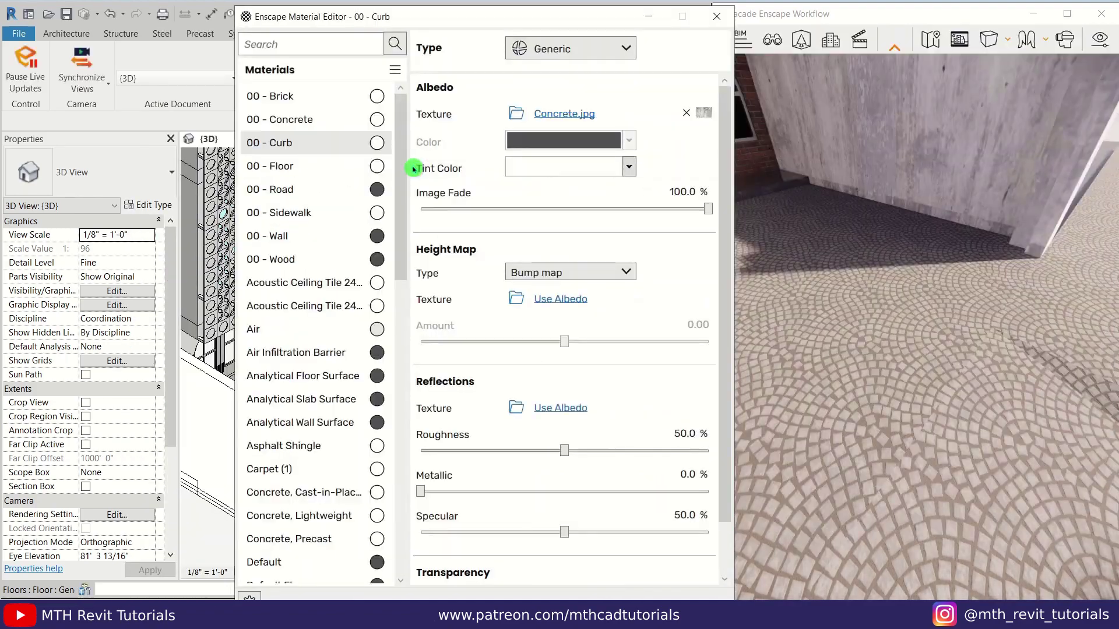
pyautogui.moveTo(932, 312); pyautogui.dragTo(960, 439)
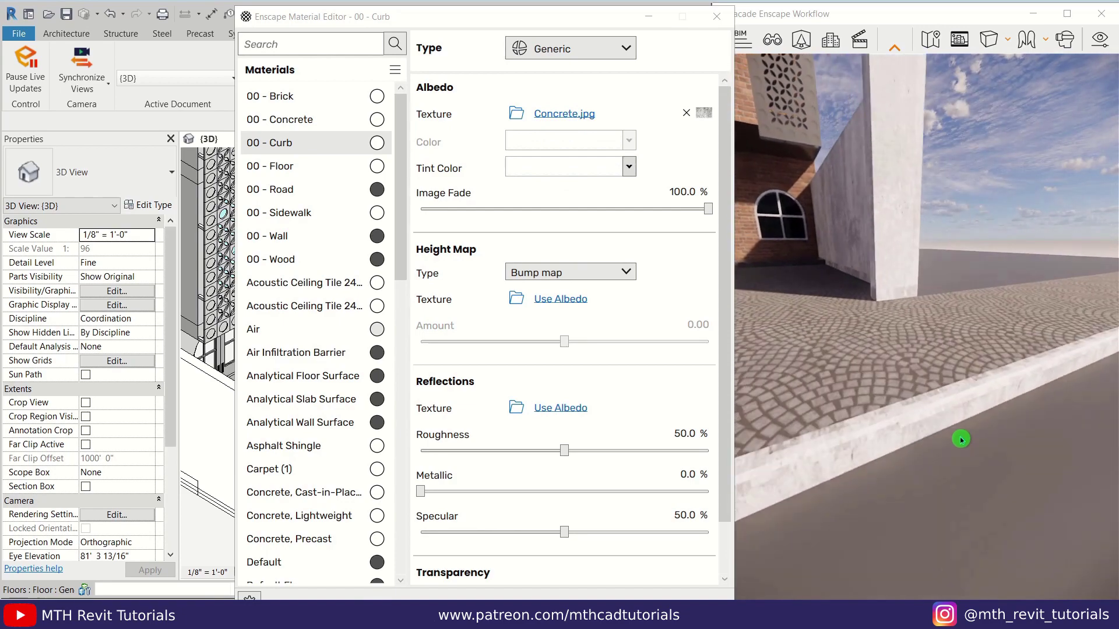
# Reuse the albedo image as the bump map of 00 - Curb and set its amount to 1.08
pyautogui.click(492, 309)
pyautogui.click(558, 300)
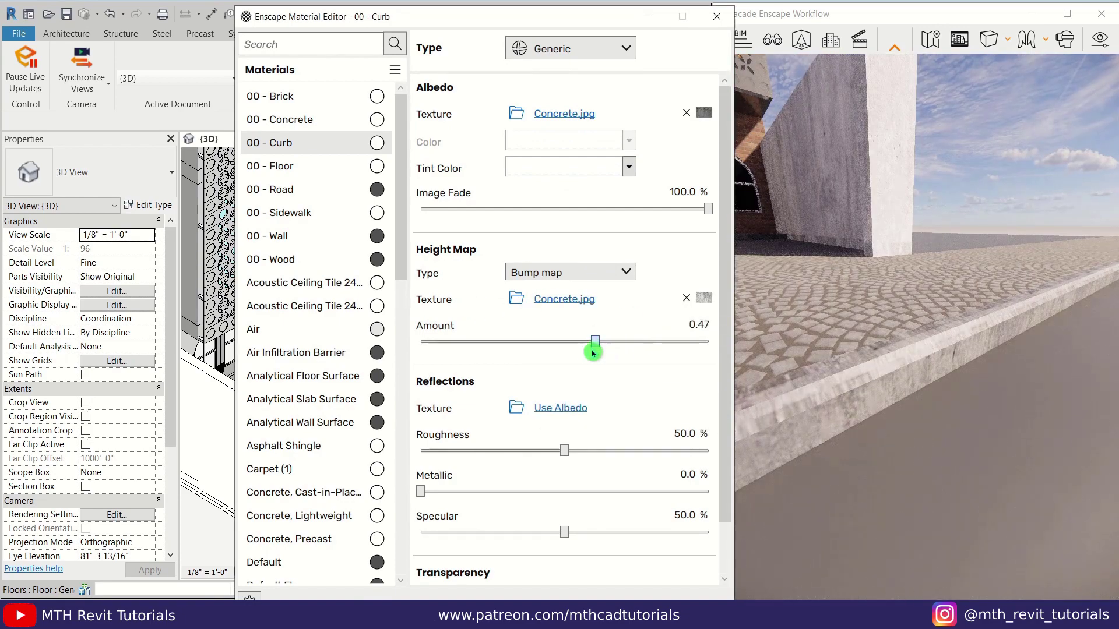
pyautogui.press('w')
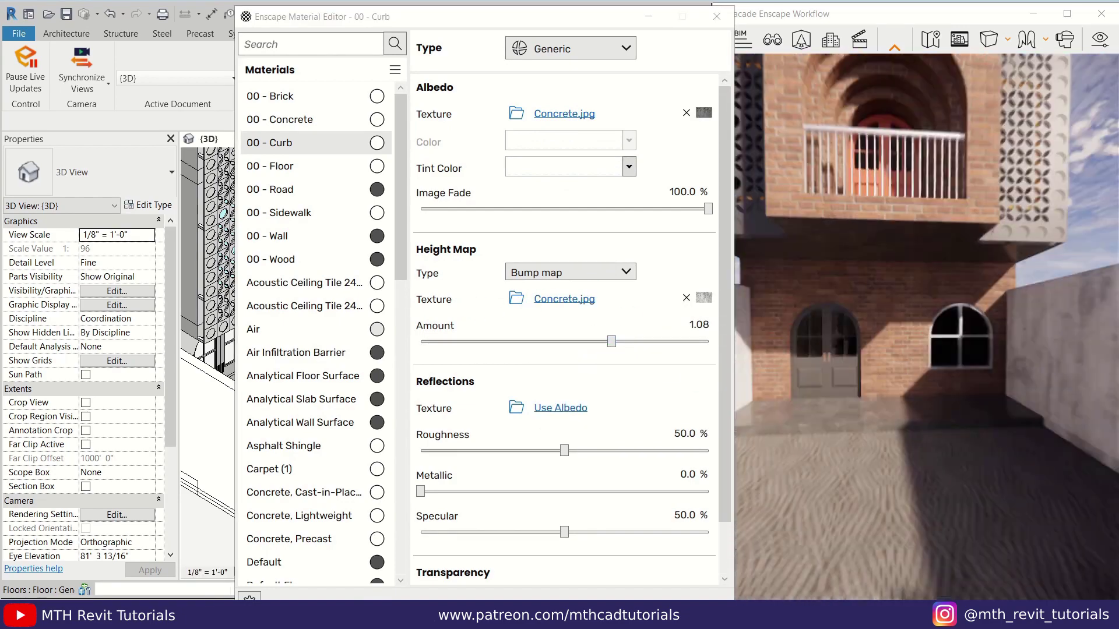
# Give 00 - Wall the albedo texture Wall Paint.jpg and the bump map Wall Paint Bump.jpg with amount 3.00
pyautogui.click(516, 114)
pyautogui.doubleClick(660, 196)
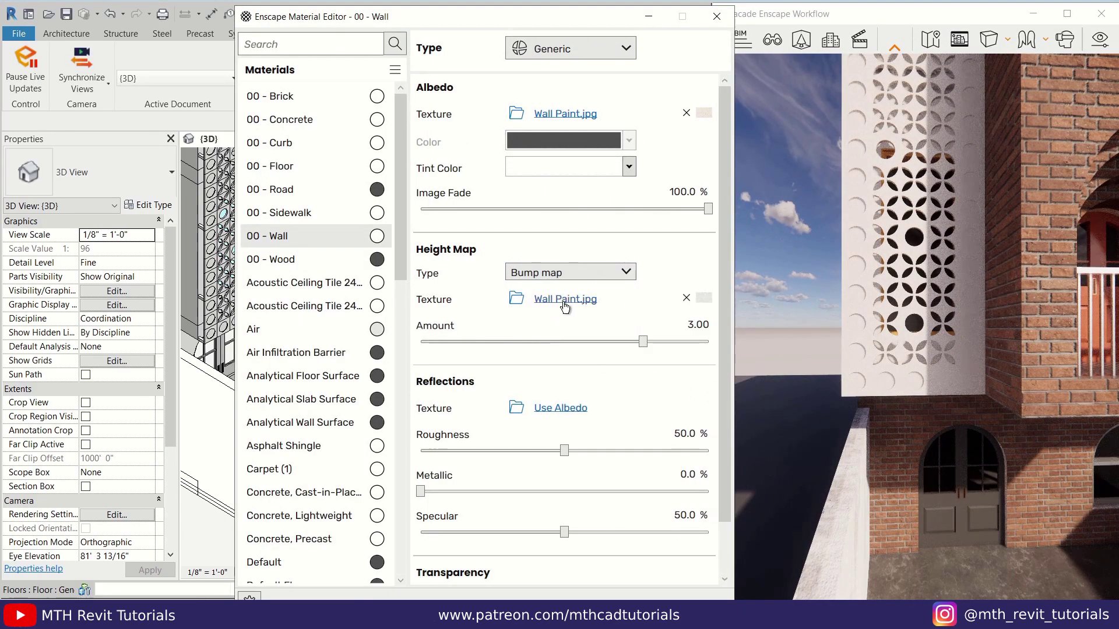
pyautogui.click(517, 299)
pyautogui.doubleClick(572, 169)
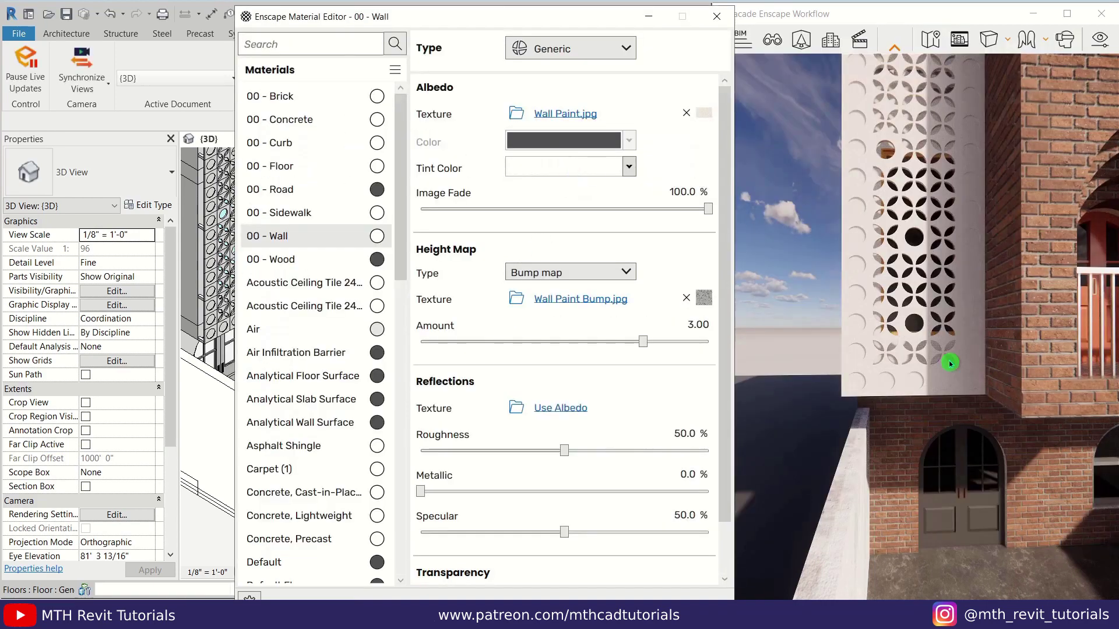
# Change the height map type of 00 - Wall to Displacement map and set its amount to 0.37
pyautogui.moveTo(949, 362); pyautogui.dragTo(843, 394)
pyautogui.scroll(5, 843, 394)
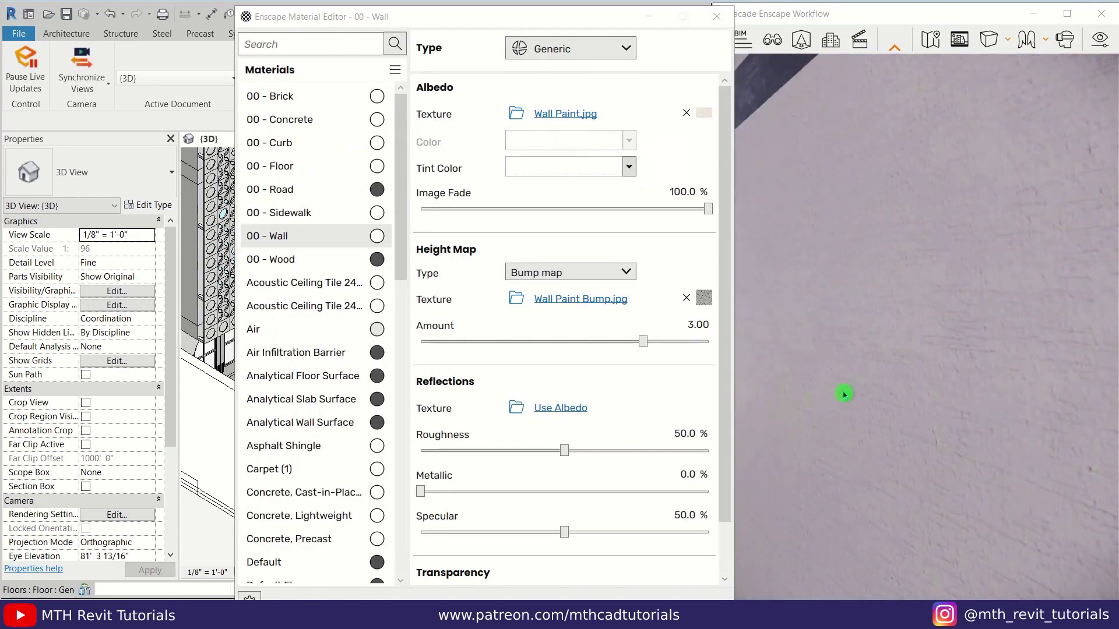
pyautogui.click(573, 324)
pyautogui.moveTo(654, 343); pyautogui.dragTo(602, 358)
pyautogui.moveTo(949, 346); pyautogui.dragTo(923, 354)
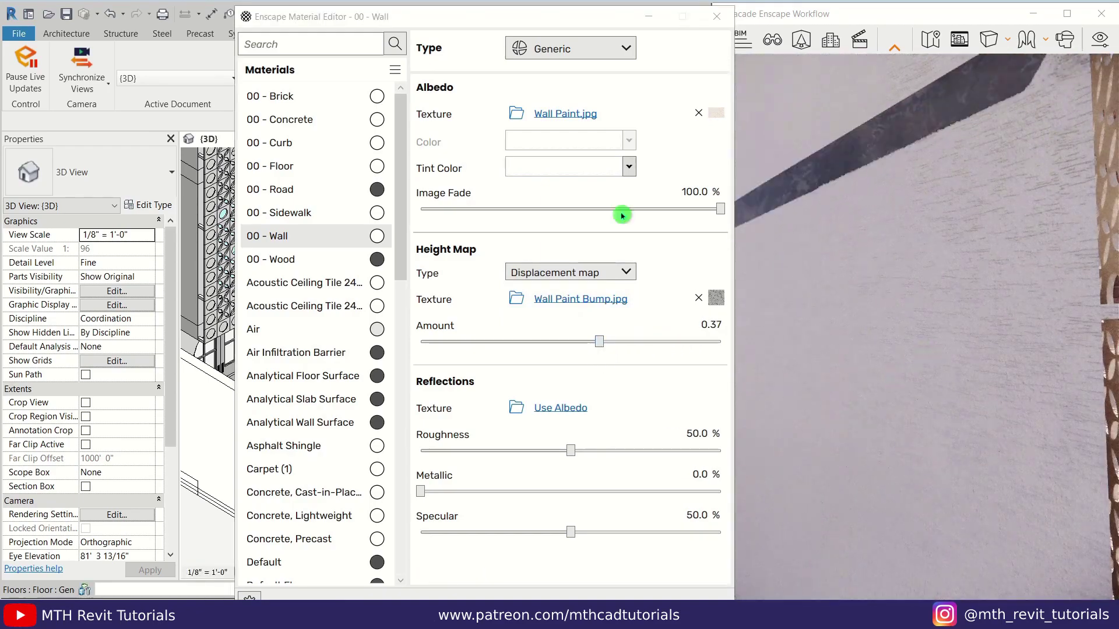
# Examine the wall paint finish on the perforated screen and the building's side wall in the render
pyautogui.moveTo(941, 379); pyautogui.dragTo(1026, 379)
pyautogui.scroll(-3, 941, 379)
pyautogui.moveTo(941, 379); pyautogui.dragTo(874, 379)
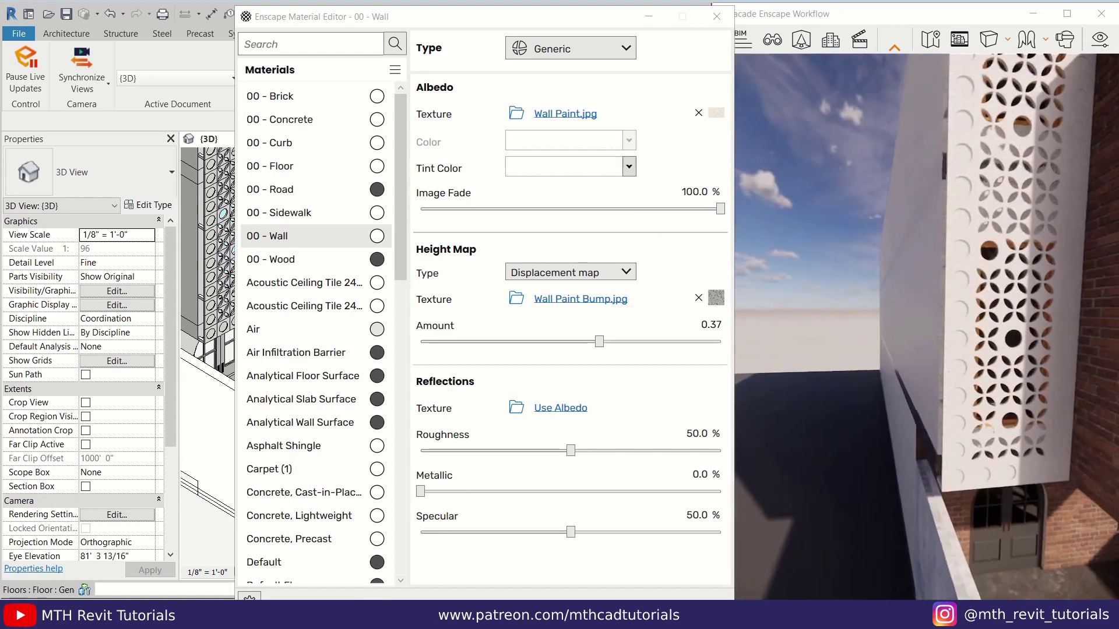
pyautogui.scroll(5, 934, 420)
pyautogui.moveTo(934, 420); pyautogui.dragTo(886, 419)
pyautogui.scroll(-5, 934, 420)
pyautogui.moveTo(934, 419); pyautogui.dragTo(922, 423, button='middle')
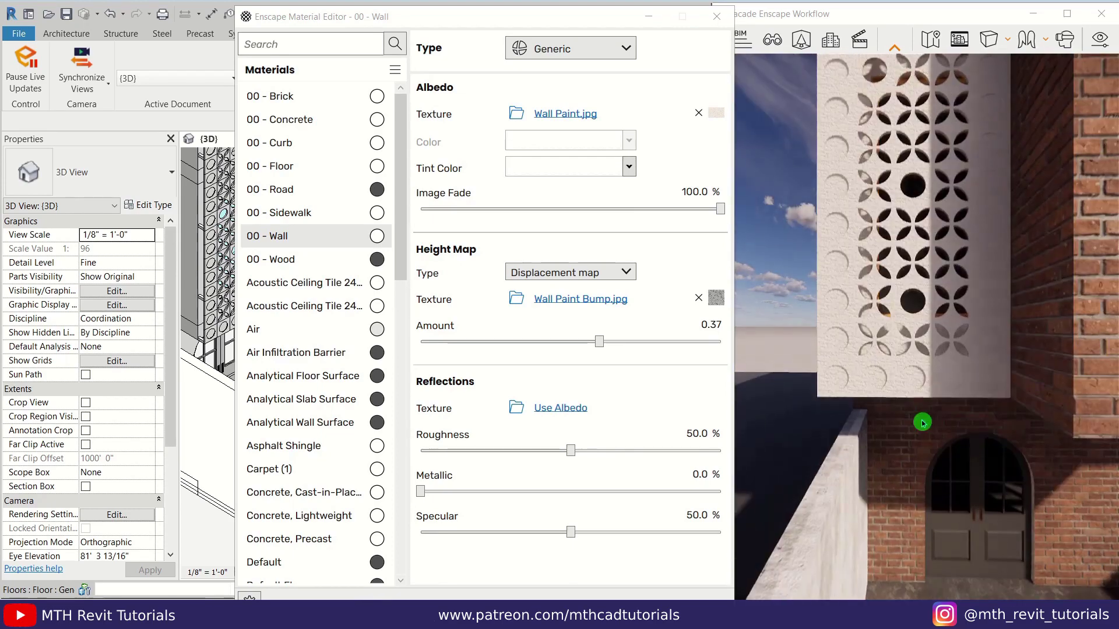
pyautogui.scroll(-5, 922, 422)
pyautogui.scroll(5, 922, 422)
pyautogui.moveTo(922, 422); pyautogui.dragTo(1003, 422)
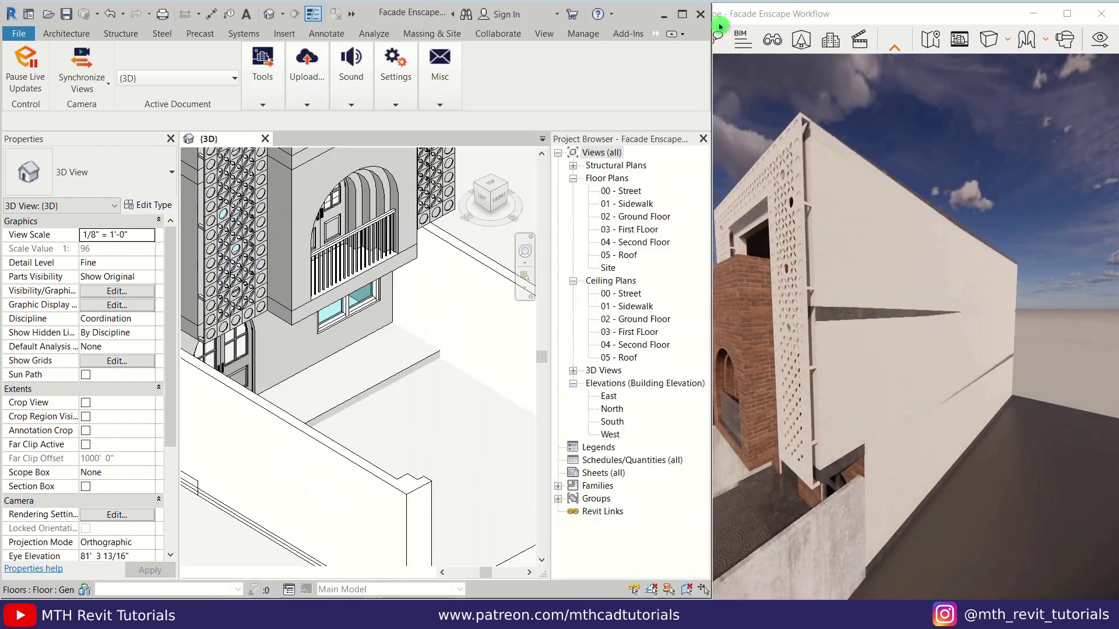
# Paint the exposed floor slab edges along the building's outer side walls with the 00 - Wall material
pyautogui.scroll(5, 389, 156)
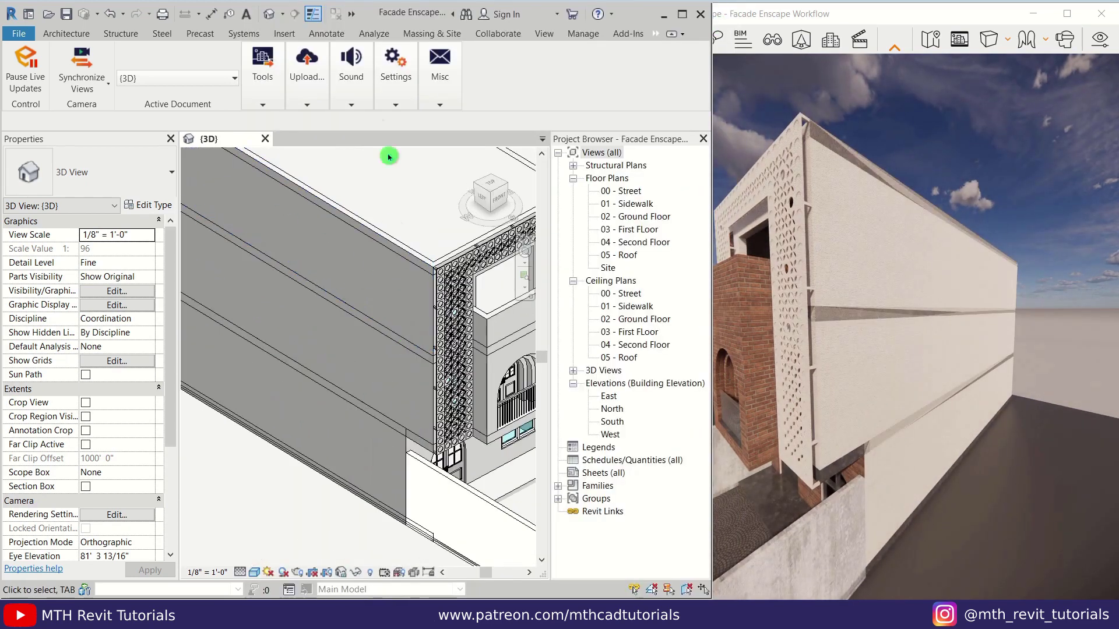
pyautogui.click(668, 62)
pyautogui.click(229, 69)
pyautogui.click(547, 326)
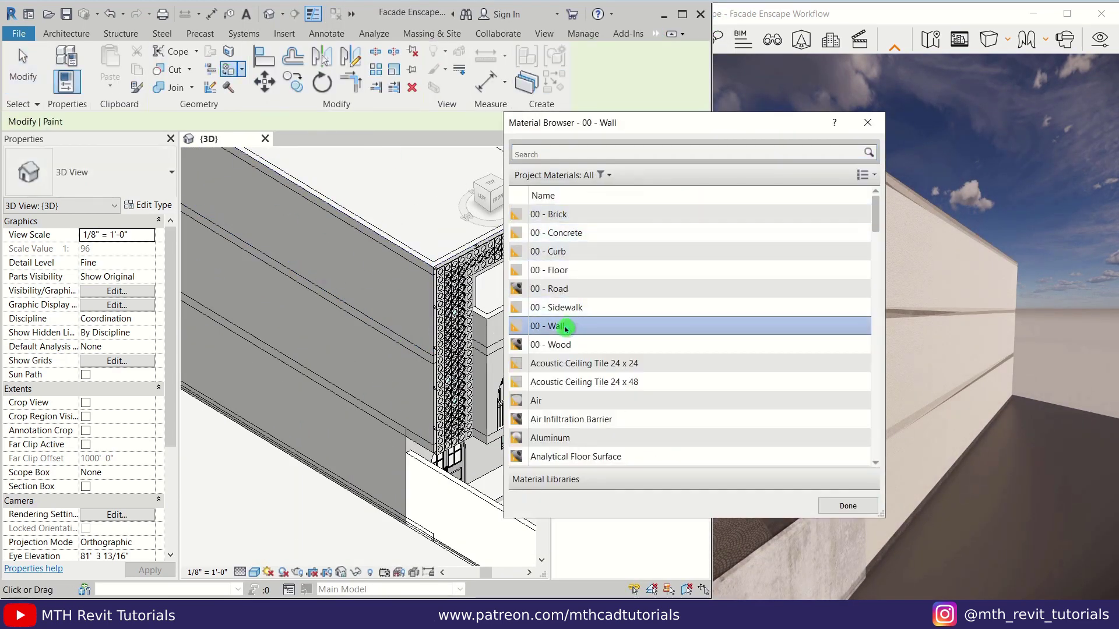
pyautogui.scroll(4, 417, 303)
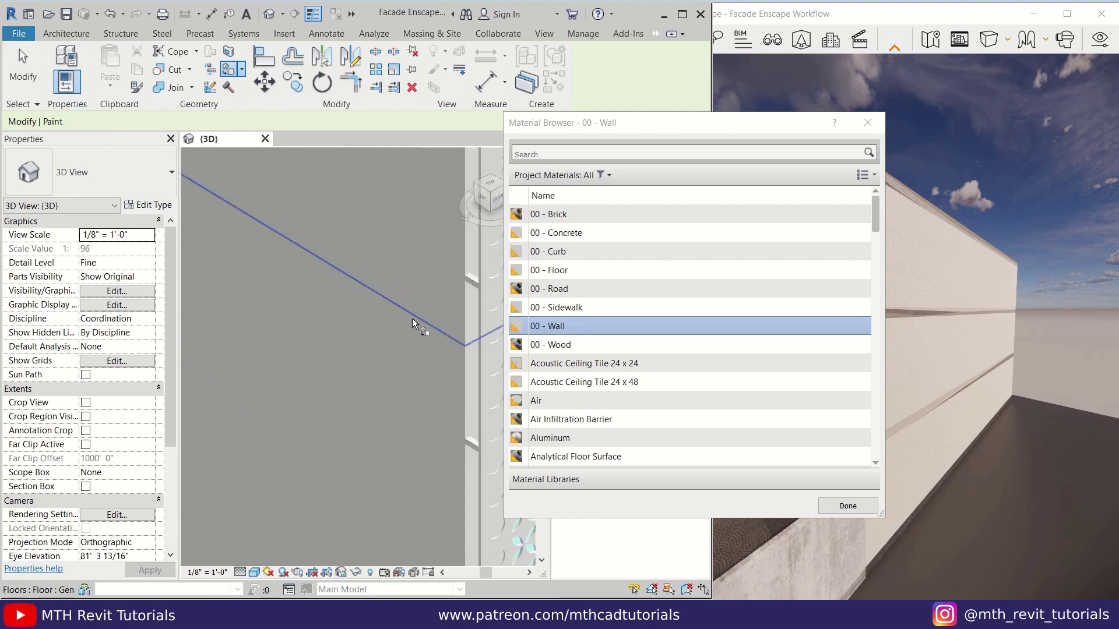
pyautogui.scroll(-6, 473, 335)
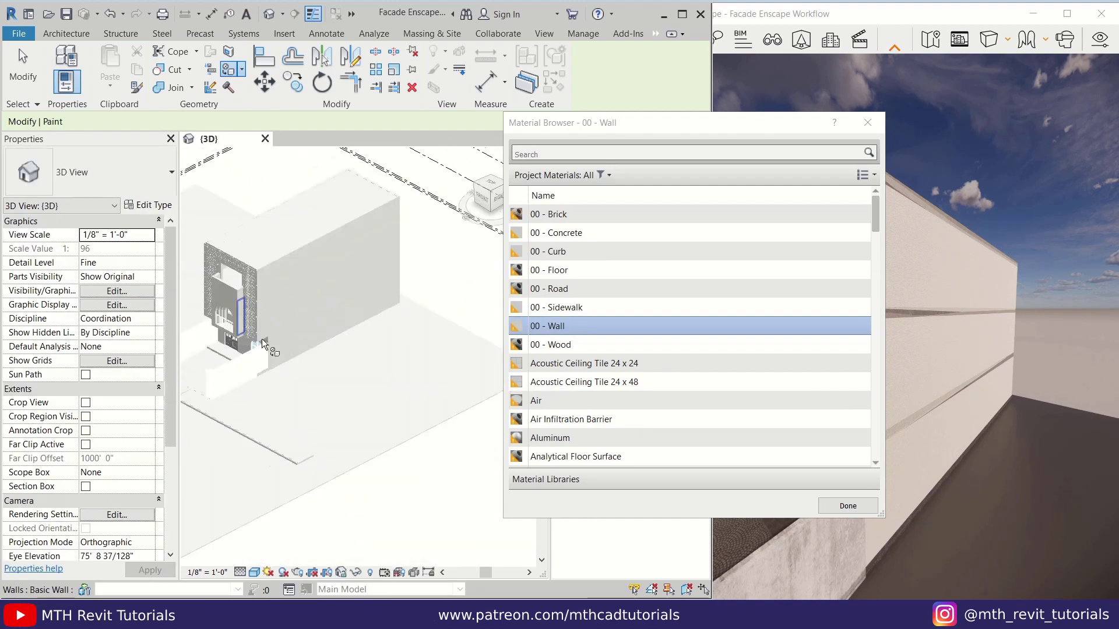
pyautogui.scroll(5, 309, 297)
pyautogui.scroll(-4, 309, 297)
pyautogui.moveTo(326, 326); pyautogui.dragTo(365, 435, button='middle')
pyautogui.scroll(2, 286, 402)
pyautogui.moveTo(281, 303); pyautogui.dragTo(320, 434, button='middle')
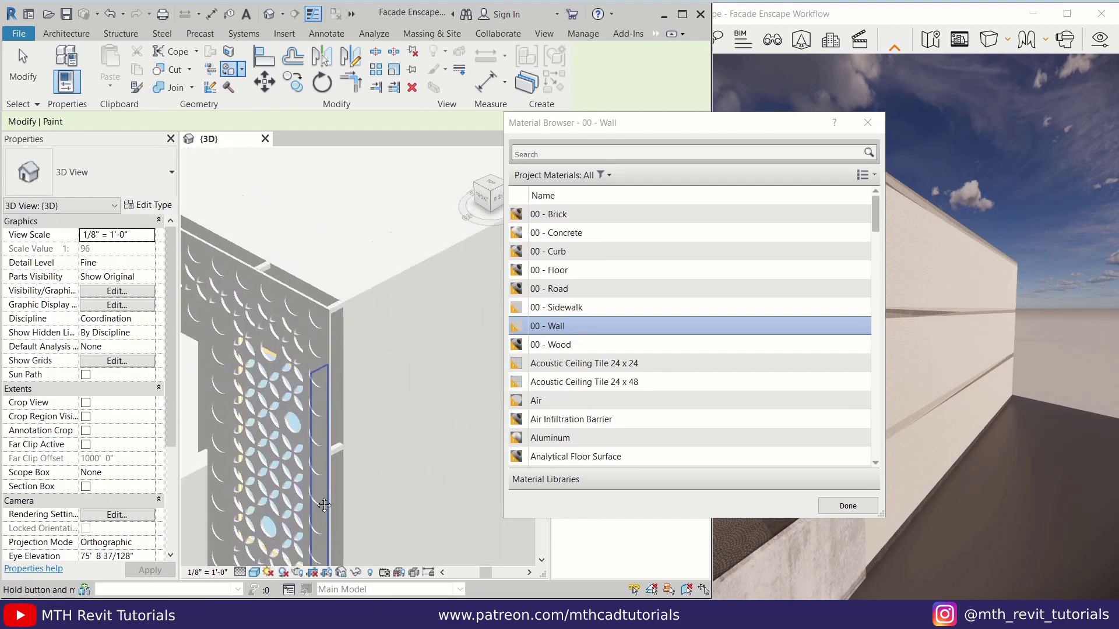
pyautogui.scroll(3, 313, 360)
pyautogui.scroll(-4, 313, 361)
pyautogui.scroll(4, 386, 301)
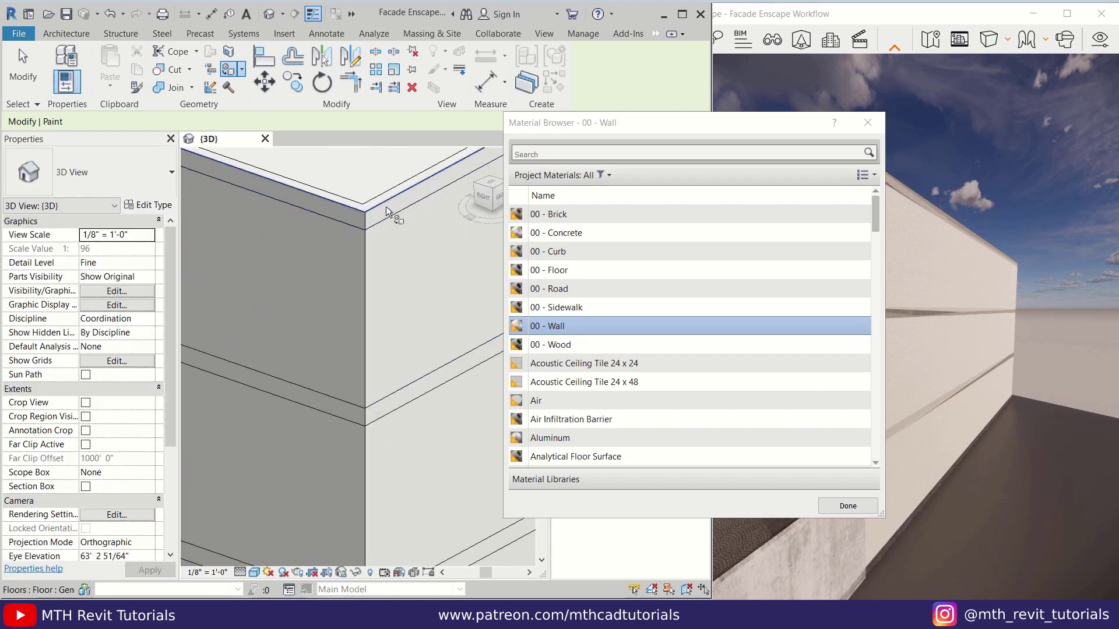
pyautogui.moveTo(412, 401); pyautogui.dragTo(383, 432, button='middle')
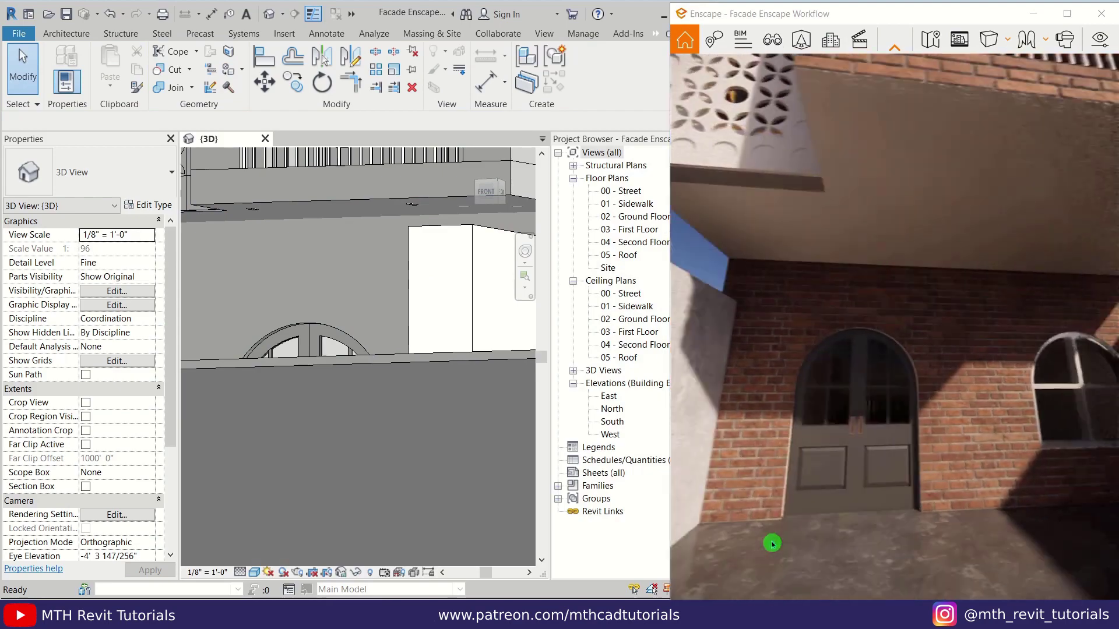
# Check the entrance overhang and front facade finishes in the render and the model, and save the project
pyautogui.scroll(-5, 772, 545)
pyautogui.moveTo(772, 544); pyautogui.dragTo(814, 489)
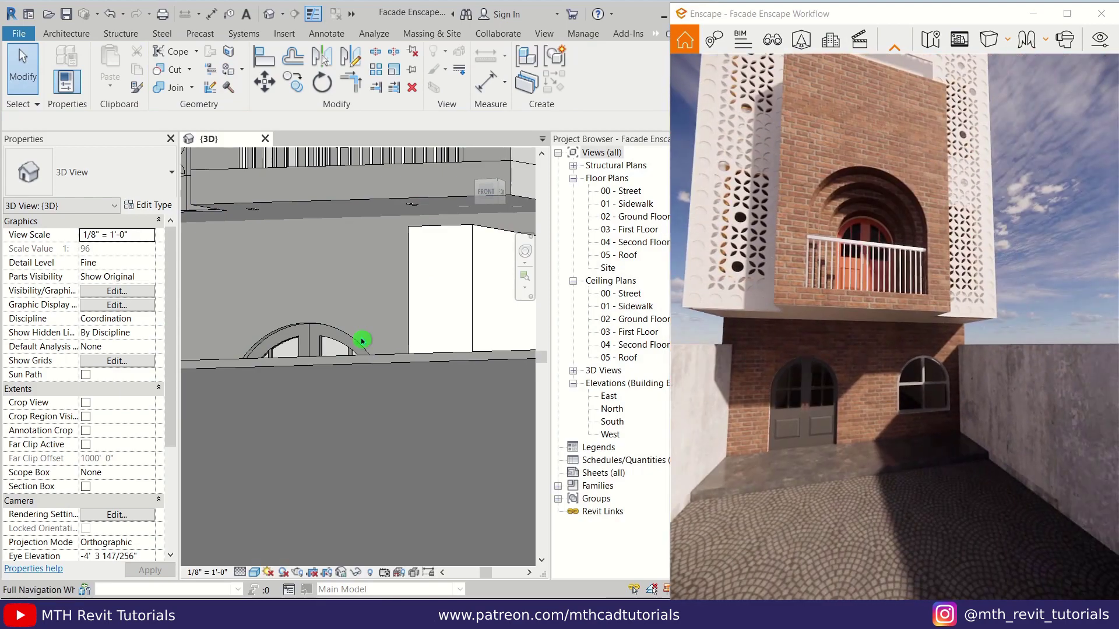
pyautogui.scroll(-5, 360, 355)
pyautogui.scroll(4, 420, 341)
pyautogui.keyDown('shift'); pyautogui.moveTo(420, 341); pyautogui.dragTo(398, 364, button='middle'); pyautogui.keyUp('shift')
pyautogui.click(229, 69)
pyautogui.scroll(4, 290, 455)
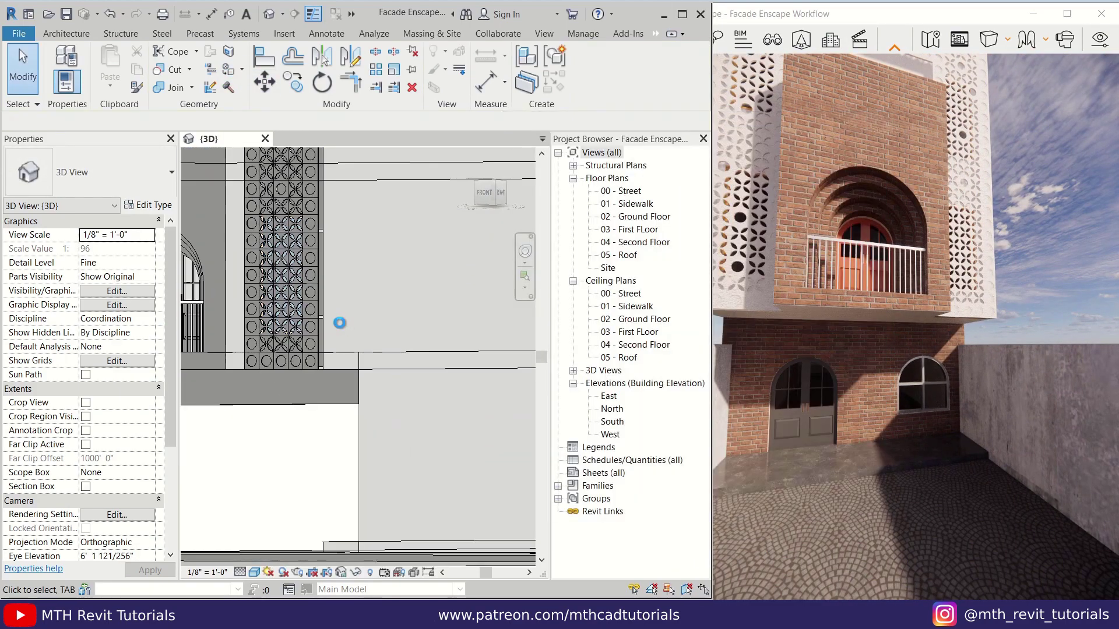
pyautogui.scroll(-6, 358, 349)
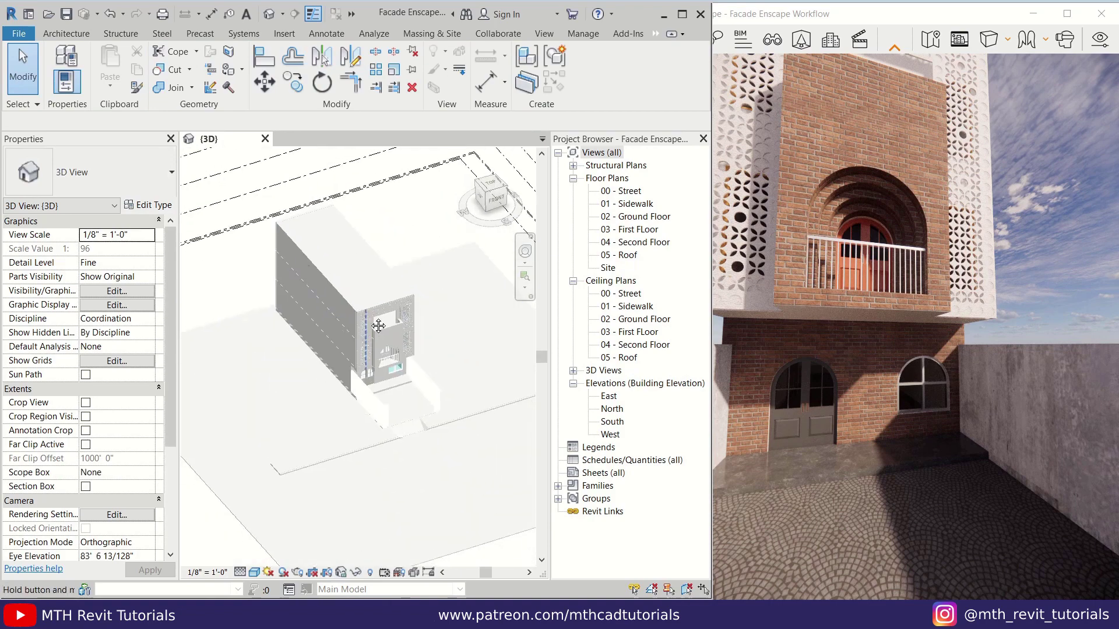
pyautogui.click(65, 20)
# Assign the material 00 - Wood to the arched balcony door on the first floor
pyautogui.scroll(8, 396, 361)
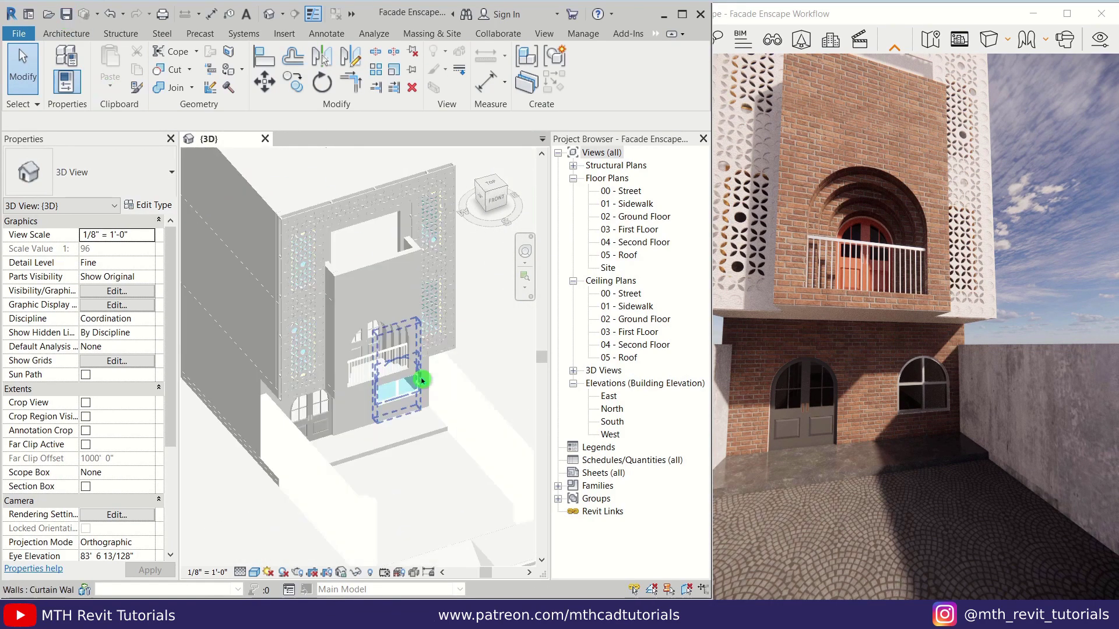
pyautogui.click(347, 350)
pyautogui.press('Escape')
pyautogui.click(61, 33)
pyautogui.click(443, 280)
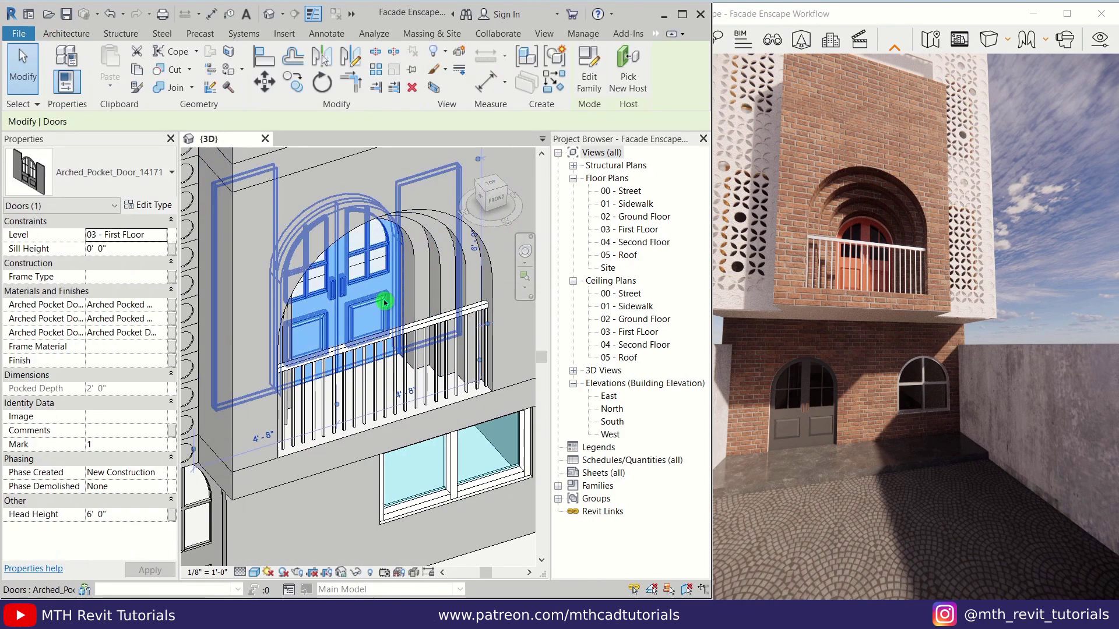
pyautogui.click(115, 332)
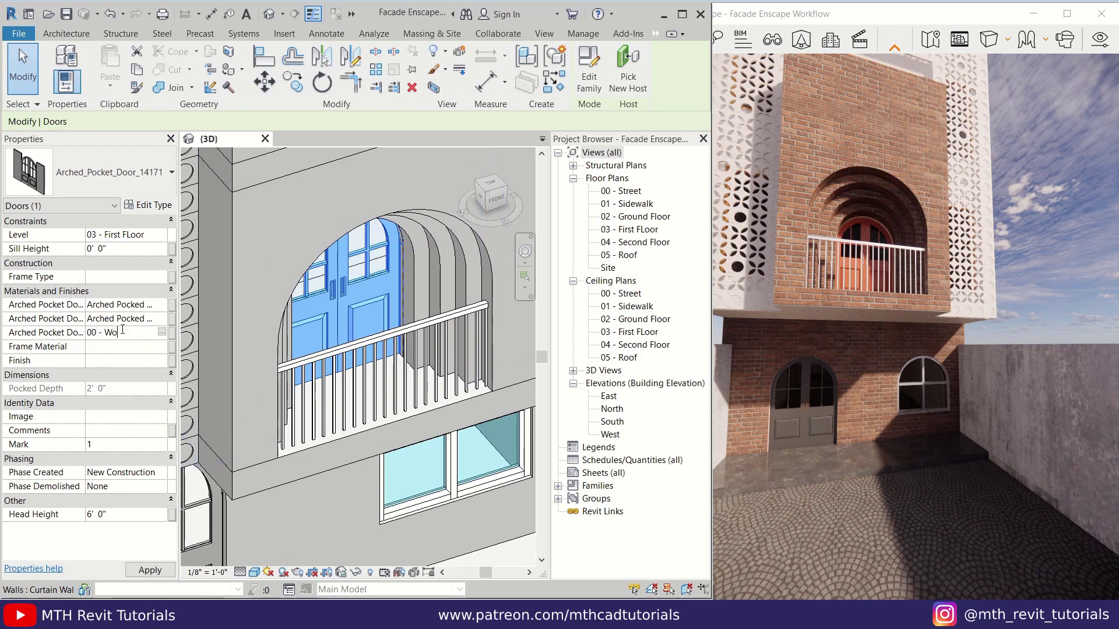
# Assign the material 00 - Wood to the arched entrance door on the ground floor
pyautogui.moveTo(194, 529); pyautogui.dragTo(280, 457, button='middle')
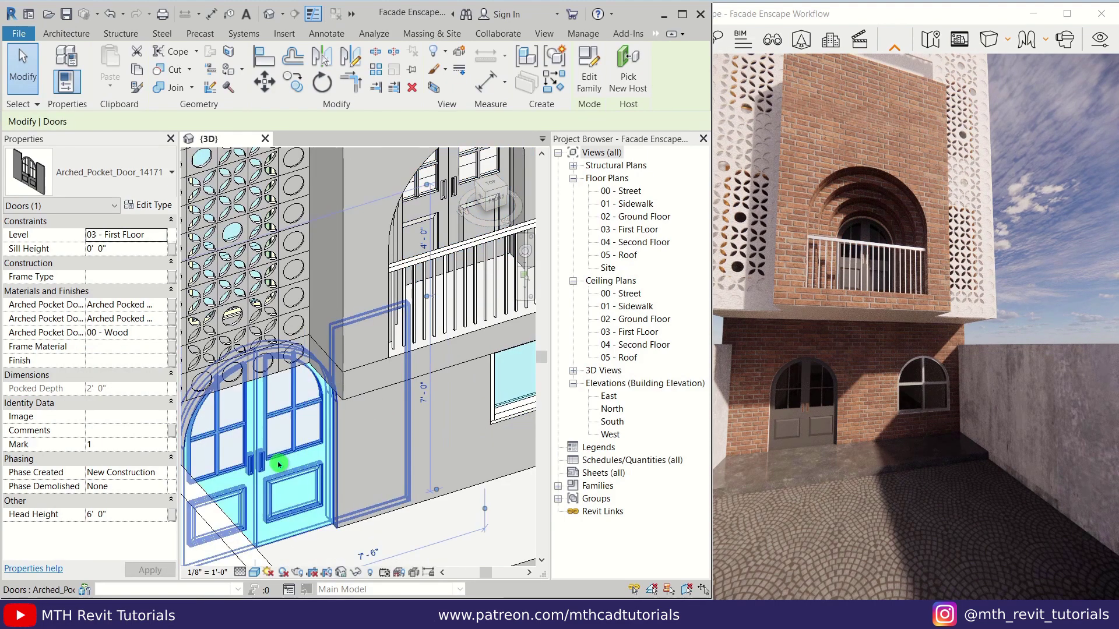
pyautogui.click(280, 457)
pyautogui.click(126, 332)
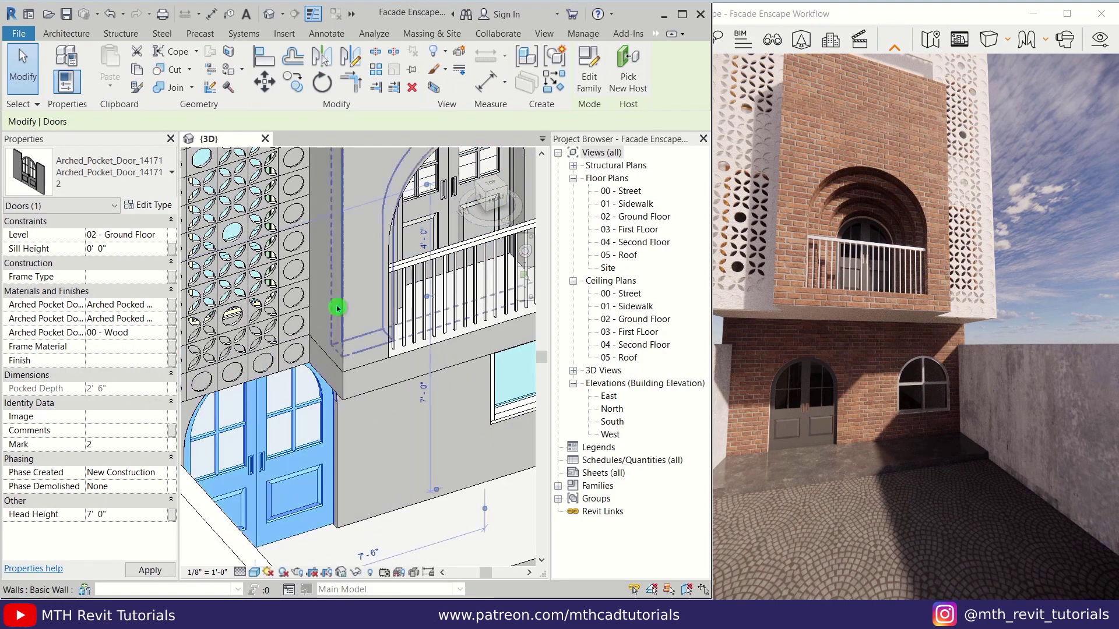
# Open the Enscape Material Editor and start replacing 00 - Wood with an Enscape library material
pyautogui.click(657, 34)
pyautogui.click(676, 49)
pyautogui.click(262, 76)
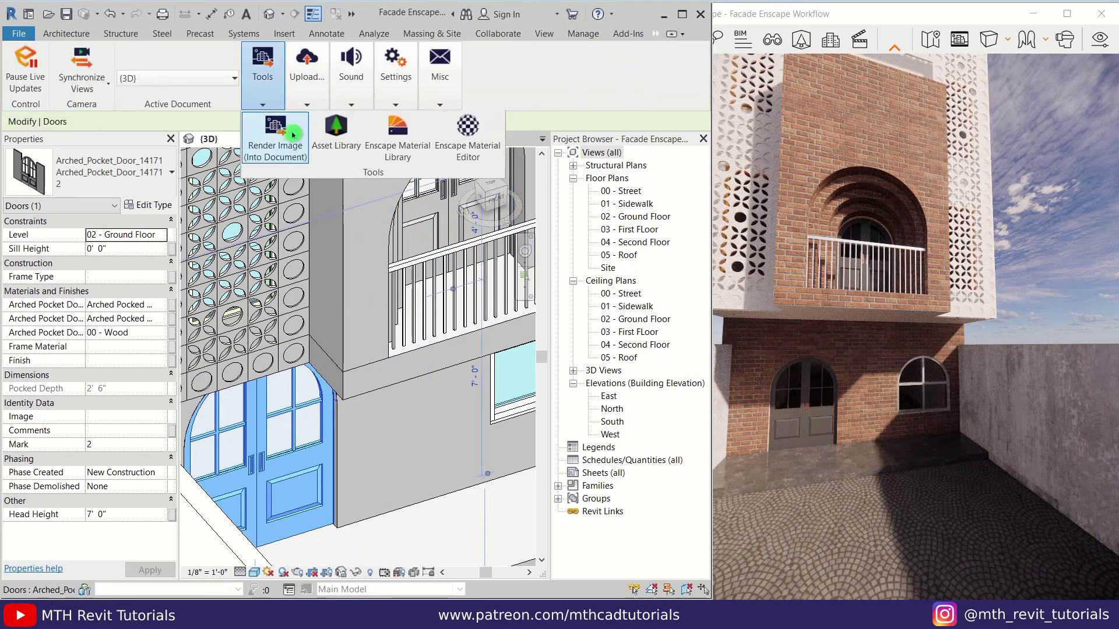
pyautogui.click(451, 155)
pyautogui.moveTo(485, 26); pyautogui.dragTo(413, 25)
pyautogui.click(320, 265)
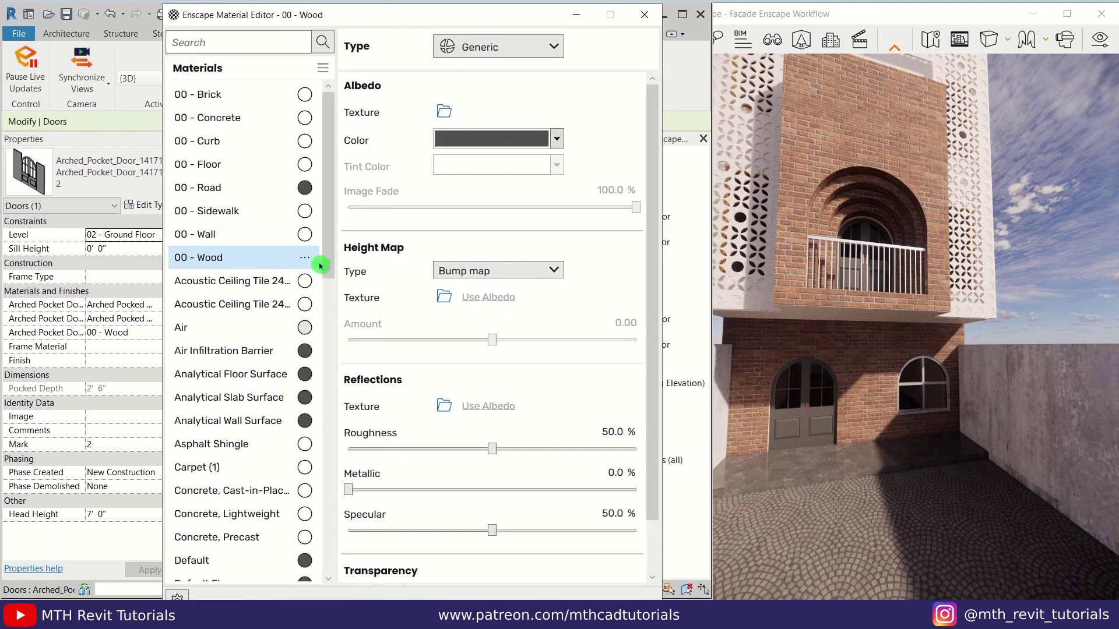
pyautogui.click(357, 322)
pyautogui.click(194, 515)
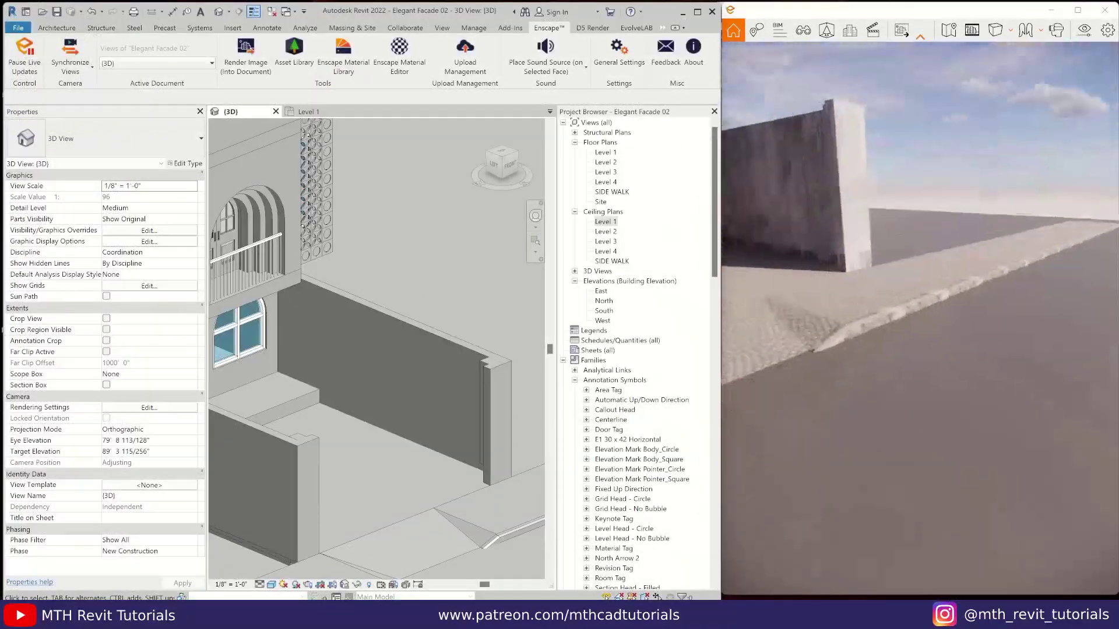
pyautogui.moveTo(879, 349); pyautogui.dragTo(878, 417, button='right')
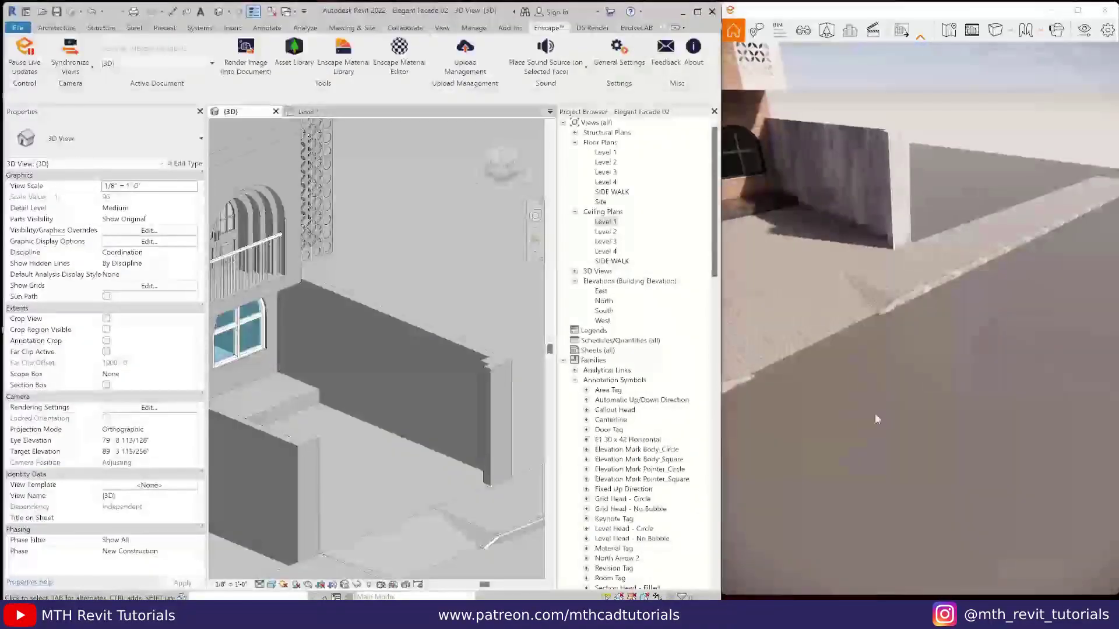
pyautogui.click(402, 58)
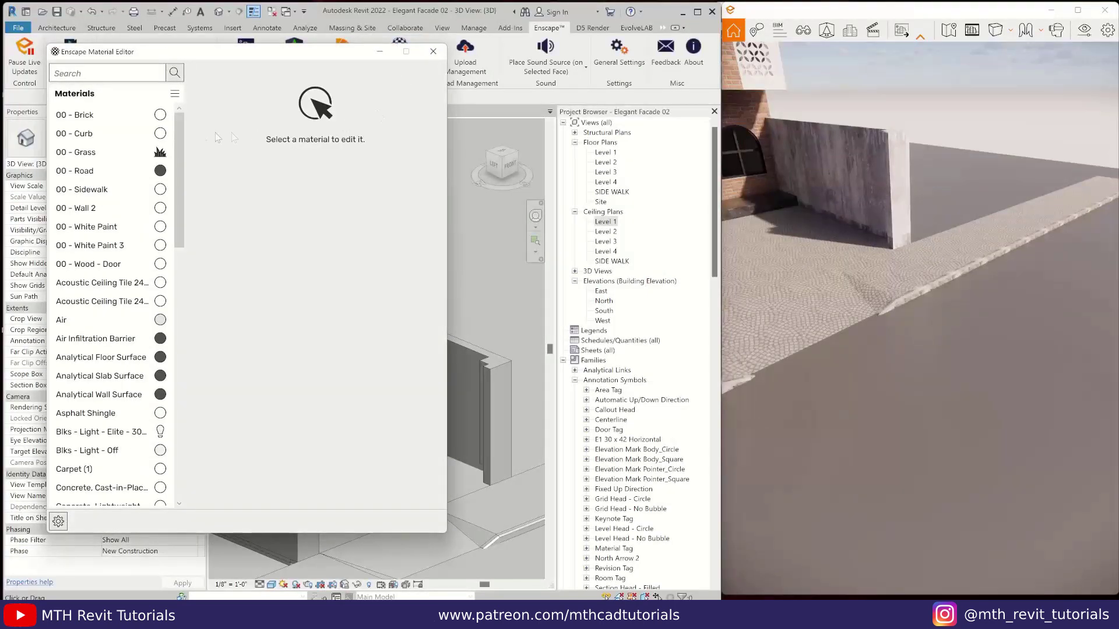
pyautogui.click(160, 170)
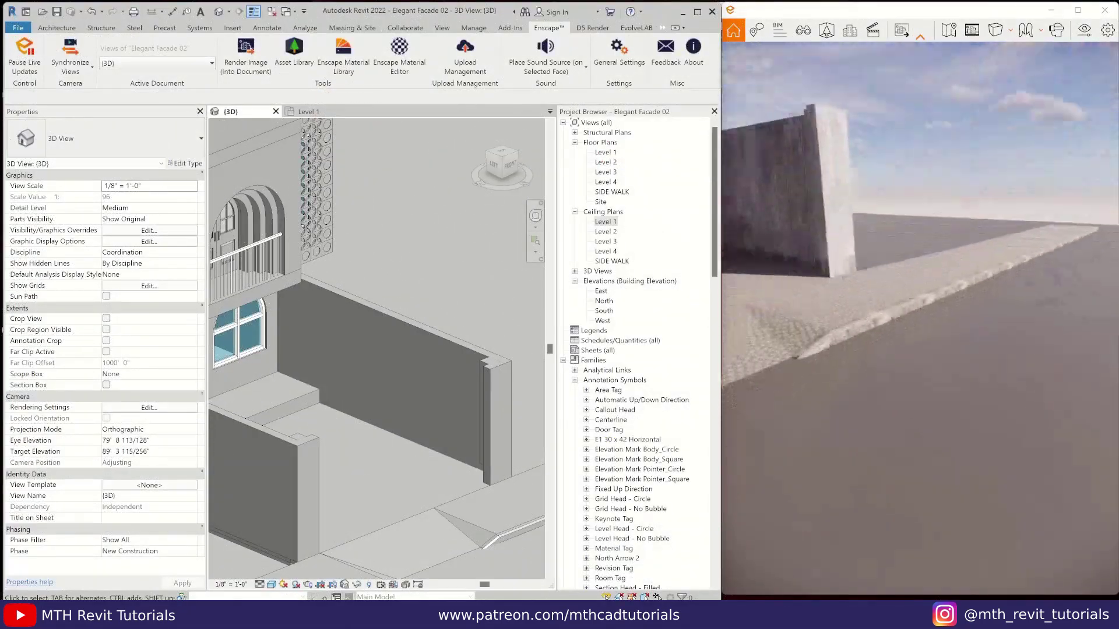
# Replace the 00 - Road material with Road 01 from the Roads category of the Enscape material library
pyautogui.moveTo(879, 350); pyautogui.dragTo(879, 417, button='right')
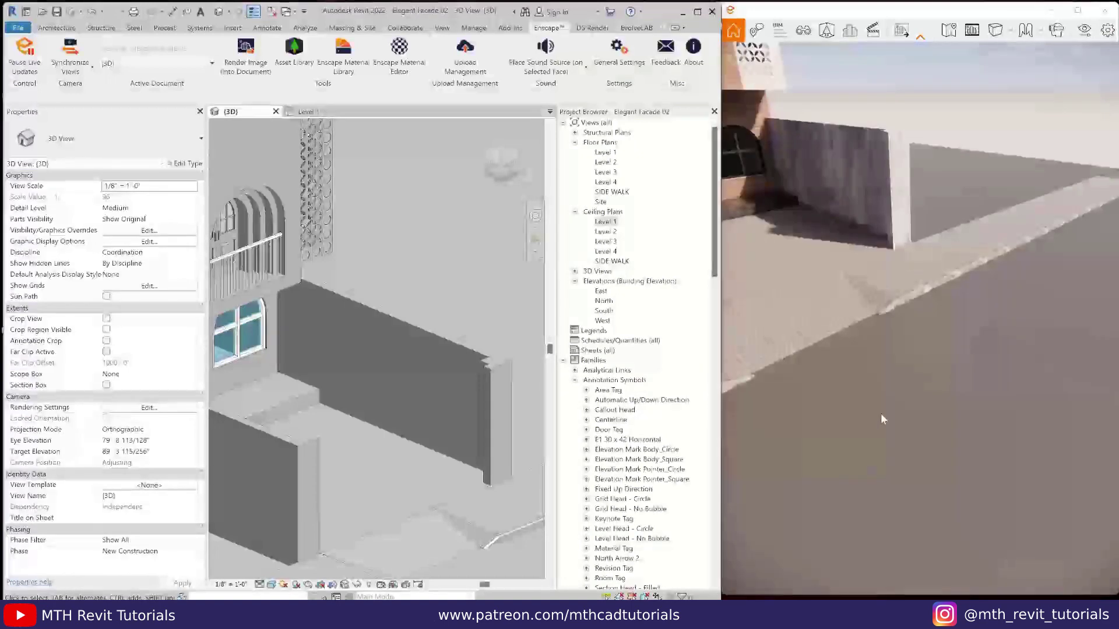
pyautogui.click(406, 71)
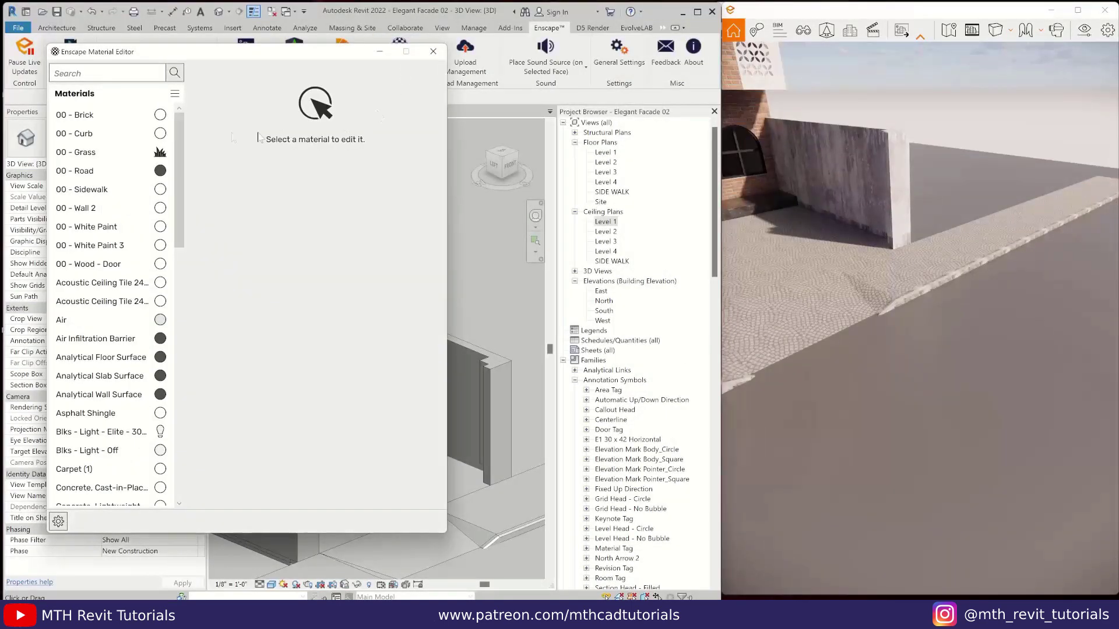
pyautogui.click(161, 171)
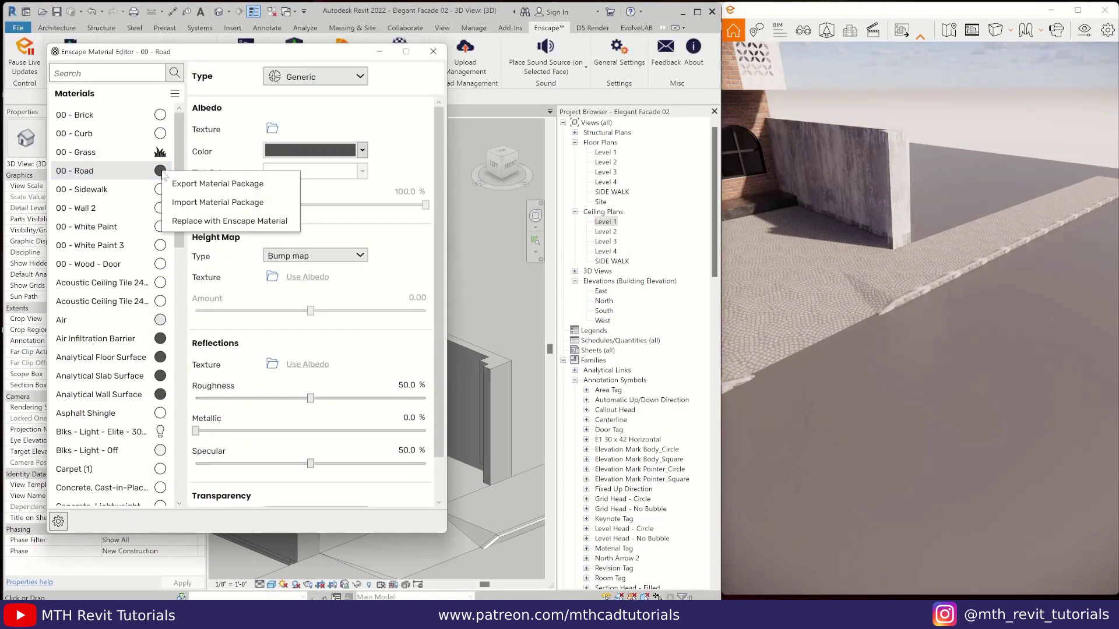
pyautogui.click(202, 221)
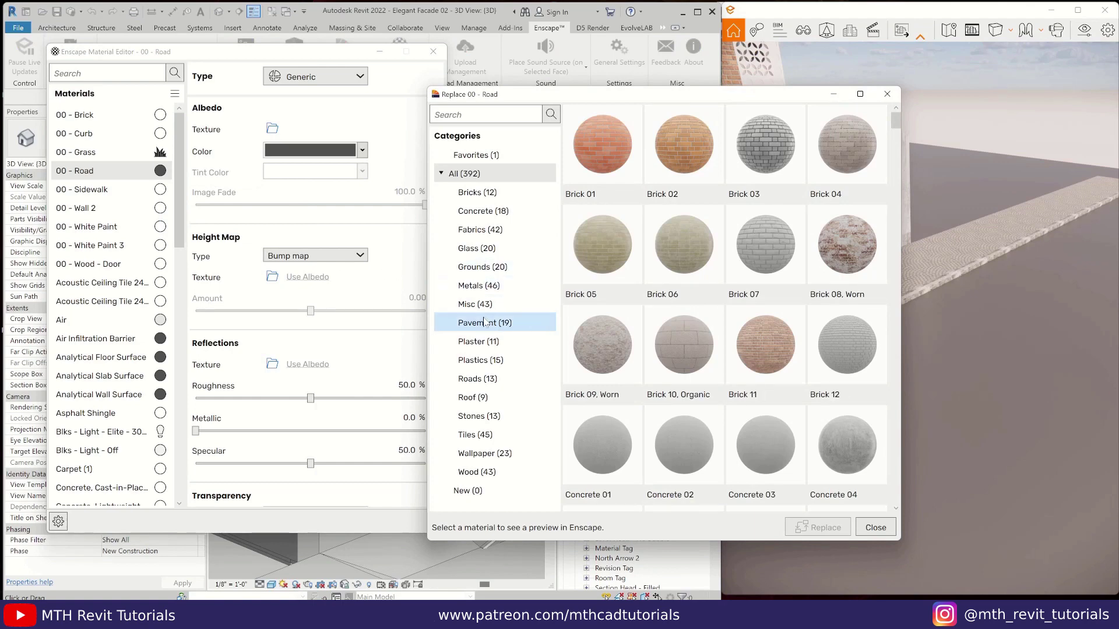
pyautogui.click(485, 380)
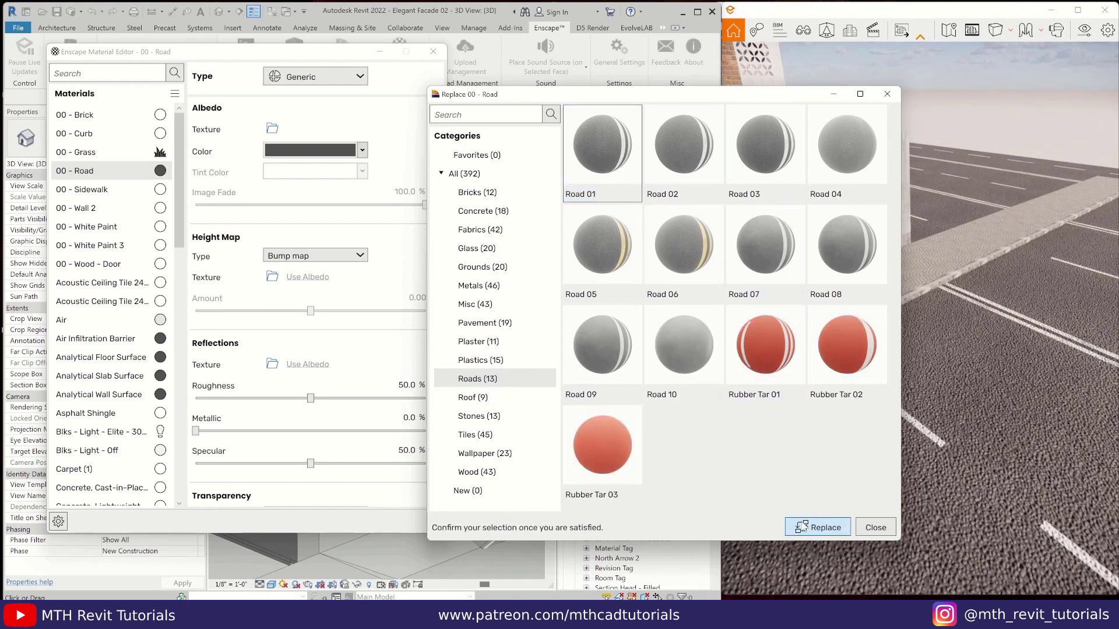
pyautogui.click(817, 527)
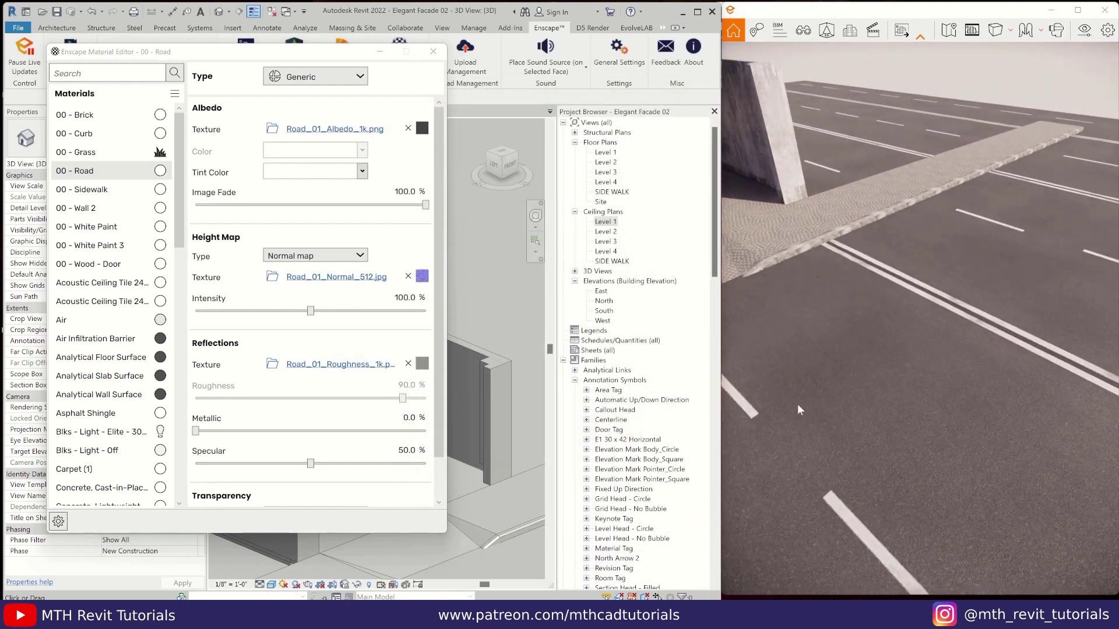
# Rotate the albedo texture of 00 - Road to 90° and set its width and height to 5 m
pyautogui.click(360, 130)
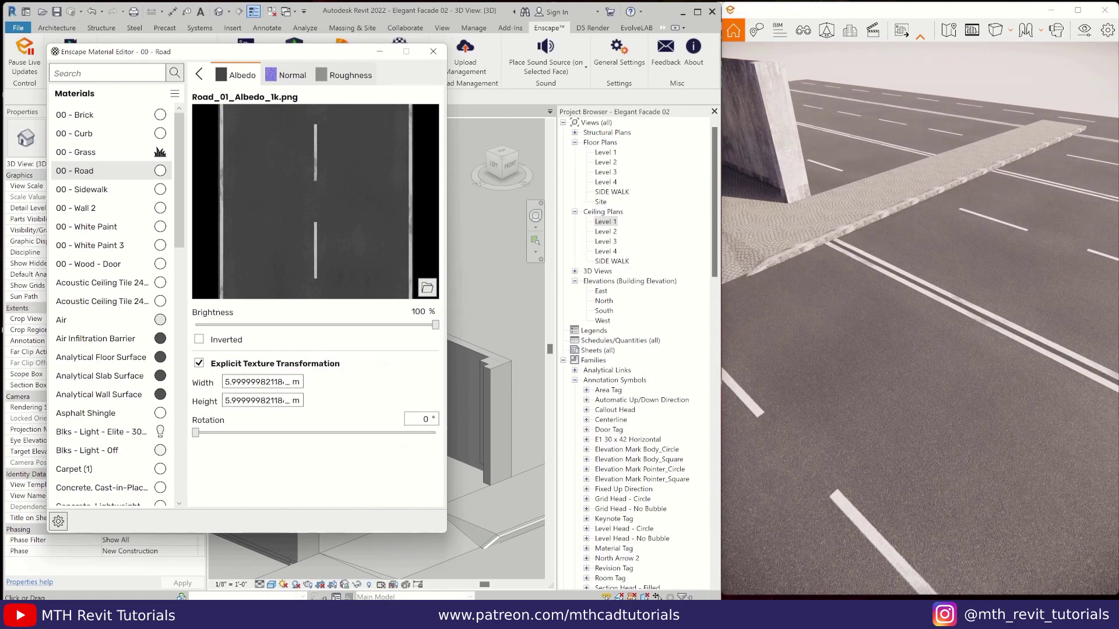
pyautogui.write('90')
pyautogui.moveTo(869, 402); pyautogui.dragTo(831, 350, button='right')
pyautogui.scroll(-3, 831, 350)
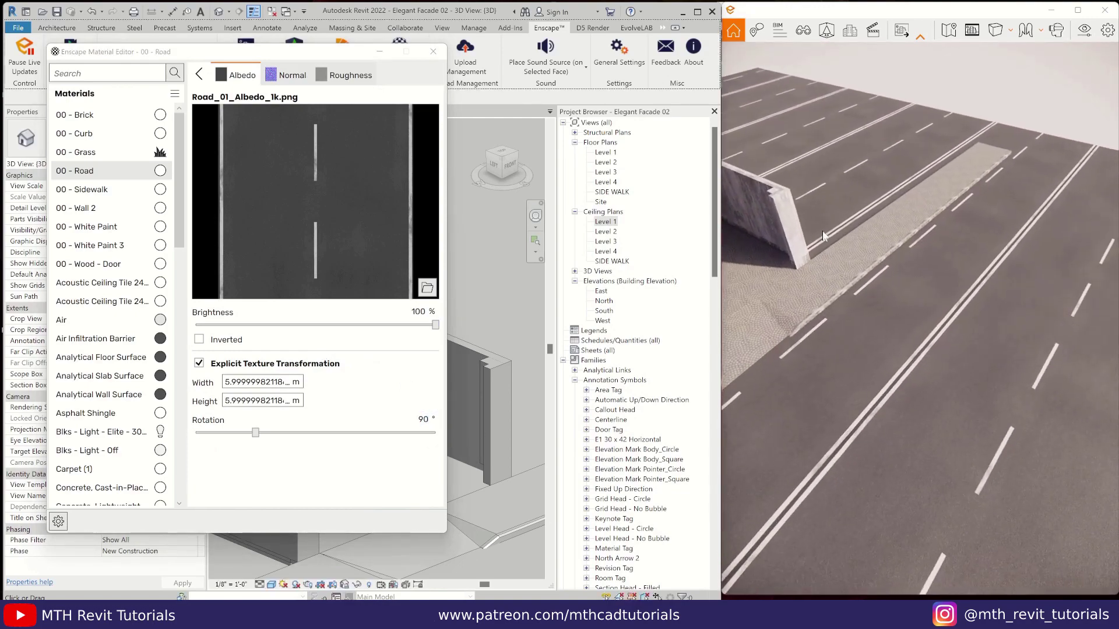
pyautogui.write('5')
pyautogui.press('Tab')
pyautogui.write('5')
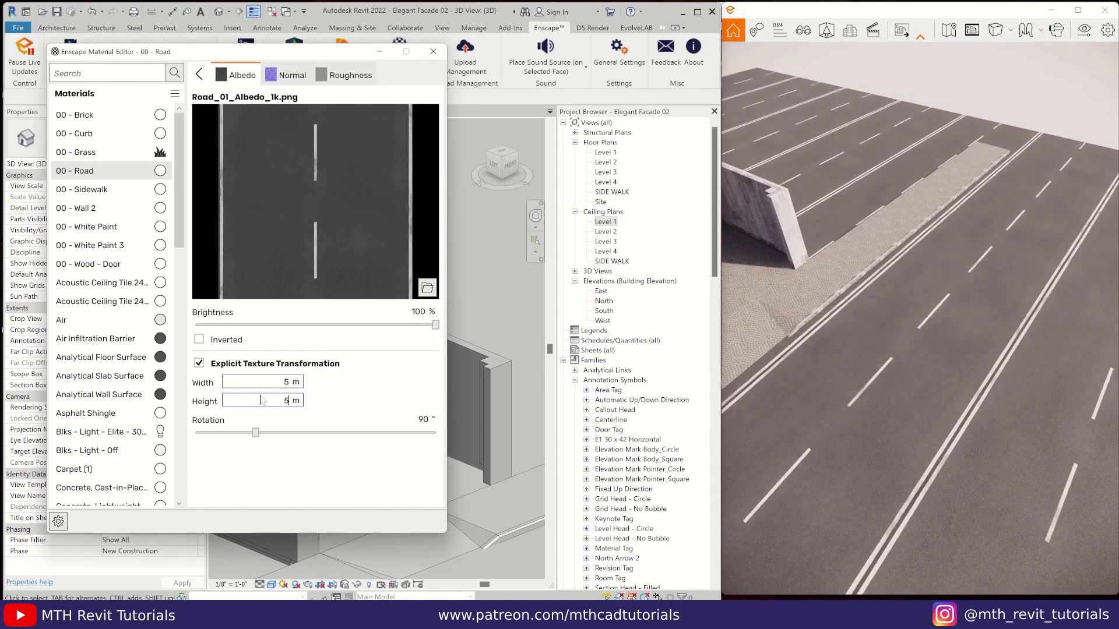
pyautogui.moveTo(869, 440); pyautogui.dragTo(784, 356, button='right')
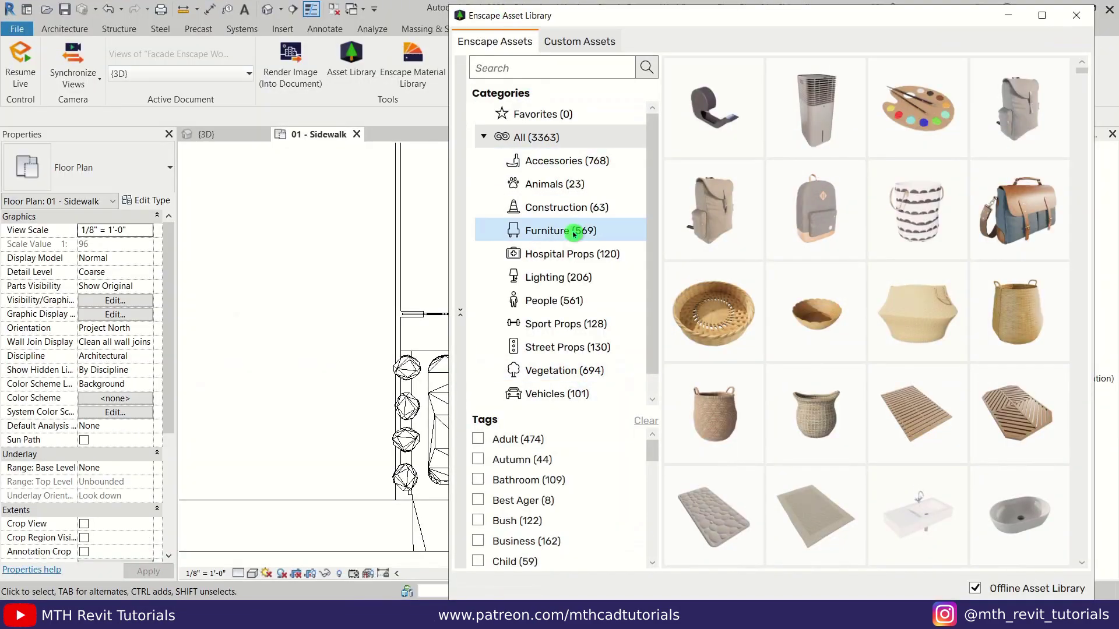
# Search the Enscape asset library for "house" and place Surrounding Building 012 east of the facade building in the 01 - Sidewalk plan
pyautogui.press('Return')
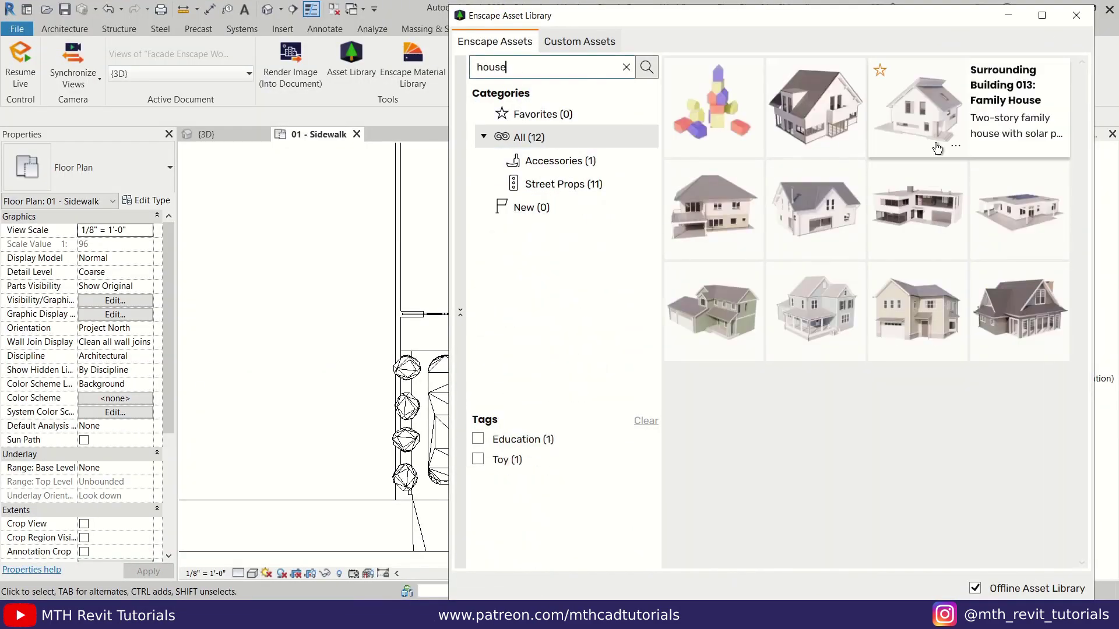
pyautogui.click(819, 130)
pyautogui.scroll(-3, 708, 375)
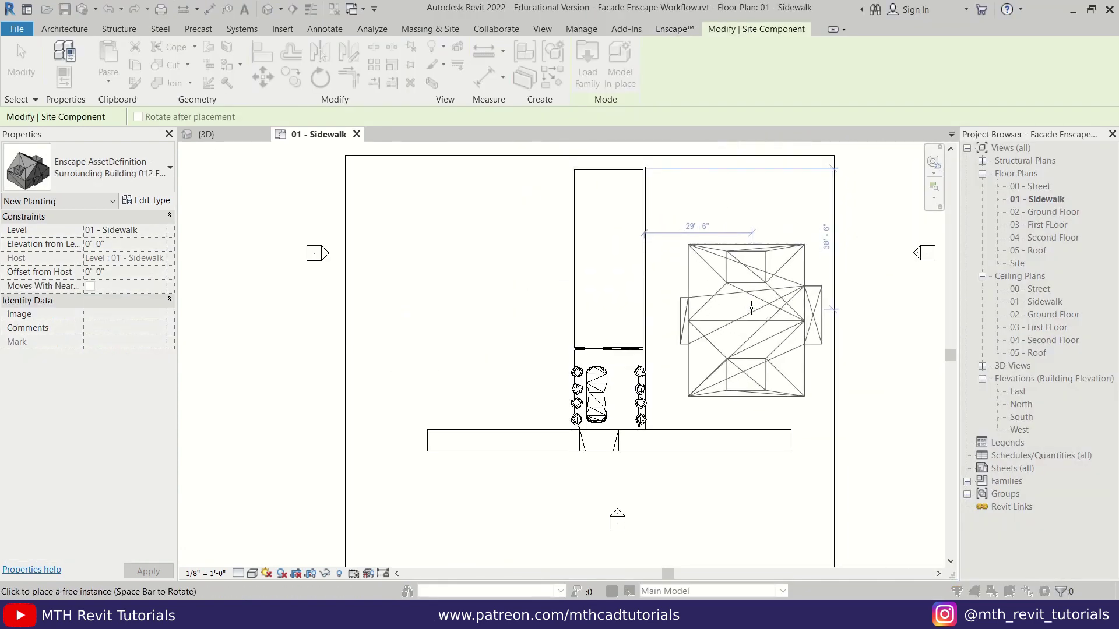
pyautogui.click(738, 301)
pyautogui.rightClick(772, 216)
pyautogui.click(791, 224)
# Place the house asset Surrounding Building 016 west of the facade building in the 01 - Sidewalk plan
pyautogui.click(915, 207)
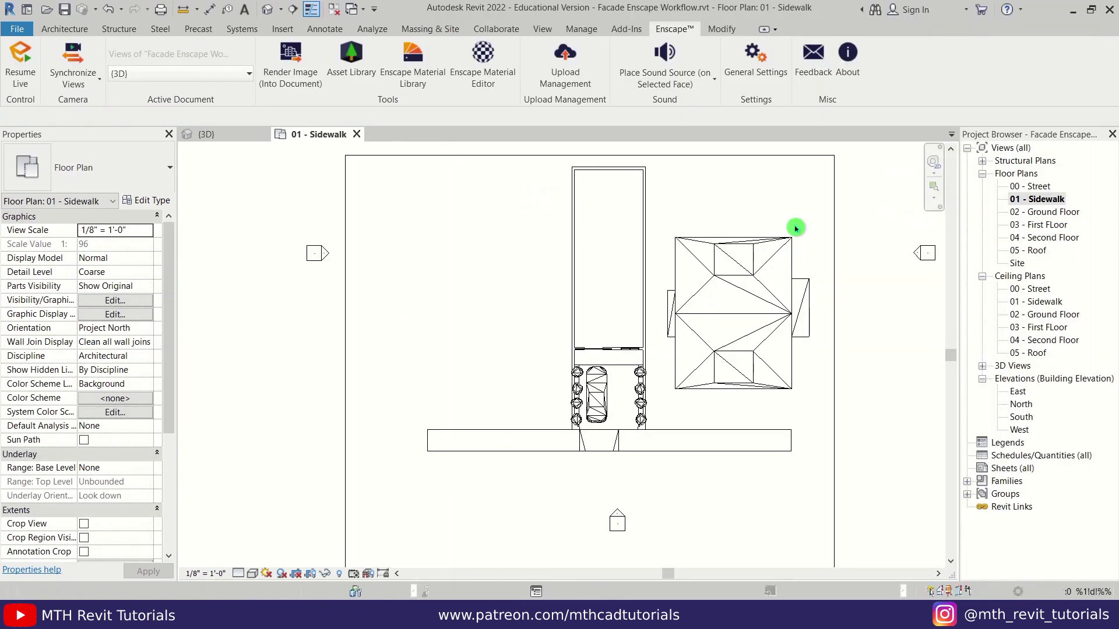
pyautogui.click(429, 262)
pyautogui.press('Escape')
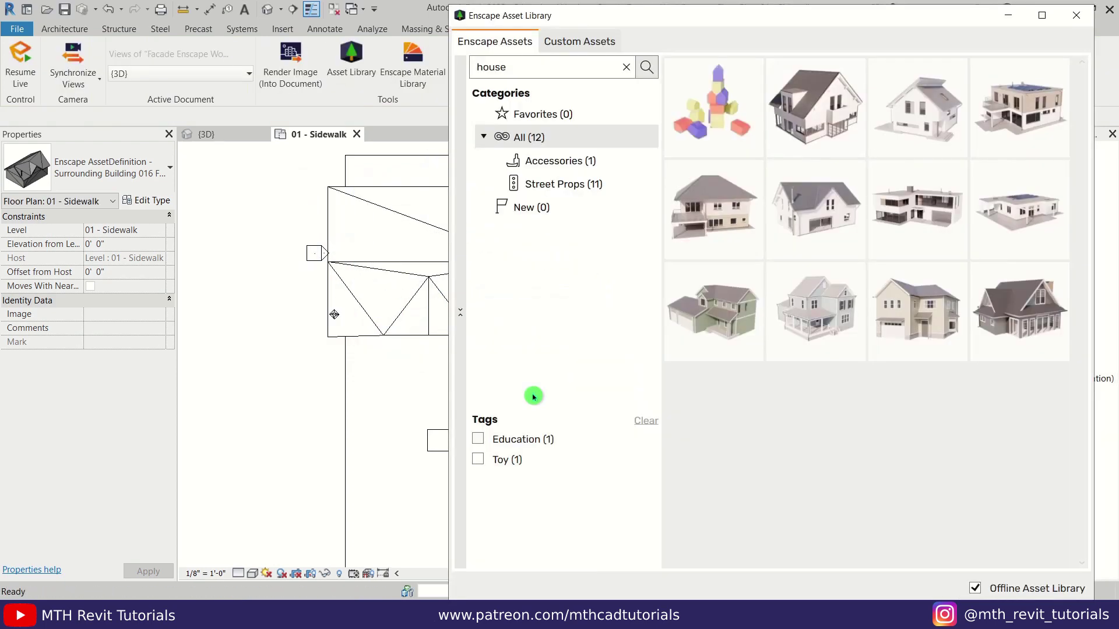
# Search the Enscape vegetation assets for "palm" and place palm trees behind and in front of the facade building in the 01 - Sidewalk plan
pyautogui.write('palm')
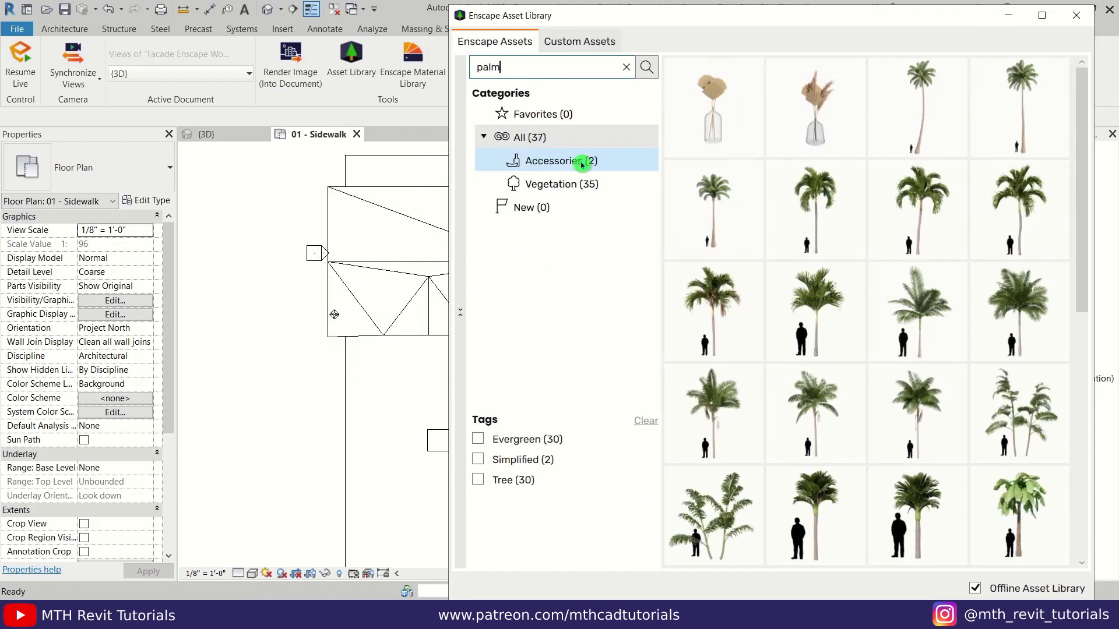
pyautogui.click(594, 182)
pyautogui.rightClick(851, 347)
pyautogui.click(909, 360)
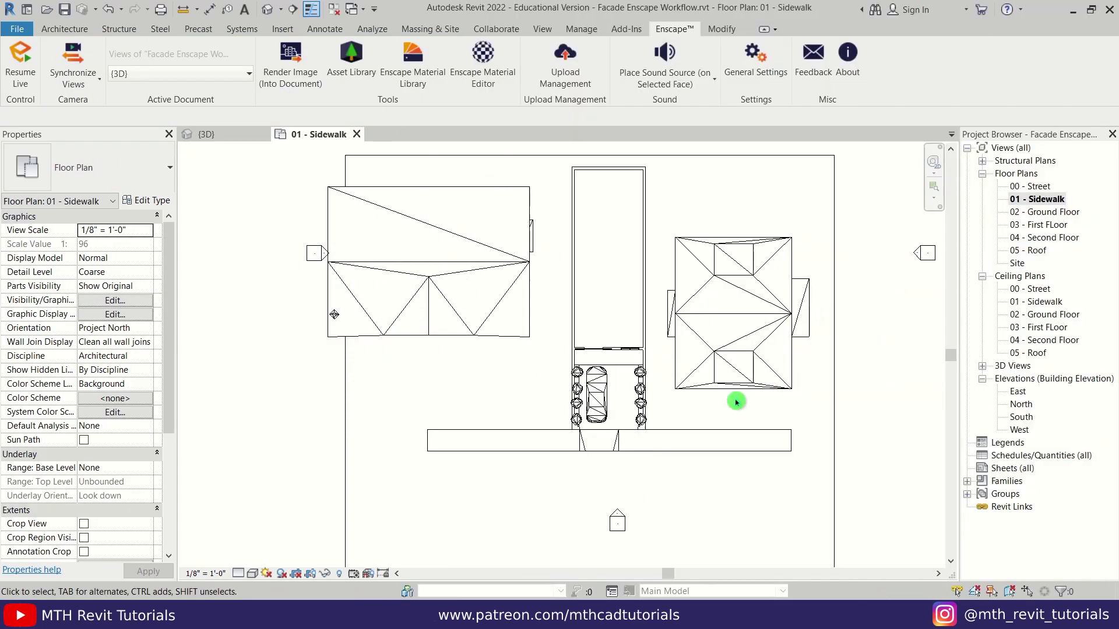
pyautogui.scroll(5, 630, 257)
pyautogui.scroll(1, 624, 268)
pyautogui.click(644, 274)
pyautogui.moveTo(648, 373); pyautogui.dragTo(636, 342, button='middle')
pyautogui.scroll(-3, 637, 343)
pyautogui.click(681, 372)
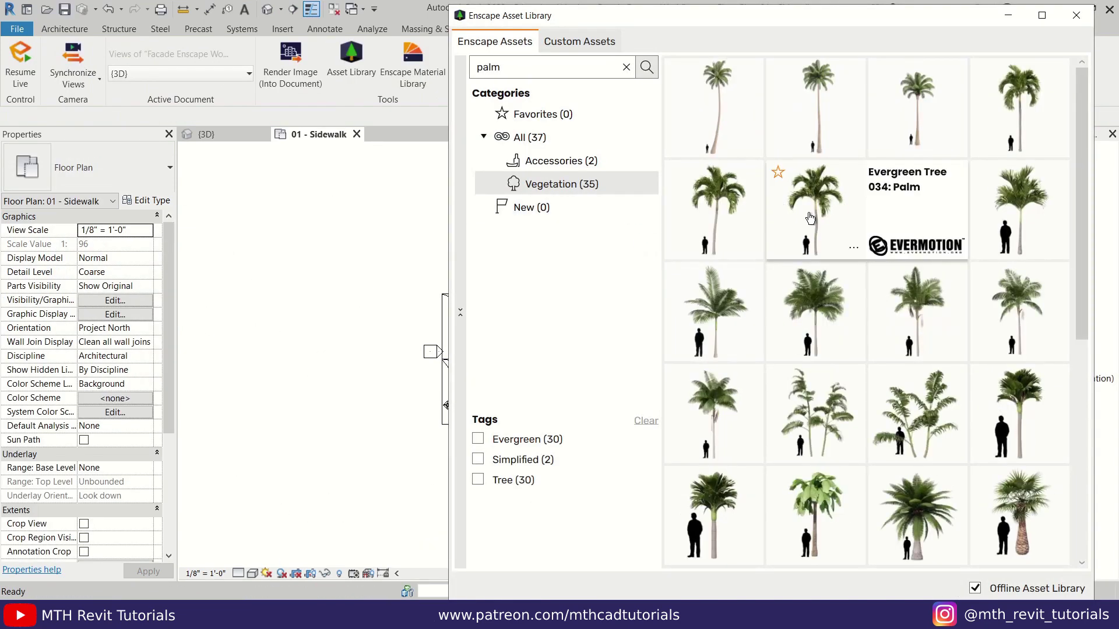
# Place several Evergreen Tree 038 Palm assets in a row alongside the facade building in the 01 - Sidewalk plan
pyautogui.click(806, 293)
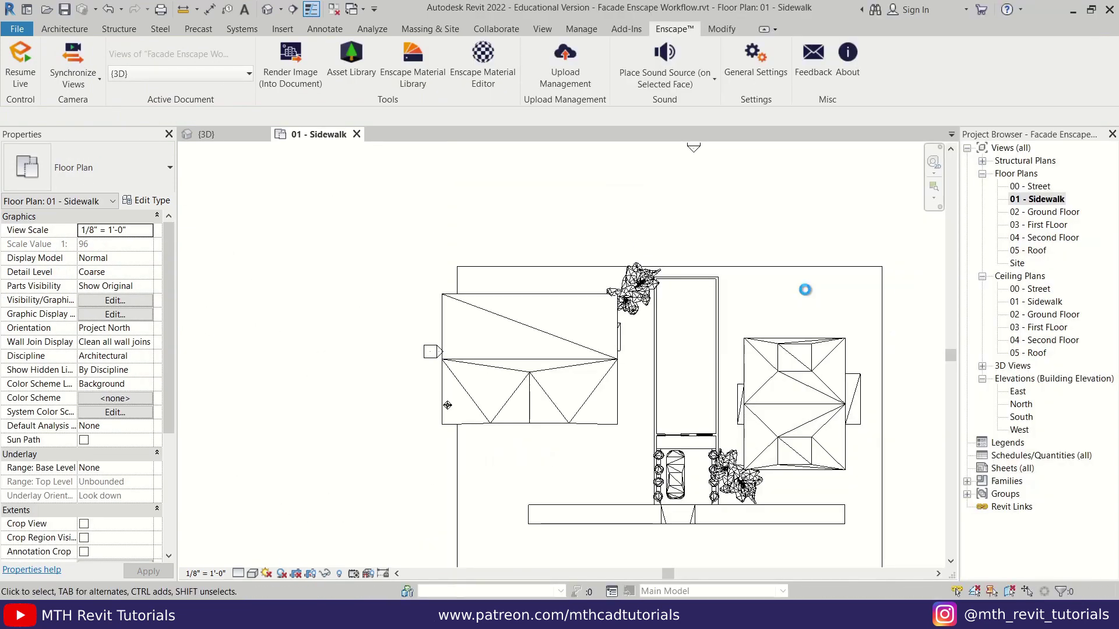
pyautogui.scroll(6, 648, 444)
pyautogui.click(630, 422)
pyautogui.click(637, 313)
pyautogui.moveTo(637, 313); pyautogui.dragTo(639, 390, button='middle')
pyautogui.click(644, 265)
pyautogui.moveTo(644, 265); pyautogui.dragTo(655, 356, button='middle')
pyautogui.scroll(-1, 655, 356)
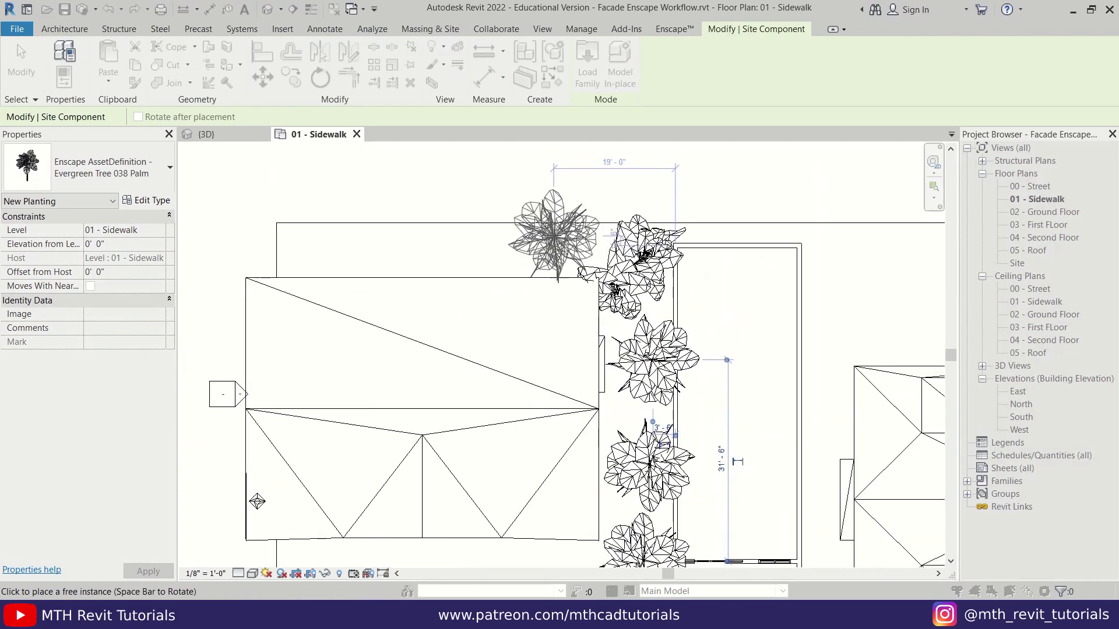
pyautogui.scroll(-3, 555, 236)
pyautogui.scroll(3, 688, 451)
pyautogui.press('Escape')
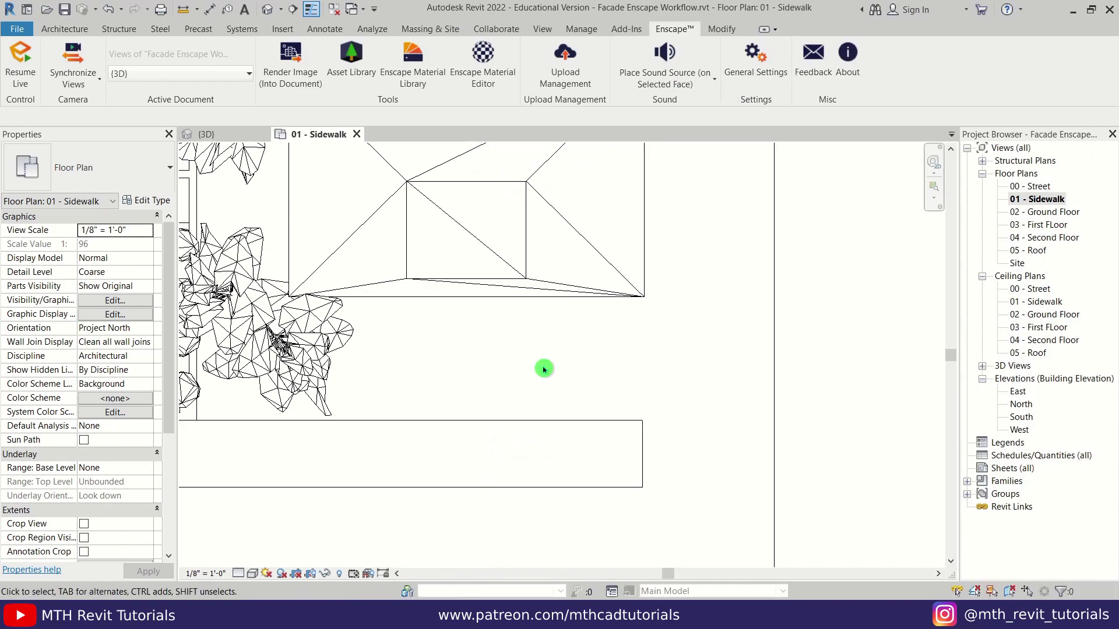
# Move the Fence 008 Stone Wall segment along the sidewalk edge until its corner meets the outer face of the east yard wall
pyautogui.scroll(4, 525, 373)
pyautogui.click(423, 382)
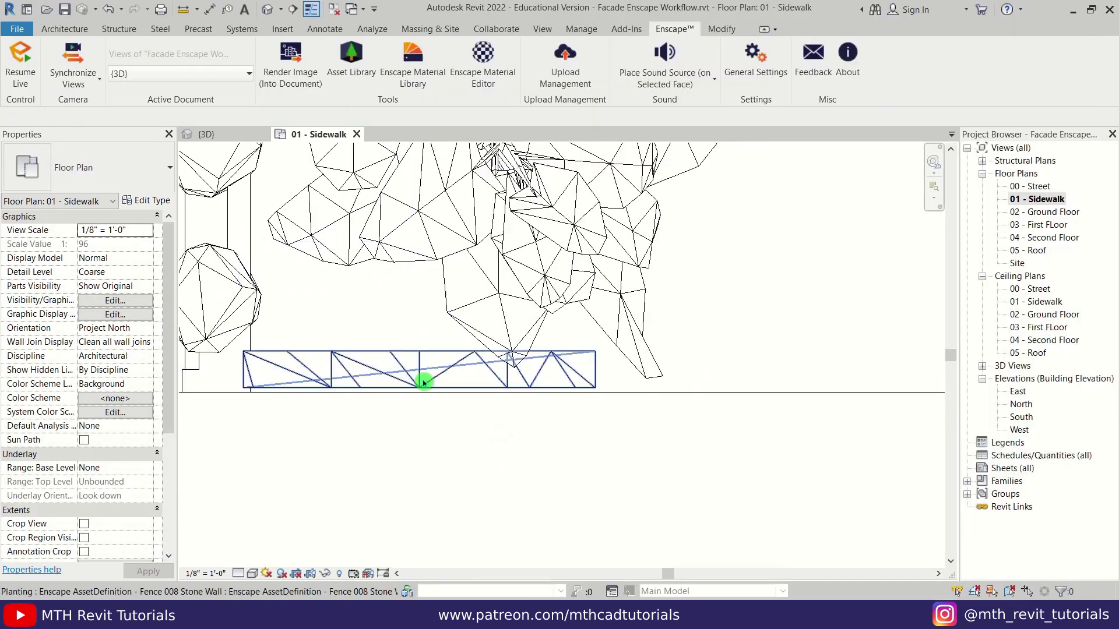
pyautogui.doubleClick(424, 381)
pyautogui.click(502, 537)
pyautogui.press('m')
pyautogui.press('v')
pyautogui.scroll(1, 198, 398)
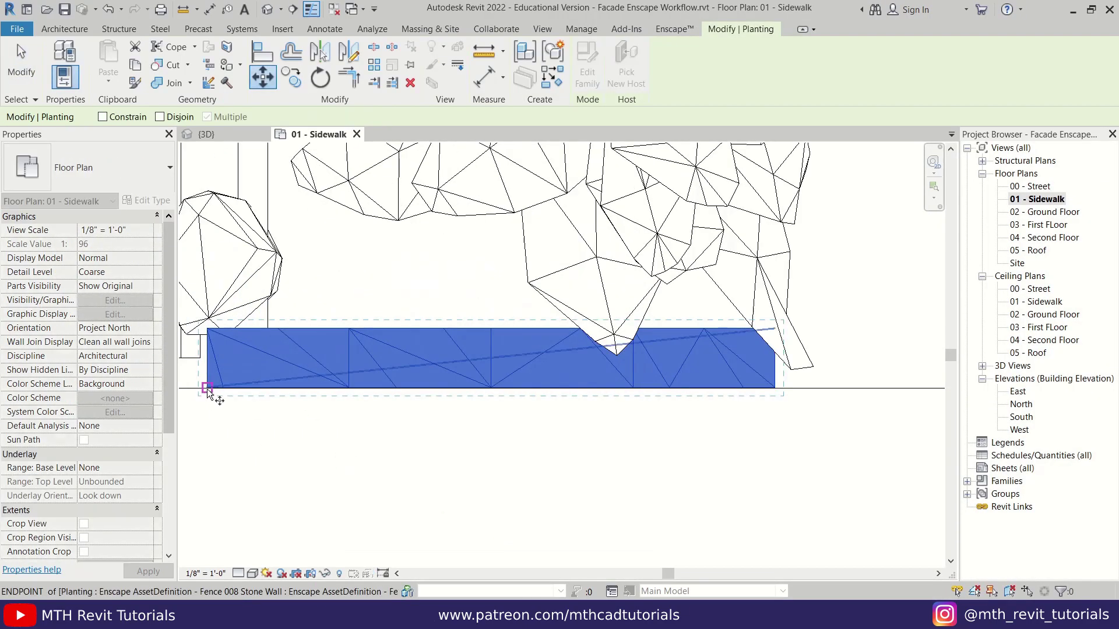
pyautogui.click(208, 391)
pyautogui.click(268, 391)
# Copy the Fence 008 Stone Wall segment end to end eastward along the sidewalk edge
pyautogui.scroll(-3, 305, 399)
pyautogui.press('c')
pyautogui.press('o')
pyautogui.click(289, 393)
pyautogui.click(524, 395)
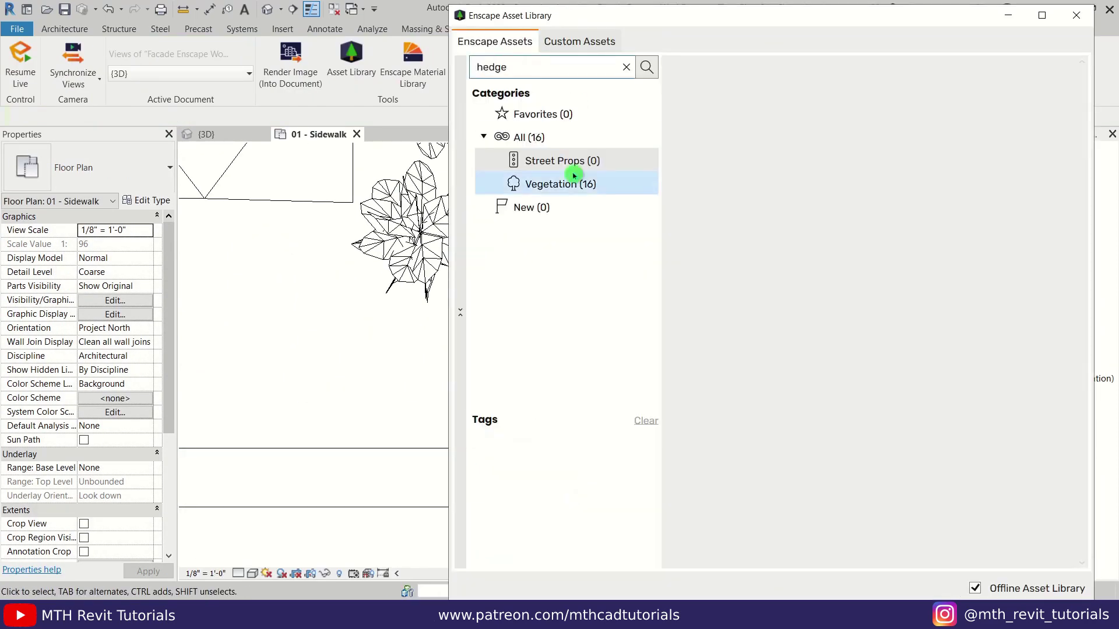
# Choose Hedge 014 Modular from the vegetation results for "hedge" and set its type height to 7
pyautogui.click(574, 175)
pyautogui.click(911, 433)
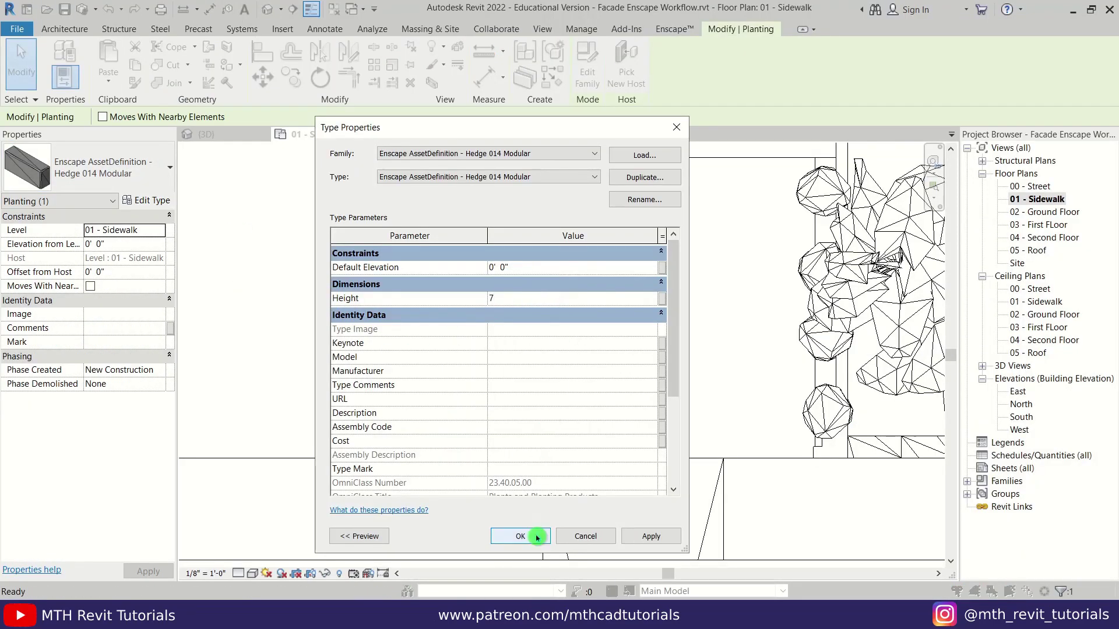
pyautogui.click(536, 537)
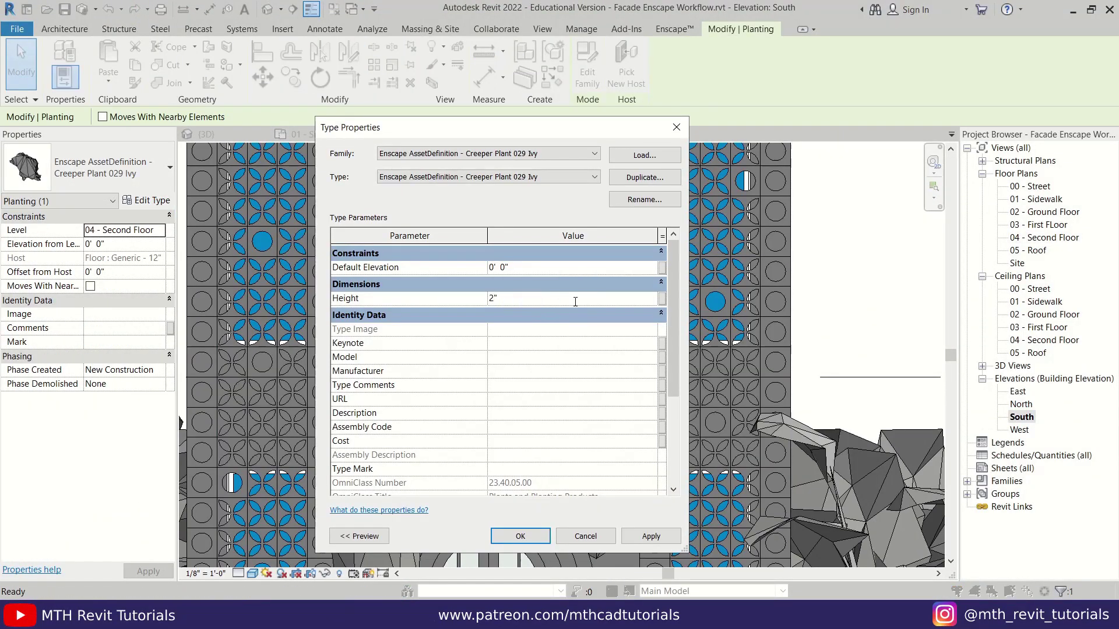
# Apply the type height of Creeper Plant 029 Ivy and move the plant down between its neighbouring creepers in the South elevation
pyautogui.click(518, 536)
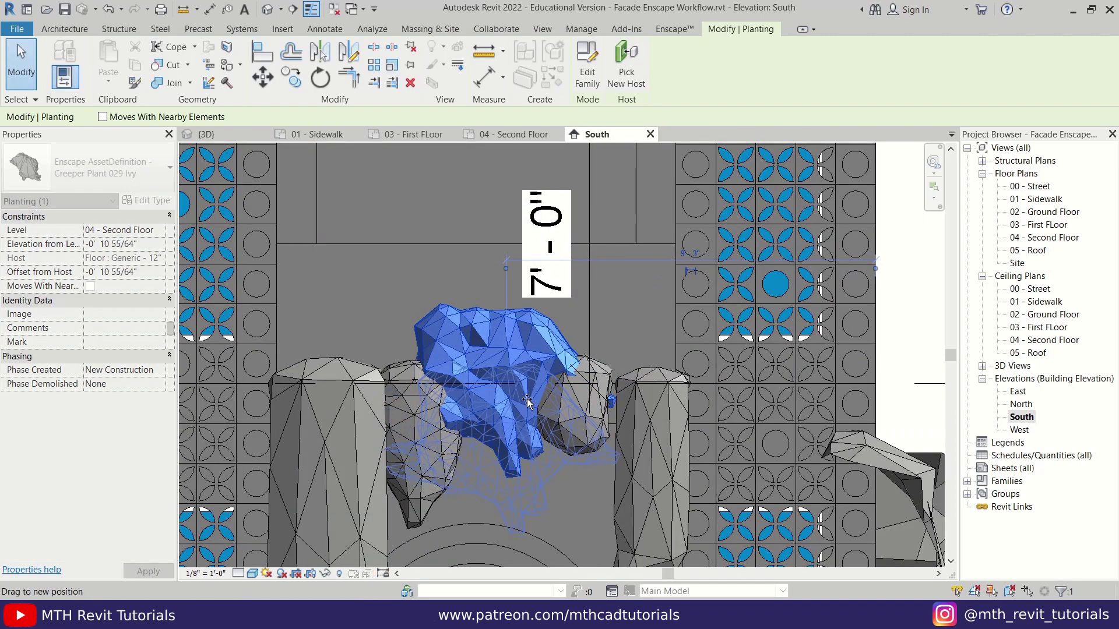
pyautogui.moveTo(528, 401); pyautogui.dragTo(528, 401)
# Raise the five creeper plants together to the ledge above in the South elevation and check their position in the 3D view
pyautogui.keyDown('ctrl'); pyautogui.click(355, 408); pyautogui.keyUp('ctrl')
pyautogui.keyDown('ctrl'); pyautogui.click(410, 408); pyautogui.keyUp('ctrl')
pyautogui.keyDown('ctrl'); pyautogui.click(646, 408); pyautogui.keyUp('ctrl')
pyautogui.keyDown('ctrl'); pyautogui.click(574, 402); pyautogui.keyUp('ctrl')
pyautogui.click(631, 72)
pyautogui.click(552, 416)
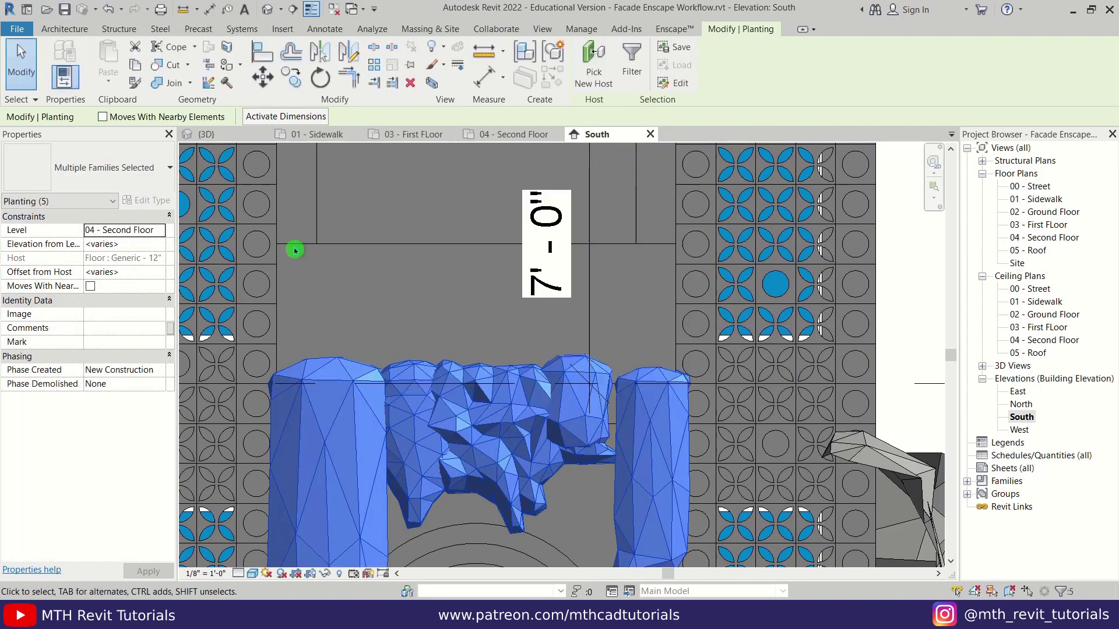
pyautogui.click(295, 251)
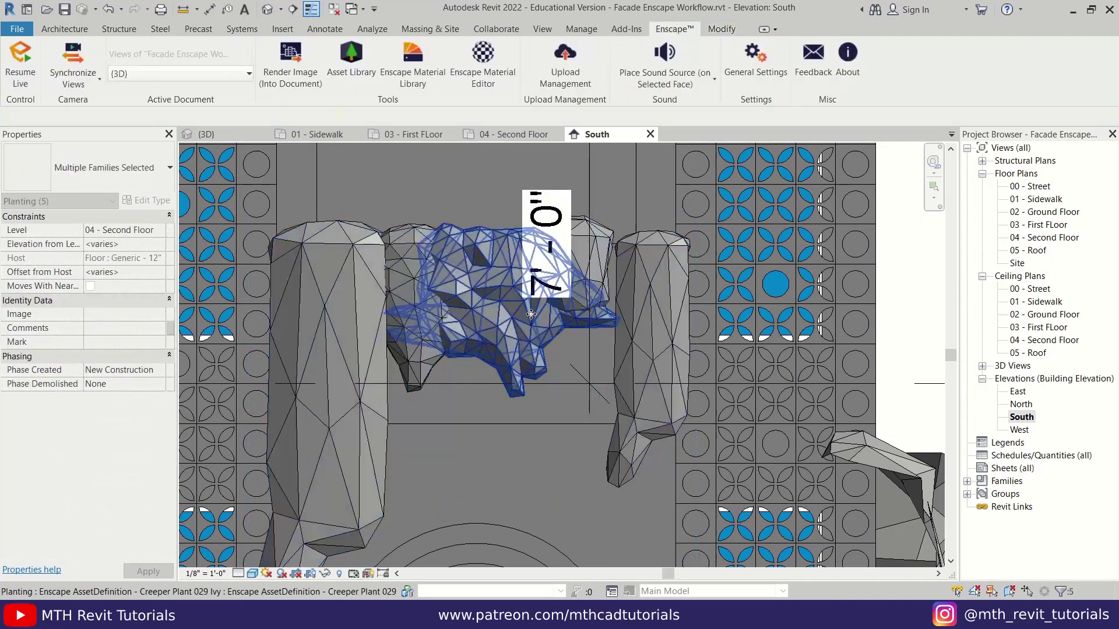
pyautogui.click(578, 284)
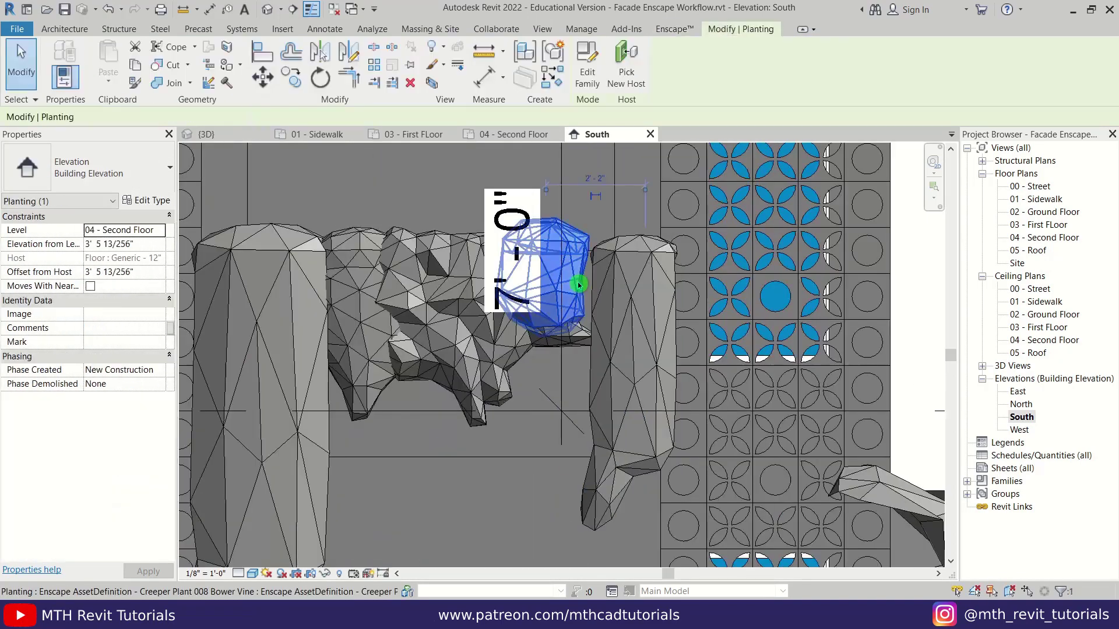
pyautogui.click(526, 272)
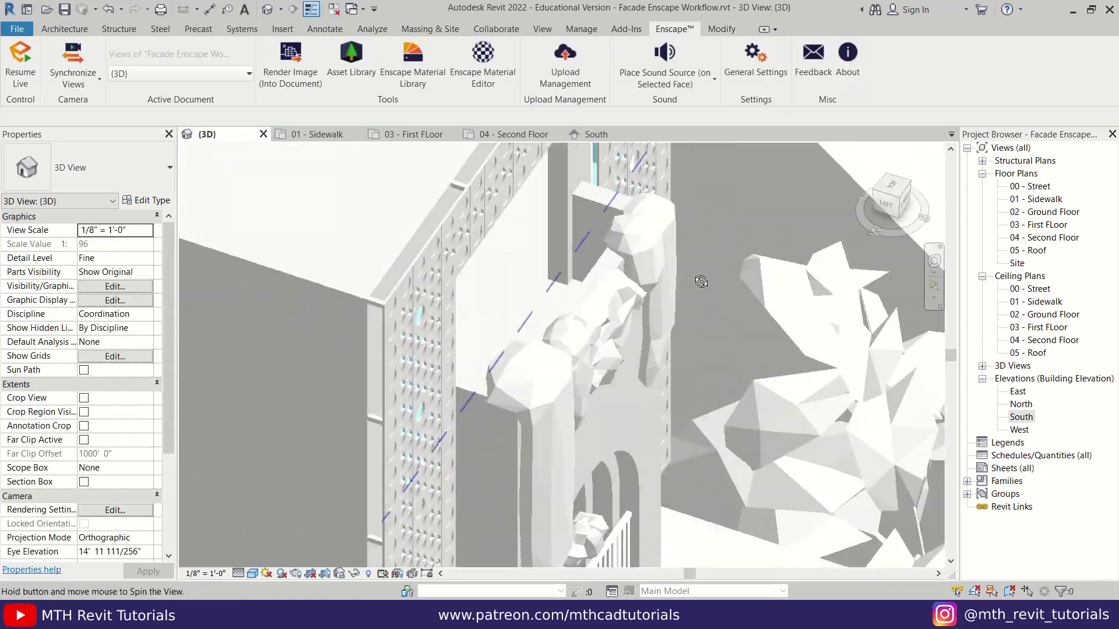
pyautogui.click(616, 310)
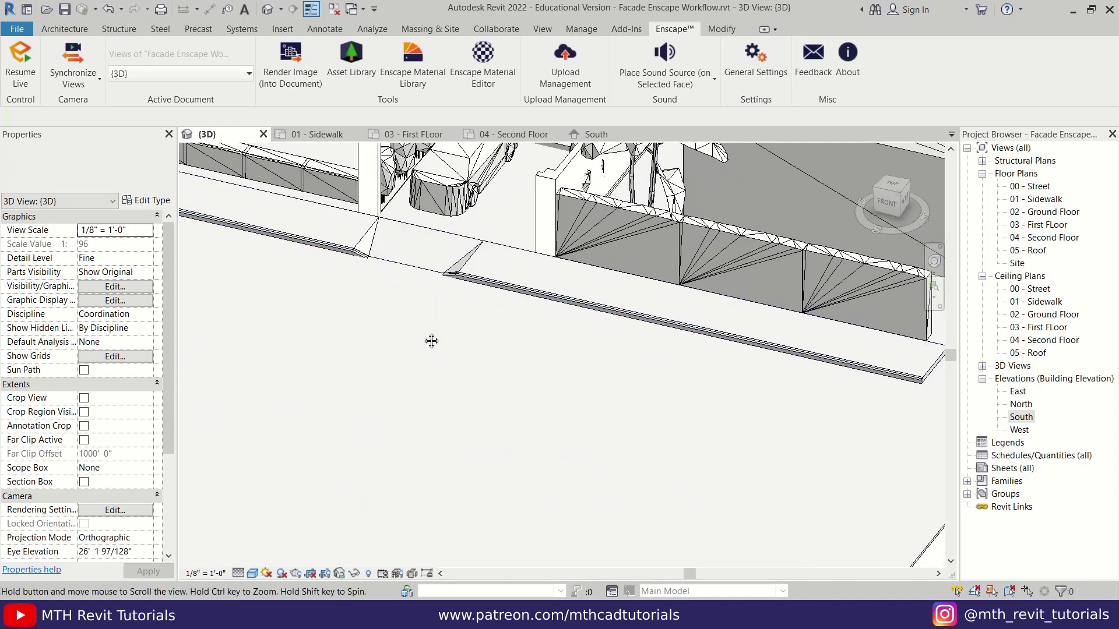
# Search the Enscape asset library for "leaves" and place Deciduous Tree 031: Fallen Leaves on the road surface in the 3D view
pyautogui.moveTo(431, 341); pyautogui.dragTo(513, 400, button='middle')
pyautogui.click(451, 310)
pyautogui.moveTo(372, 615)
pyautogui.click(479, 564)
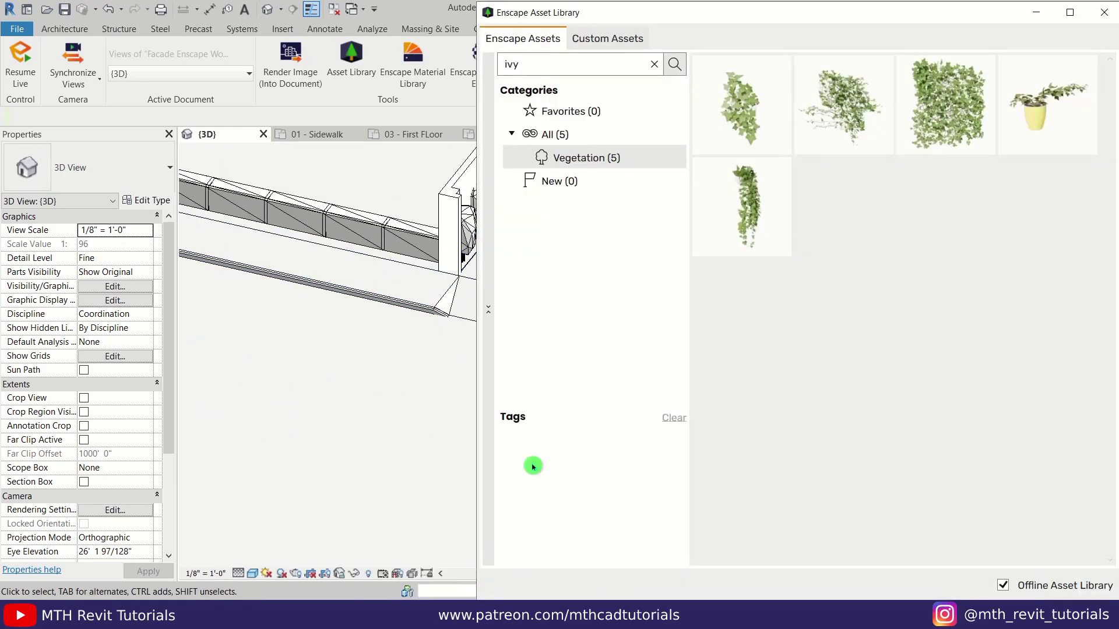
pyautogui.write('eaves')
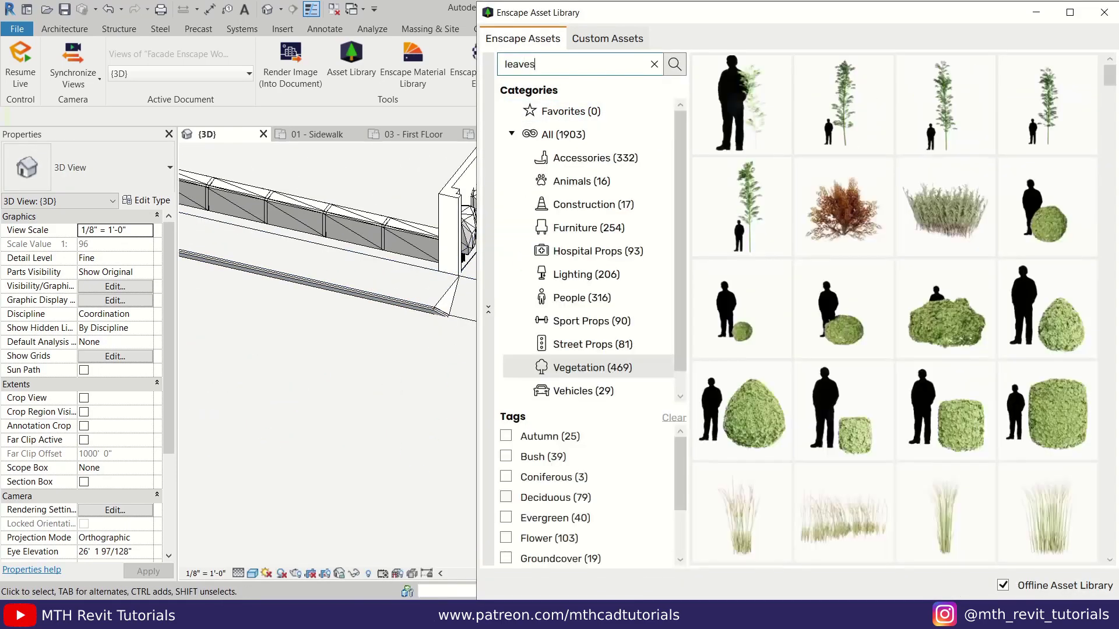
pyautogui.click(779, 143)
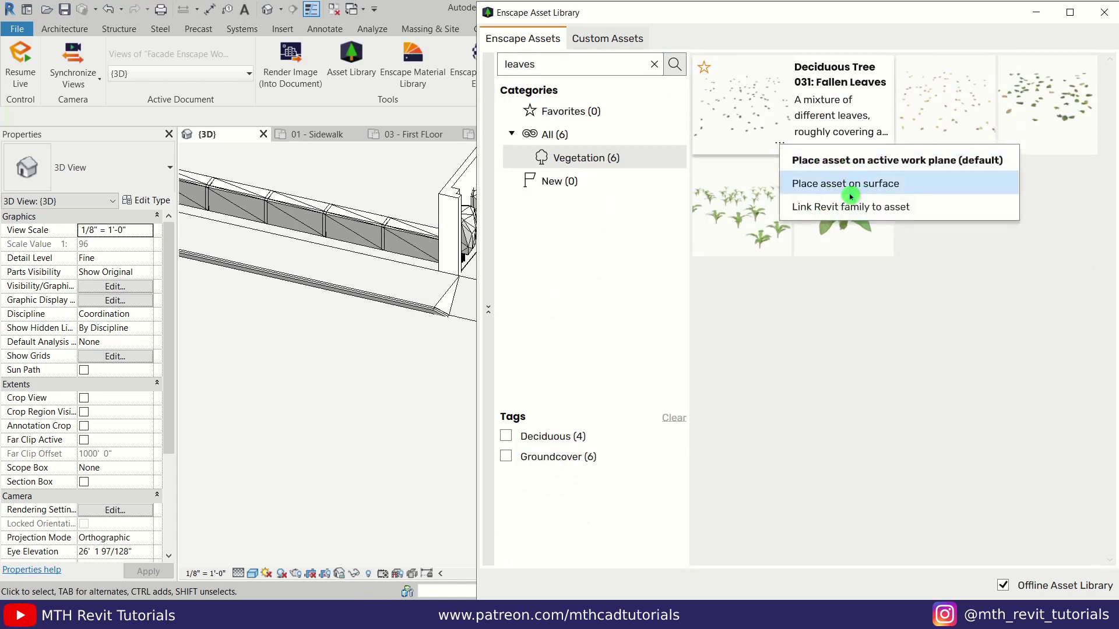
pyautogui.click(851, 185)
pyautogui.scroll(-5, 502, 365)
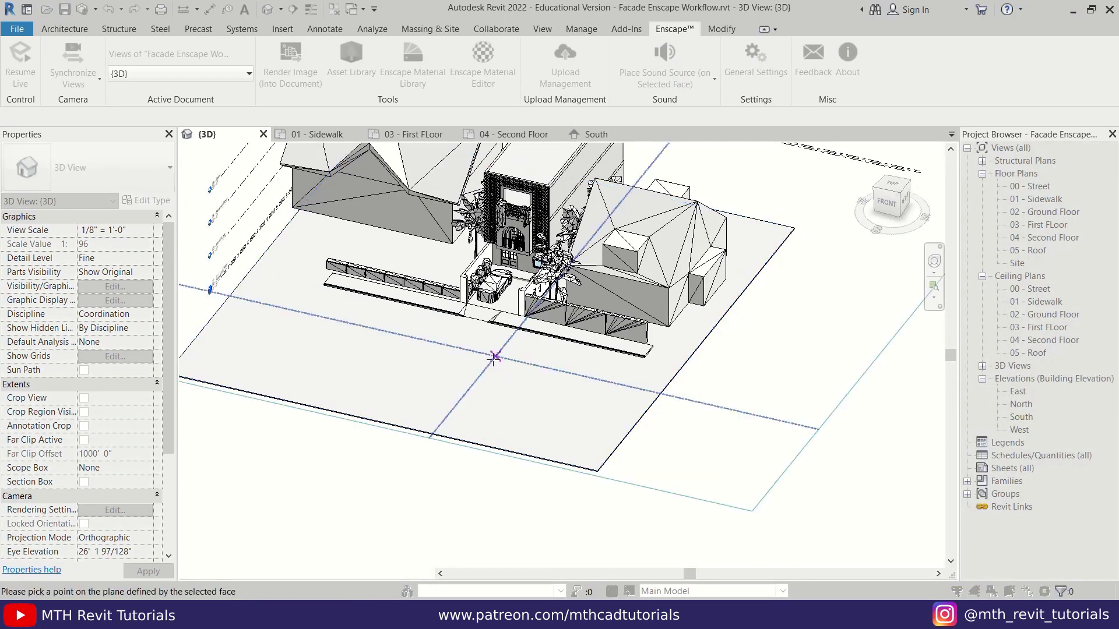
pyautogui.scroll(5, 494, 358)
pyautogui.click(516, 361)
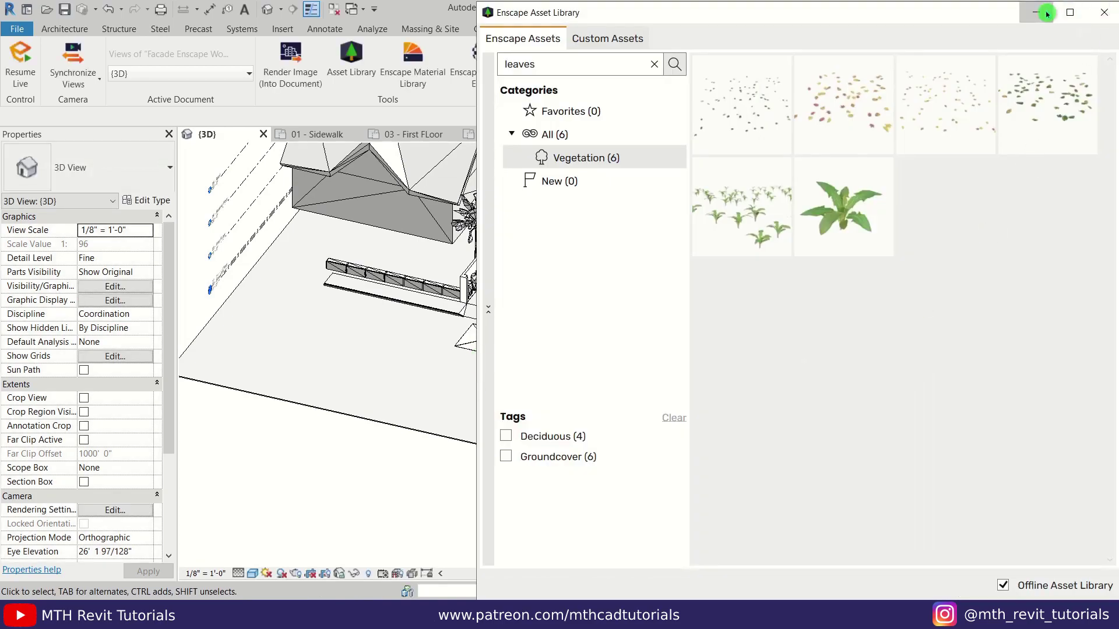
# Open the 00 - Street plan and move the fallen leaves patch along the road edge to the east of the driveway
pyautogui.click(1047, 13)
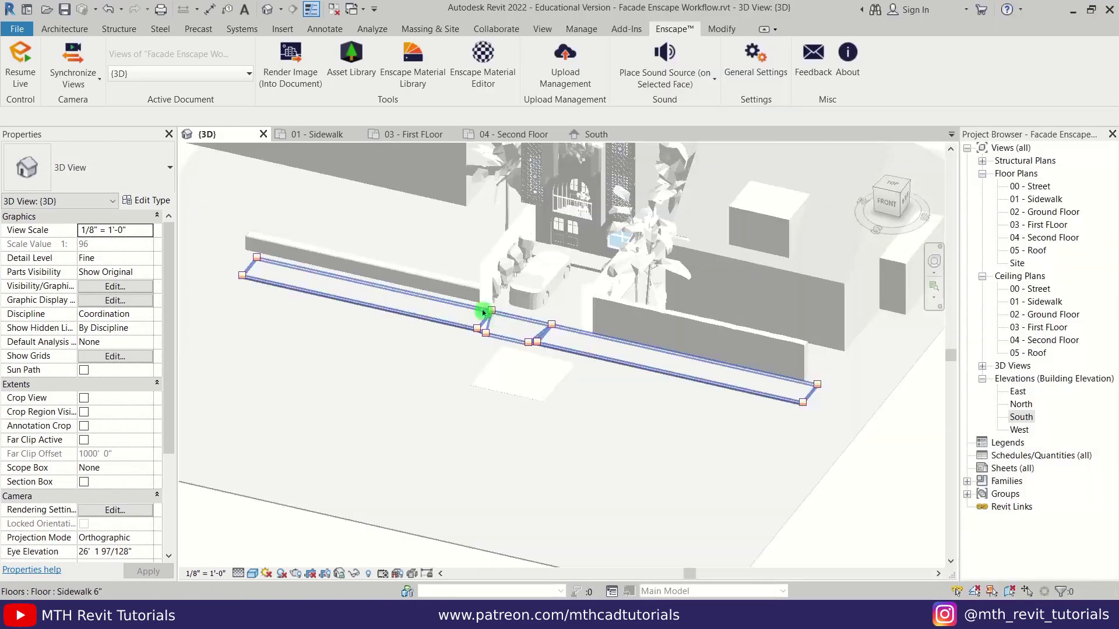
pyautogui.scroll(3, 482, 312)
pyautogui.doubleClick(1037, 199)
pyautogui.moveTo(523, 233); pyautogui.dragTo(525, 228, button='middle')
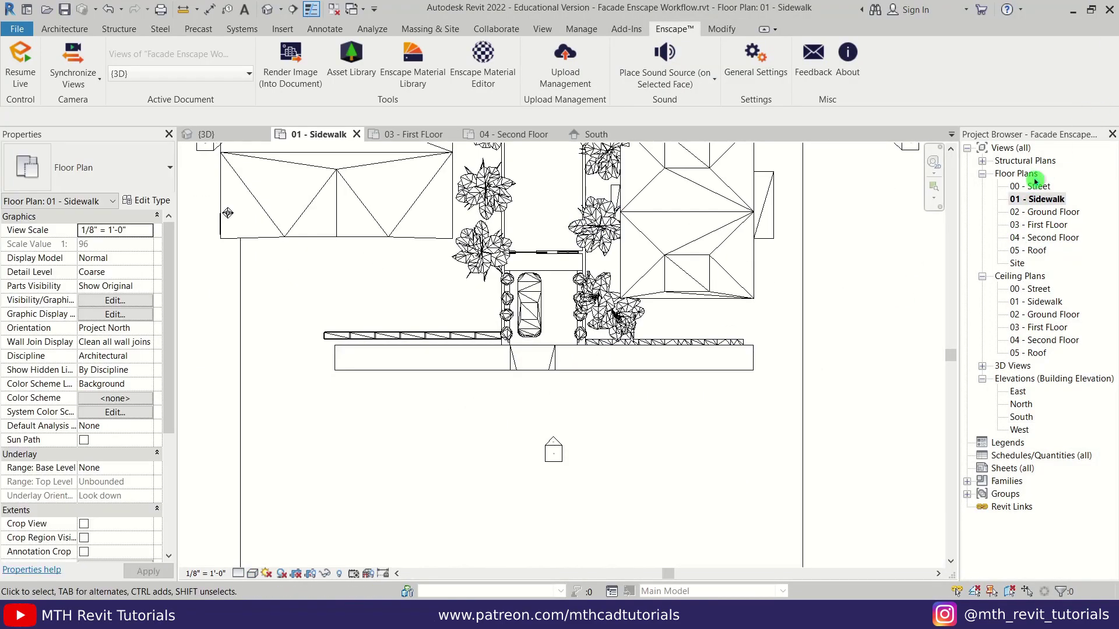
pyautogui.doubleClick(1033, 188)
pyautogui.moveTo(651, 383); pyautogui.dragTo(666, 382)
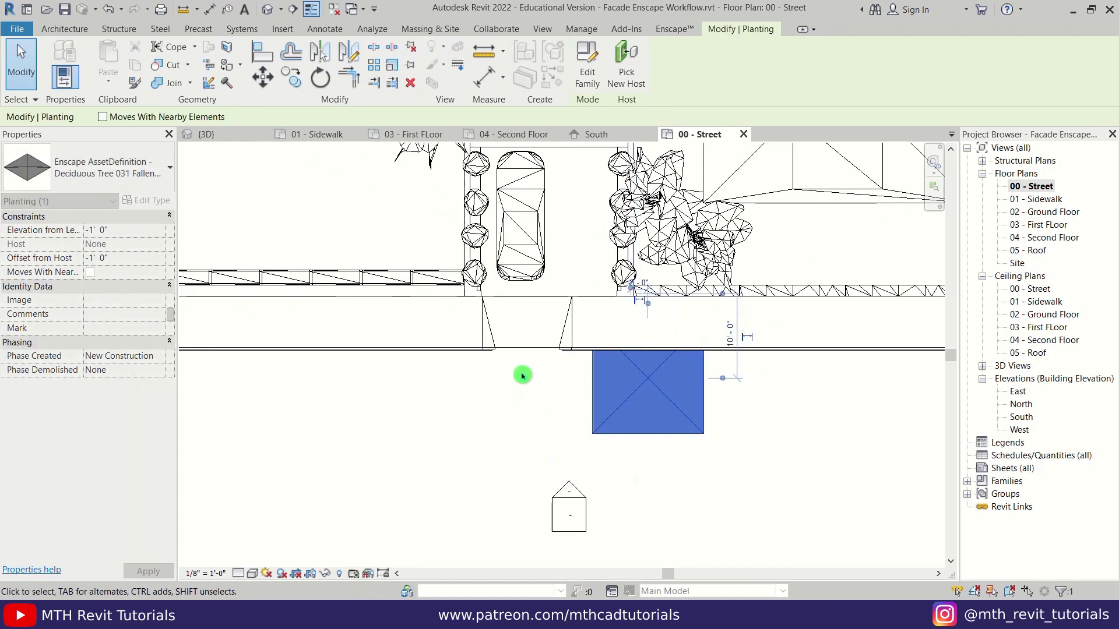
# Copy the fallen leaves patch many times in an overlapping, irregular row along the road in front of the sidewalk
pyautogui.click(291, 79)
pyautogui.click(592, 378)
pyautogui.click(540, 408)
pyautogui.click(399, 390)
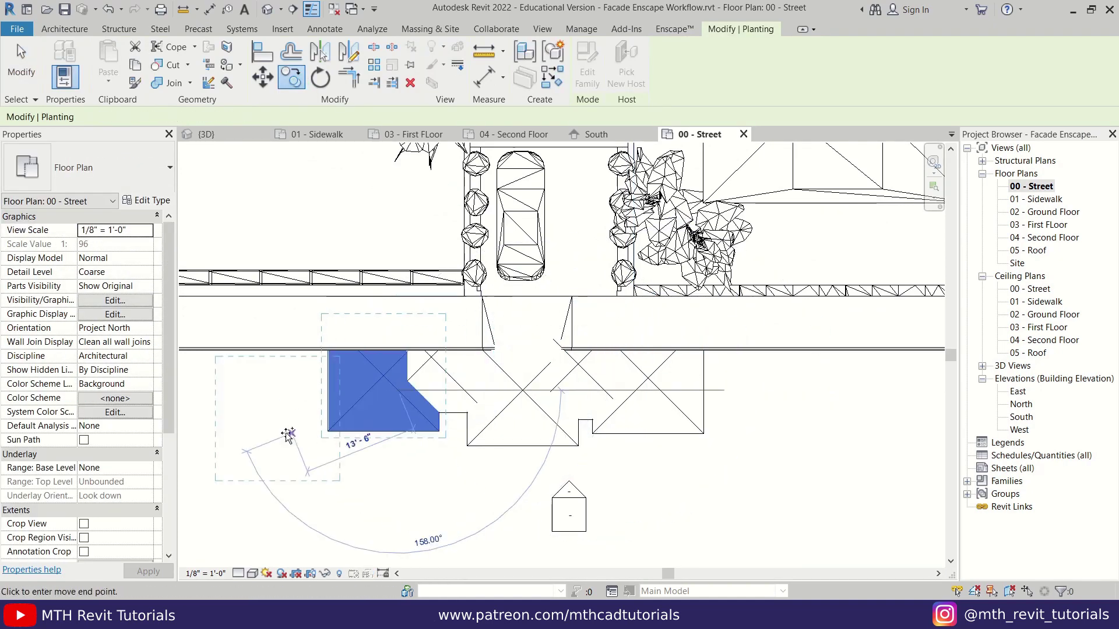
pyautogui.click(281, 432)
pyautogui.click(255, 388)
pyautogui.click(313, 374)
pyautogui.scroll(-2, 317, 379)
pyautogui.click(612, 375)
pyautogui.click(647, 426)
pyautogui.click(565, 419)
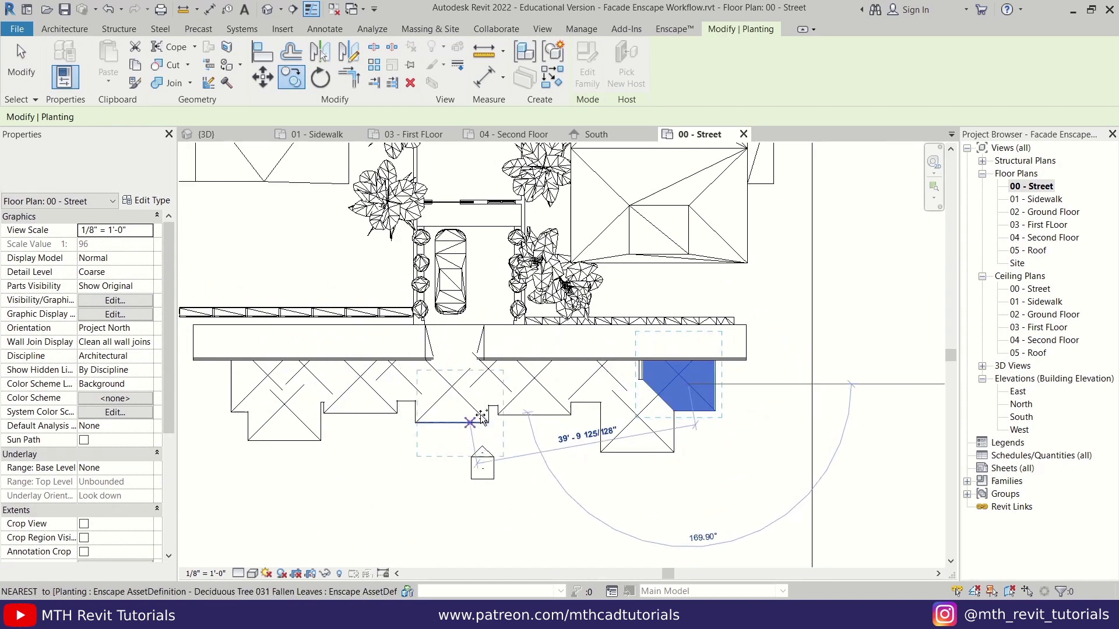
pyautogui.rightClick(850, 244)
pyautogui.click(867, 254)
pyautogui.click(648, 336)
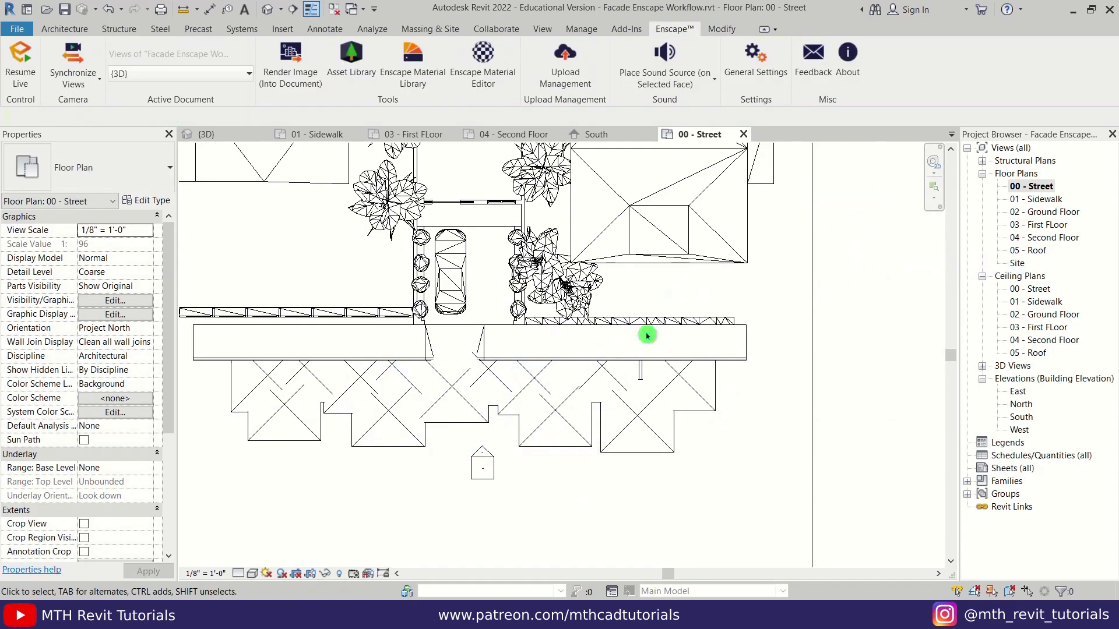
# Examine the facade, driveway and surrounding plants and fallen leaves in the 3D view
pyautogui.click(270, 10)
pyautogui.scroll(5, 618, 466)
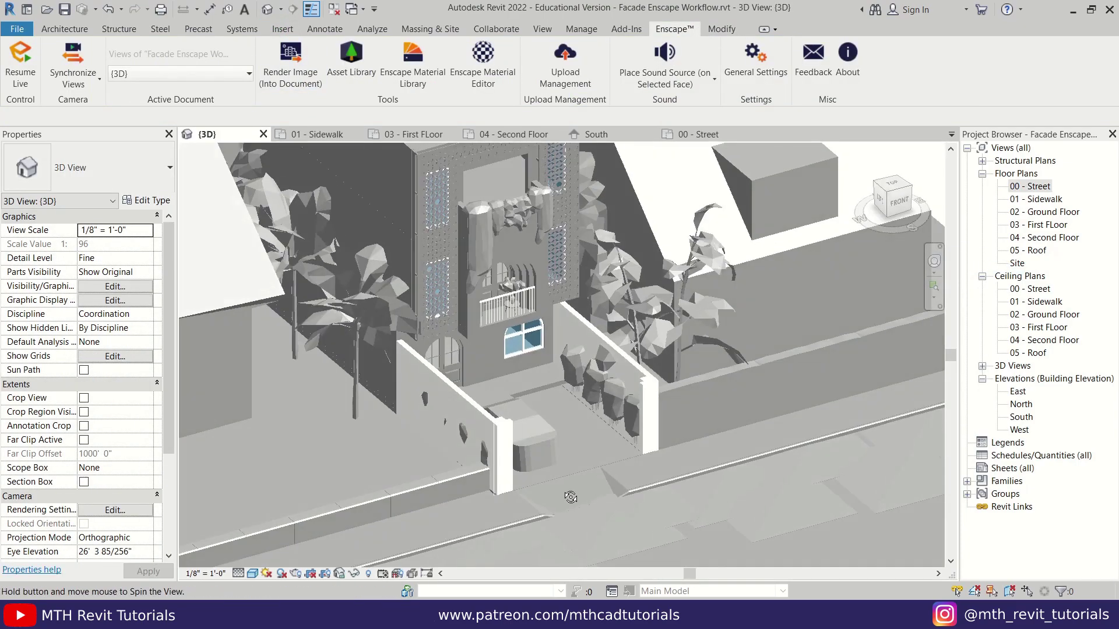
pyautogui.scroll(-3, 670, 399)
pyautogui.keyDown('shift'); pyautogui.moveTo(659, 400); pyautogui.dragTo(519, 407, button='middle'); pyautogui.keyUp('shift')
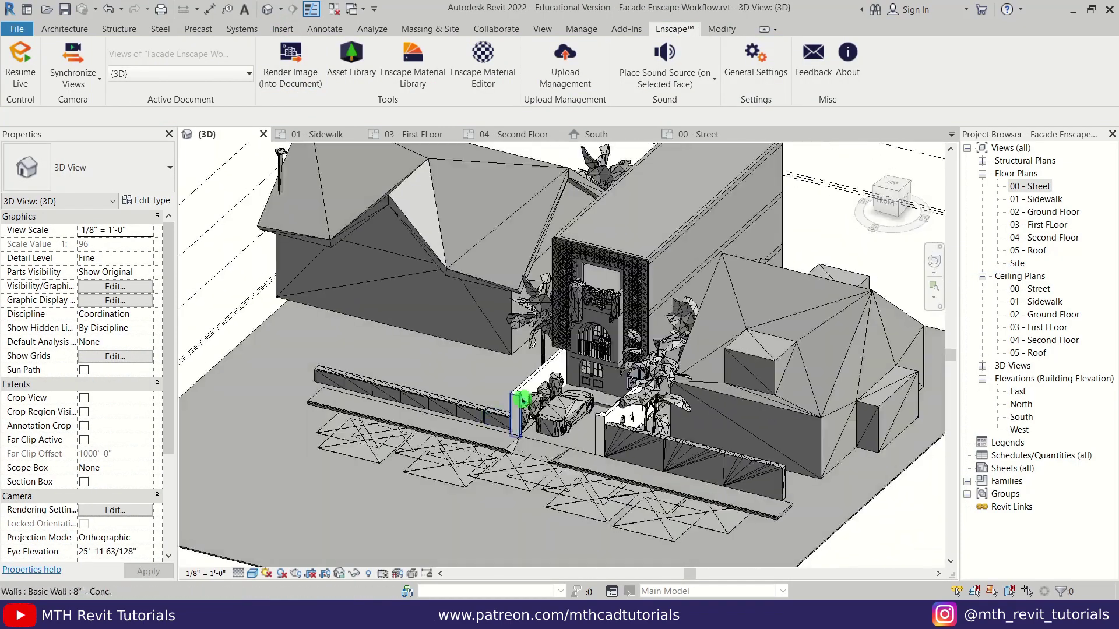
pyautogui.scroll(3, 466, 402)
pyautogui.scroll(2, 391, 455)
pyautogui.moveTo(697, 530); pyautogui.dragTo(554, 493, button='middle')
pyautogui.keyDown('shift'); pyautogui.moveTo(641, 396); pyautogui.dragTo(635, 397, button='middle'); pyautogui.keyUp('shift')
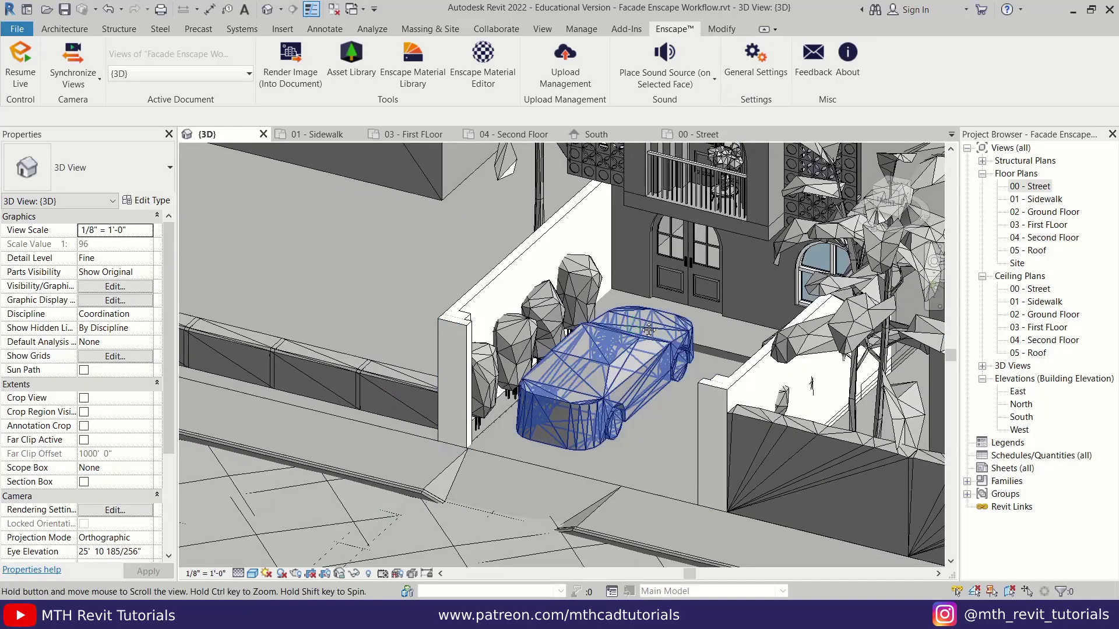
# Open the Blocks add-in, select the user profile and widen its families browser
pyautogui.click(626, 28)
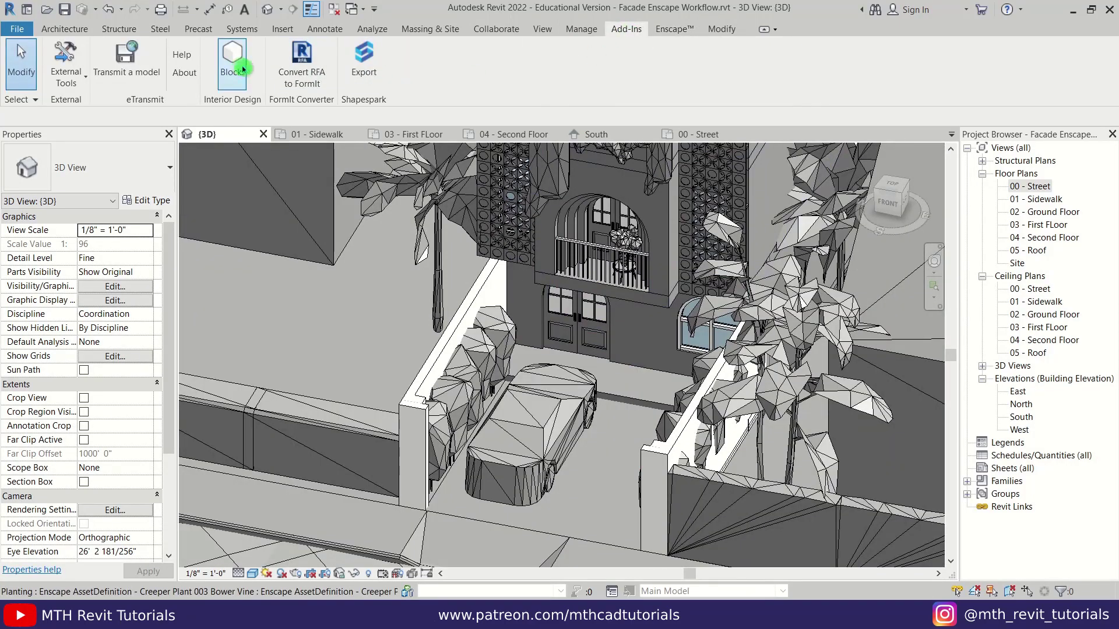
pyautogui.click(242, 69)
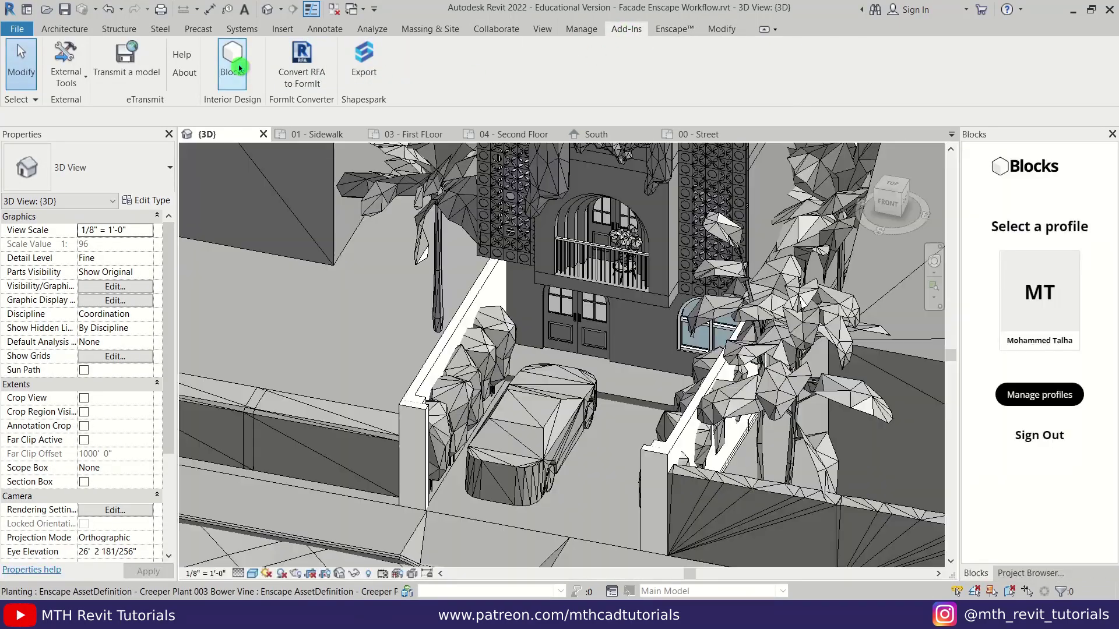
pyautogui.click(1024, 296)
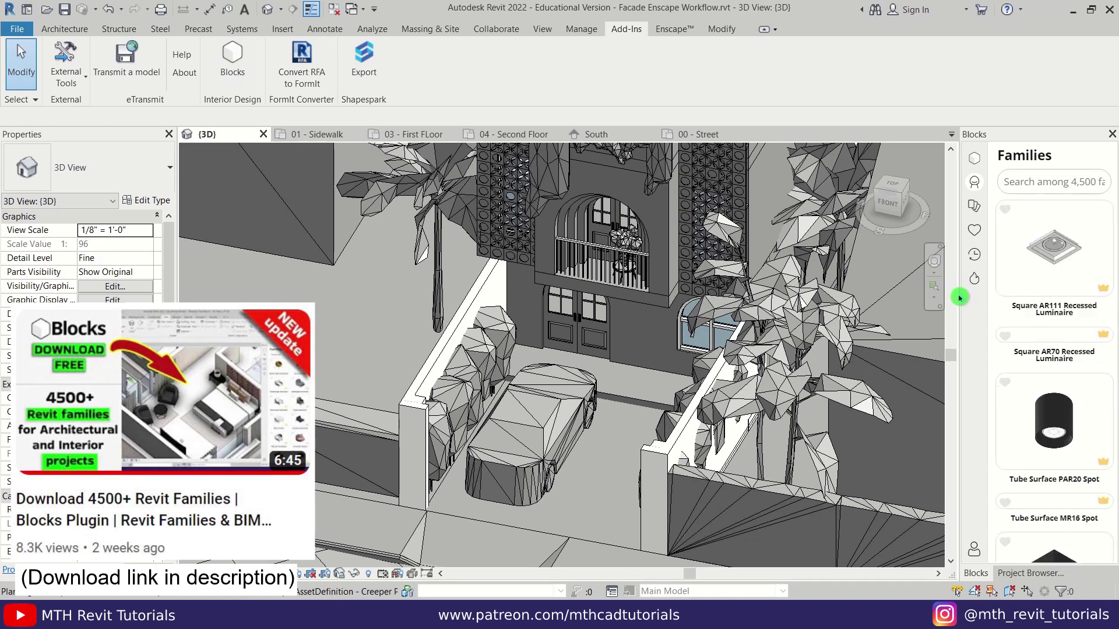
pyautogui.moveTo(959, 302); pyautogui.dragTo(885, 315)
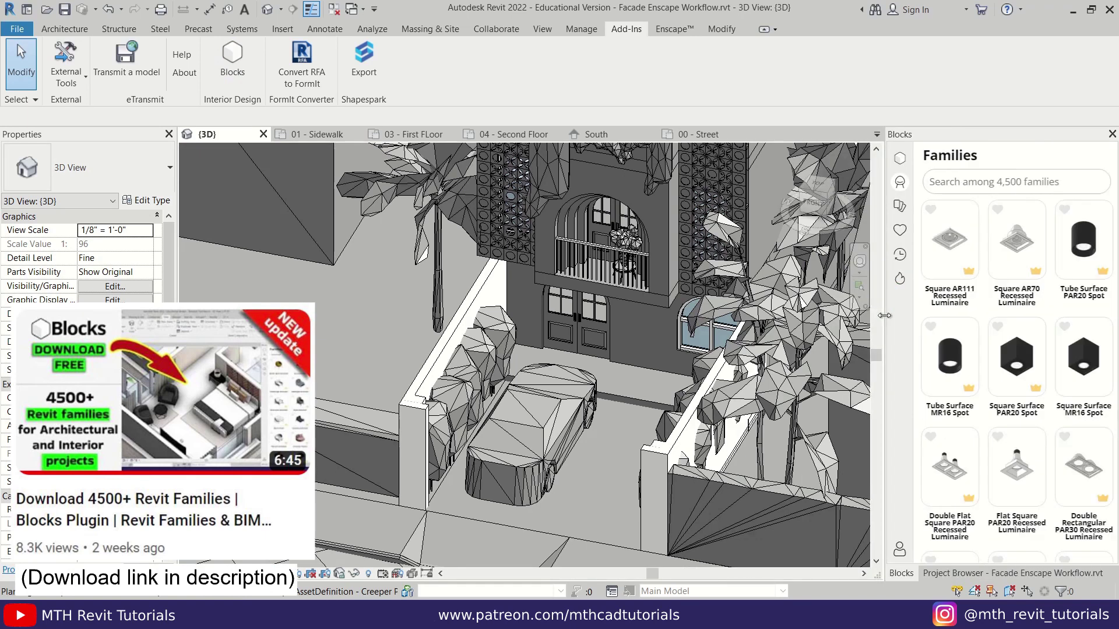
# Search the Blocks families for "gate" and place the Modern Folding Gate at the driveway entrance behind the sidewalk
pyautogui.click(995, 178)
pyautogui.write('gate')
pyautogui.press('Return')
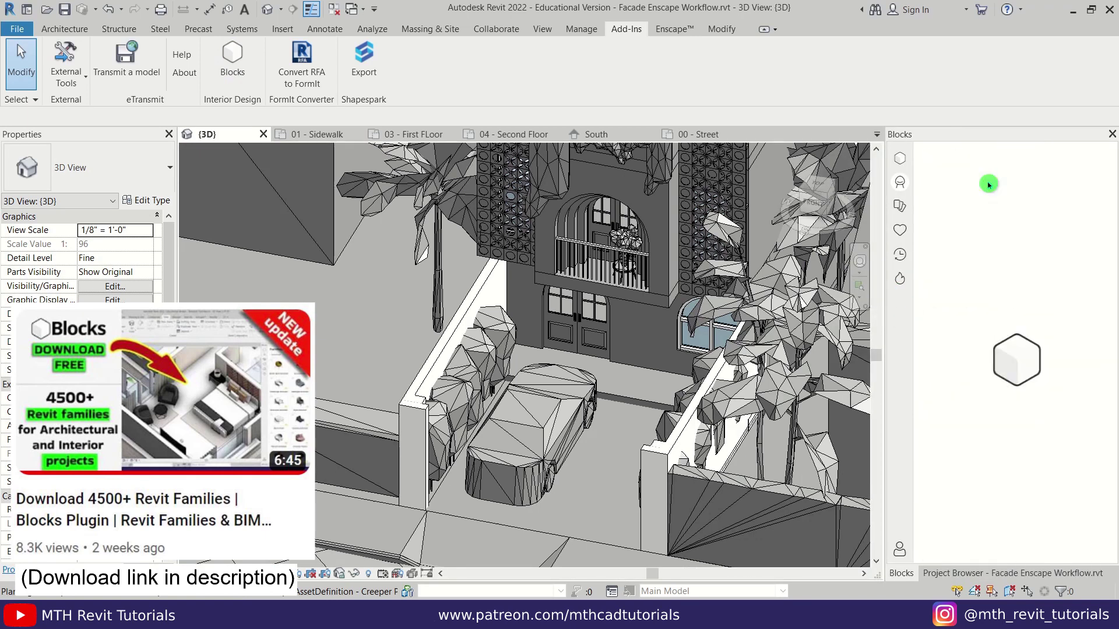
pyautogui.scroll(-3, 1046, 415)
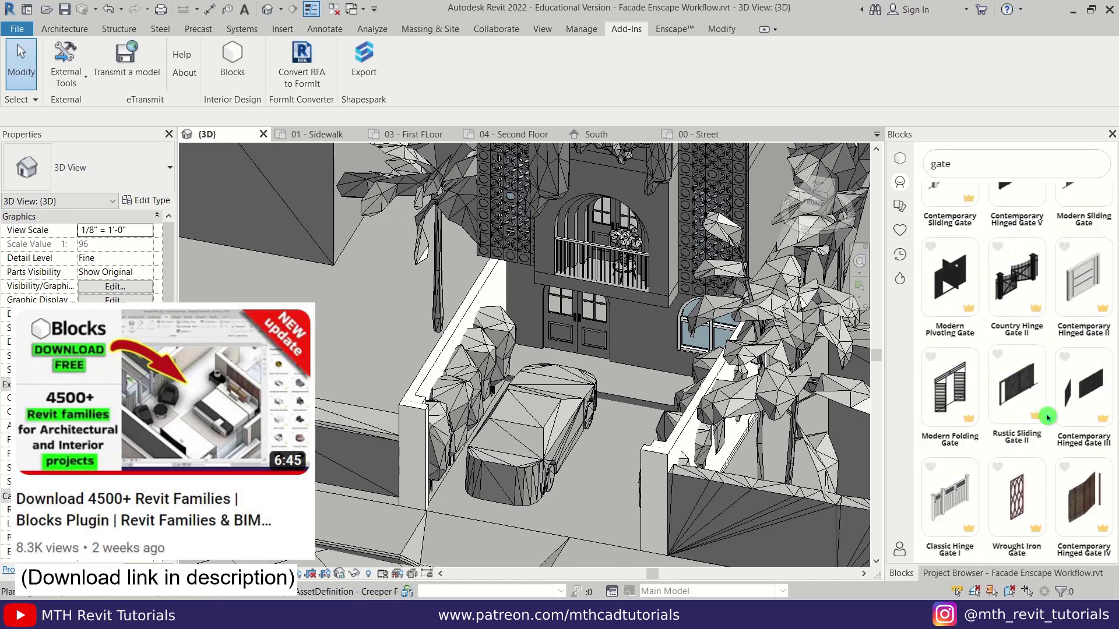
pyautogui.click(948, 340)
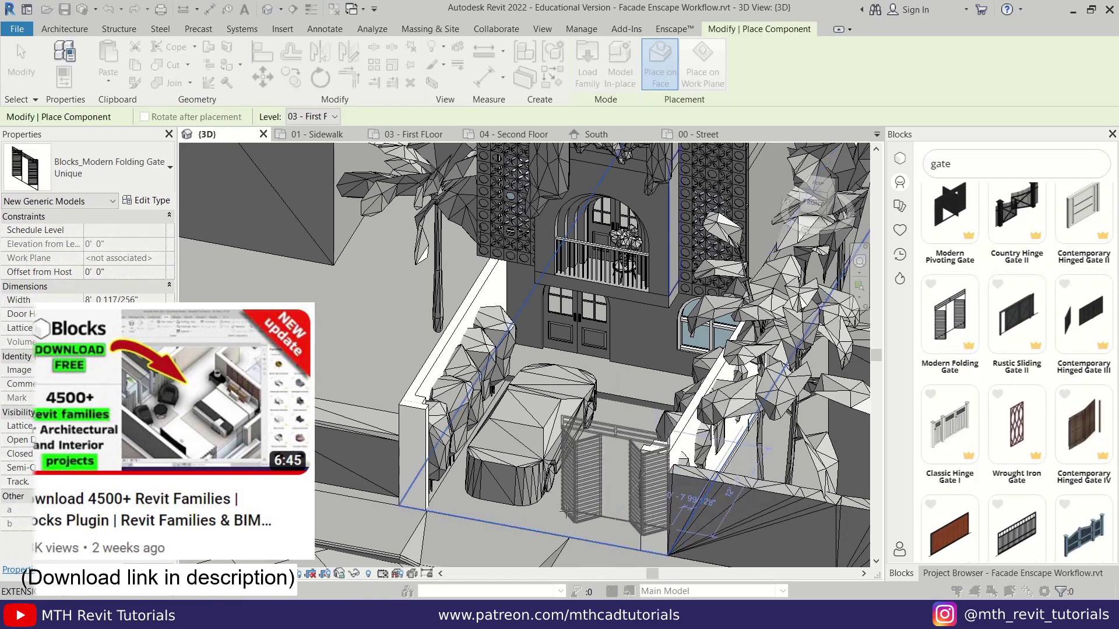
pyautogui.moveTo(441, 519); pyautogui.dragTo(467, 431, button='middle')
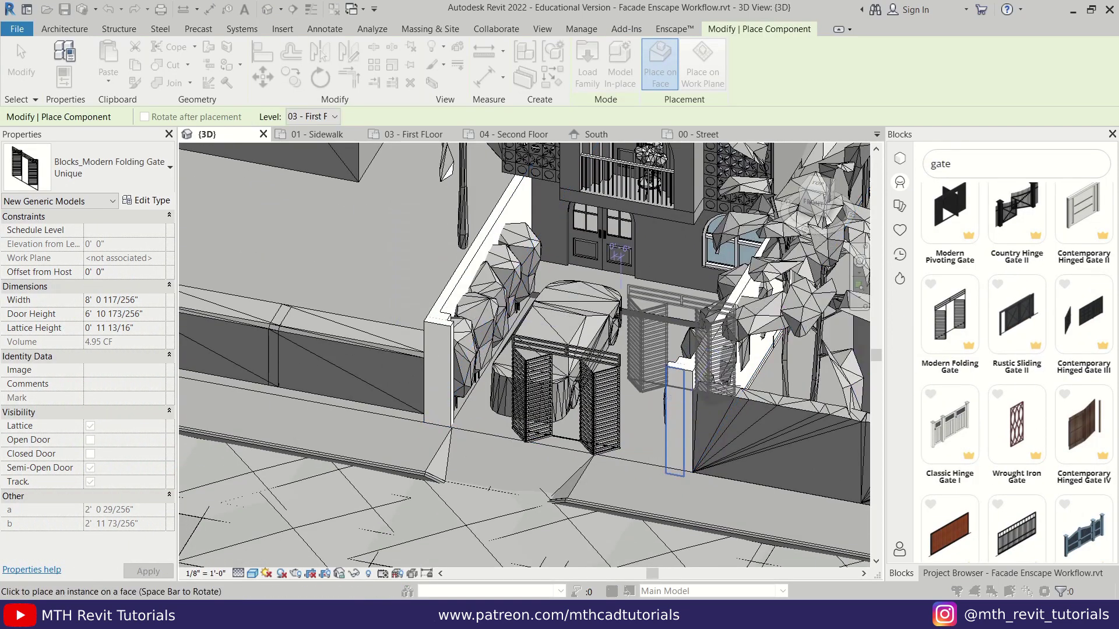
# Search the Blocks families for "fence" and place the Classic Hinge Gate IV on the sidewalk beside the driveway's white column
pyautogui.scroll(-10, 1012, 427)
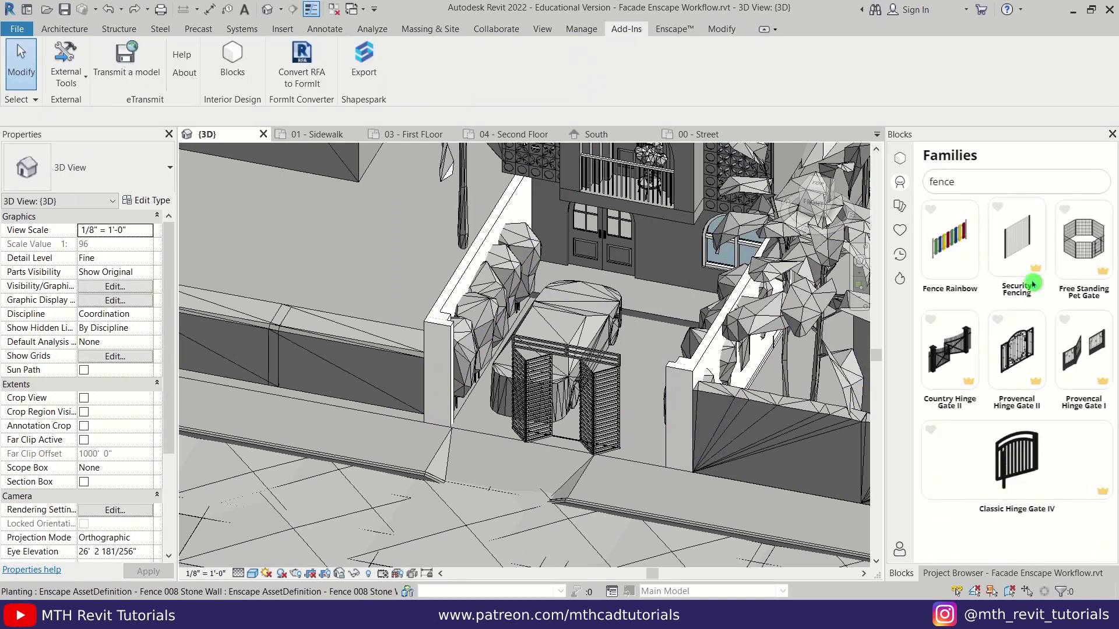
pyautogui.click(1017, 483)
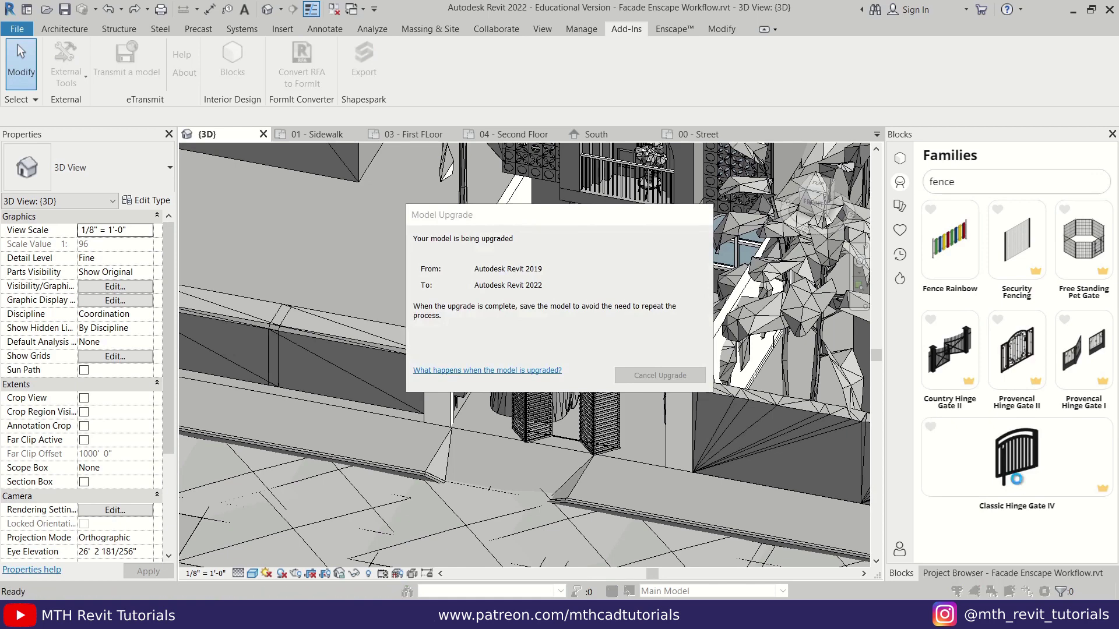
pyautogui.rightClick(367, 247)
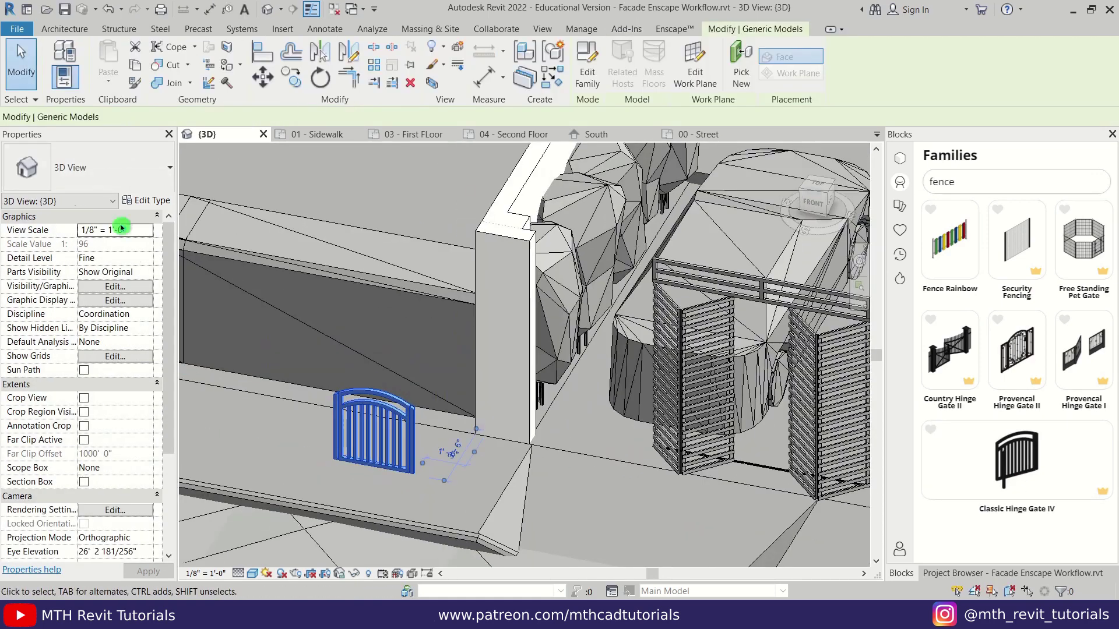
# Set the classic hinge gate's height to 6' and its width to 4'
pyautogui.click(373, 441)
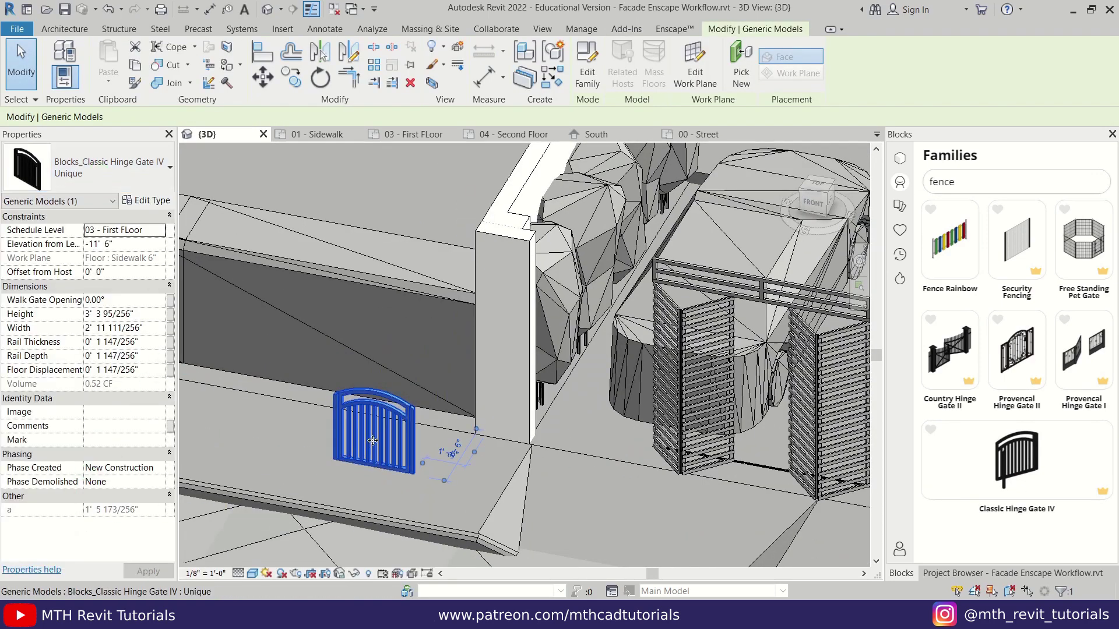
pyautogui.click(148, 314)
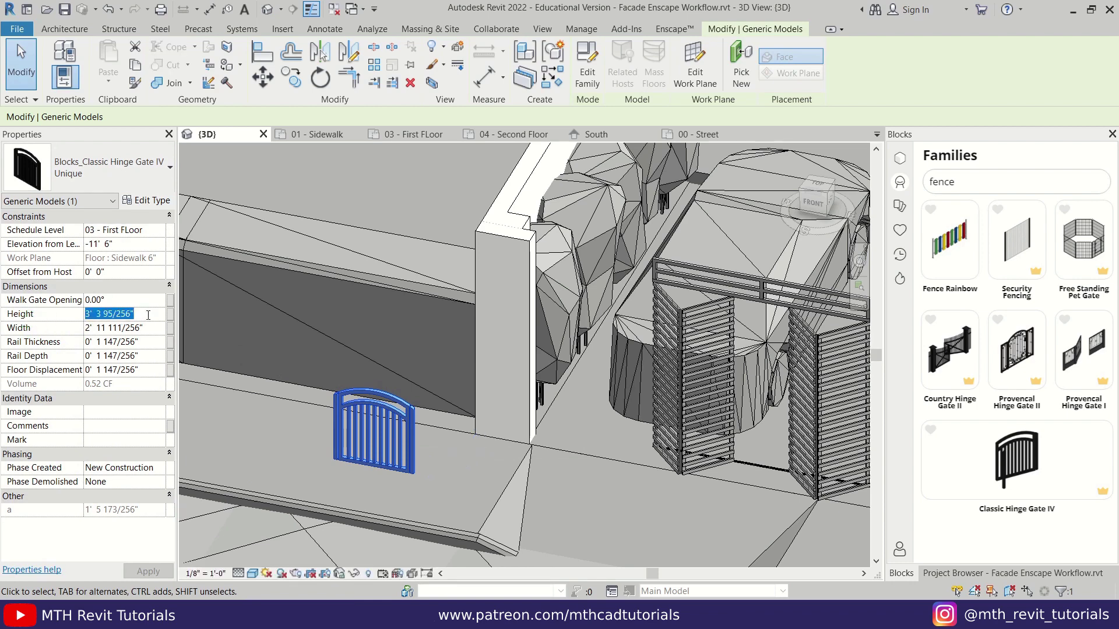
pyautogui.click(1, 330)
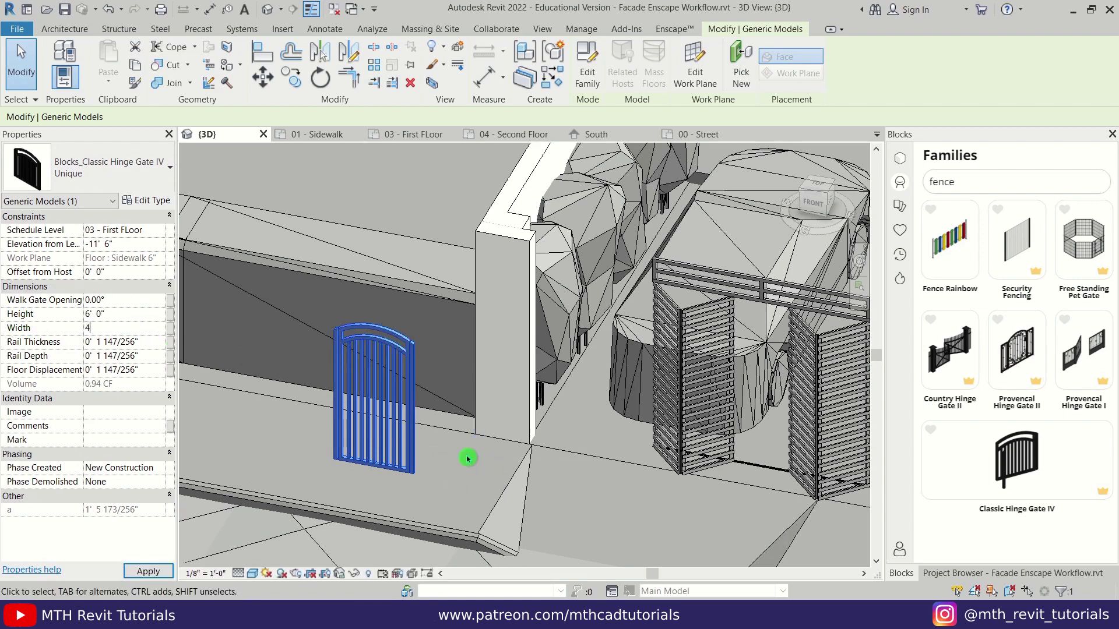
pyautogui.press('Return')
pyautogui.press('Escape')
# Open the 00 - Street floor plan and move the classic hinge gate into line against the driveway column's west face
pyautogui.click(938, 577)
pyautogui.click(964, 187)
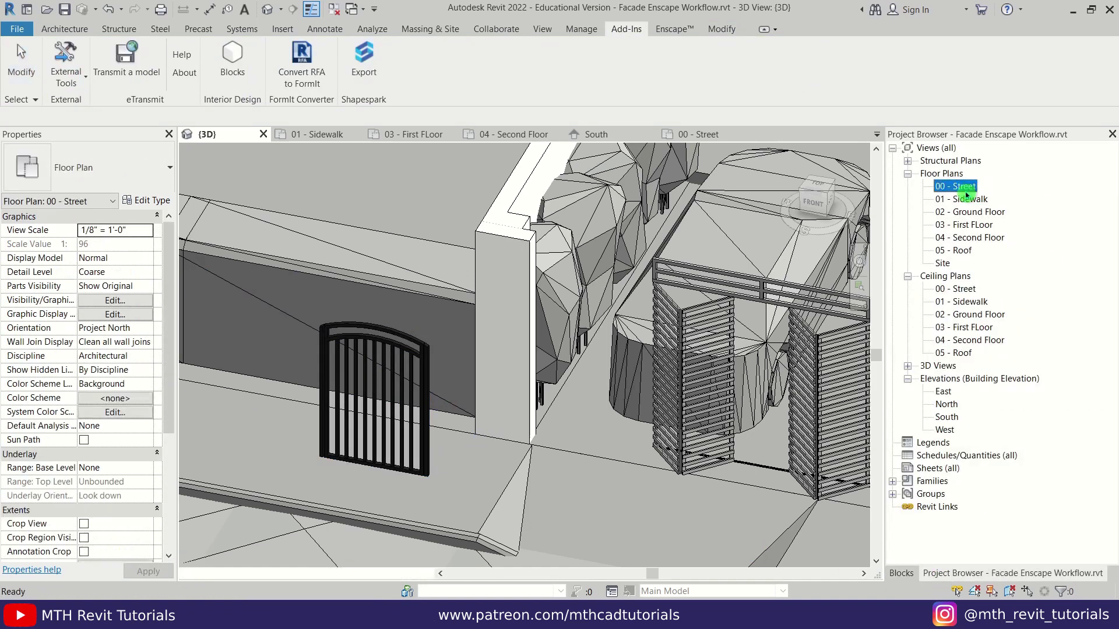
pyautogui.doubleClick(964, 187)
pyautogui.scroll(-3, 608, 450)
pyautogui.scroll(5, 587, 370)
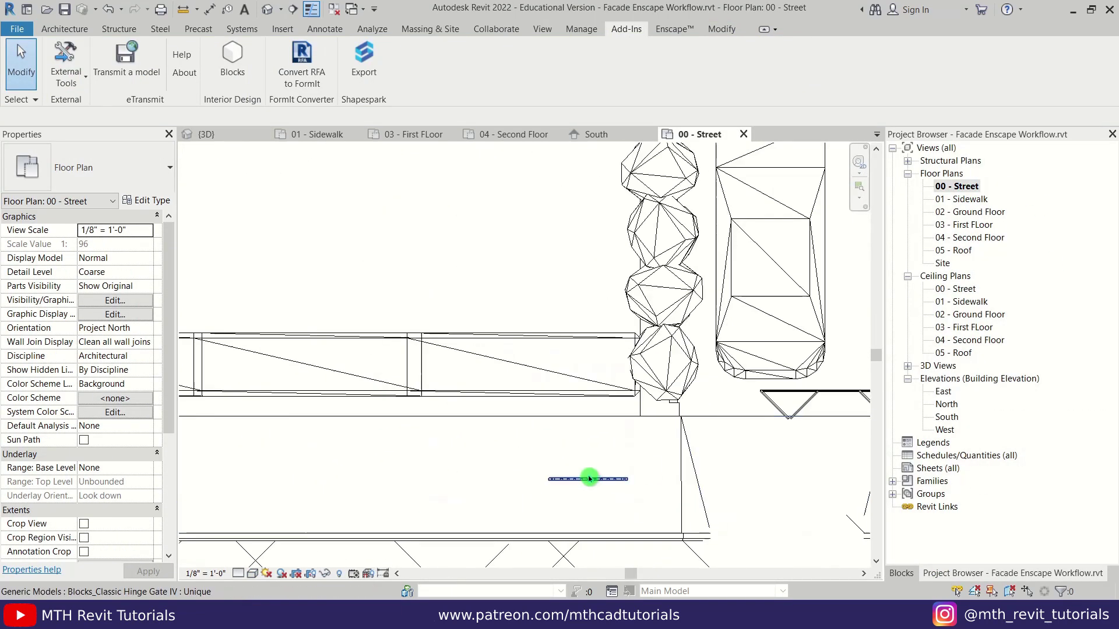
pyautogui.moveTo(588, 479); pyautogui.dragTo(591, 406)
pyautogui.click(759, 479)
# Copy the 18" x 18" driveway column to the free west end of the classic hinge gate
pyautogui.scroll(3, 589, 405)
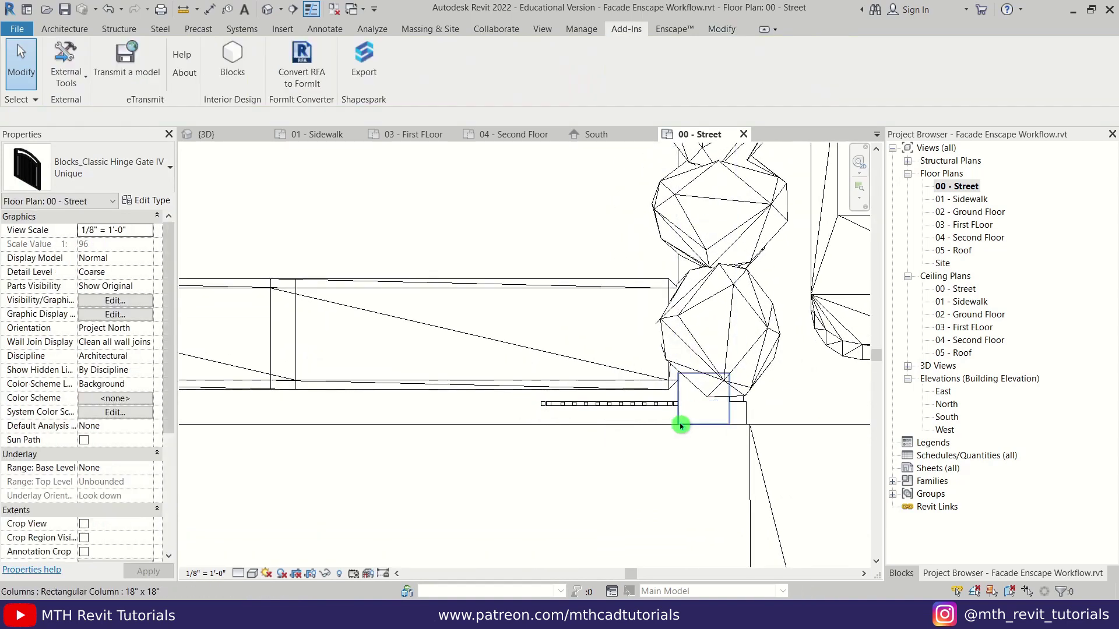
pyautogui.click(681, 425)
pyautogui.press('c')
pyautogui.press('o')
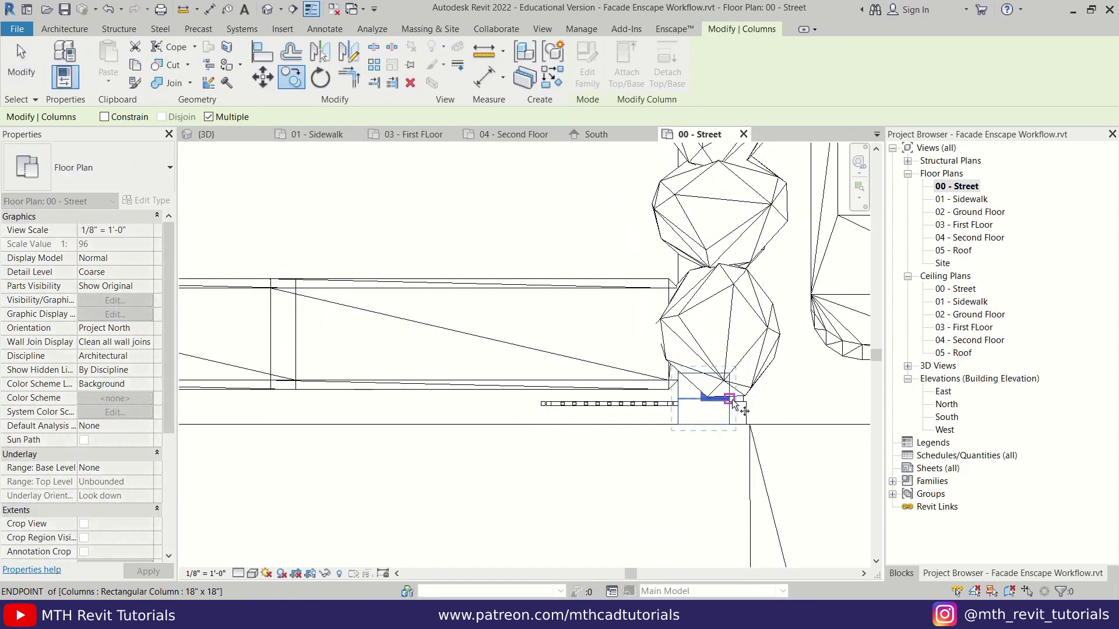
pyautogui.click(729, 400)
pyautogui.click(540, 400)
pyautogui.press('Escape')
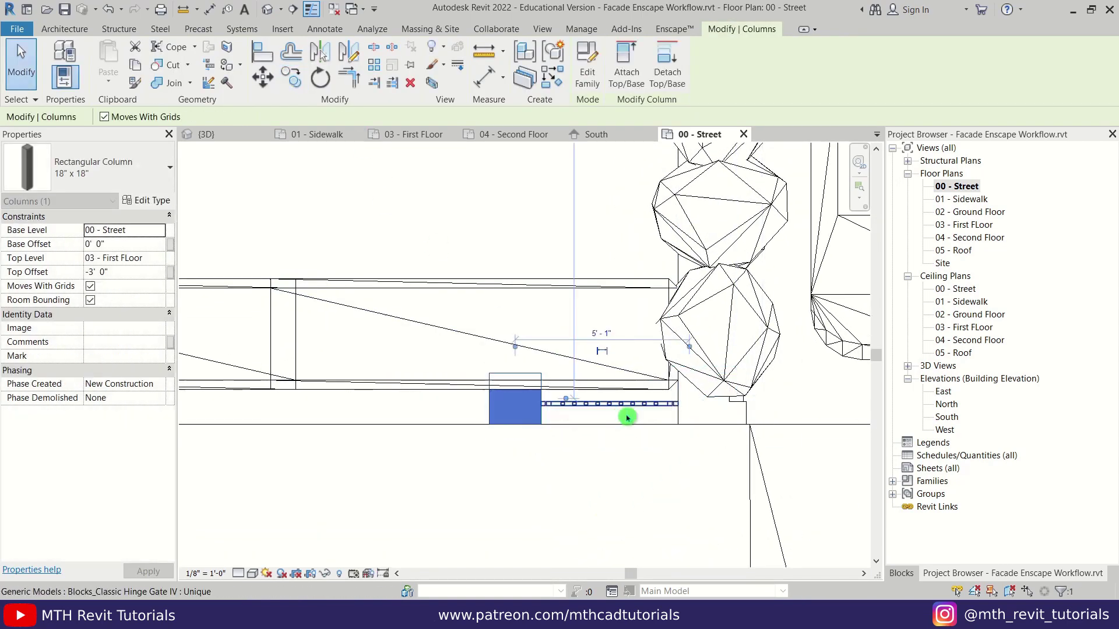
# Duplicate the copied column's type as 8" and set its depth and width to 8"
pyautogui.click(145, 200)
pyautogui.click(644, 177)
pyautogui.write('6')
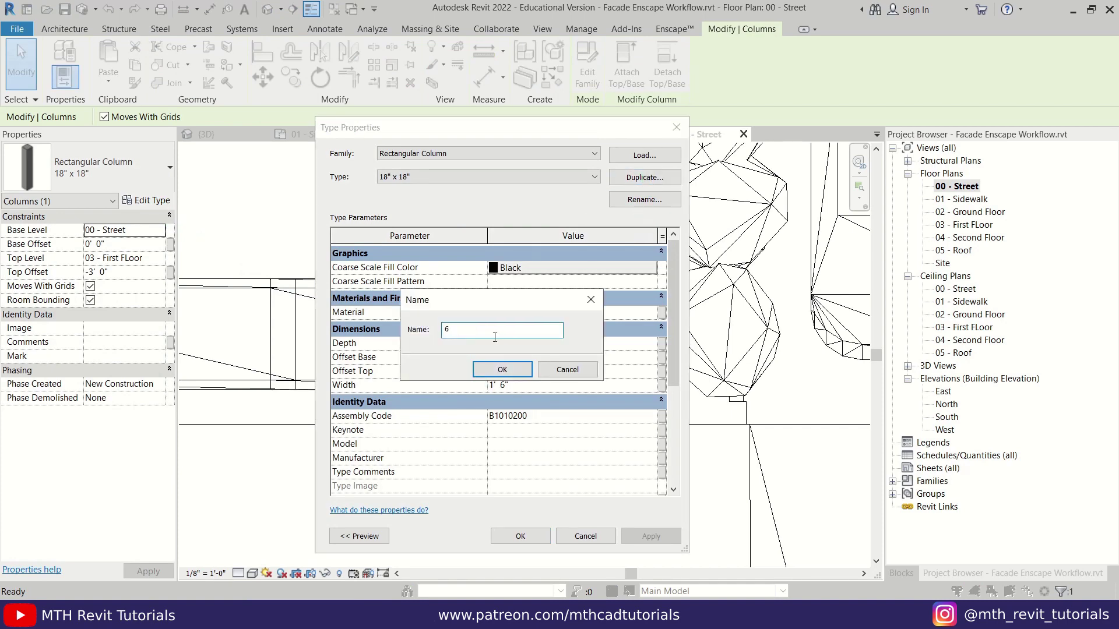
pyautogui.moveTo(453, 436); pyautogui.dragTo(472, 286)
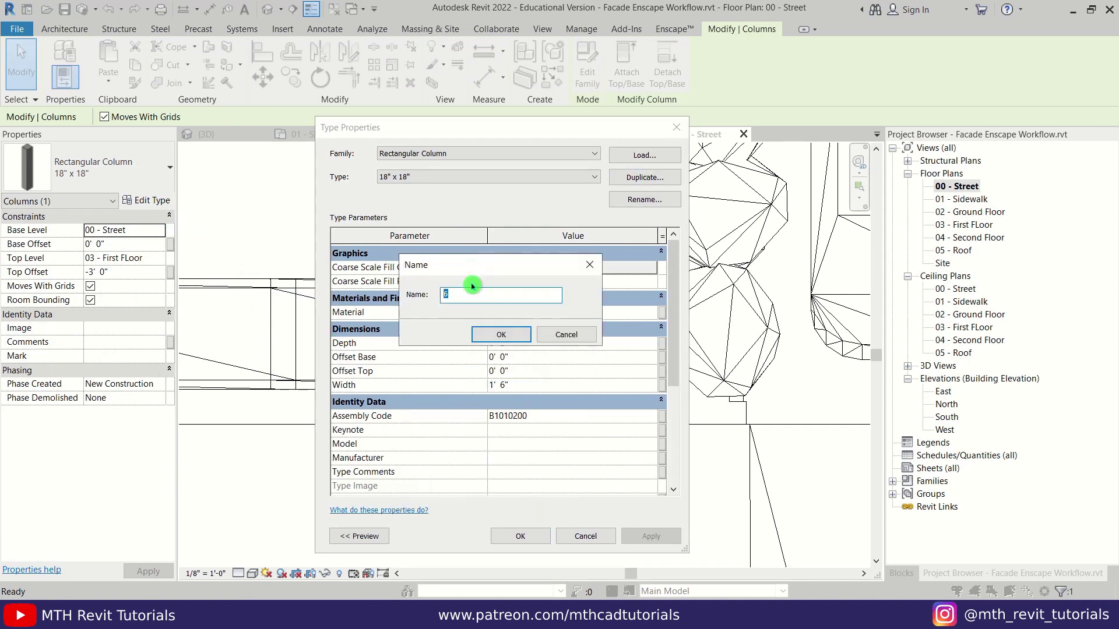
pyautogui.press('Return')
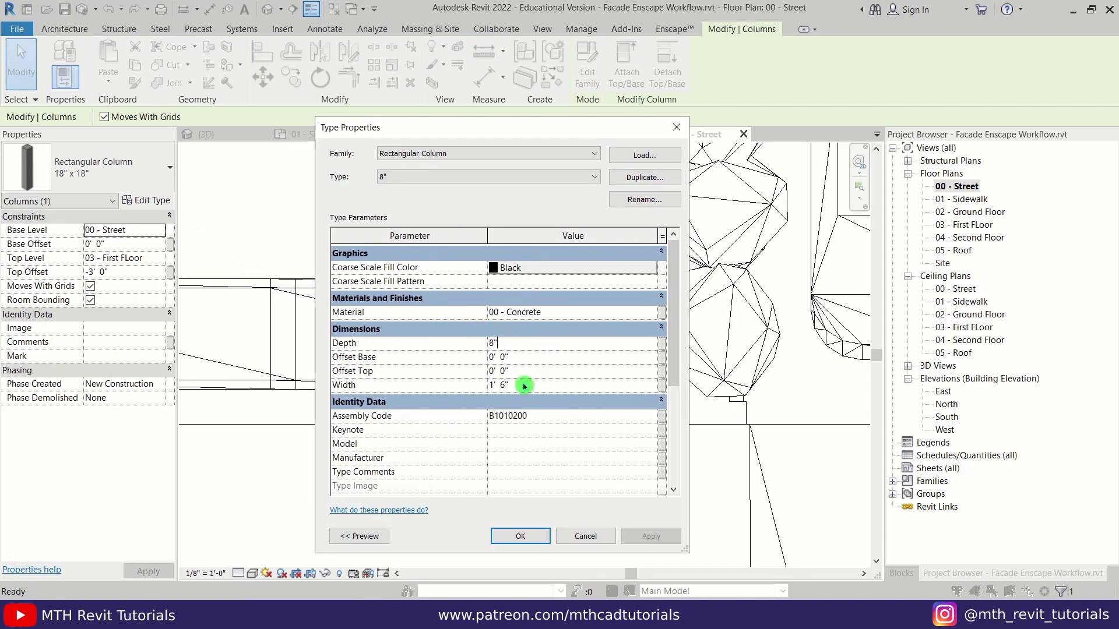
pyautogui.click(504, 541)
# Move the 8" column against the west end of the classic hinge gate, centred on the gate line
pyautogui.scroll(5, 518, 391)
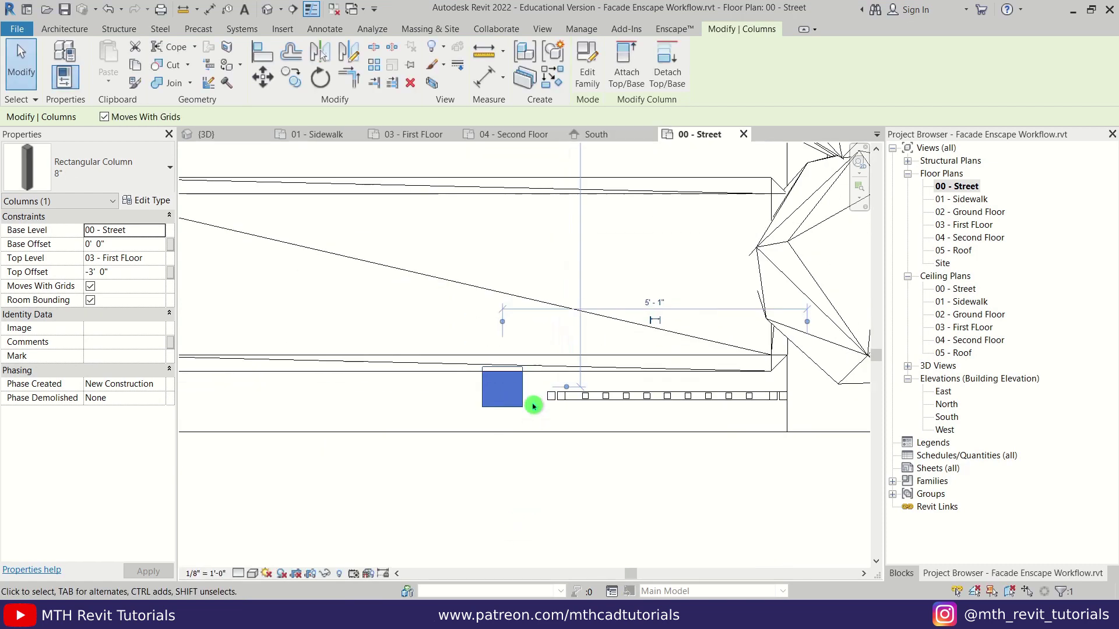
pyautogui.press('m')
pyautogui.press('v')
pyautogui.click(559, 399)
pyautogui.scroll(-2, 510, 415)
# Copy the gate and its 8" column end to end four times westward along the front wall
pyautogui.keyDown('ctrl'); pyautogui.click(605, 408); pyautogui.keyUp('ctrl')
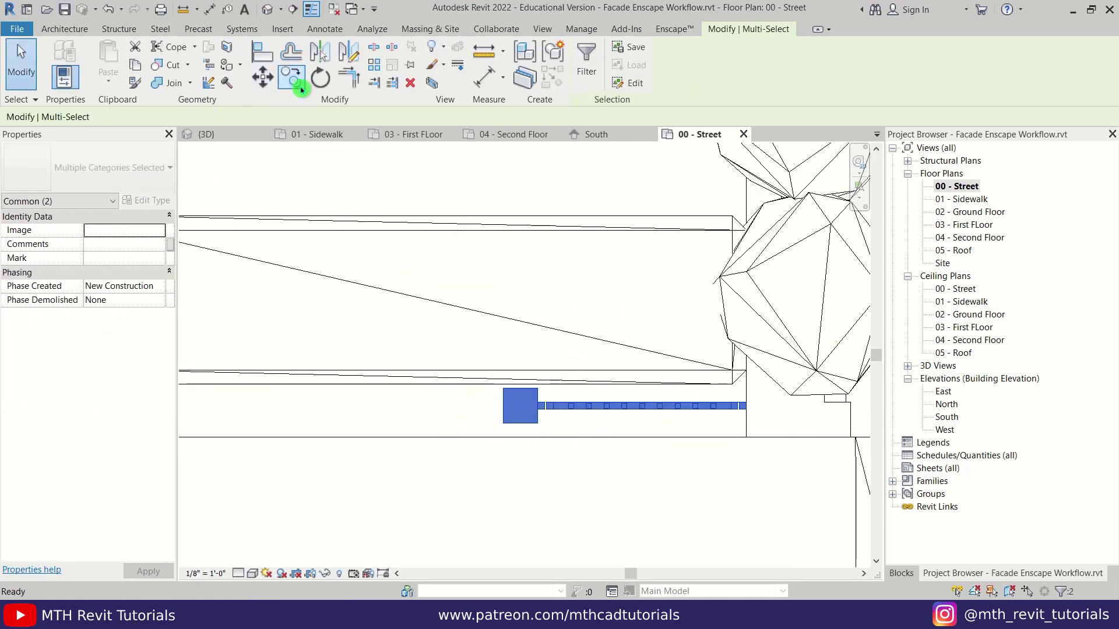
pyautogui.click(295, 81)
pyautogui.click(746, 404)
pyautogui.click(505, 404)
pyautogui.scroll(-2, 499, 403)
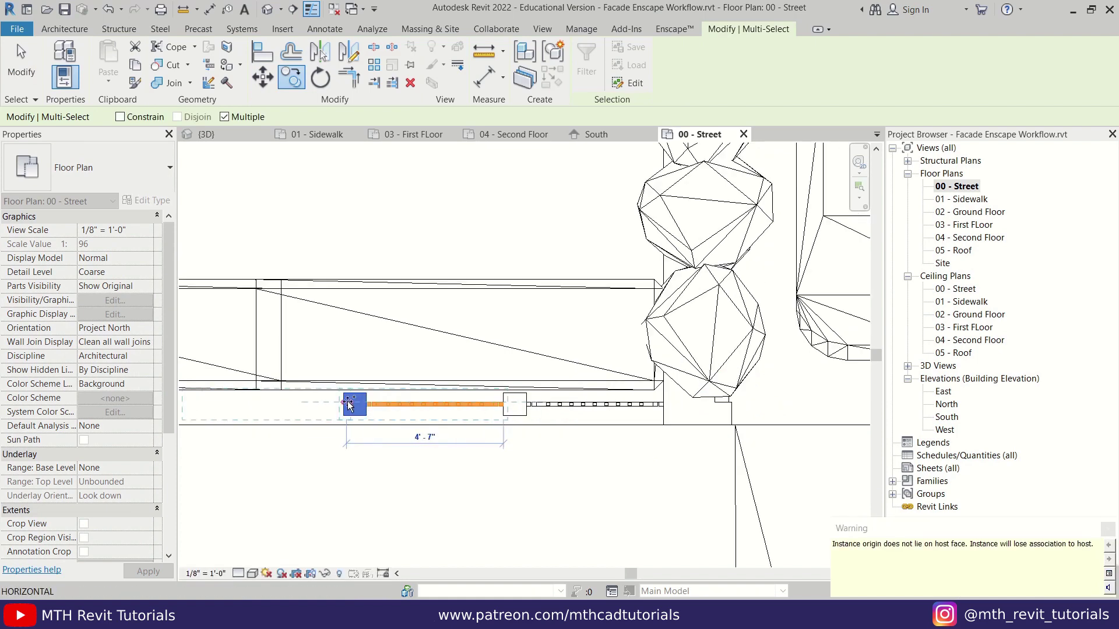
pyautogui.click(345, 402)
pyautogui.moveTo(345, 402); pyautogui.dragTo(649, 384, button='middle')
pyautogui.click(487, 384)
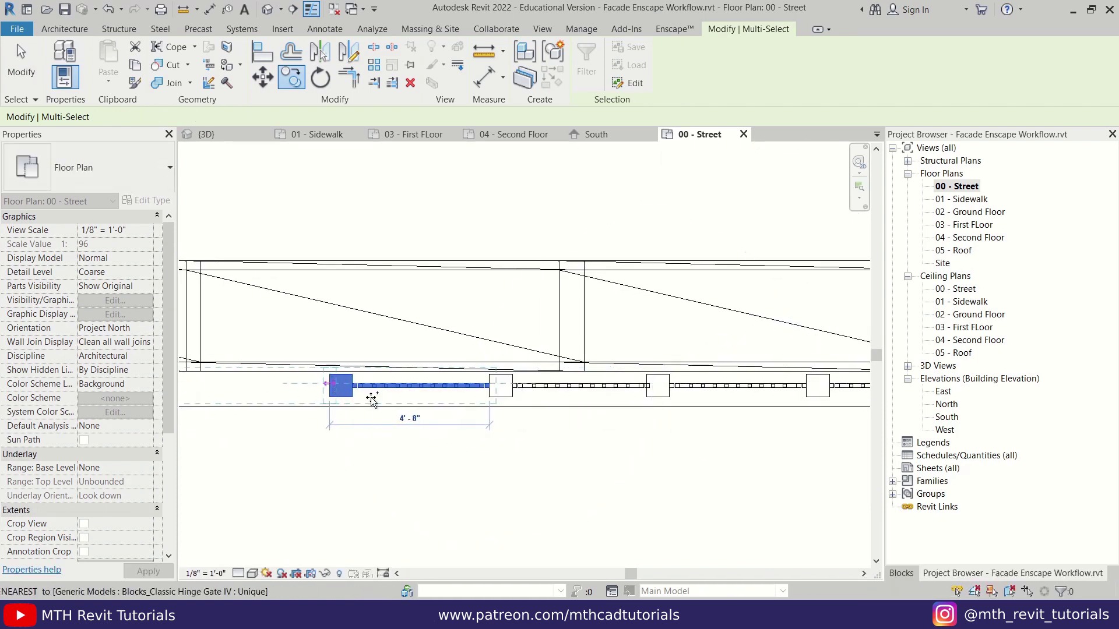
pyautogui.press('Escape')
# Copy the three westernmost gate-and-column bays together to extend the fence to eight bays
pyautogui.scroll(-3, 228, 379)
pyautogui.moveTo(275, 327); pyautogui.dragTo(414, 311, button='middle')
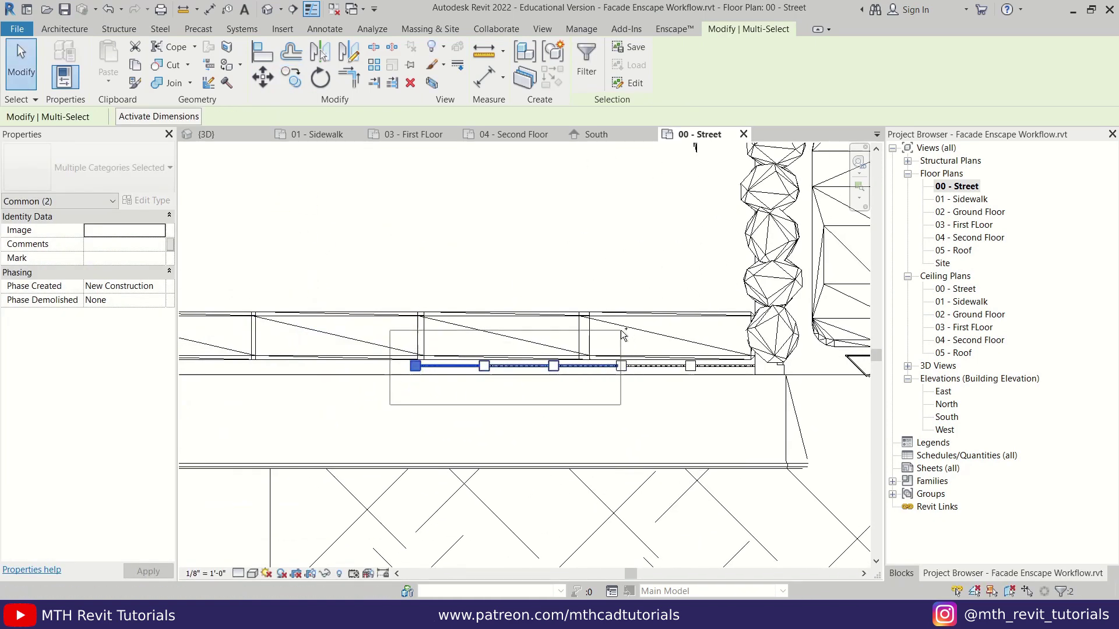
pyautogui.press('c')
pyautogui.press('o')
pyautogui.click(619, 367)
pyautogui.scroll(3, 621, 370)
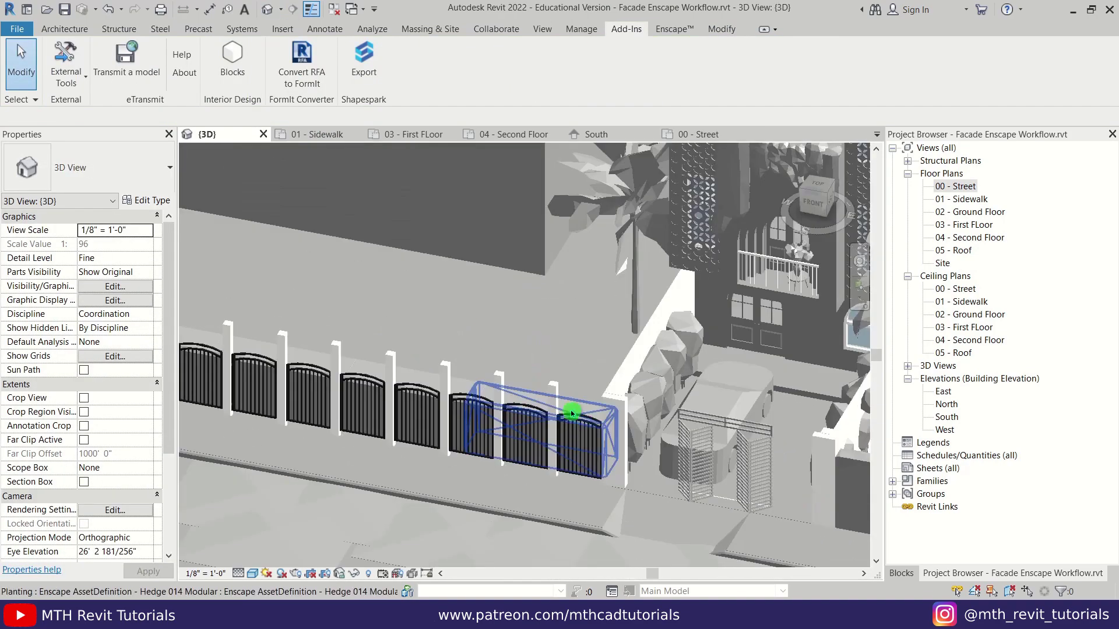
# Select all eight 8" fence columns in the 3D view and set their top offset to -6'
pyautogui.click(552, 428)
pyautogui.keyDown('ctrl'); pyautogui.click(496, 376); pyautogui.keyUp('ctrl')
pyautogui.keyDown('ctrl'); pyautogui.click(444, 379); pyautogui.keyUp('ctrl')
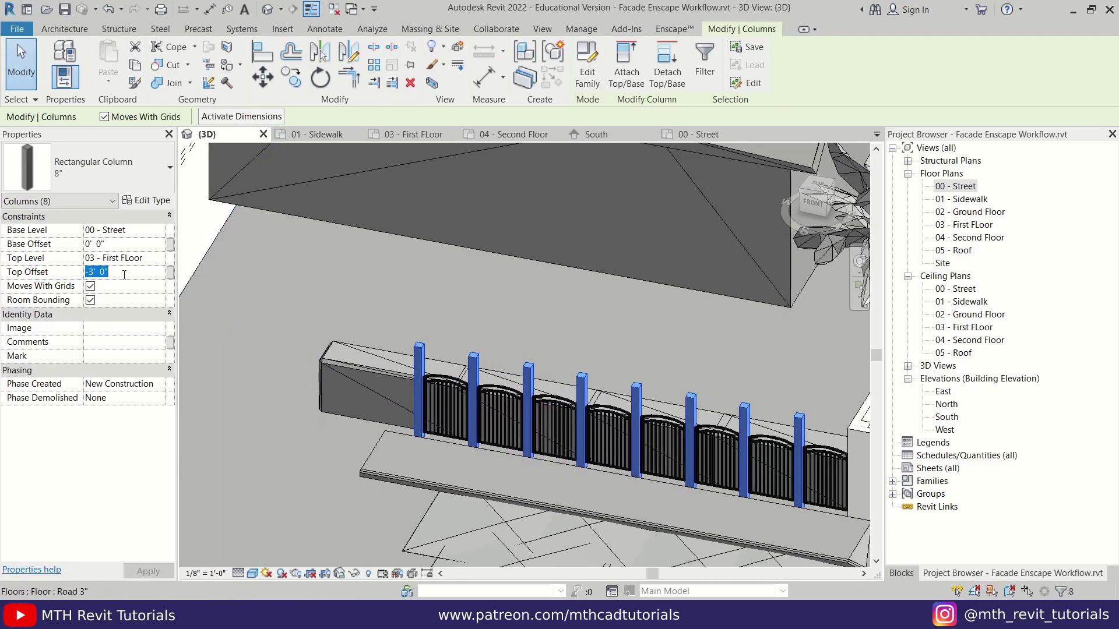
pyautogui.write('-6')
pyautogui.click(642, 382)
# Set the height of the fence gate nearest the driveway column to 7'
pyautogui.scroll(-2, 624, 447)
pyautogui.moveTo(791, 473); pyautogui.dragTo(602, 438, button='middle')
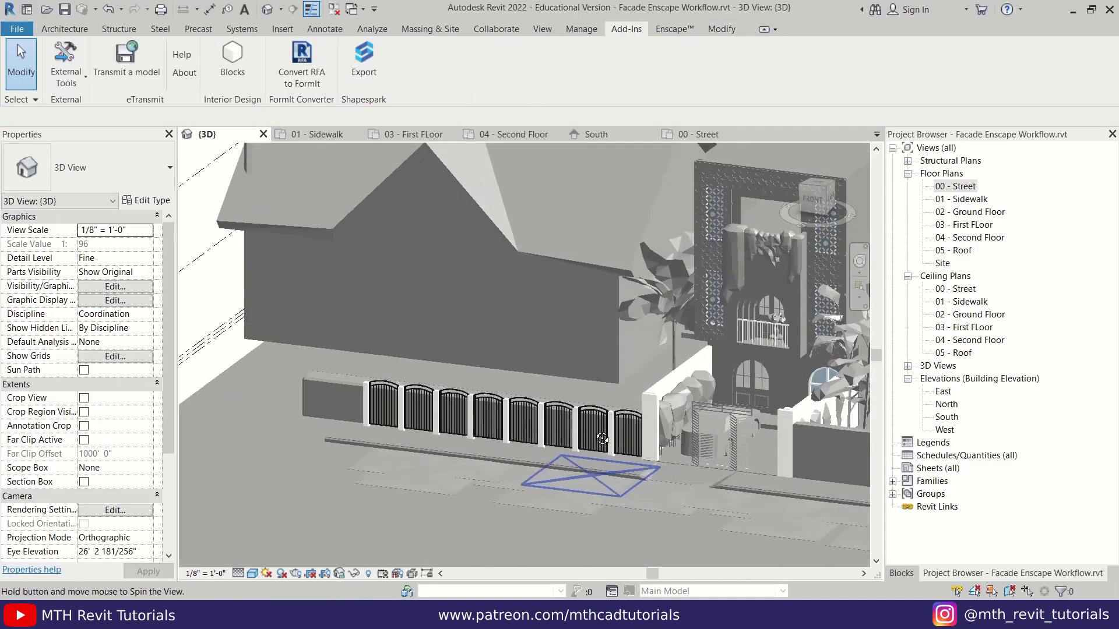
pyautogui.moveTo(687, 513); pyautogui.dragTo(574, 485, button='middle')
pyautogui.scroll(4, 501, 415)
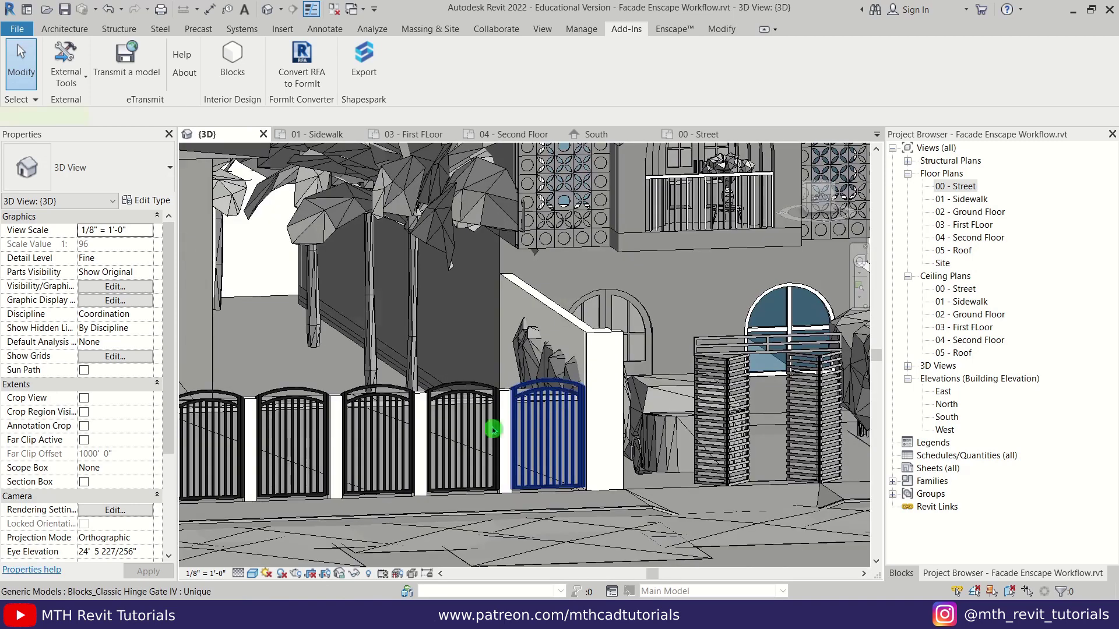
pyautogui.moveTo(492, 431); pyautogui.dragTo(591, 433, button='middle')
pyautogui.click(636, 430)
pyautogui.press('Return')
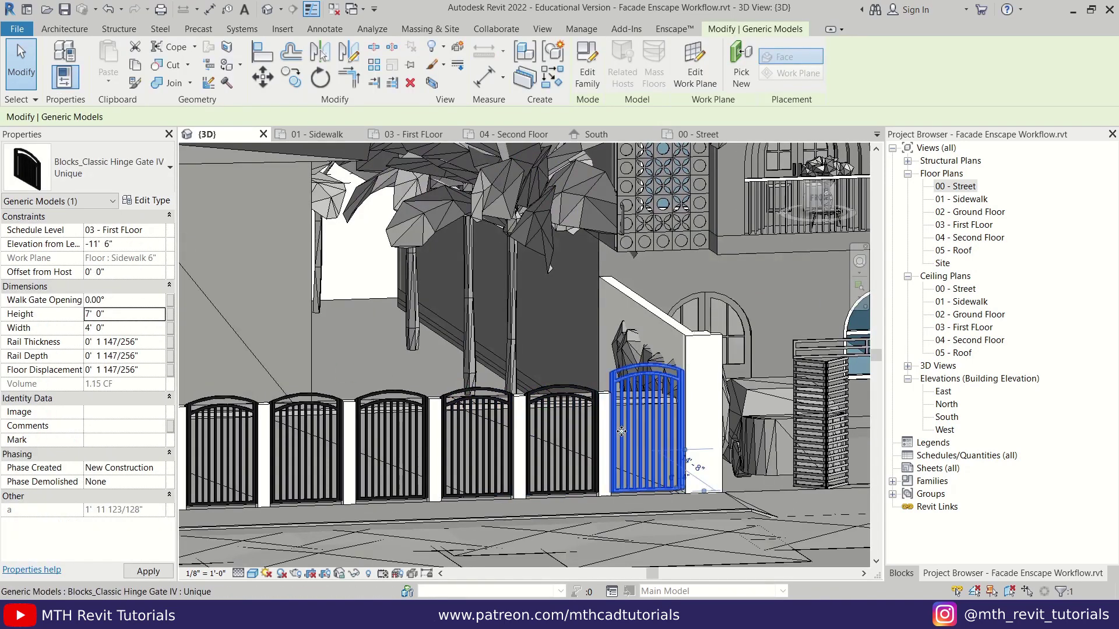
# Select all instances of the classic hinge gate and set their height to 7'
pyautogui.press('Escape')
pyautogui.rightClick(591, 424)
pyautogui.moveTo(688, 245)
pyautogui.click(831, 258)
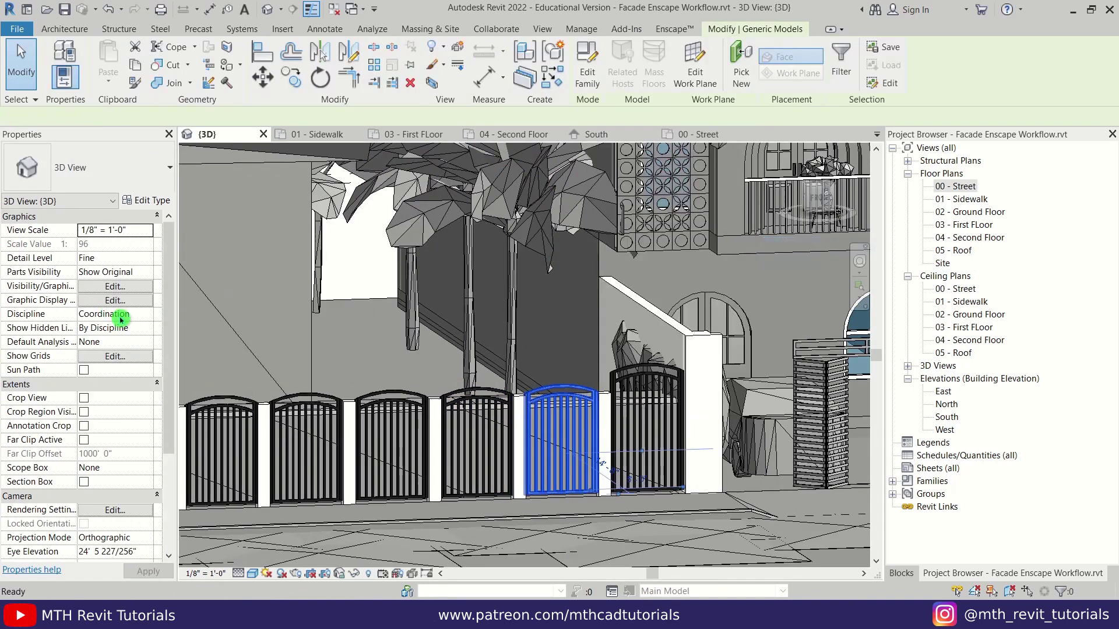
pyautogui.scroll(-2, 631, 456)
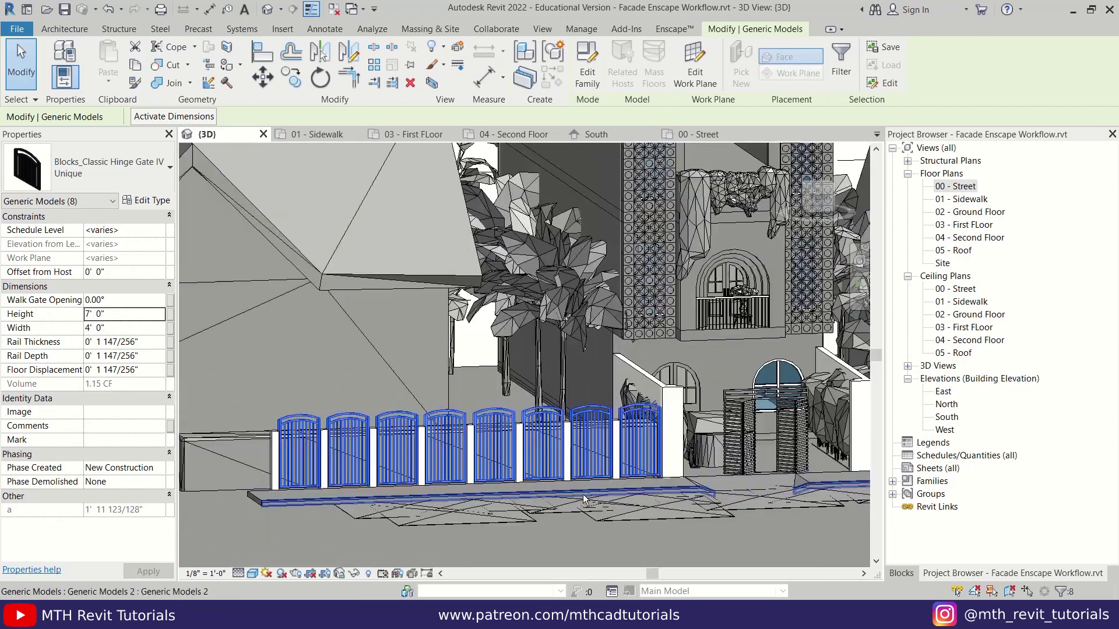
# Examine the gate fence from several sides and the folding gate at the driveway entrance in the 3D view
pyautogui.keyDown('shift'); pyautogui.moveTo(631, 456); pyautogui.dragTo(518, 519, button='middle'); pyautogui.keyUp('shift')
pyautogui.click(517, 415)
pyautogui.click(495, 425)
pyautogui.keyDown('ctrl'); pyautogui.click(568, 466); pyautogui.keyUp('ctrl')
pyautogui.keyDown('shift'); pyautogui.moveTo(491, 414); pyautogui.dragTo(647, 408, button='middle'); pyautogui.keyUp('shift')
pyautogui.click(530, 434)
pyautogui.scroll(-3, 530, 434)
pyautogui.scroll(3, 647, 408)
pyautogui.click(699, 466)
pyautogui.scroll(5, 699, 467)
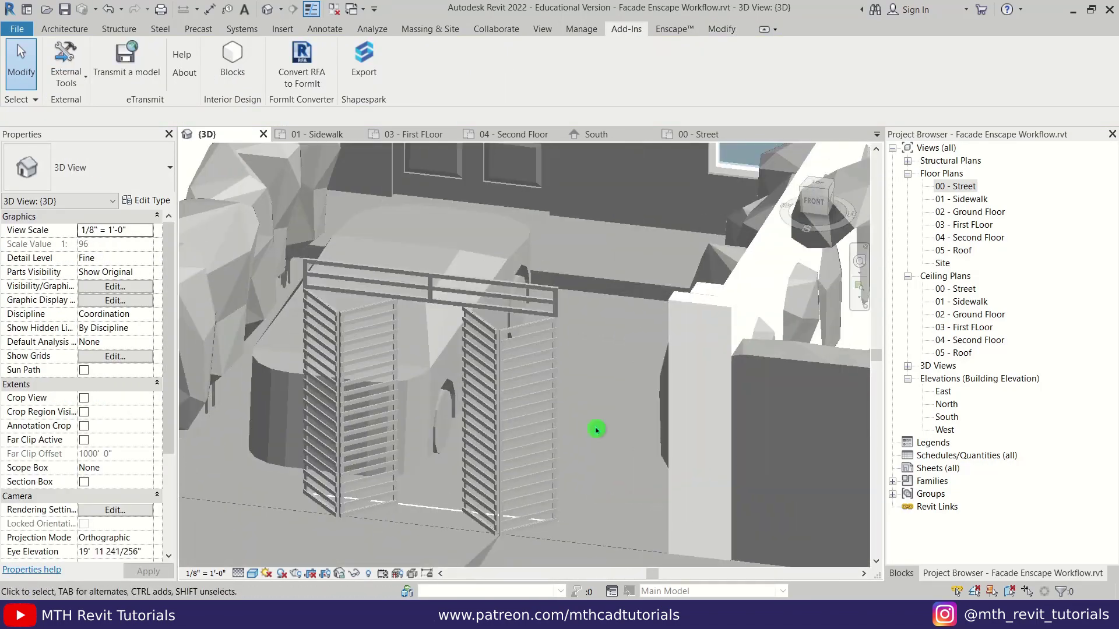
# Dimension the driveway opening between its two side columns in the 01 - Sidewalk floor plan
pyautogui.click(307, 135)
pyautogui.scroll(5, 545, 332)
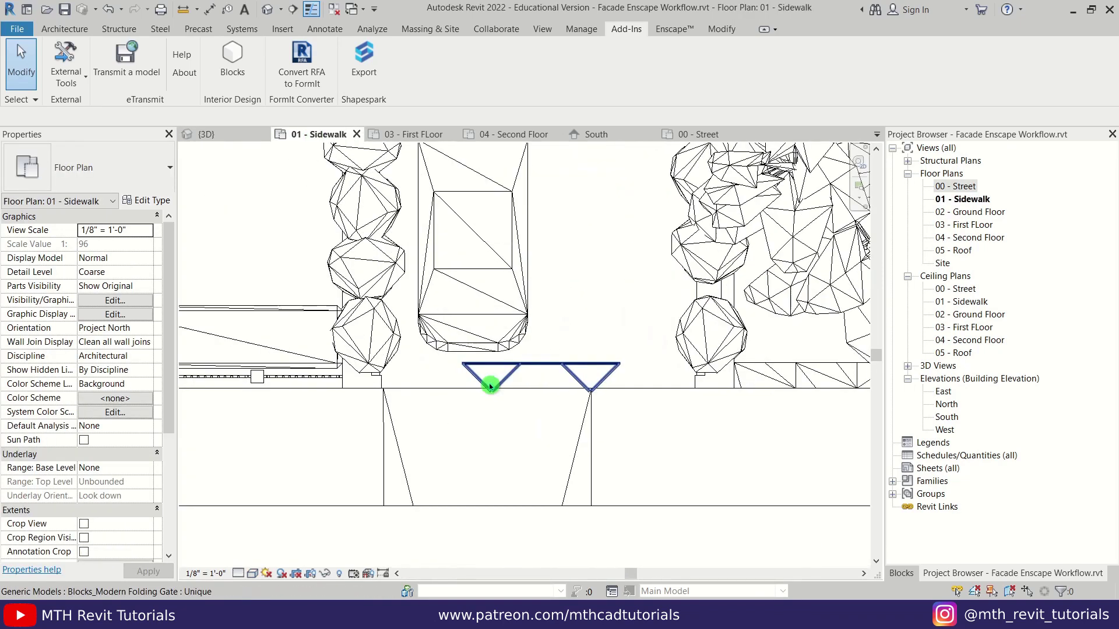
pyautogui.press('Escape')
pyautogui.press('d')
pyautogui.press('i')
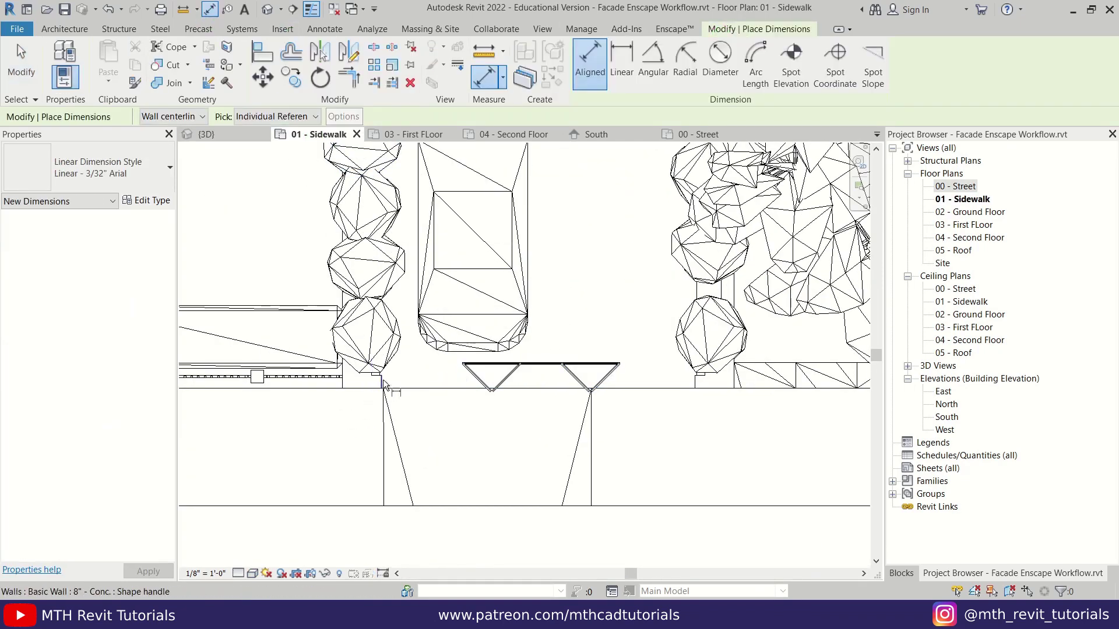
pyautogui.click(381, 387)
pyautogui.click(695, 387)
pyautogui.click(653, 444)
pyautogui.press('Escape')
pyautogui.press('Escape')
# Set the width of the modern folding gate at the driveway entrance to 16'
pyautogui.click(590, 388)
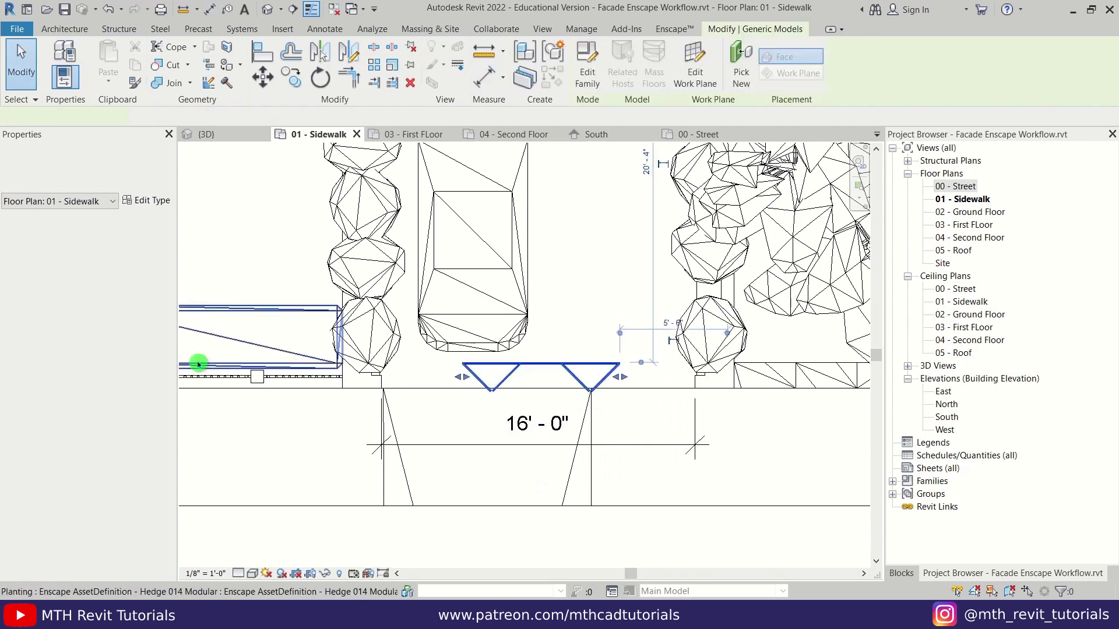
pyautogui.click(147, 299)
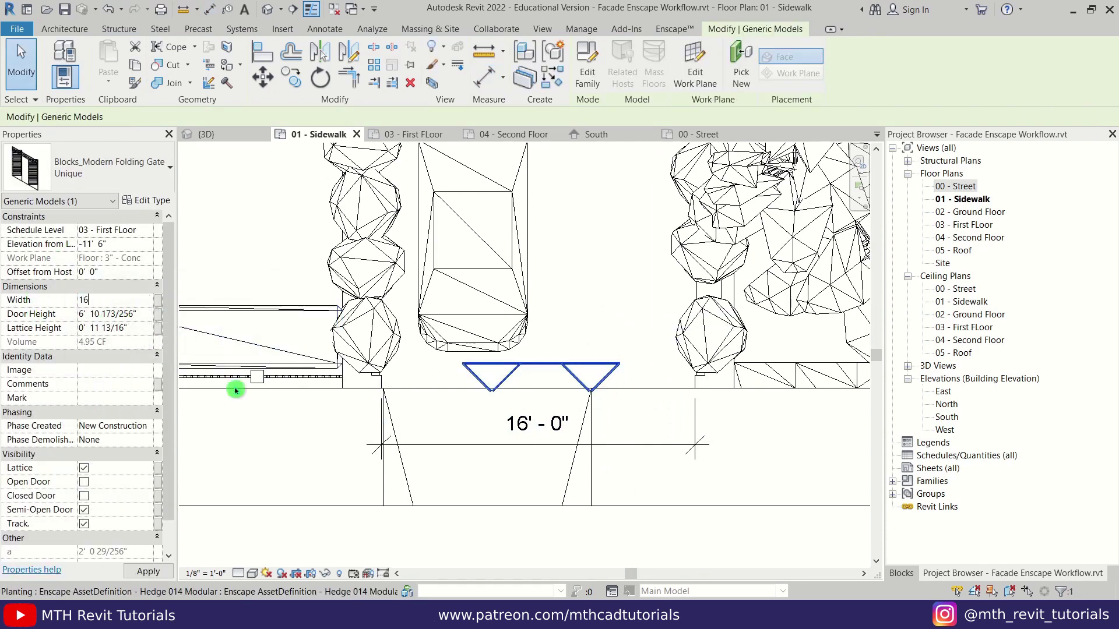
pyautogui.press('Return')
# Move the folding gate between the two driveway columns so its end meets the inner face of the column
pyautogui.scroll(3, 400, 402)
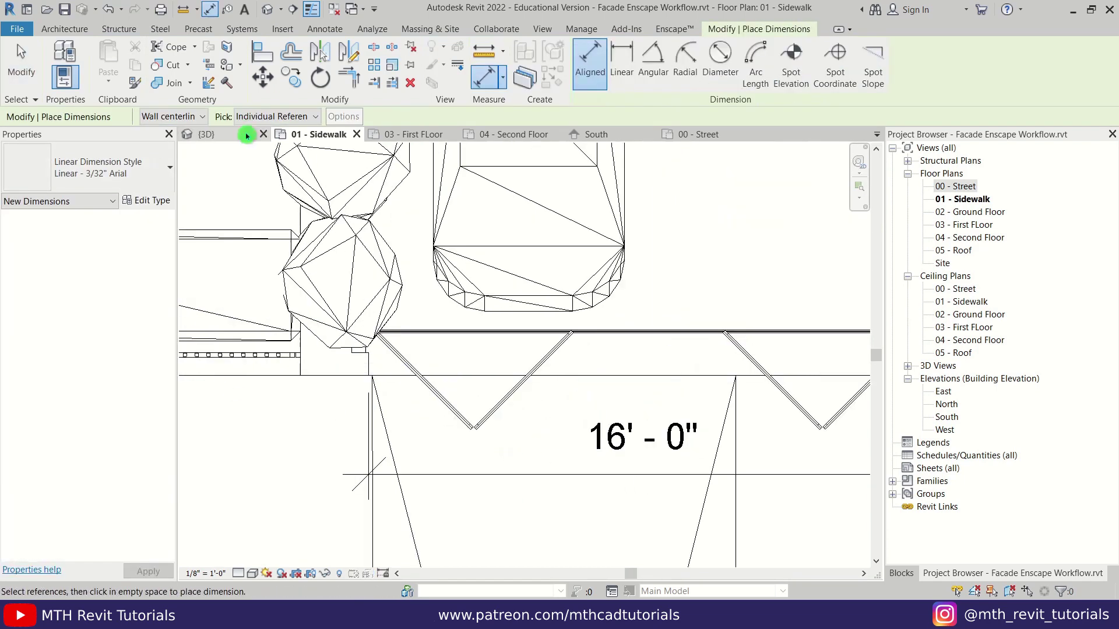
pyautogui.click(263, 78)
pyautogui.moveTo(816, 350); pyautogui.dragTo(478, 325, button='middle')
pyautogui.scroll(2, 563, 329)
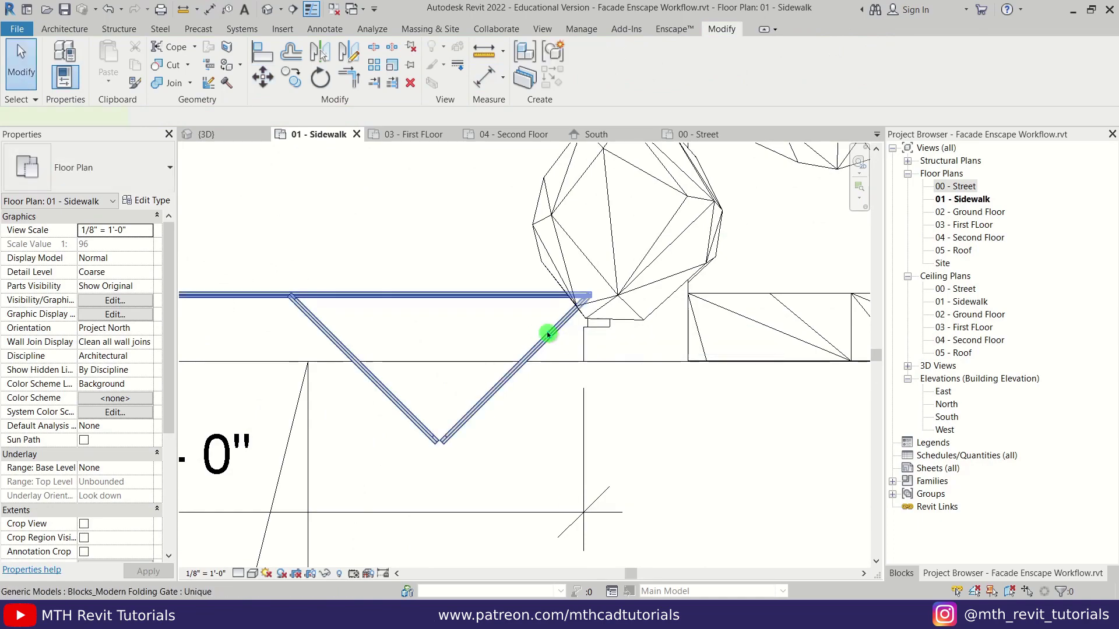
pyautogui.click(561, 327)
pyautogui.click(587, 300)
pyautogui.click(584, 344)
pyautogui.click(711, 437)
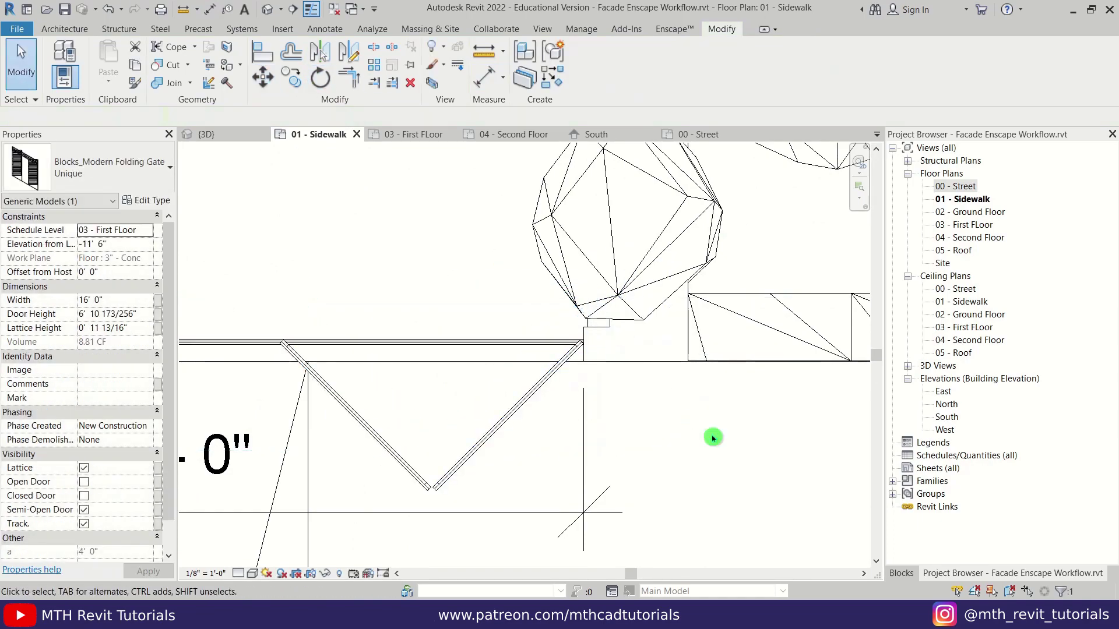
# In the 3D view, show the folding gate as Closed Door with Semi-Open Door turned off, and save the project
pyautogui.scroll(-2, 712, 437)
pyautogui.moveTo(711, 437); pyautogui.dragTo(797, 434, button='middle')
pyautogui.click(269, 10)
pyautogui.scroll(-2, 541, 452)
pyautogui.scroll(1, 598, 448)
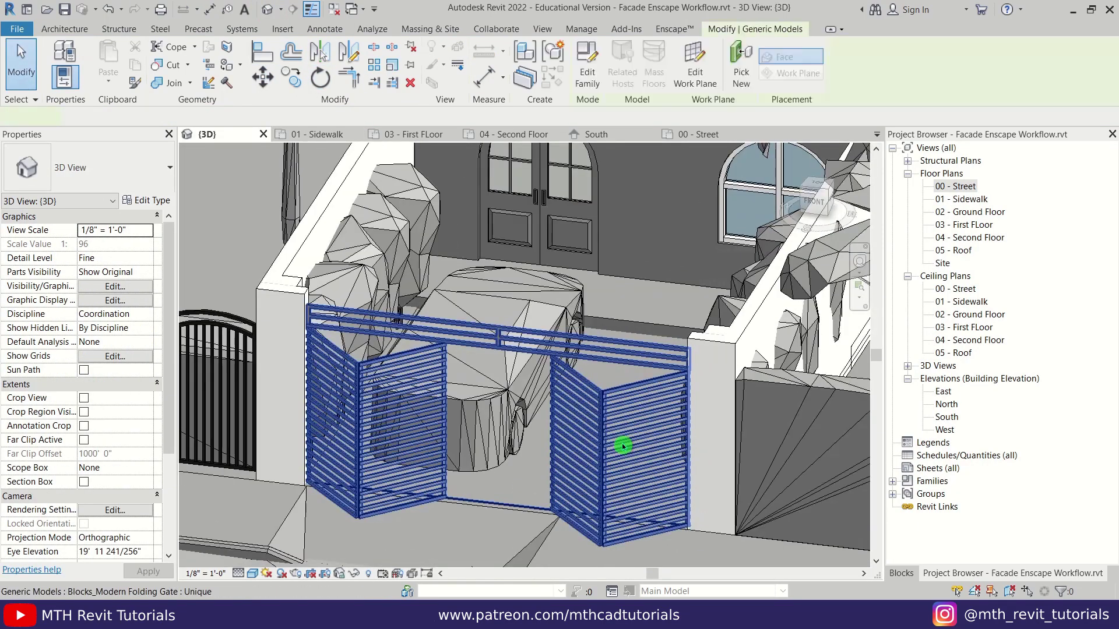
pyautogui.click(621, 443)
pyautogui.click(85, 497)
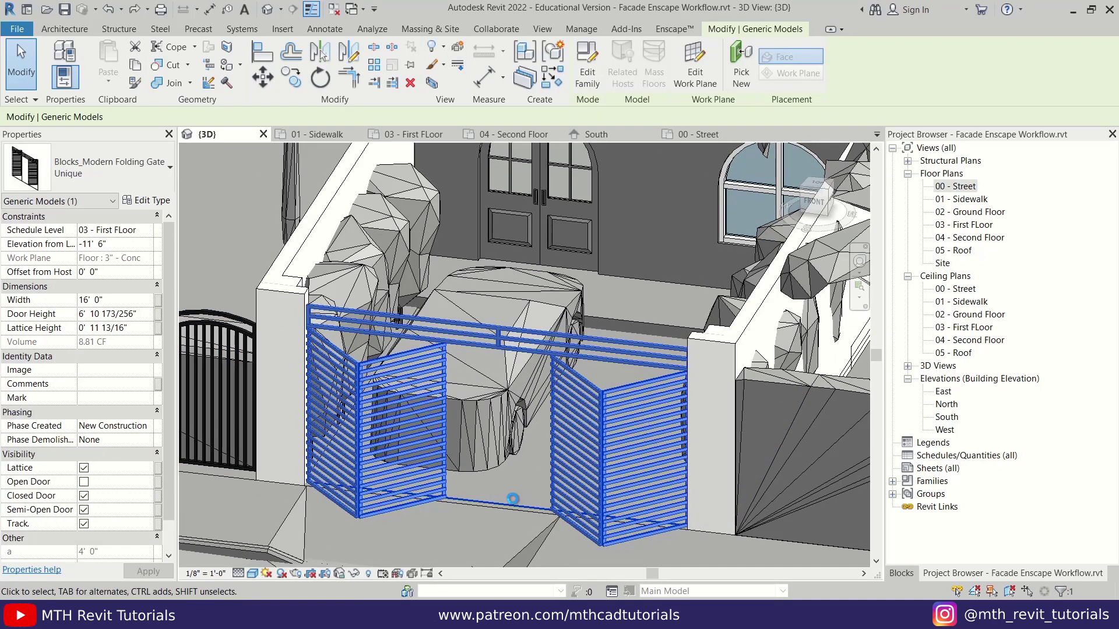
pyautogui.keyDown('shift'); pyautogui.moveTo(435, 450); pyautogui.dragTo(461, 449, button='middle'); pyautogui.keyUp('shift')
pyautogui.click(83, 523)
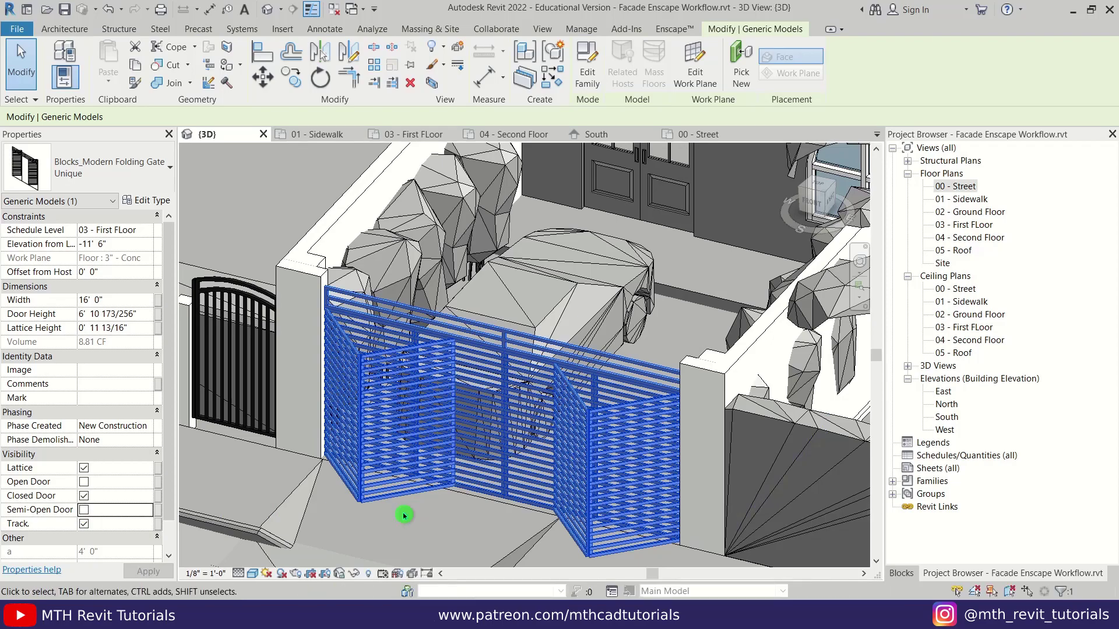
pyautogui.scroll(-2, 404, 516)
pyautogui.press('Escape')
pyautogui.keyDown('shift'); pyautogui.moveTo(387, 509); pyautogui.dragTo(332, 516, button='middle'); pyautogui.keyUp('shift')
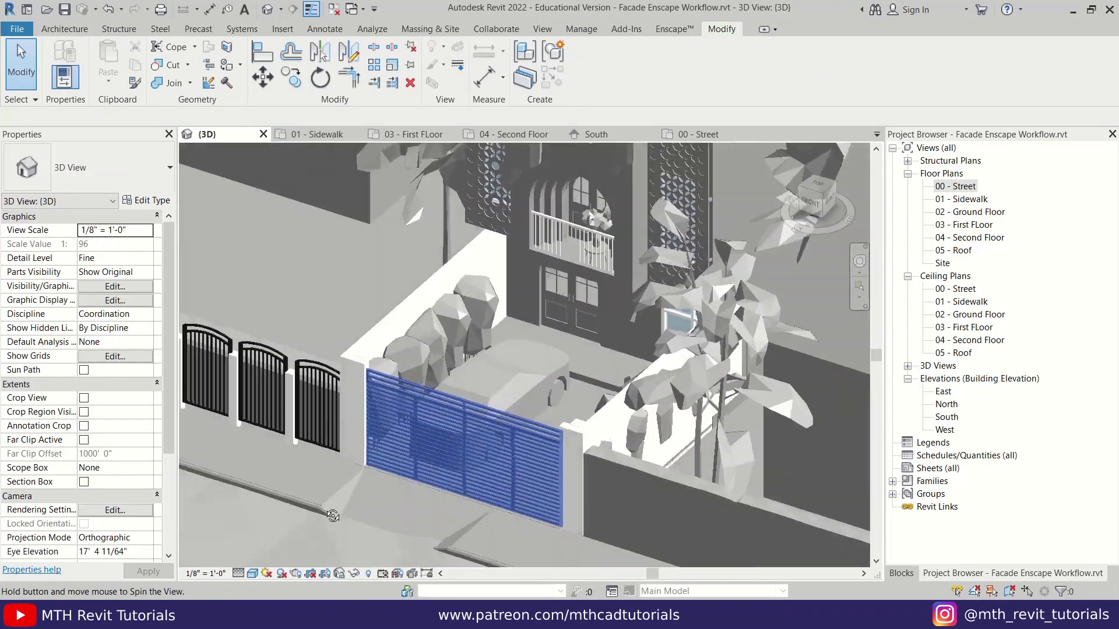
pyautogui.scroll(2, 520, 519)
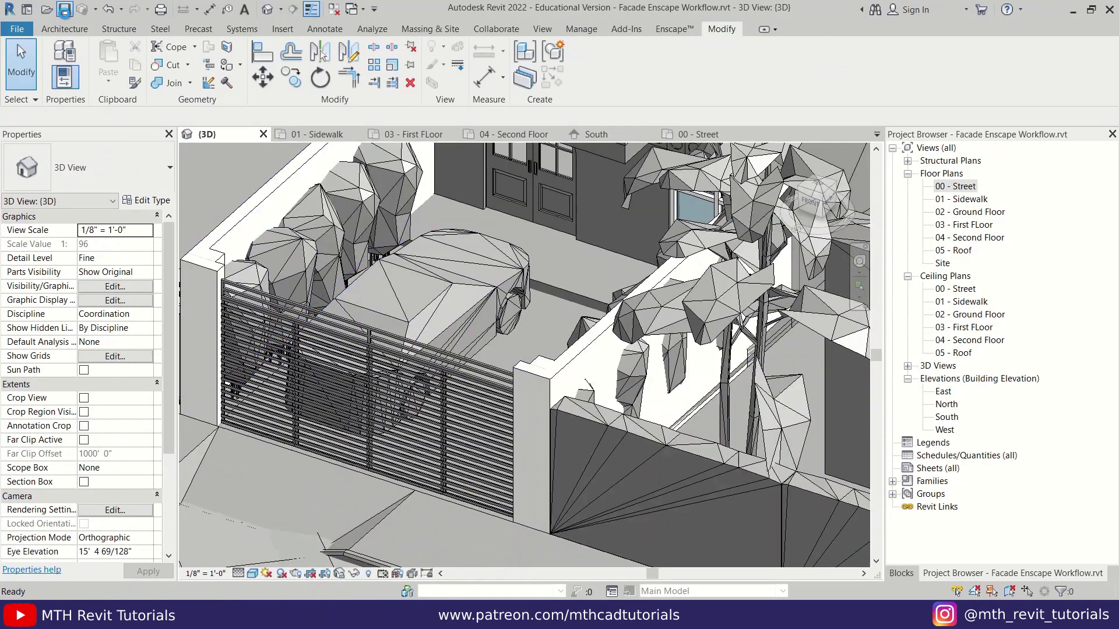
pyautogui.click(64, 10)
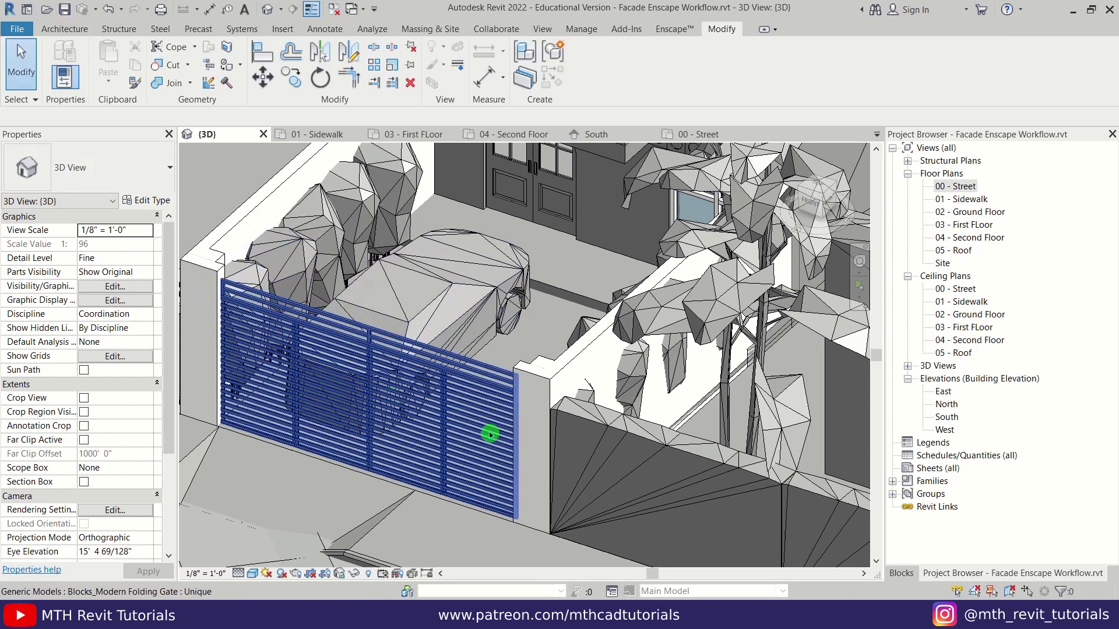
# Search the Blocks families for bollard and place an Elite Bollard on the sidewalk beside the driveway column
pyautogui.click(914, 580)
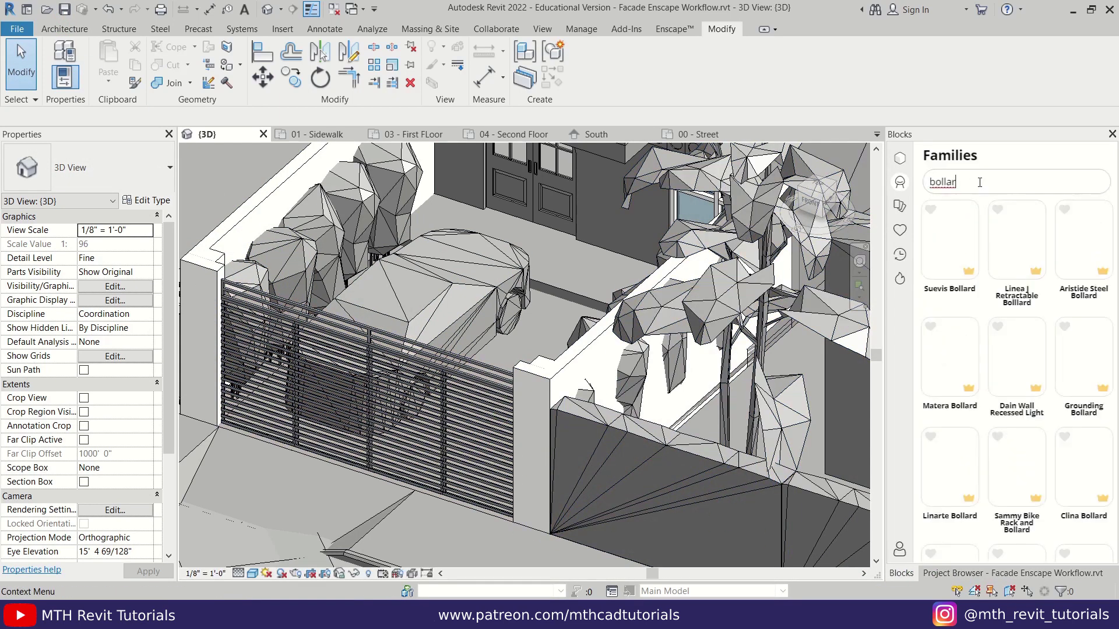
pyautogui.write('d')
pyautogui.scroll(-5, 981, 455)
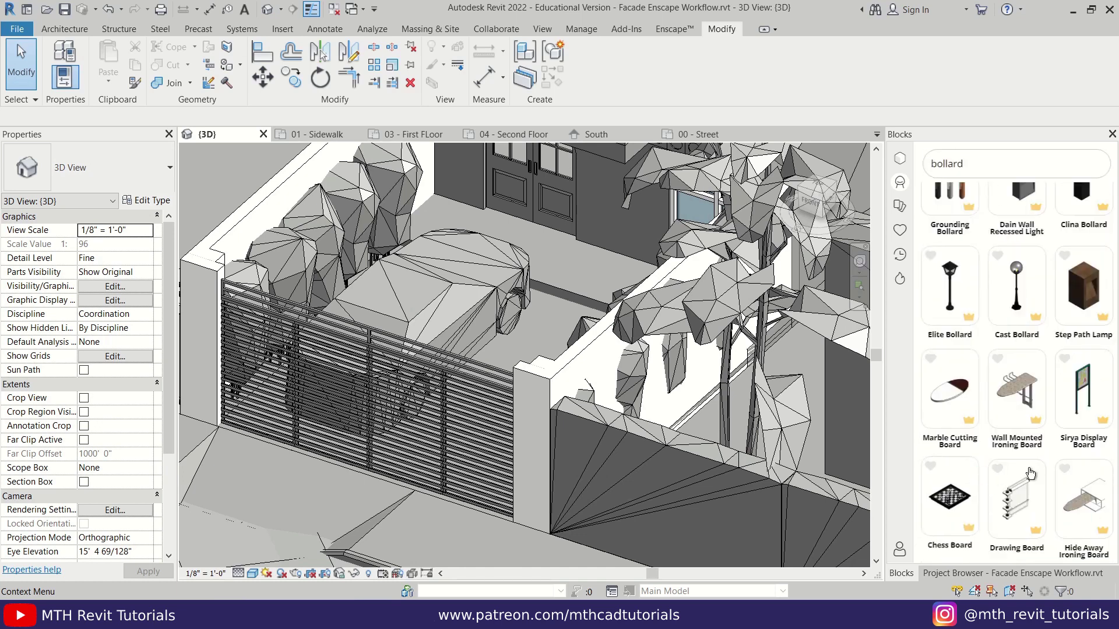
pyautogui.click(947, 293)
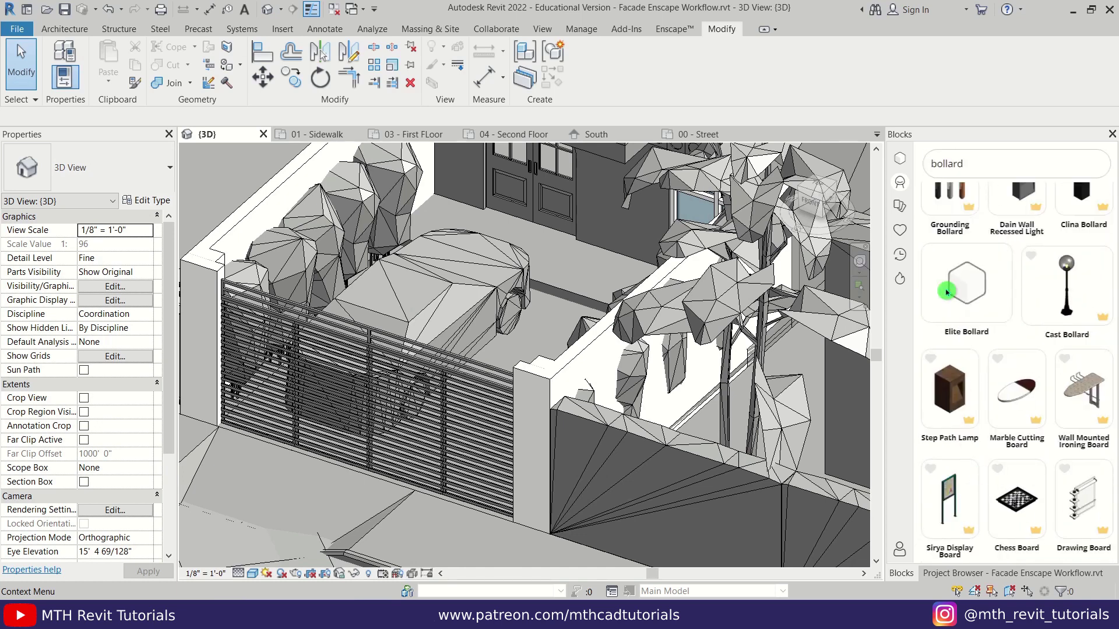
pyautogui.moveTo(542, 532); pyautogui.dragTo(554, 405, button='middle')
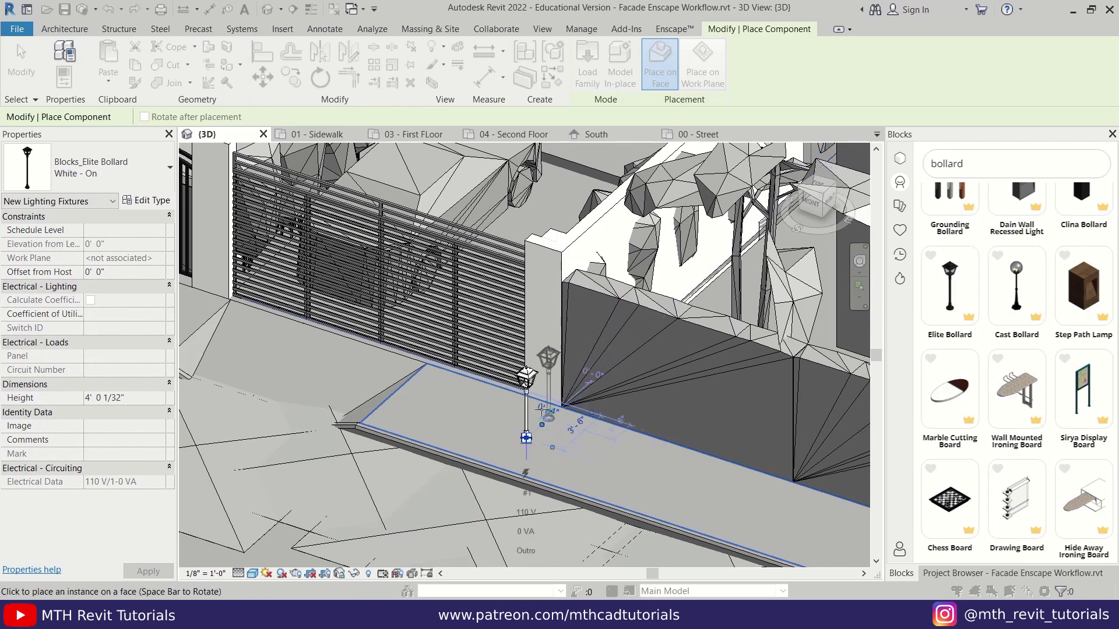
pyautogui.press('Escape')
# In the South elevation, select the Elite Bollard beside the driveway column and set its height to 2'
pyautogui.click(597, 134)
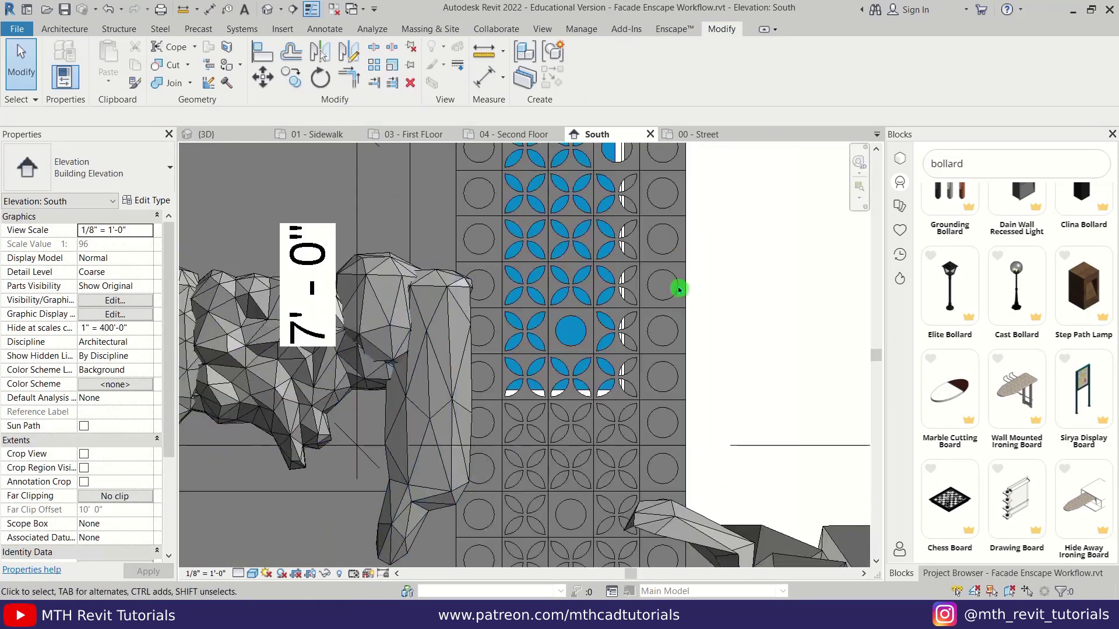
pyautogui.scroll(-3, 679, 289)
pyautogui.moveTo(678, 289); pyautogui.dragTo(722, 177, button='middle')
pyautogui.moveTo(700, 553); pyautogui.dragTo(587, 429, button='middle')
pyautogui.scroll(2, 624, 466)
pyautogui.moveTo(621, 413)
pyautogui.mouseDown()
pyautogui.moveTo(593, 173)
pyautogui.moveTo(586, 276)
pyautogui.moveTo(617, 406)
pyautogui.mouseUp()
pyautogui.click(659, 482)
pyautogui.scroll(2, 618, 489)
pyautogui.click(617, 397)
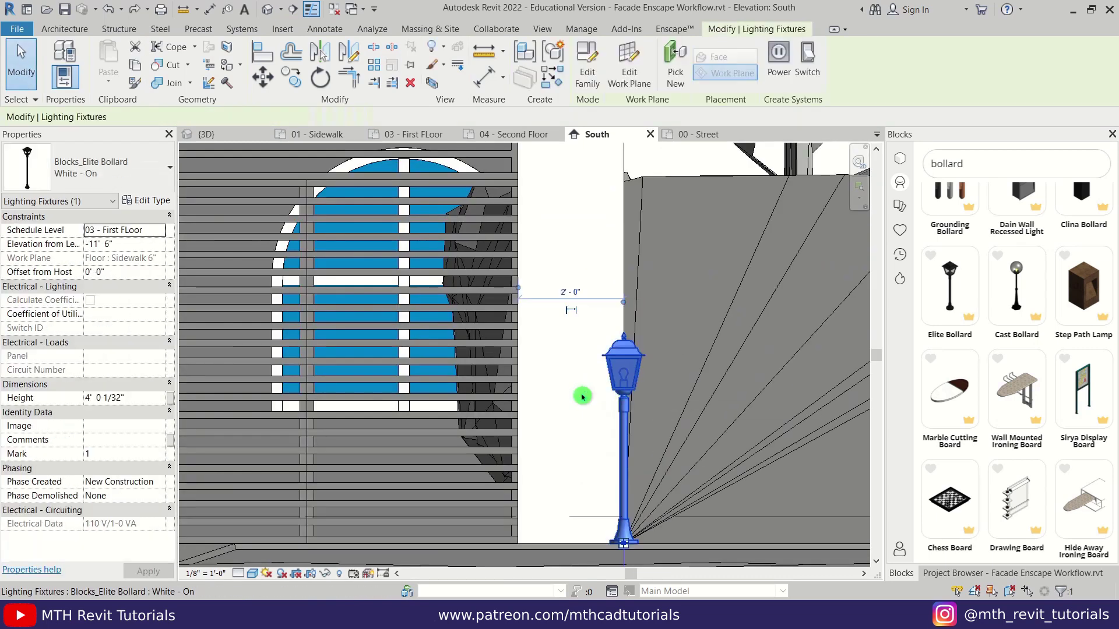
pyautogui.click(149, 402)
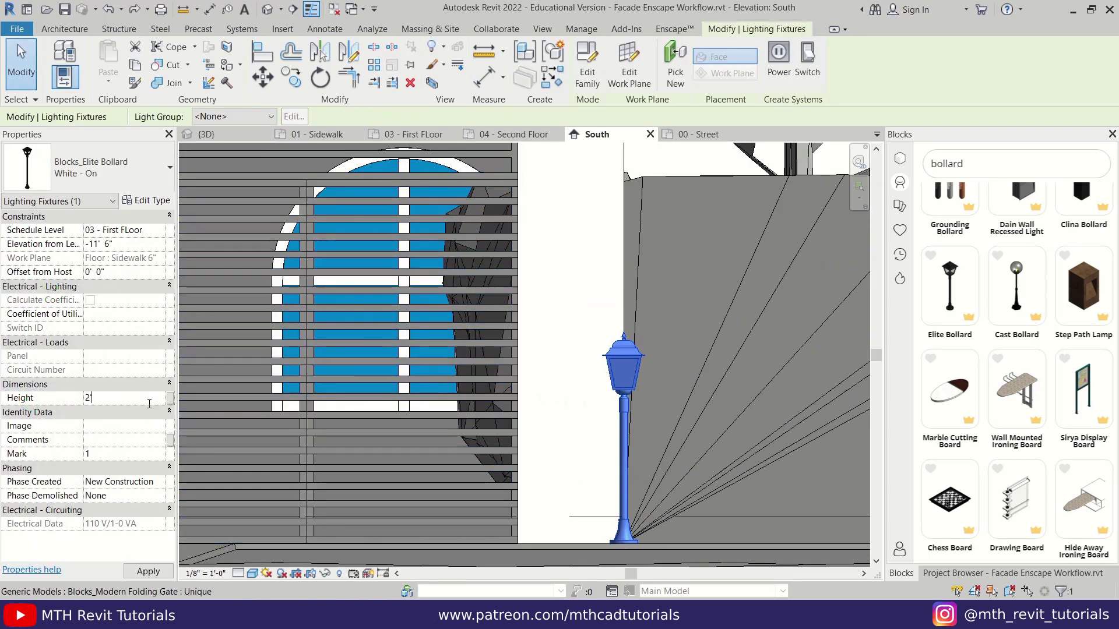
pyautogui.click(588, 454)
# Shift the bollard sideways in front of the driveway column and raise it from the sidewalk to the column's top
pyautogui.moveTo(625, 505); pyautogui.dragTo(575, 504)
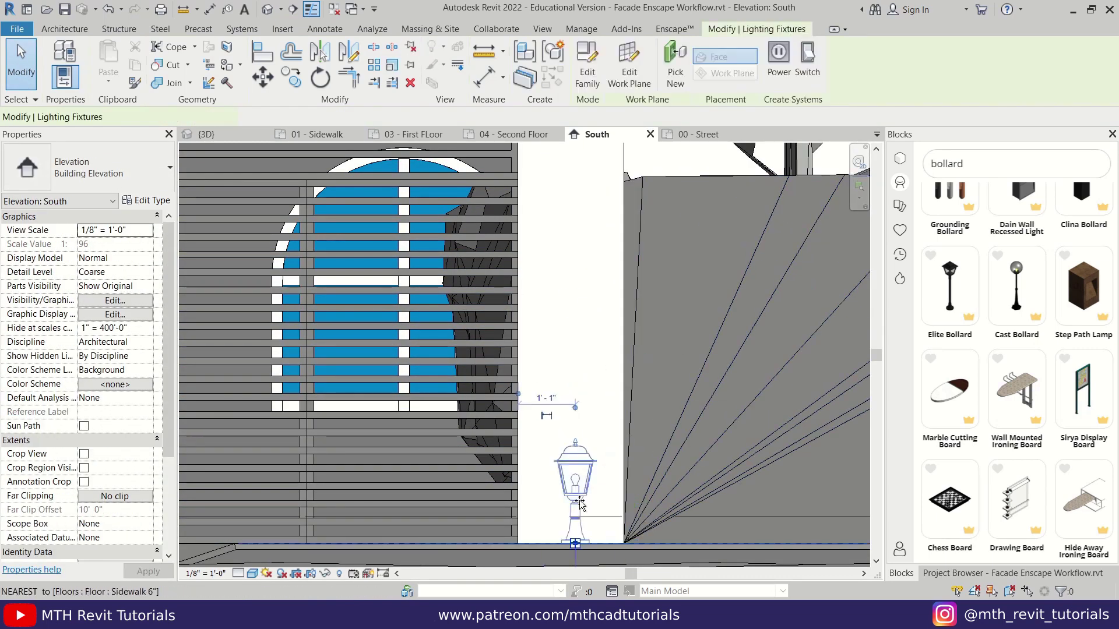
pyautogui.click(262, 77)
pyautogui.click(555, 542)
pyautogui.moveTo(588, 169); pyautogui.dragTo(581, 405, button='middle')
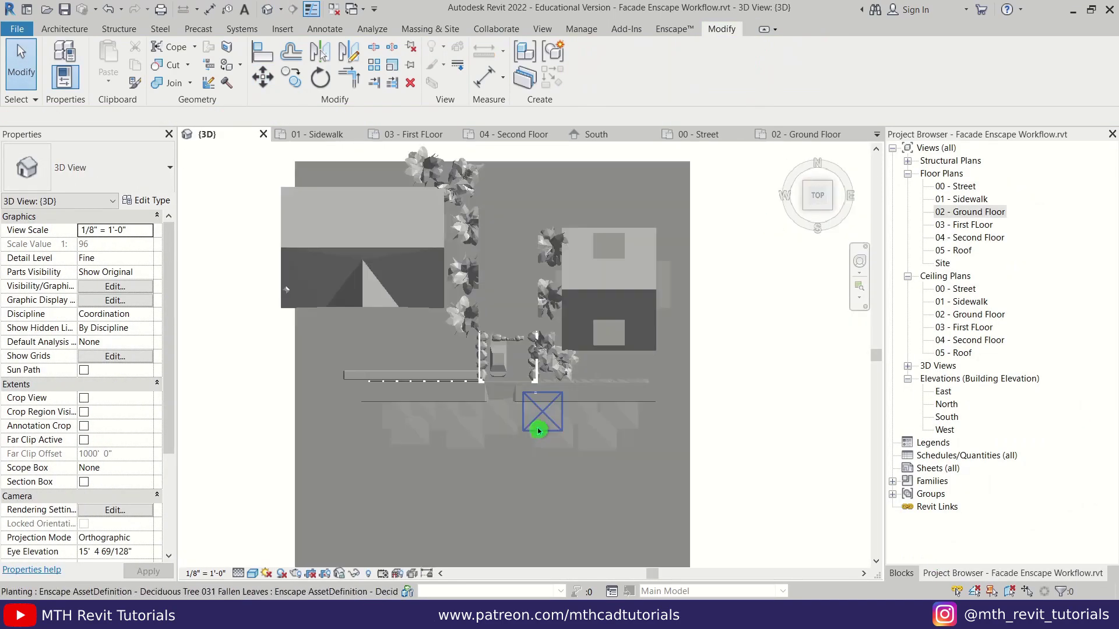
# In the 3D view seen from the top, move the bollard onto the centre of the driveway column
pyautogui.scroll(3, 558, 452)
pyautogui.scroll(1, 557, 451)
pyautogui.click(554, 465)
pyautogui.scroll(3, 555, 465)
pyautogui.moveTo(554, 466); pyautogui.dragTo(557, 278)
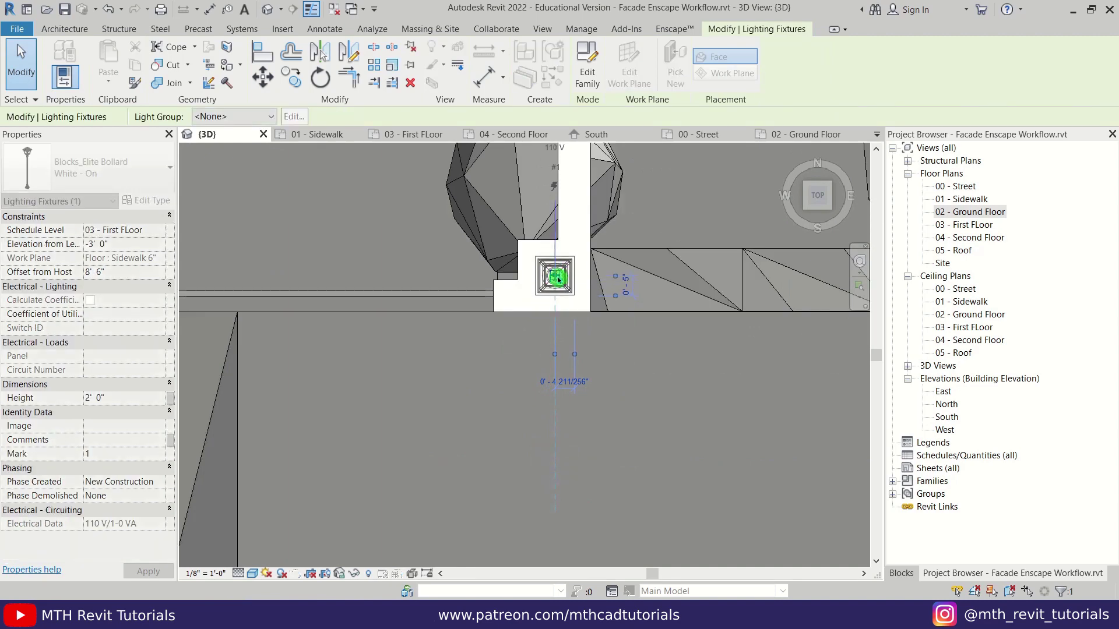
# Copy the bollard onto the opposite driveway column, using the column's corner as the reference point
pyautogui.click(294, 81)
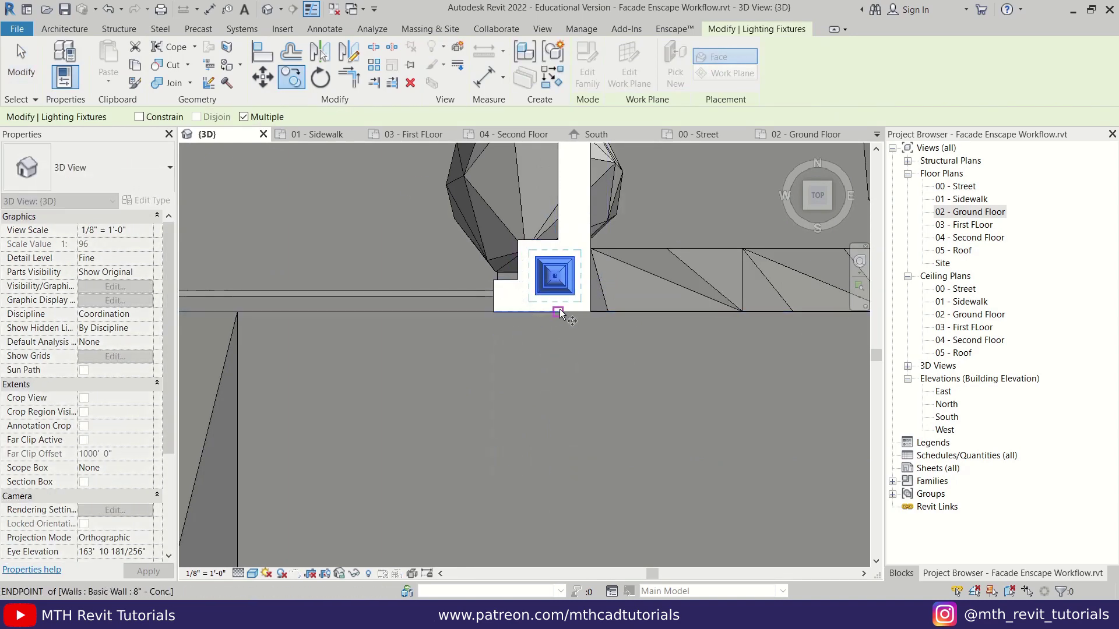
pyautogui.click(590, 311)
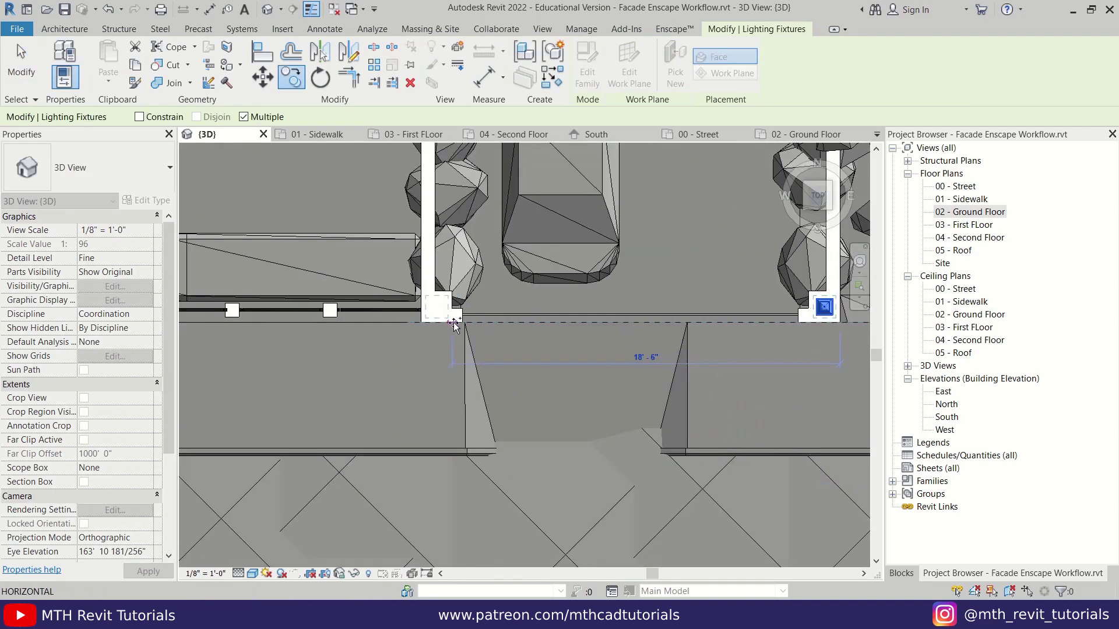
pyautogui.press('Escape')
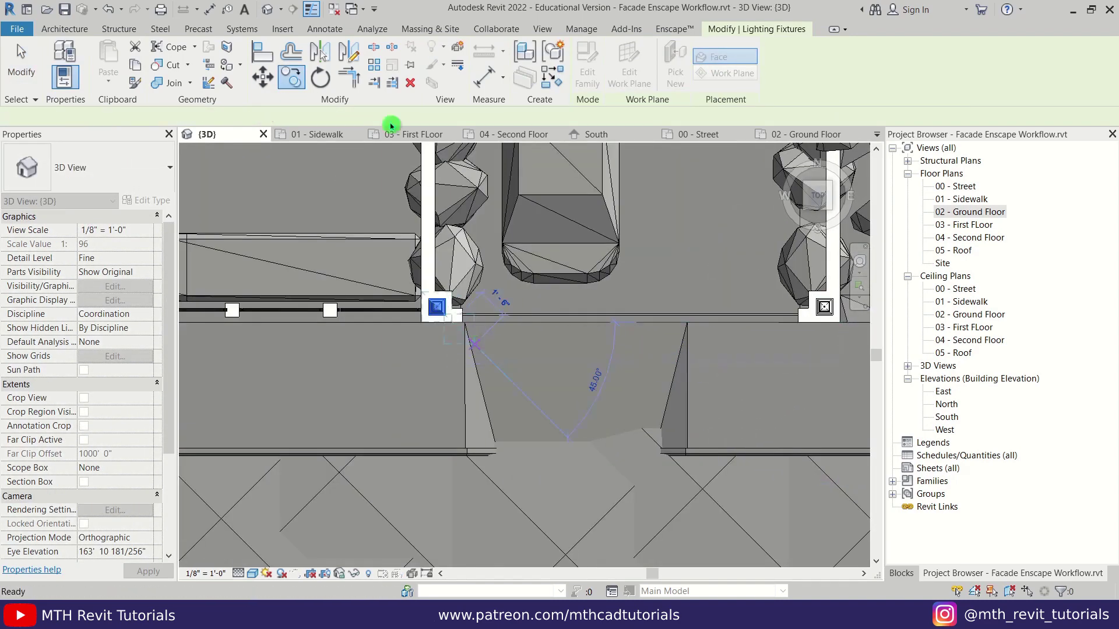
# Edit the Elite Bollard type's pole material, Blks - Metal - White, giving its appearance a dark colour
pyautogui.scroll(-2, 512, 350)
pyautogui.keyDown('shift'); pyautogui.moveTo(512, 392); pyautogui.dragTo(332, 172, button='middle'); pyautogui.keyUp('shift')
pyautogui.scroll(5, 349, 177)
pyautogui.moveTo(810, 413); pyautogui.dragTo(408, 253, button='middle')
pyautogui.scroll(-1, 631, 364)
pyautogui.scroll(-3, 631, 365)
pyautogui.click(342, 268)
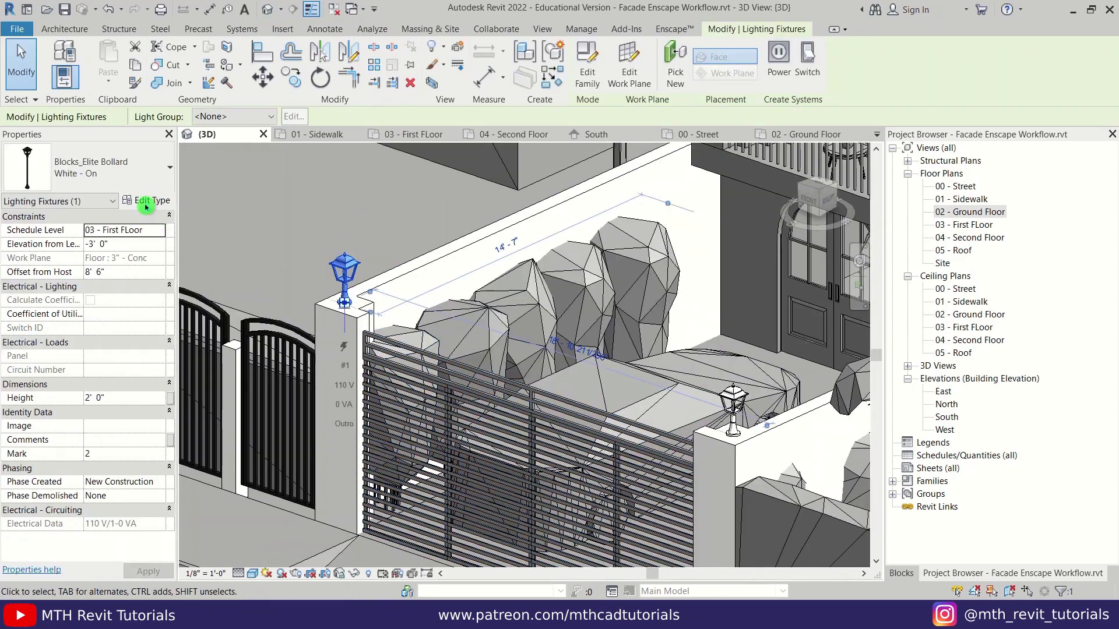
pyautogui.click(145, 200)
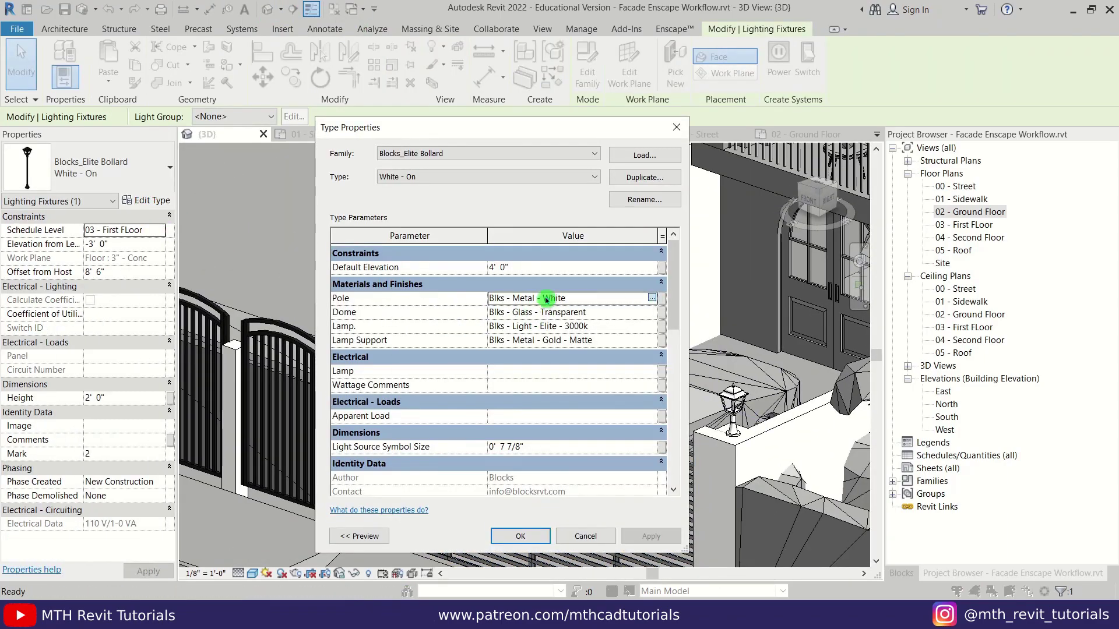
pyautogui.click(546, 299)
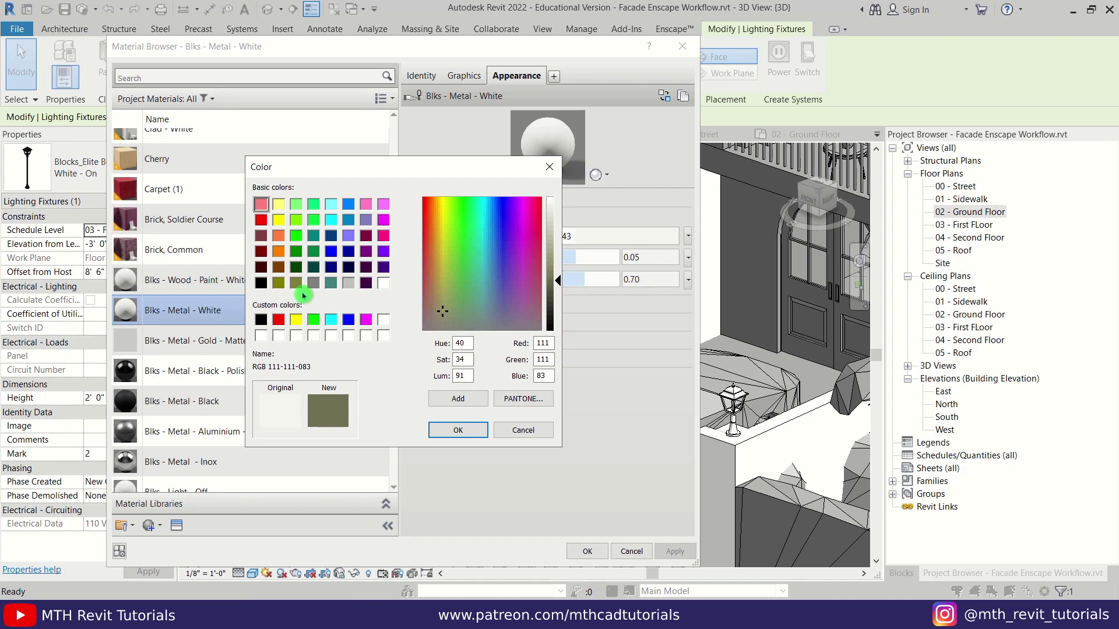
pyautogui.click(458, 430)
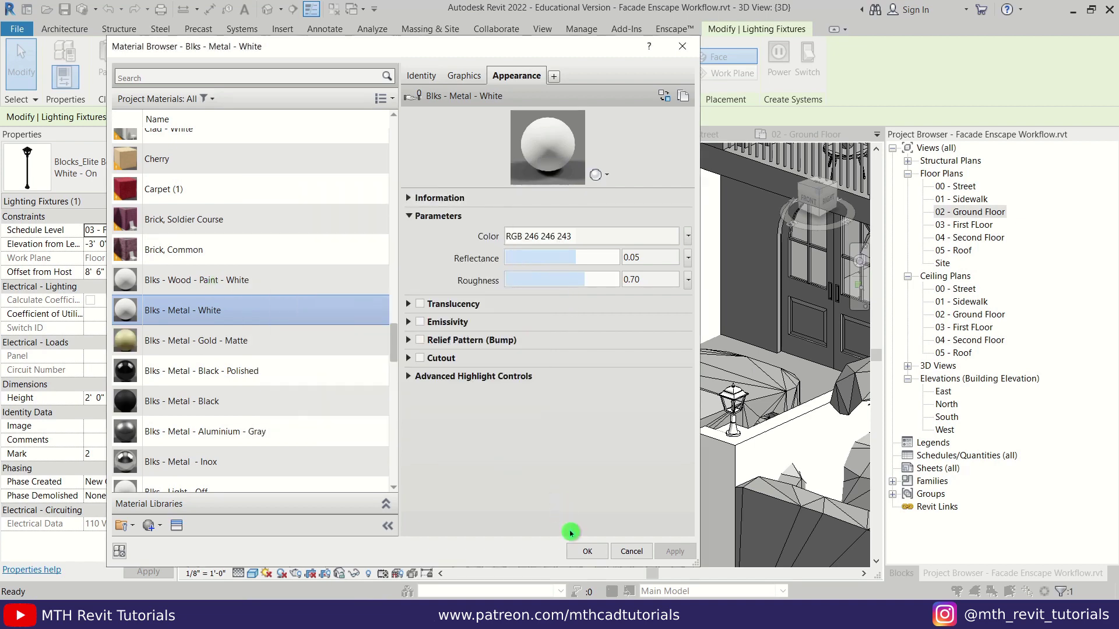
pyautogui.click(588, 551)
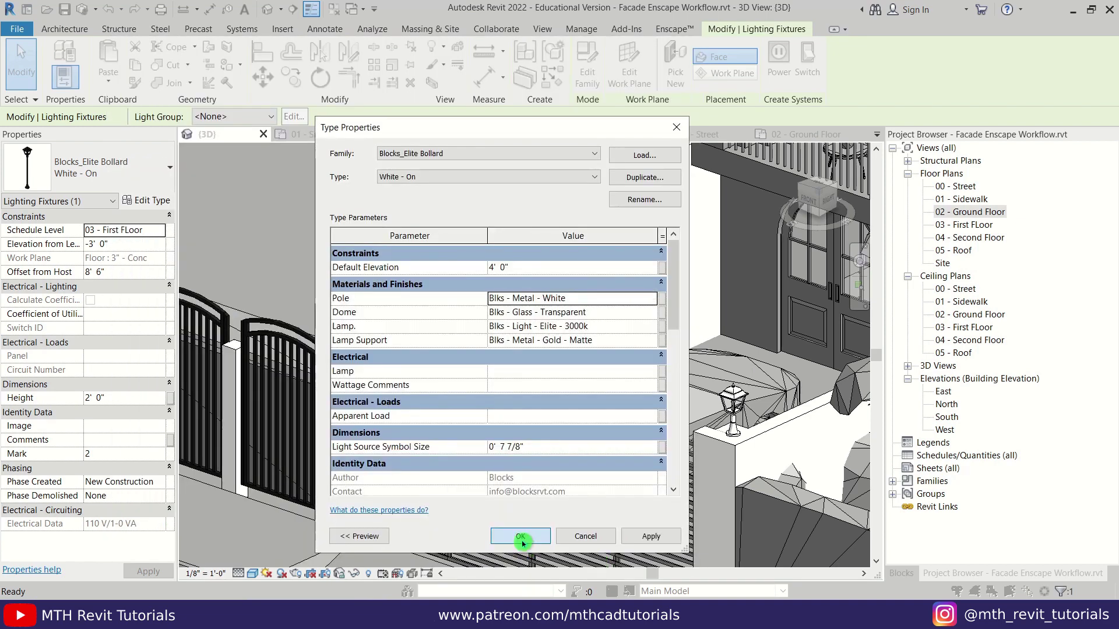
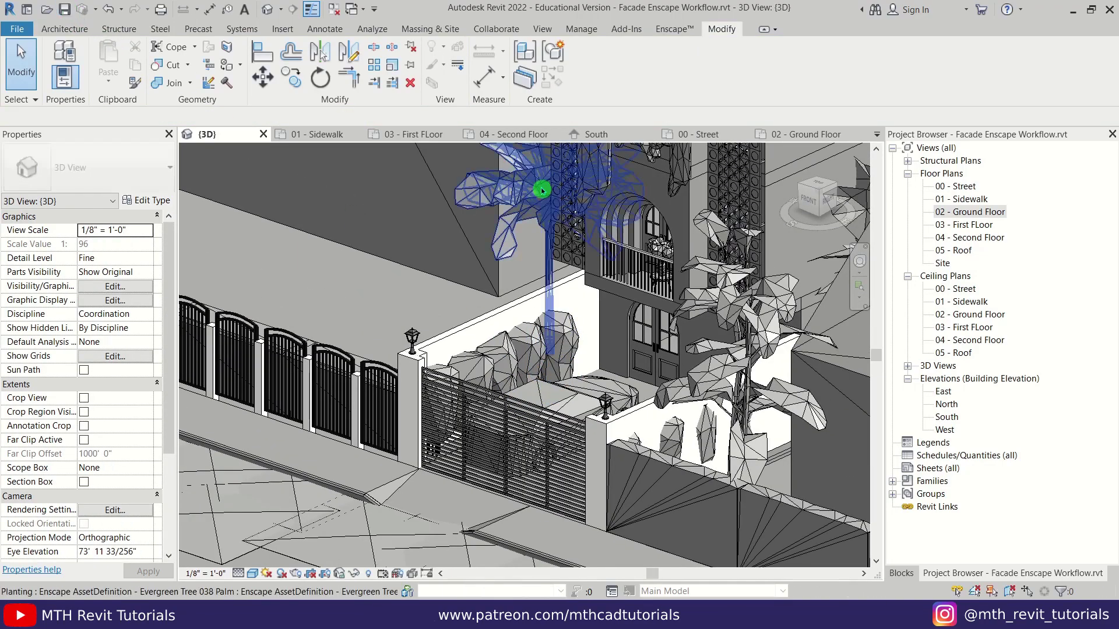
# Search the Enscape asset library for "tree" and browse the vegetation results for a sidewalk tree
pyautogui.scroll(-2, 403, 288)
pyautogui.keyDown('shift'); pyautogui.moveTo(502, 385); pyautogui.dragTo(577, 408, button='middle'); pyautogui.keyUp('shift')
pyautogui.scroll(2, 567, 358)
pyautogui.scroll(-2, 567, 357)
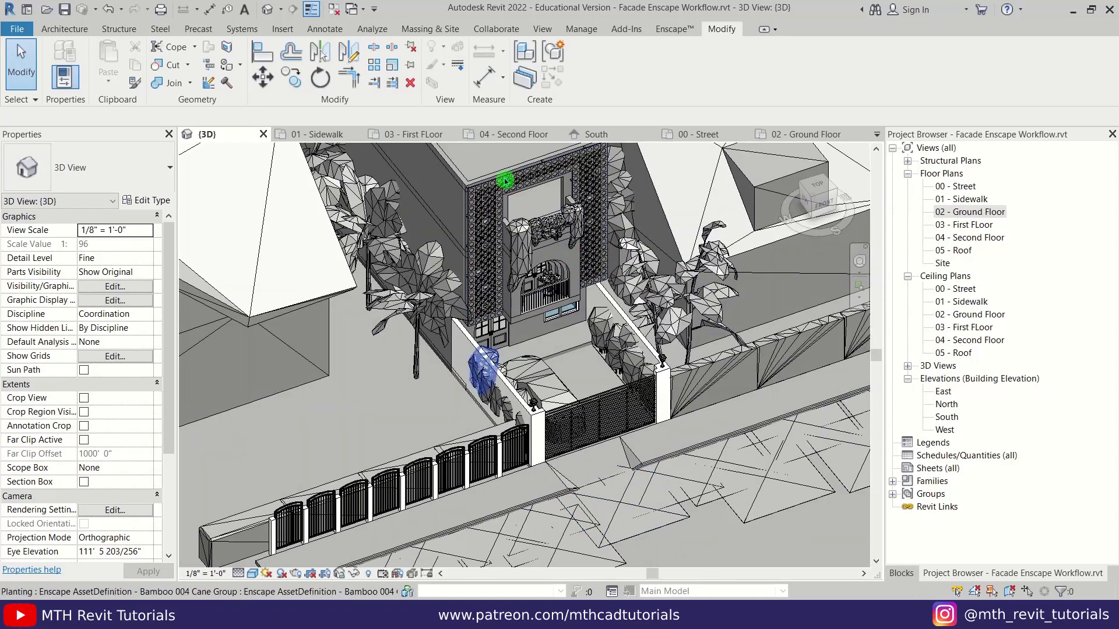
pyautogui.click(674, 28)
pyautogui.click(351, 58)
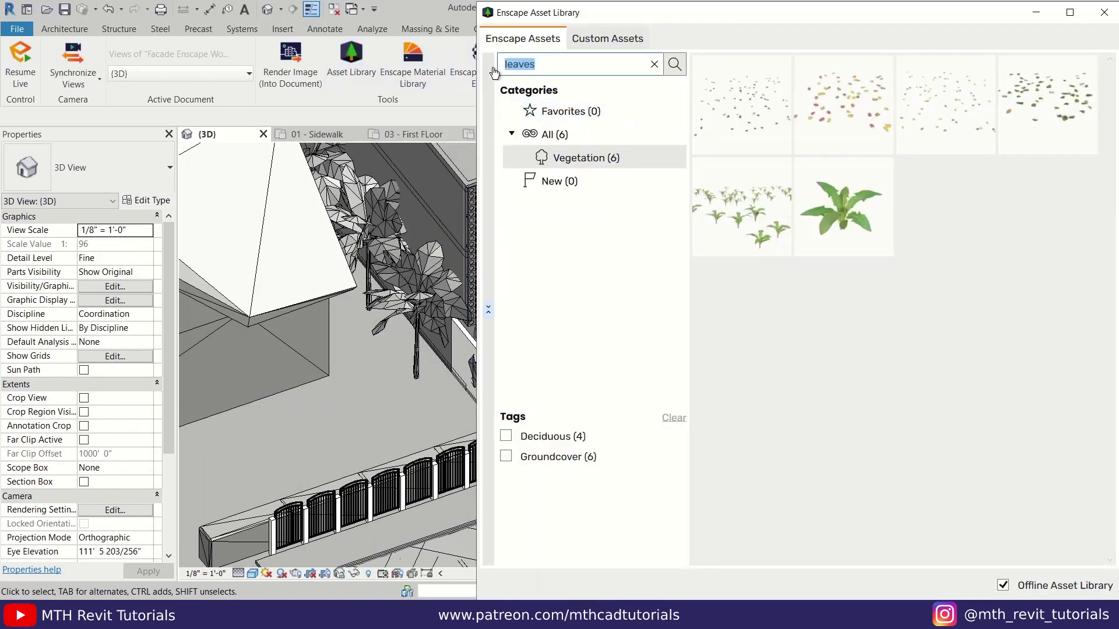
pyautogui.scroll(-10, 978, 330)
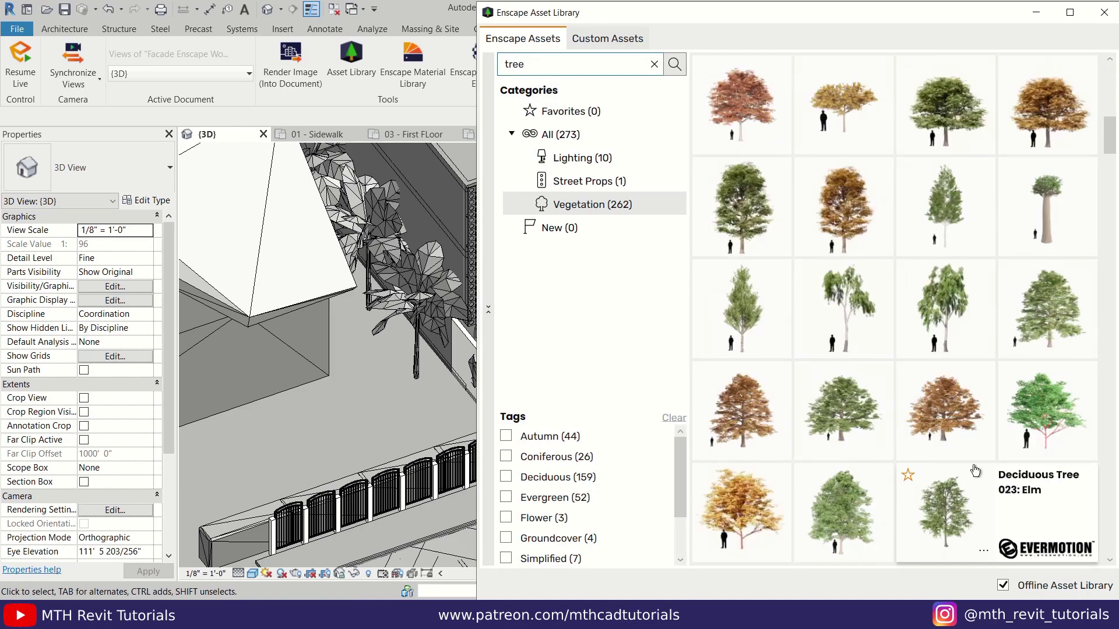
pyautogui.scroll(-10, 819, 431)
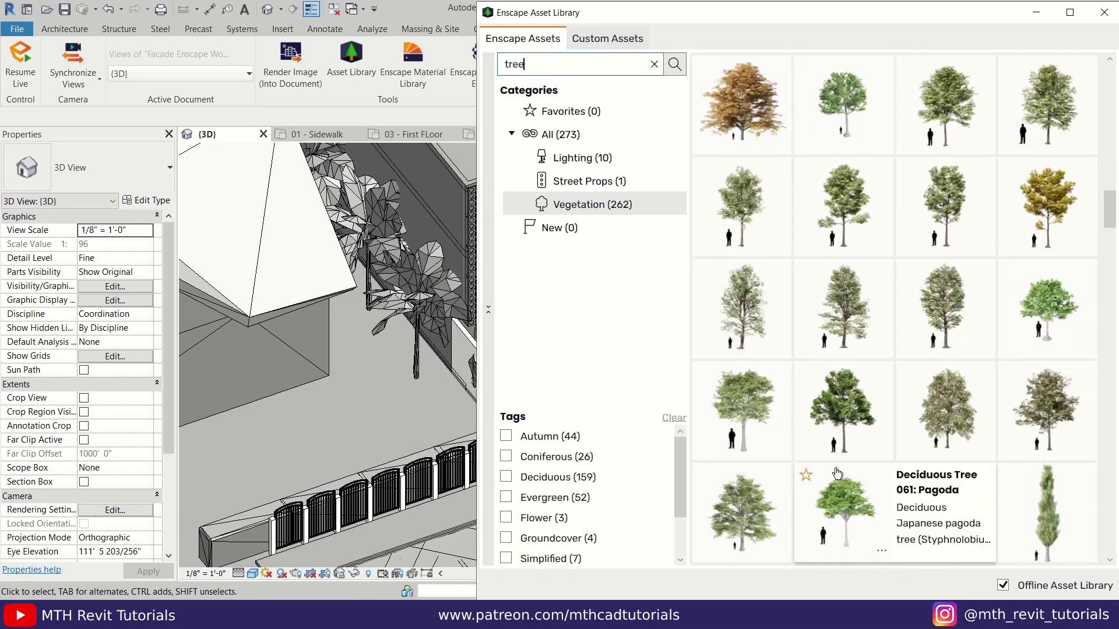
pyautogui.scroll(-10, 844, 341)
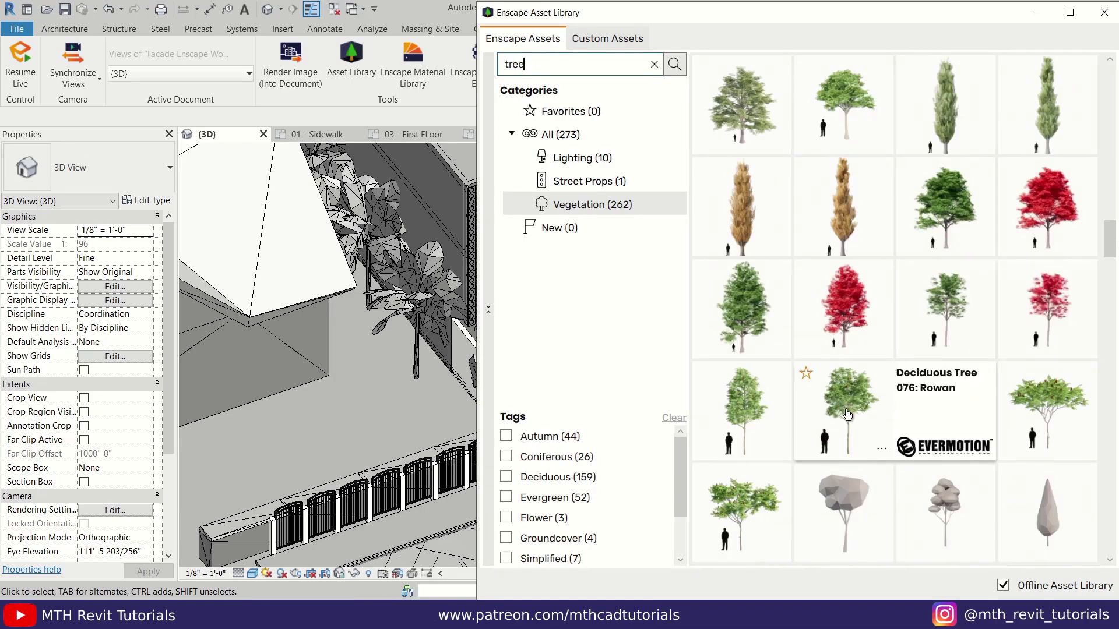
# Place the Deciduous Tree 092 (autumn) asset with surface placement on the sidewalk beside the driveway gate
pyautogui.click(840, 430)
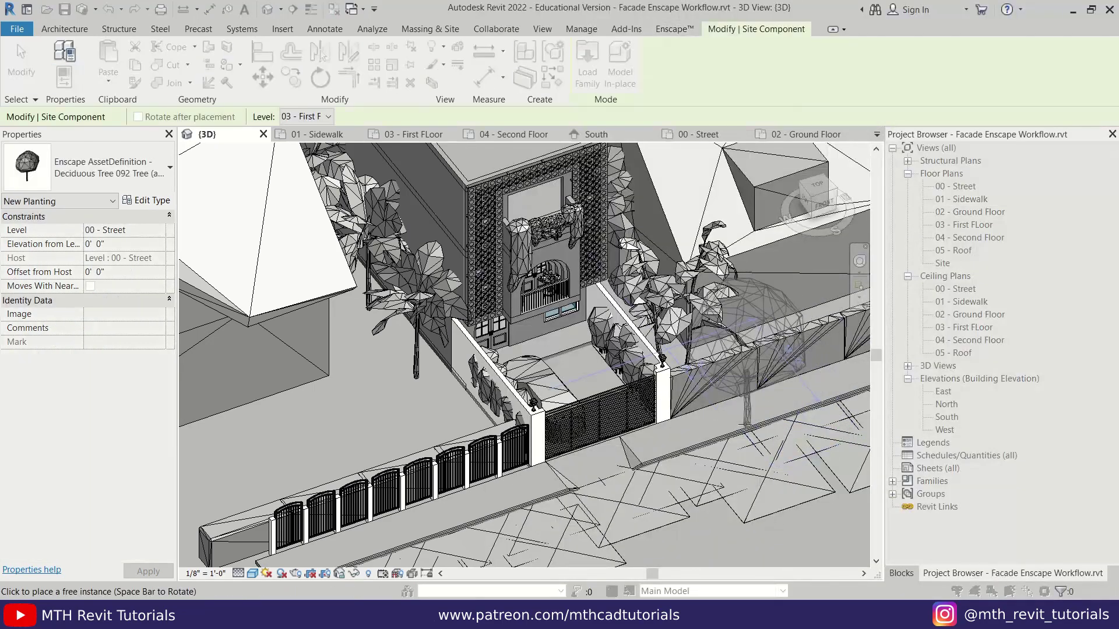
pyautogui.click(794, 330)
pyautogui.click(882, 449)
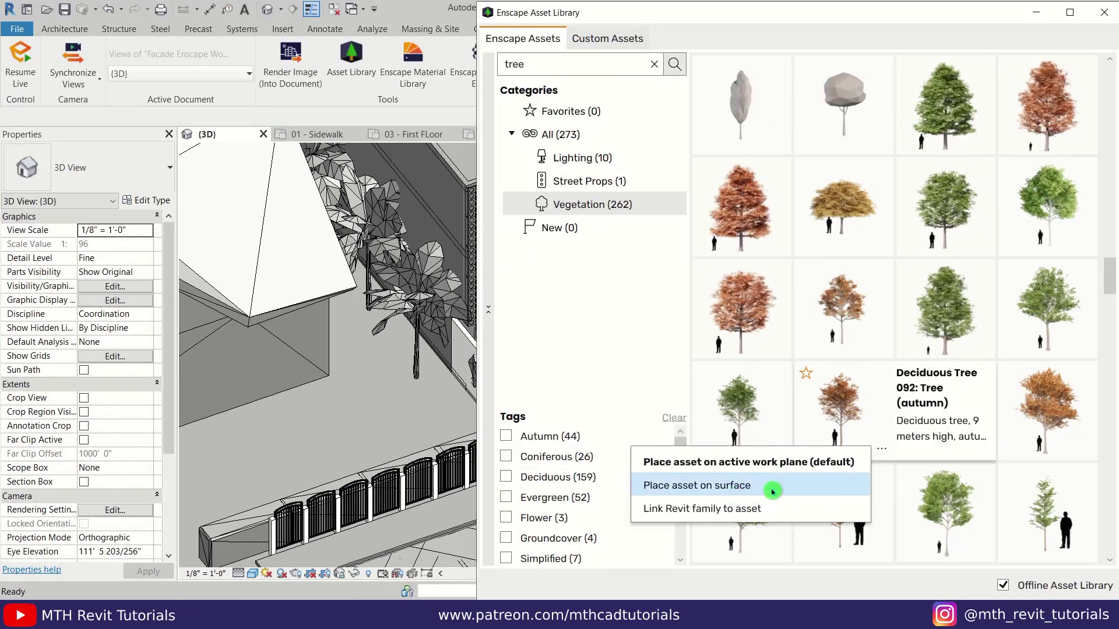
pyautogui.click(772, 491)
pyautogui.scroll(3, 687, 449)
pyautogui.click(687, 449)
pyautogui.click(732, 409)
pyautogui.click(1103, 12)
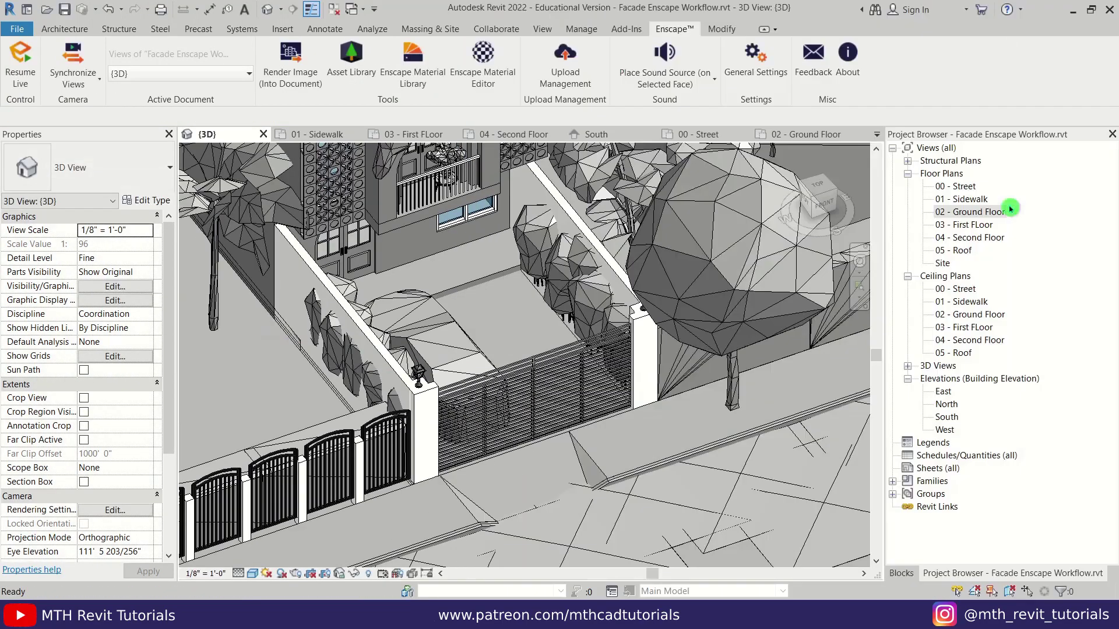
# In the 02 - Ground Floor plan, set the autumn tree type's height to 17'
pyautogui.doubleClick(983, 207)
pyautogui.click(645, 425)
pyautogui.click(149, 201)
pyautogui.click(574, 298)
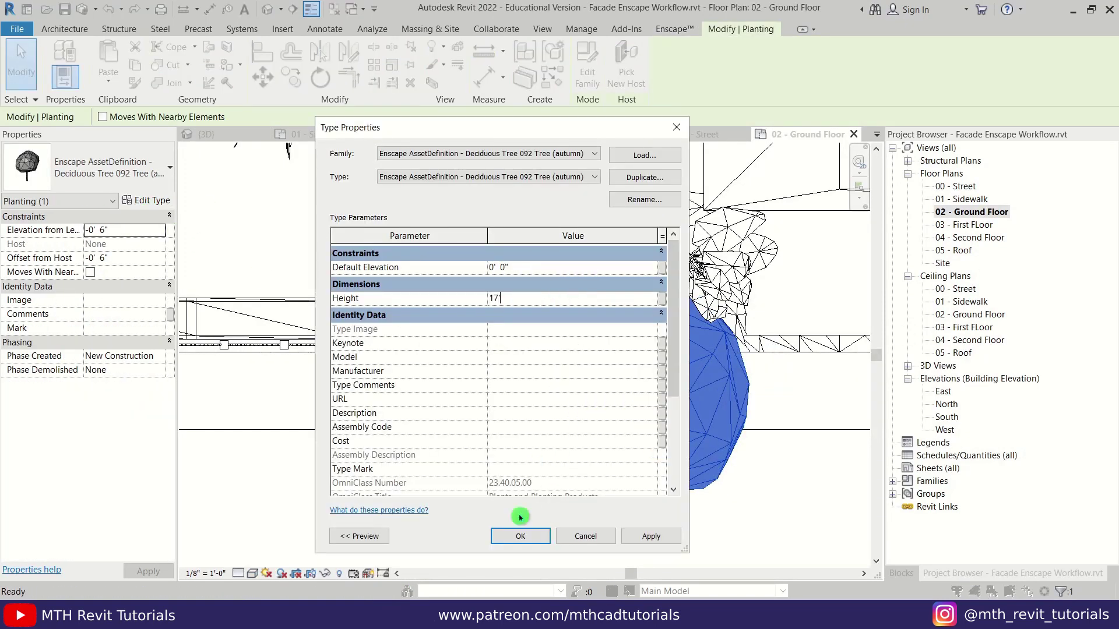
pyautogui.click(521, 536)
pyautogui.press('c')
pyautogui.press('o')
pyautogui.click(658, 401)
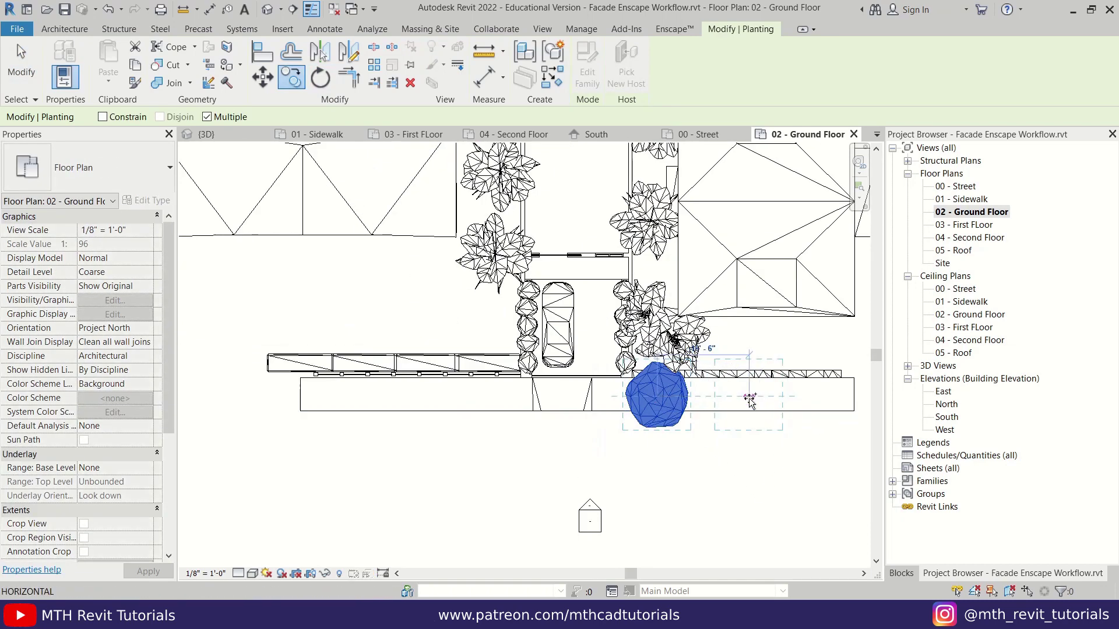
pyautogui.press('Escape')
# Start a new wall on the ground floor plan using the Basic Wall type Generic - 8"
pyautogui.scroll(3, 664, 404)
pyautogui.press('w')
pyautogui.press('a')
pyautogui.click(93, 172)
pyautogui.scroll(3, 106, 289)
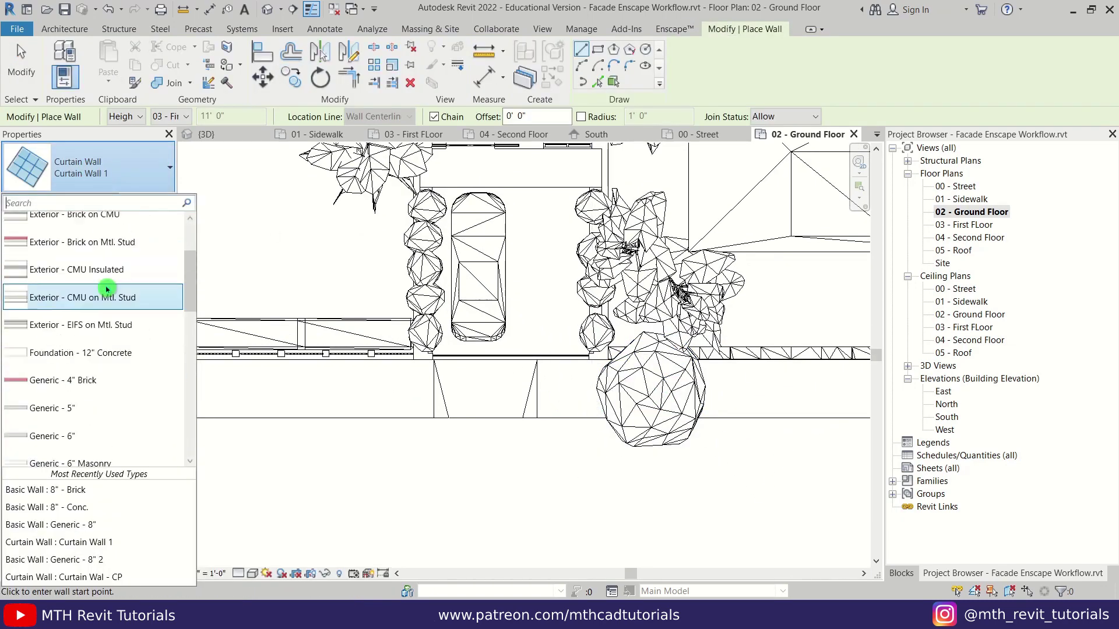
pyautogui.scroll(-1, 102, 396)
pyautogui.write('8"')
pyautogui.click(90, 305)
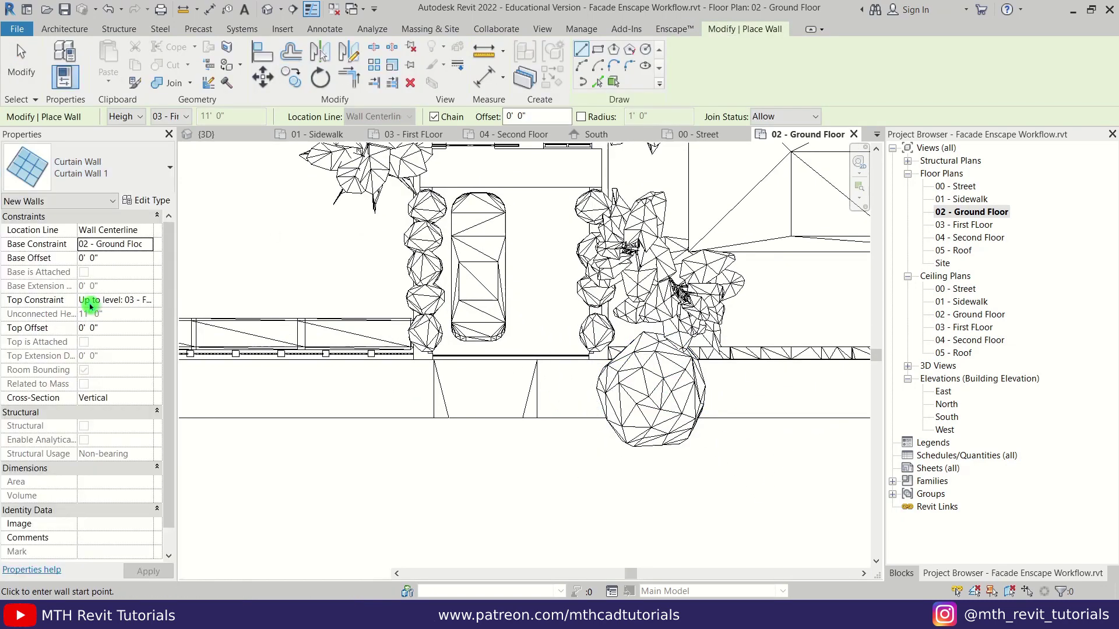
# Set the wall's unconnected height to 5" and draw a square planter of walls around the sidewalk tree's trunk
pyautogui.click(115, 314)
pyautogui.write('5')
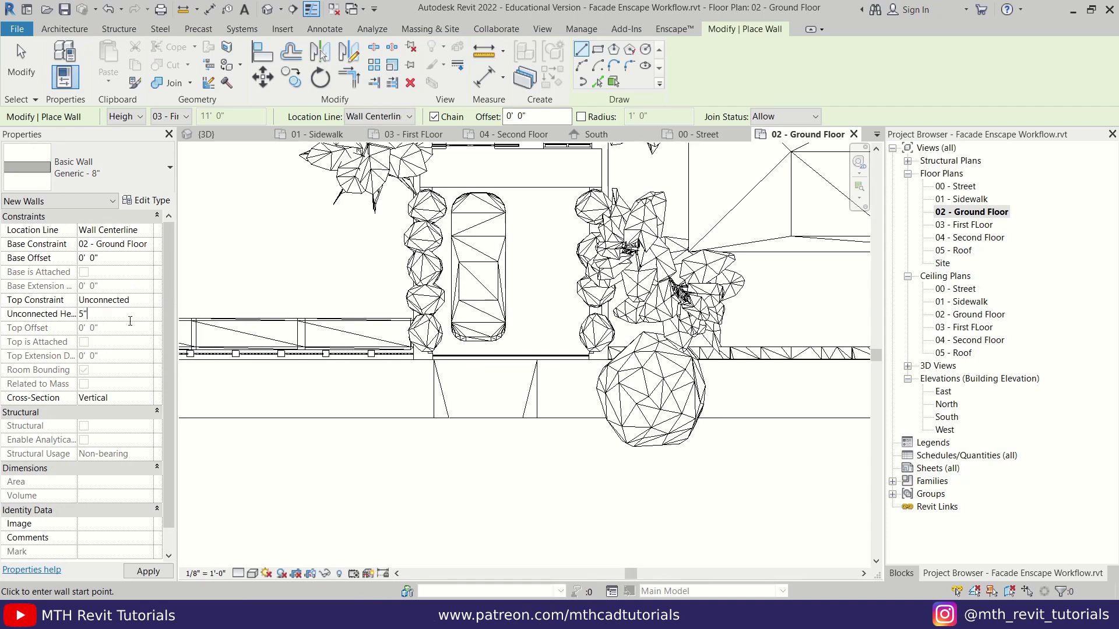
pyautogui.press('Return')
pyautogui.scroll(4, 652, 411)
pyautogui.click(709, 444)
pyautogui.press('Escape')
pyautogui.press('Escape')
pyautogui.scroll(-3, 455, 360)
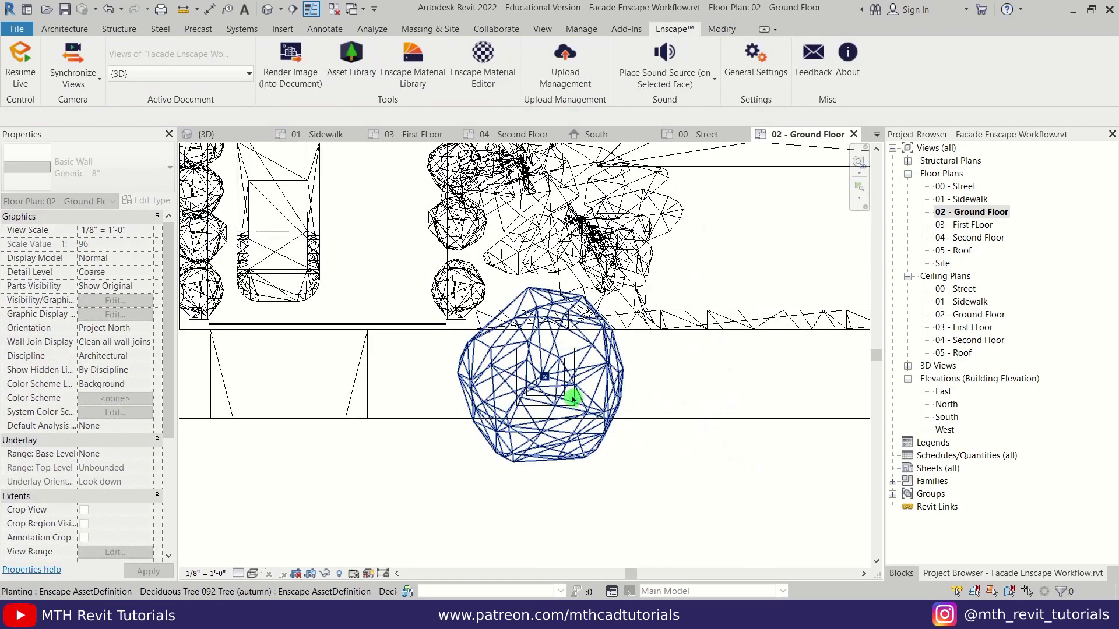
# Copy the tree with its planter walls along the sidewalk, one beside the original and two across the driveway
pyautogui.click(572, 396)
pyautogui.keyDown('ctrl'); pyautogui.moveTo(401, 490); pyautogui.dragTo(620, 347); pyautogui.keyUp('ctrl')
pyautogui.press('c')
pyautogui.press('o')
pyautogui.click(541, 386)
pyautogui.scroll(-3, 542, 385)
pyautogui.click(667, 386)
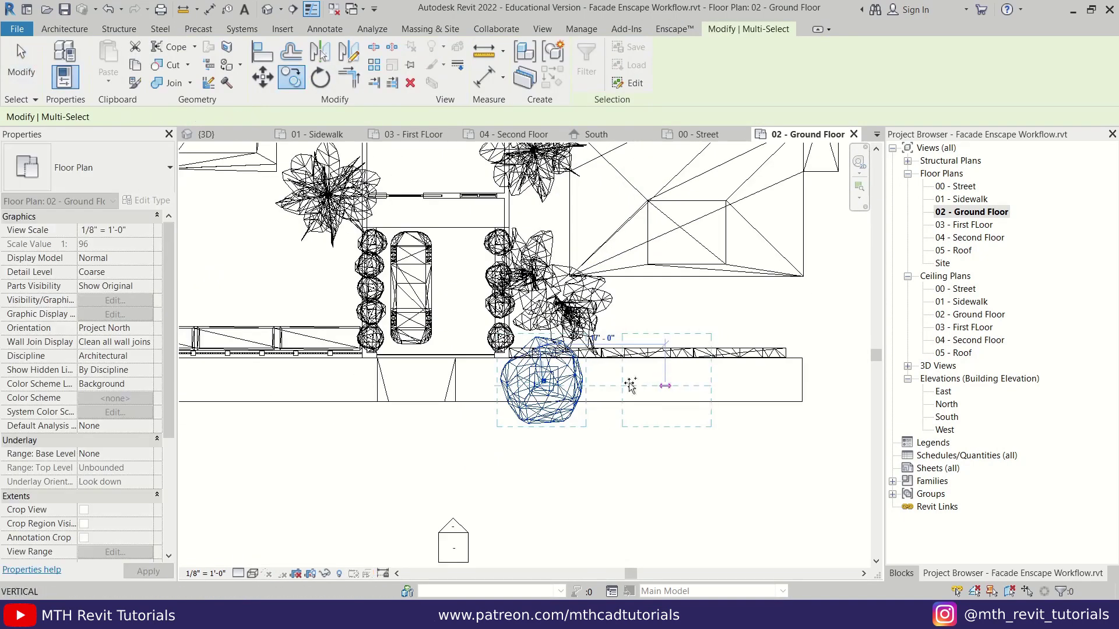
pyautogui.moveTo(300, 384); pyautogui.dragTo(515, 370, button='middle')
pyautogui.click(516, 369)
pyautogui.press('Escape')
pyautogui.press('Escape')
# Rotate the copied sidewalk trees in place so their orientations vary
pyautogui.moveTo(798, 392); pyautogui.dragTo(451, 402, button='middle')
pyautogui.scroll(1, 562, 402)
pyautogui.click(562, 402)
pyautogui.scroll(-2, 562, 402)
pyautogui.moveTo(237, 412); pyautogui.dragTo(604, 397, button='middle')
pyautogui.click(604, 397)
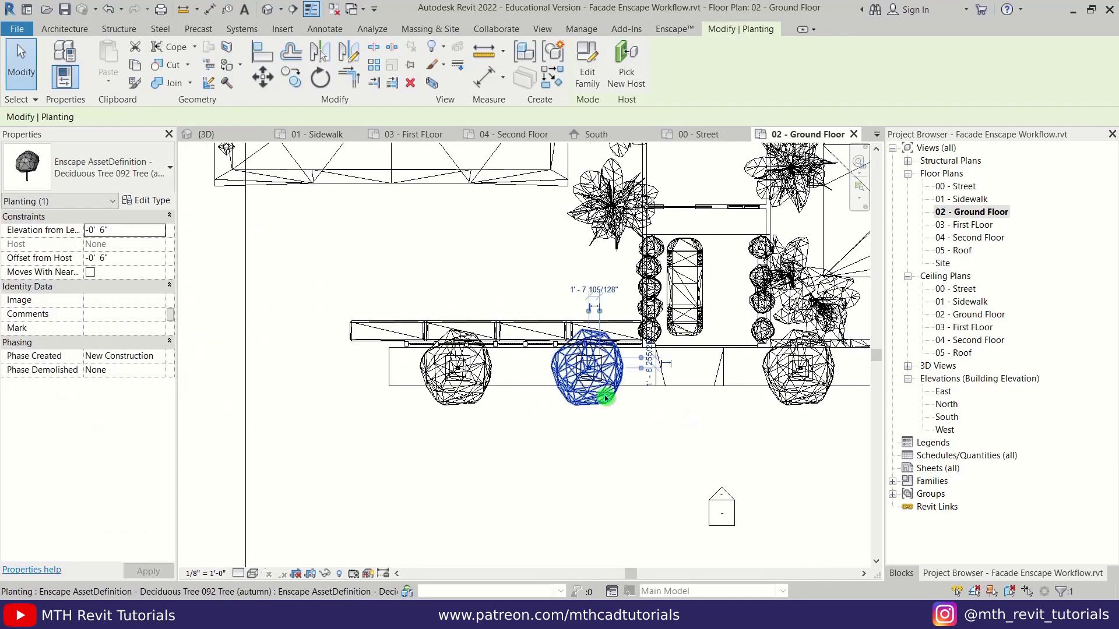
pyautogui.click(466, 392)
pyautogui.moveTo(827, 469); pyautogui.dragTo(631, 474, button='middle')
pyautogui.press('Escape')
pyautogui.scroll(3, 527, 364)
# Search the Enscape assets for "bin" among the street props and place Garbage Bin 008 on the sidewalk near the gate column
pyautogui.click(371, 615)
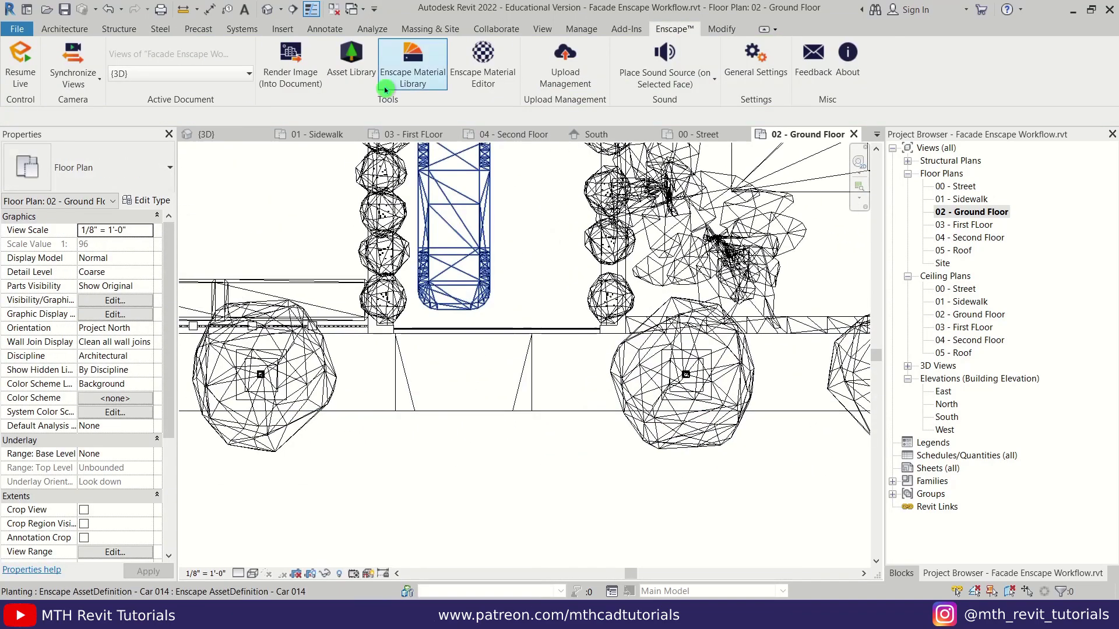
pyautogui.click(351, 58)
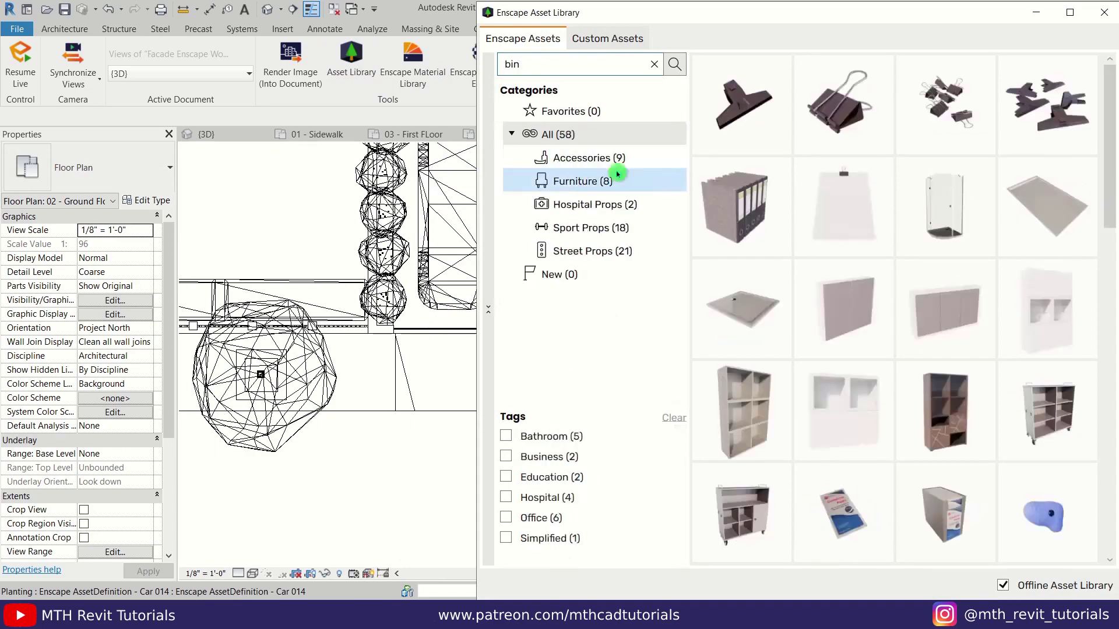
pyautogui.click(582, 251)
pyautogui.click(1035, 213)
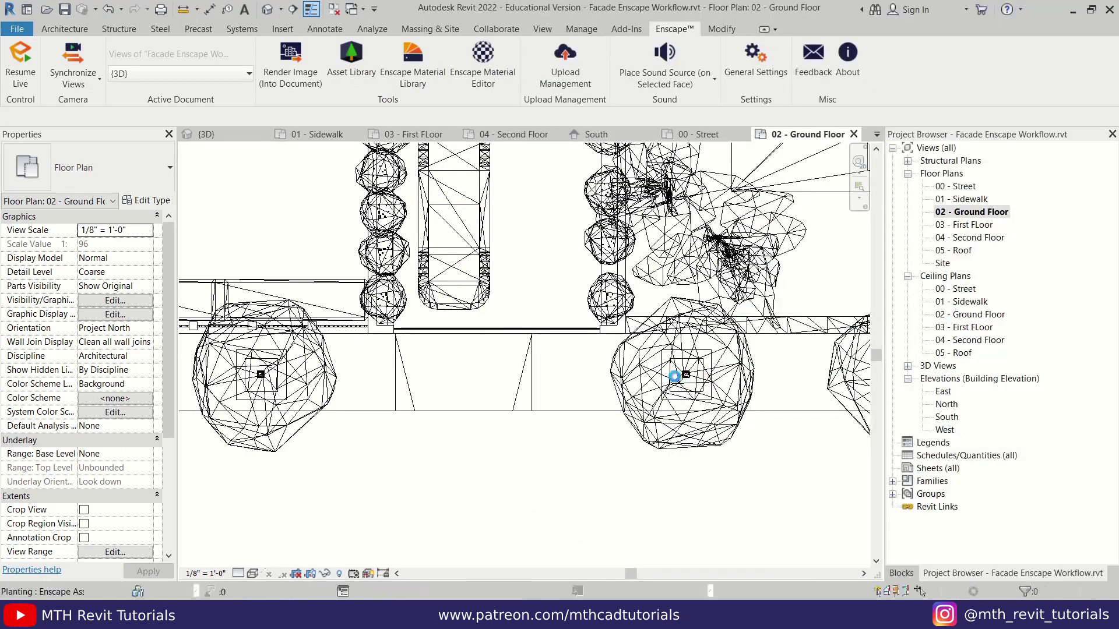
pyautogui.scroll(2, 611, 362)
pyautogui.click(569, 360)
pyautogui.rightClick(505, 373)
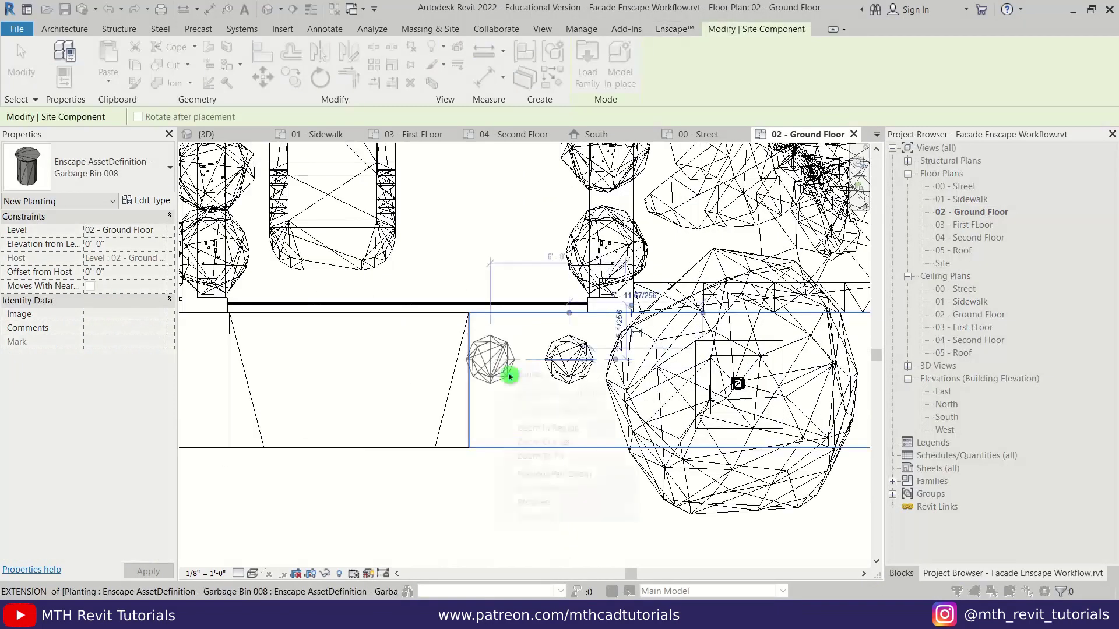
pyautogui.click(528, 382)
# Move the garbage bin along the sidewalk, closer to the nearest tree planter
pyautogui.click(1053, 6)
pyautogui.scroll(2, 534, 457)
pyautogui.moveTo(571, 319); pyautogui.dragTo(727, 331)
pyautogui.click(571, 326)
# In the 3D view, host the garbage bin on the sidewalk floor
pyautogui.click(267, 9)
pyautogui.scroll(4, 495, 362)
pyautogui.click(704, 357)
pyautogui.click(635, 412)
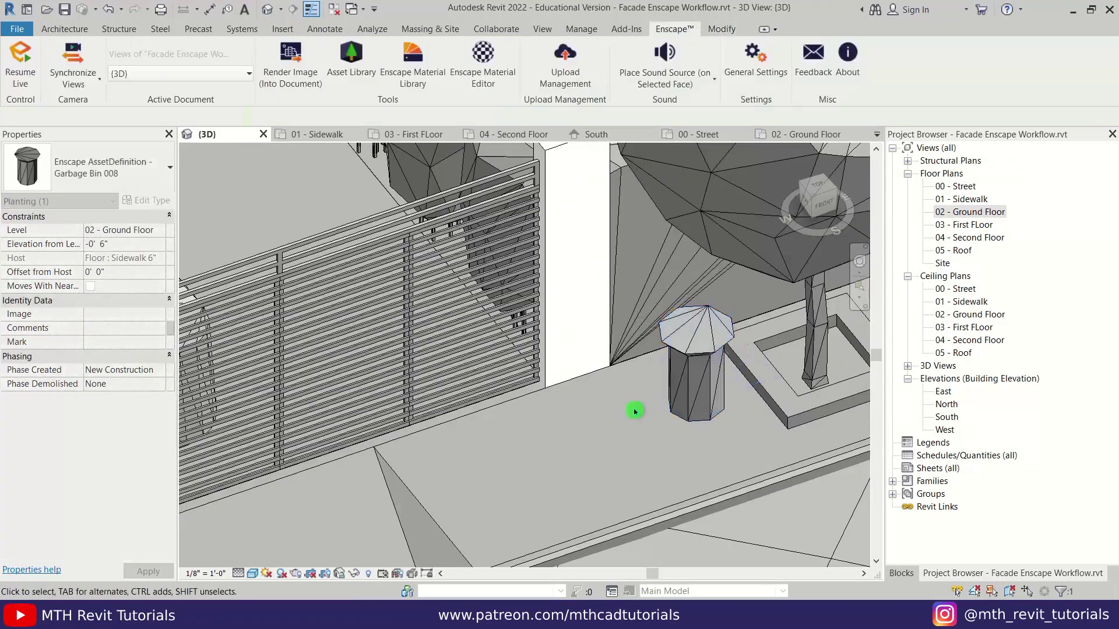
pyautogui.press('Escape')
# Switch to the Enscape window and inspect the sidewalk trees, planters and garbage bin in the render
pyautogui.scroll(-6, 635, 411)
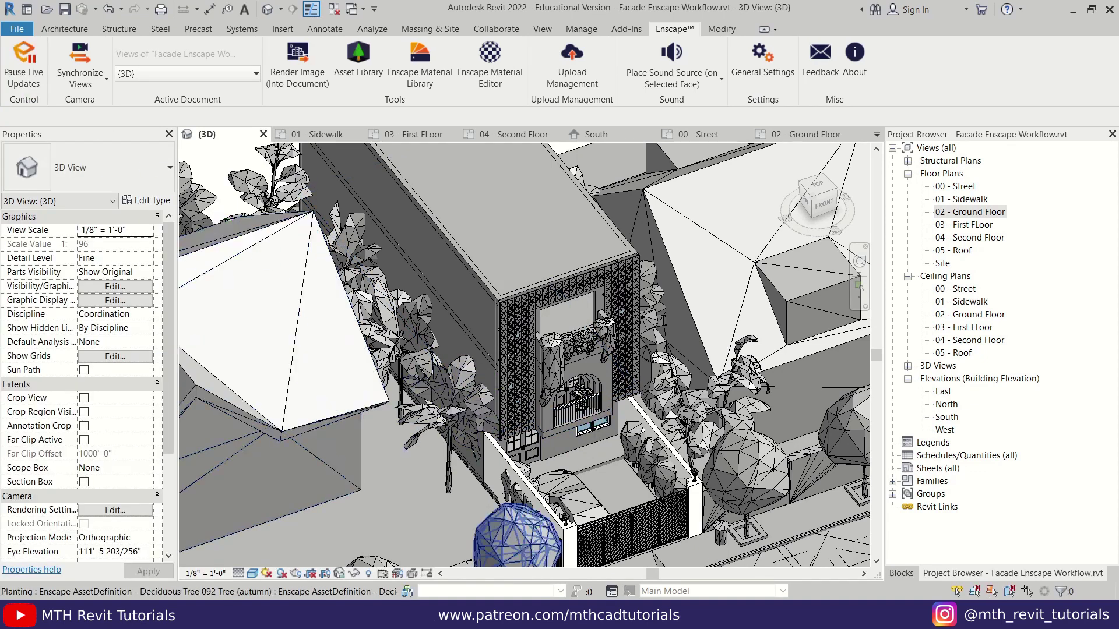
pyautogui.click(450, 567)
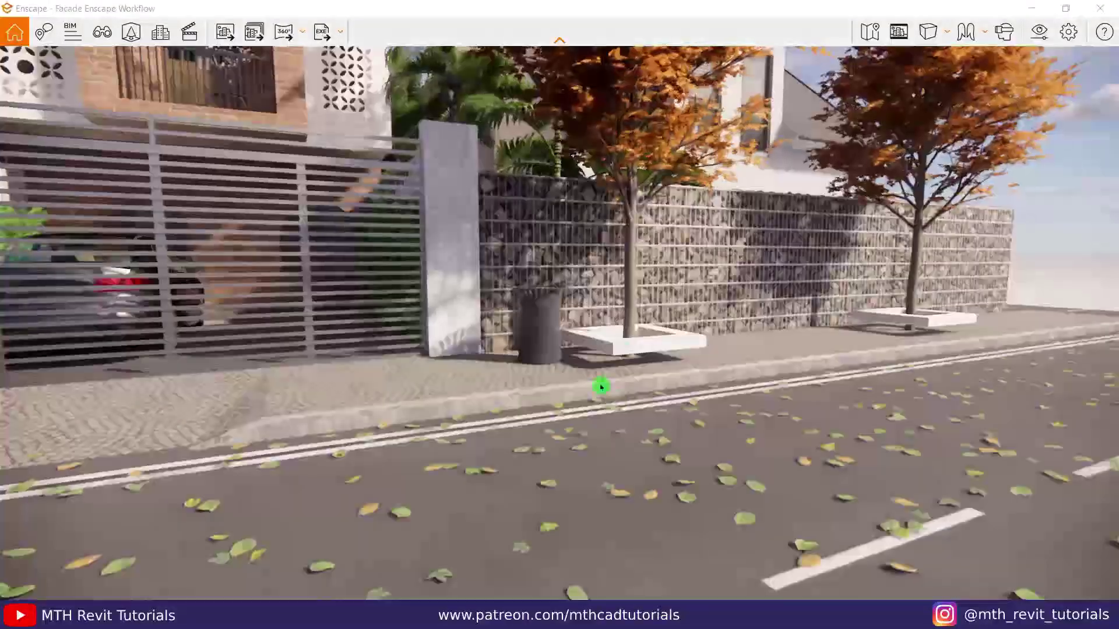
pyautogui.moveTo(600, 385); pyautogui.dragTo(511, 484)
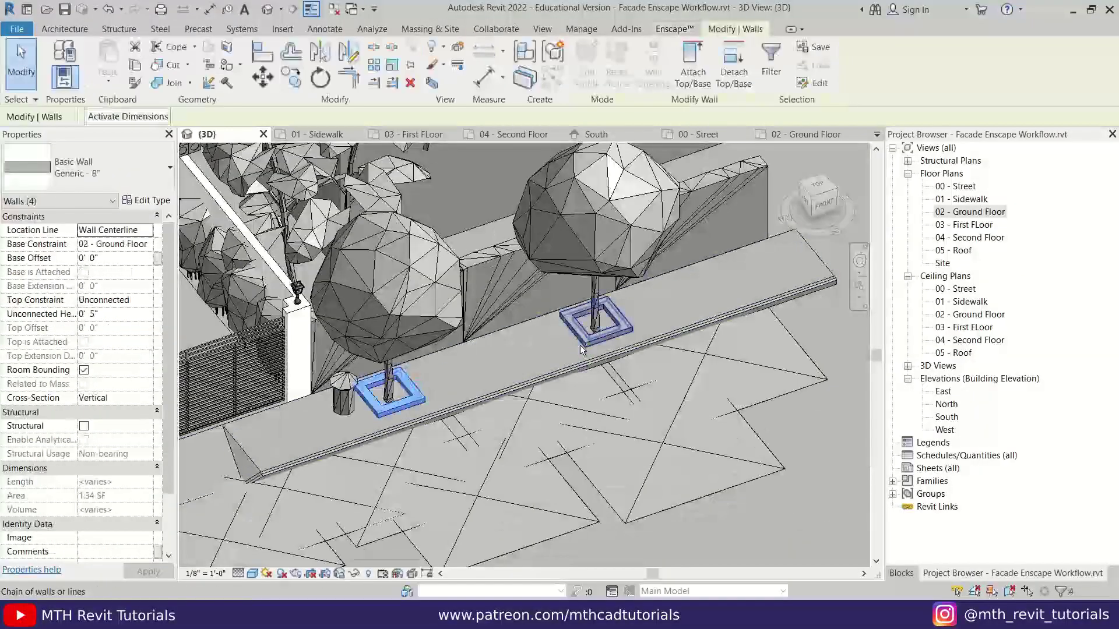
# Select the walls of all four tree planters and change their base constraint to the sidewalk level
pyautogui.scroll(3, 583, 362)
pyautogui.press('Tab')
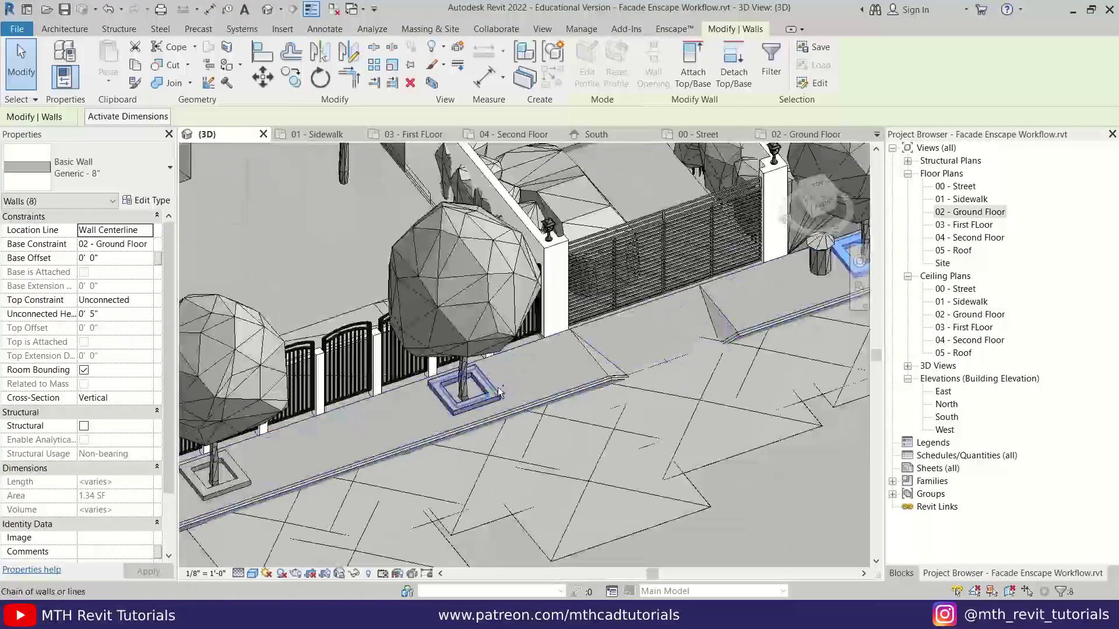
pyautogui.keyDown('ctrl'); pyautogui.click(488, 389); pyautogui.keyUp('ctrl')
pyautogui.moveTo(243, 476); pyautogui.dragTo(539, 383, button='middle')
pyautogui.click(114, 244)
pyautogui.click(111, 267)
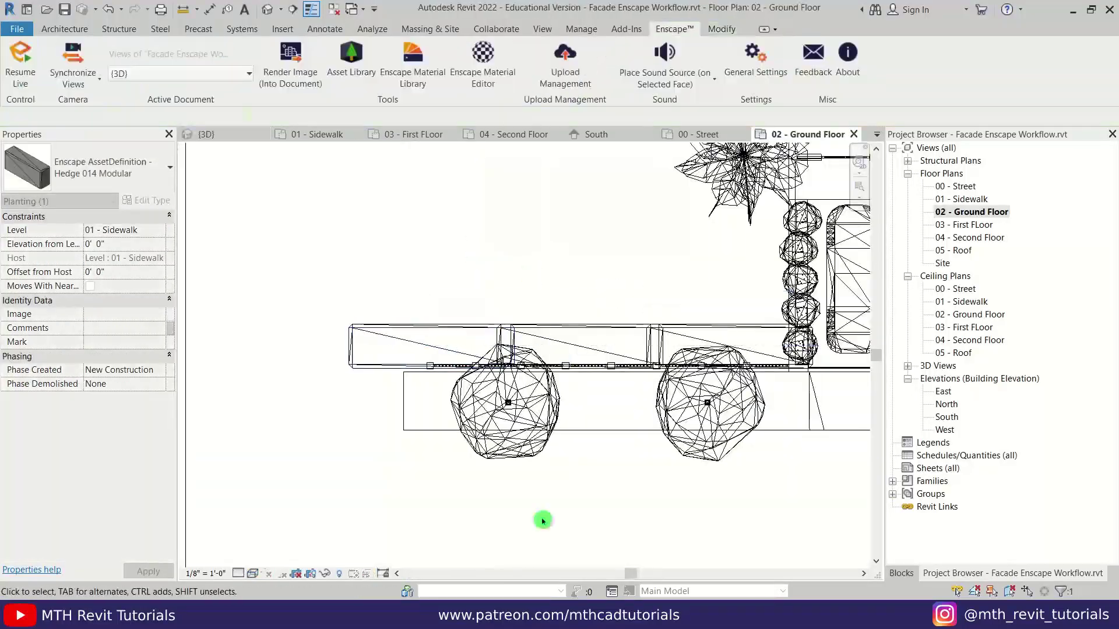
pyautogui.scroll(-2, 696, 281)
pyautogui.moveTo(695, 280); pyautogui.dragTo(362, 313, button='middle')
pyautogui.scroll(4, 611, 435)
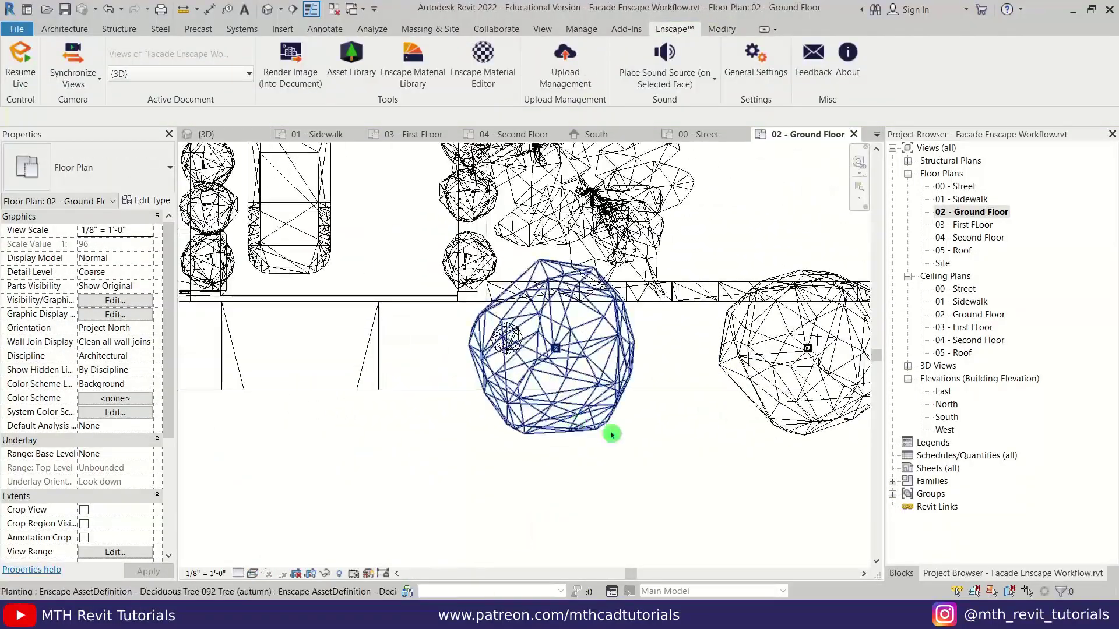
pyautogui.scroll(-4, 612, 435)
pyautogui.moveTo(547, 198); pyautogui.dragTo(527, 332, button='middle')
pyautogui.scroll(-1, 528, 336)
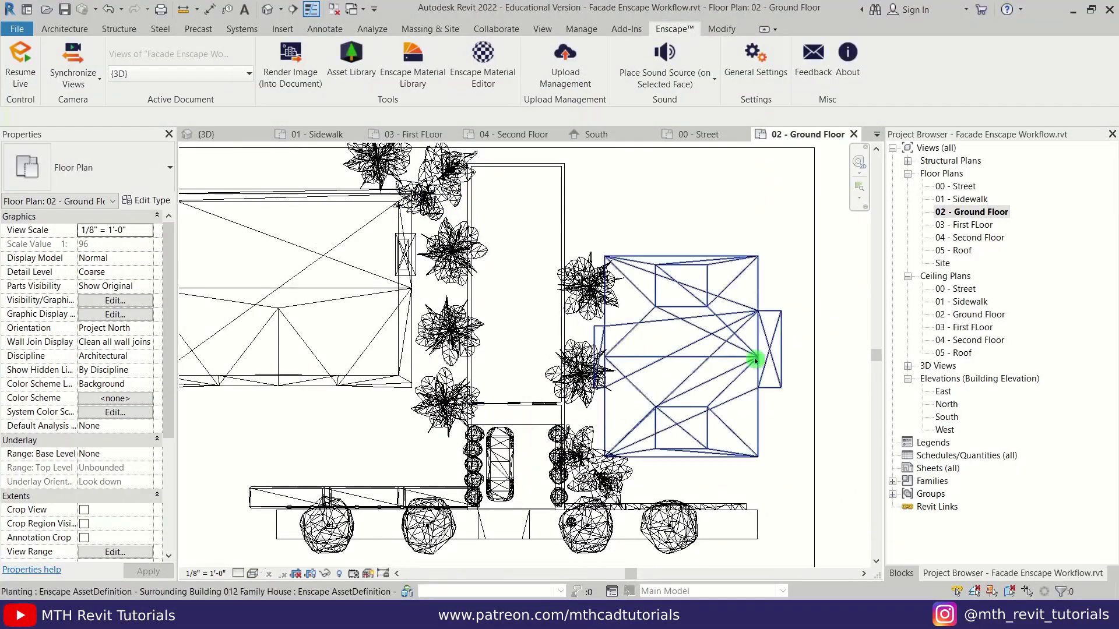
# In the 02 - Ground Floor ceiling plan, place an automatic 2' x 4' ACT System ceiling inside the main building area
pyautogui.doubleClick(980, 314)
pyautogui.scroll(2, 486, 307)
pyautogui.click(79, 31)
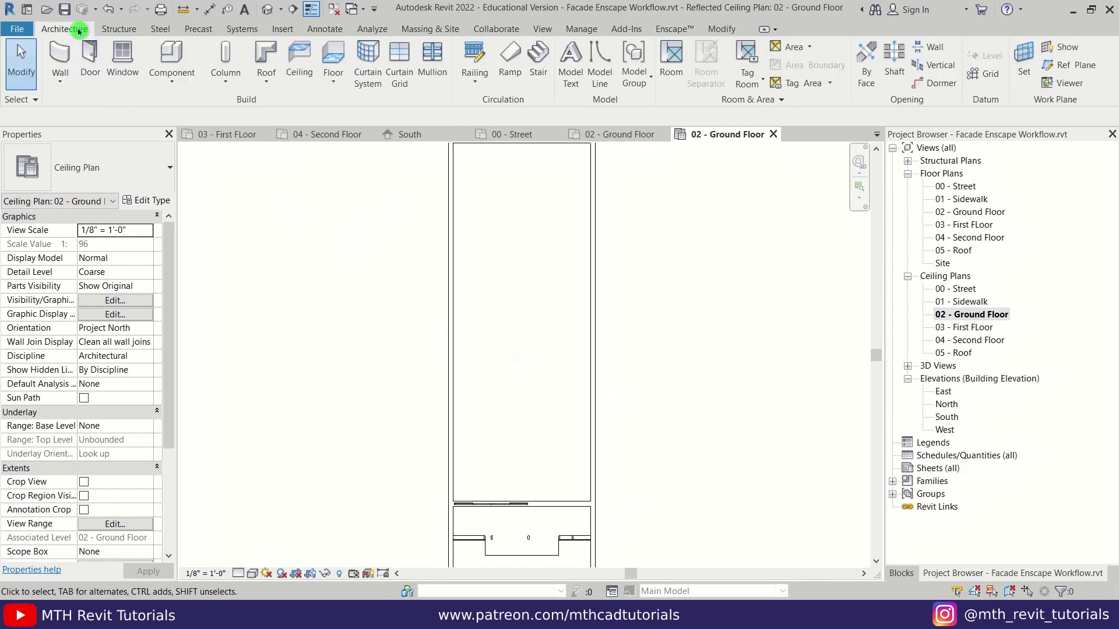
pyautogui.click(300, 61)
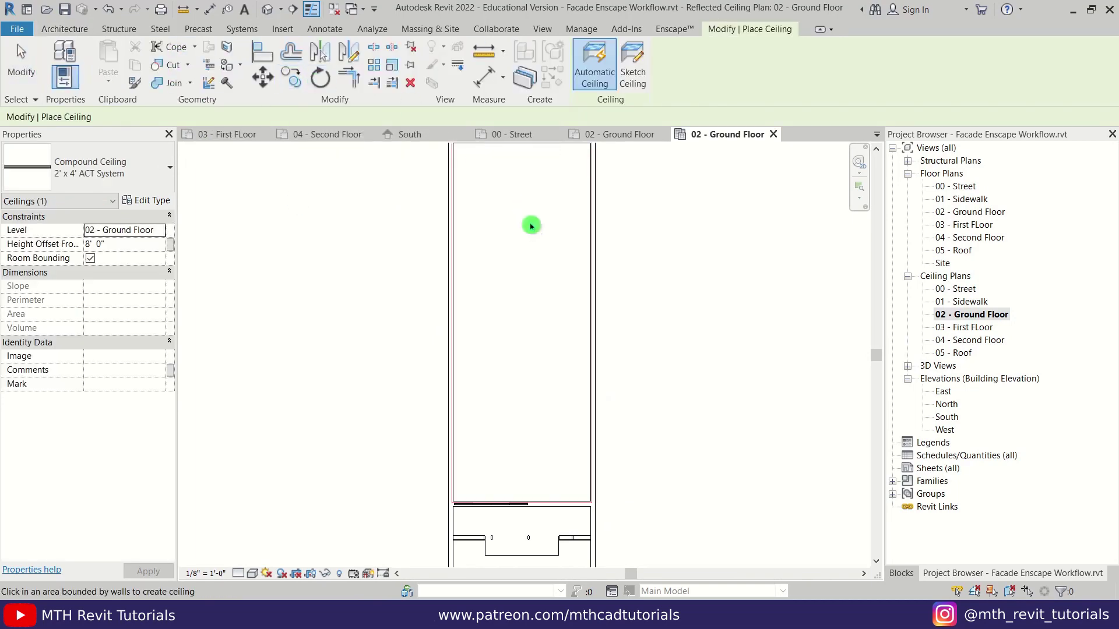
pyautogui.scroll(-1, 568, 294)
pyautogui.click(561, 297)
pyautogui.press('Escape')
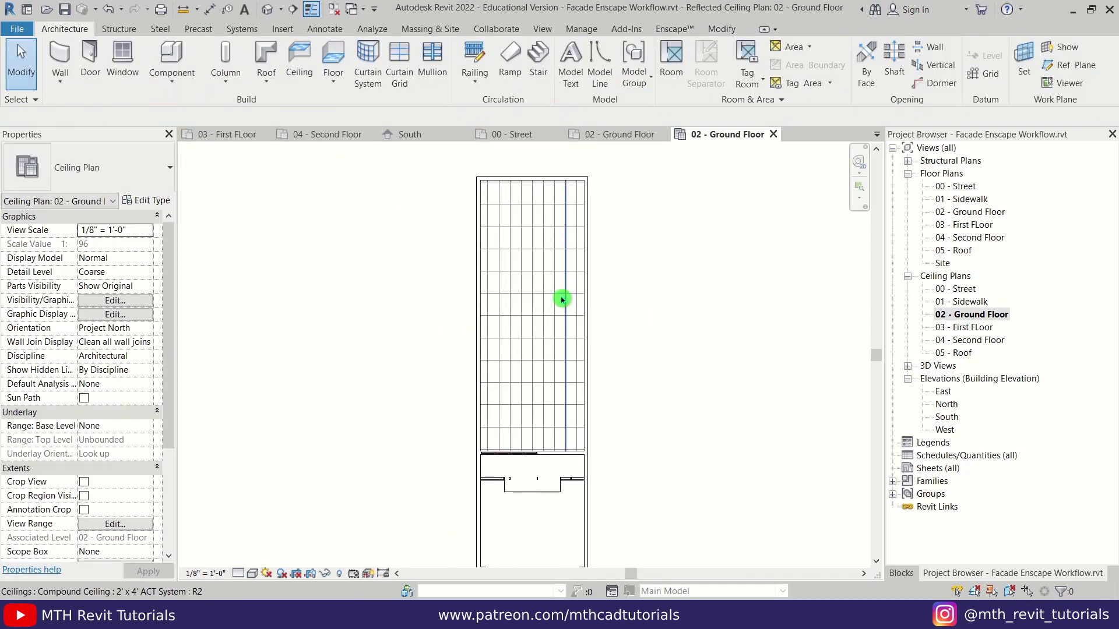
# Edit the ceiling type's structure, deleting the acoustic tile finish layer and giving the structure layer the Gypsum Wall material
pyautogui.click(563, 300)
pyautogui.click(147, 200)
pyautogui.click(577, 342)
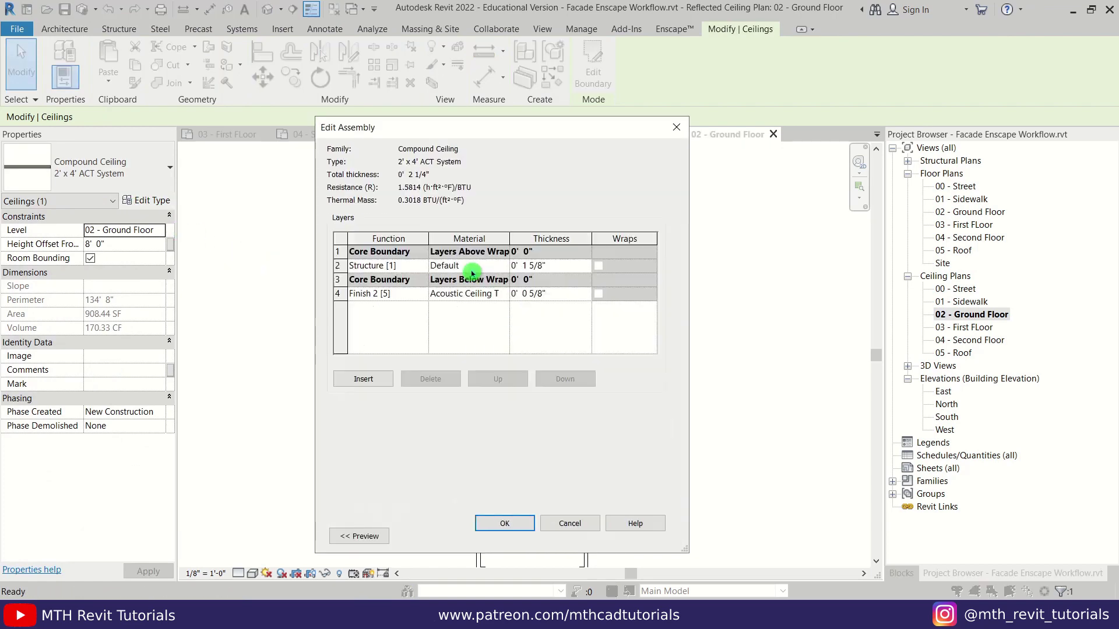
pyautogui.click(417, 382)
pyautogui.click(477, 266)
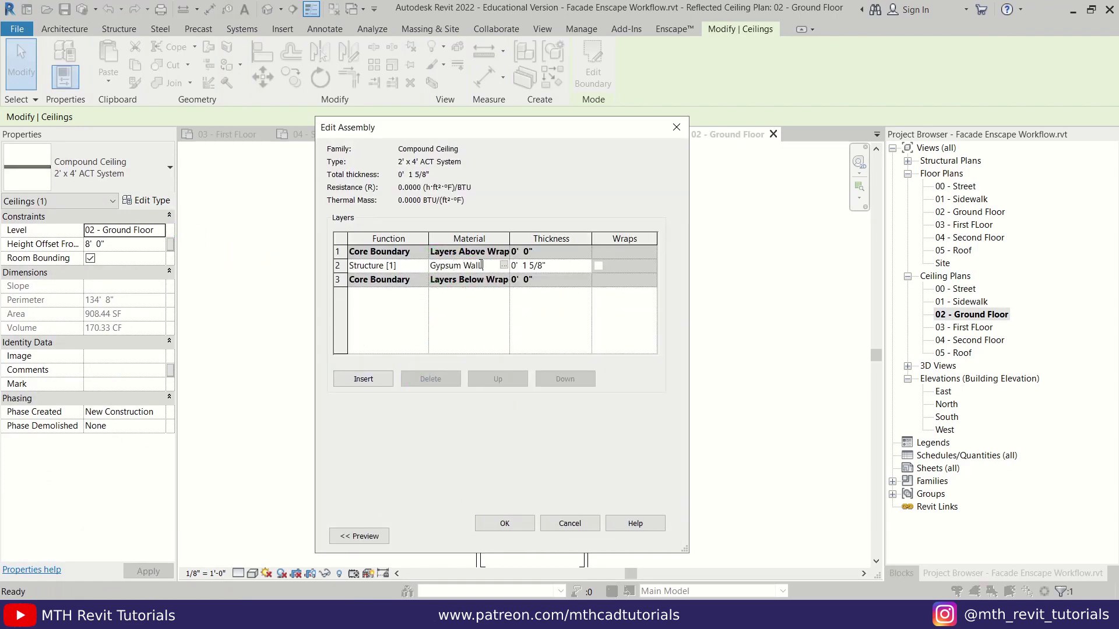
pyautogui.click(522, 522)
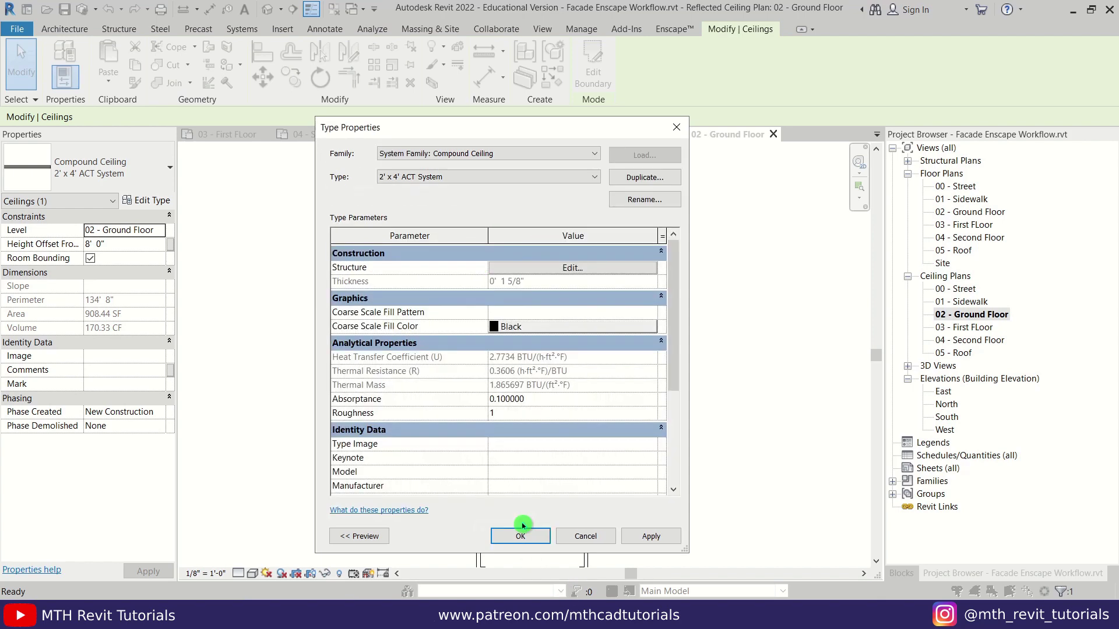
pyautogui.click(523, 539)
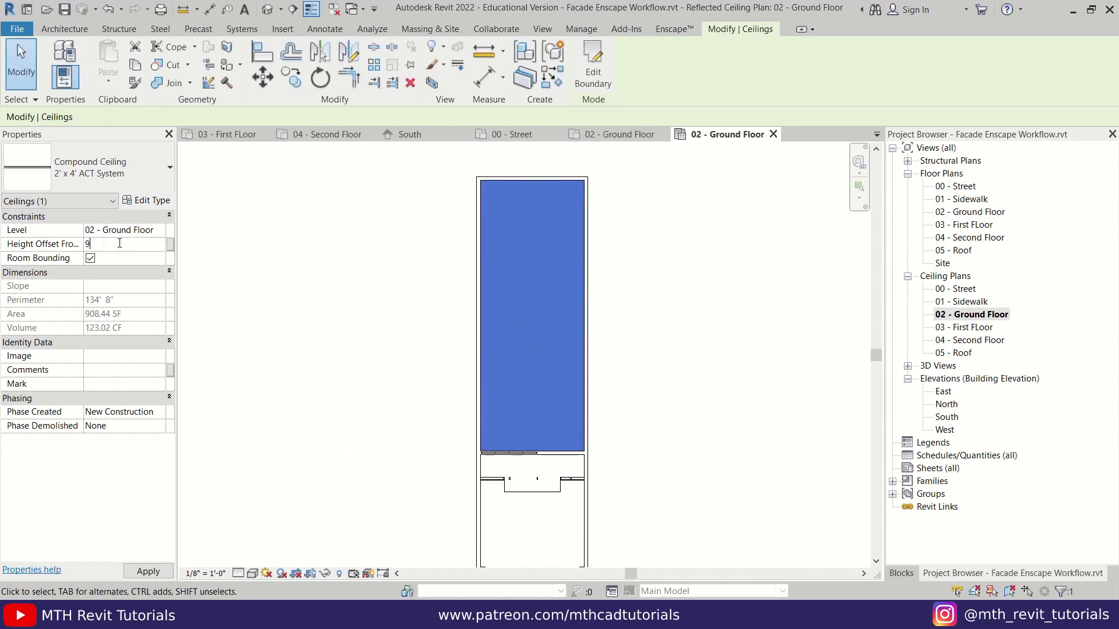
# Place an automatic 2' x 4' ACT System ceiling in both the 03 - First Floor and 04 - Second Floor ceiling plans
pyautogui.doubleClick(972, 327)
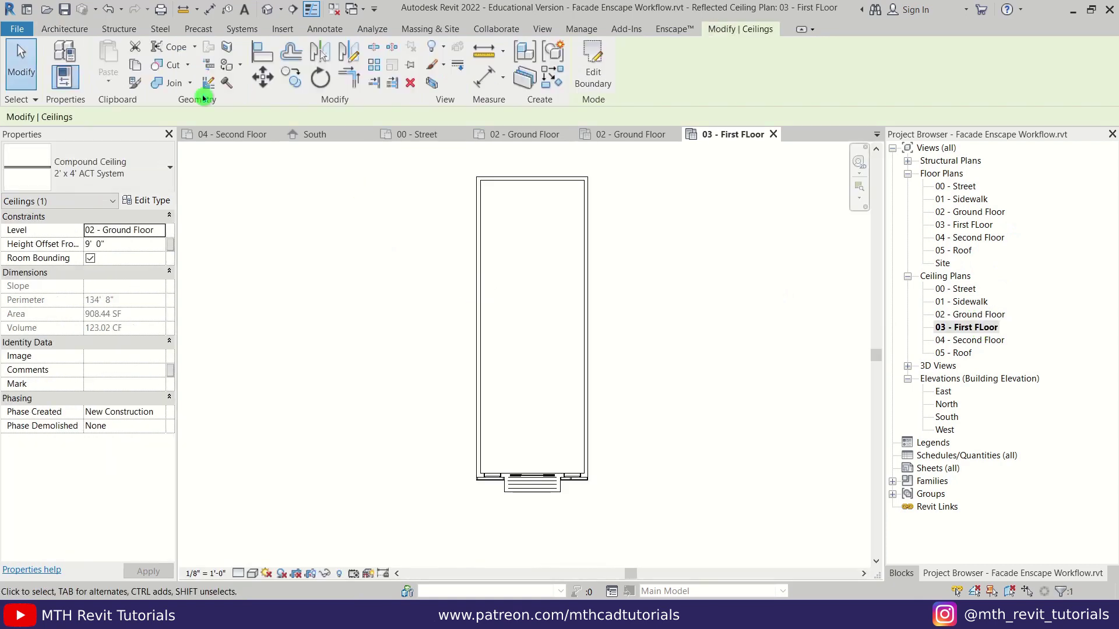
pyautogui.click(304, 63)
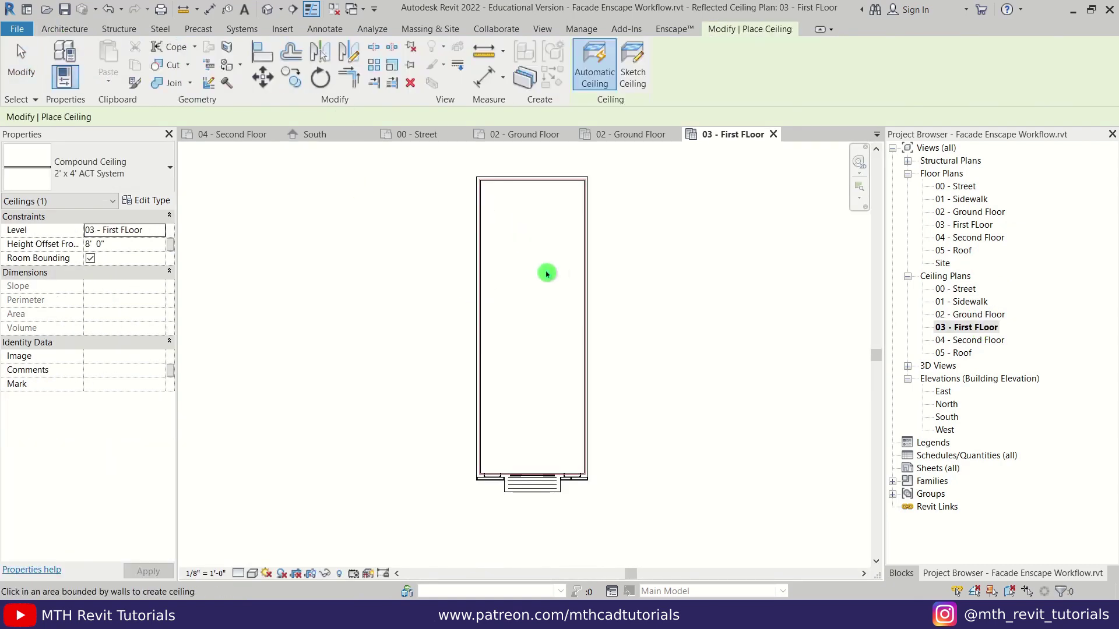
pyautogui.press('Escape')
pyautogui.doubleClick(979, 340)
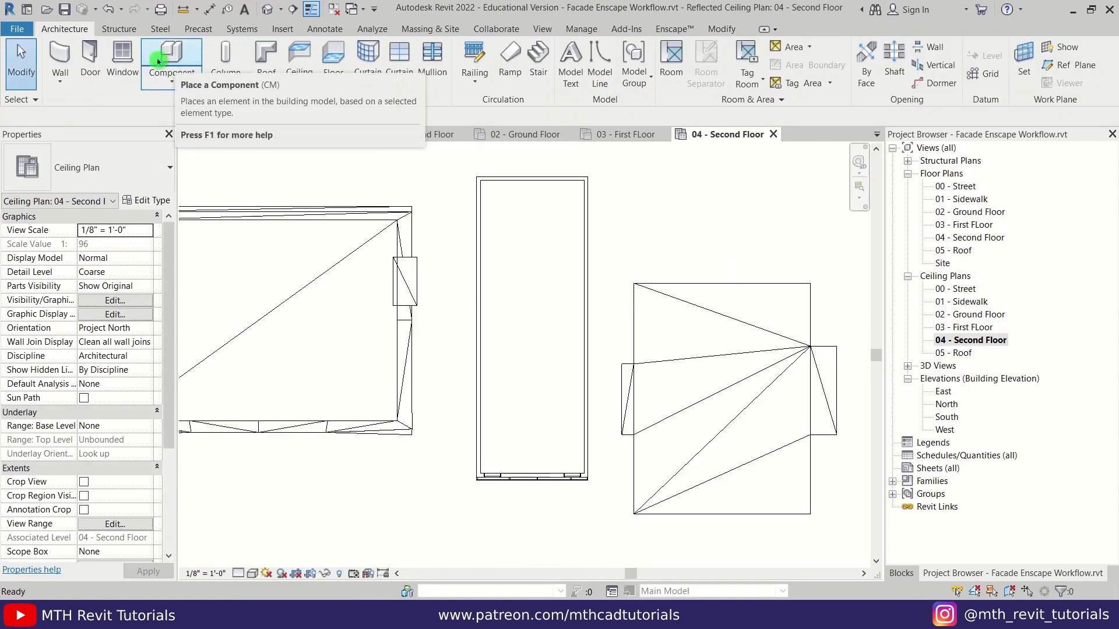
pyautogui.click(299, 61)
pyautogui.press('Escape')
# Load the Downlight - Recessed Can family from the internal lighting library, with the 6" Incandescent - 120V type
pyautogui.scroll(2, 524, 274)
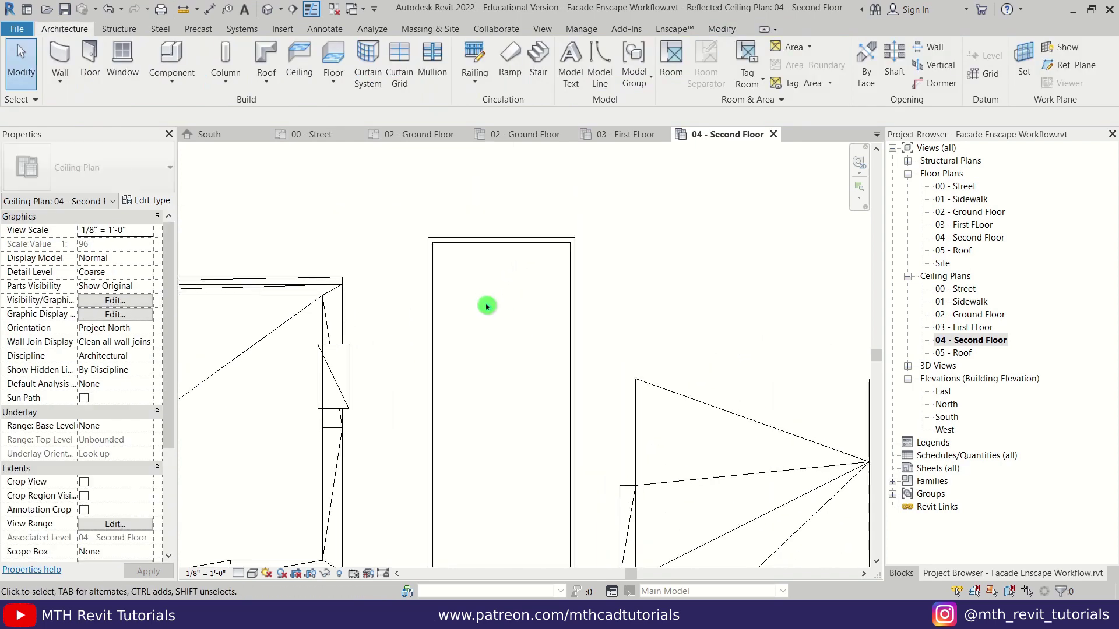
pyautogui.click(175, 53)
pyautogui.click(585, 80)
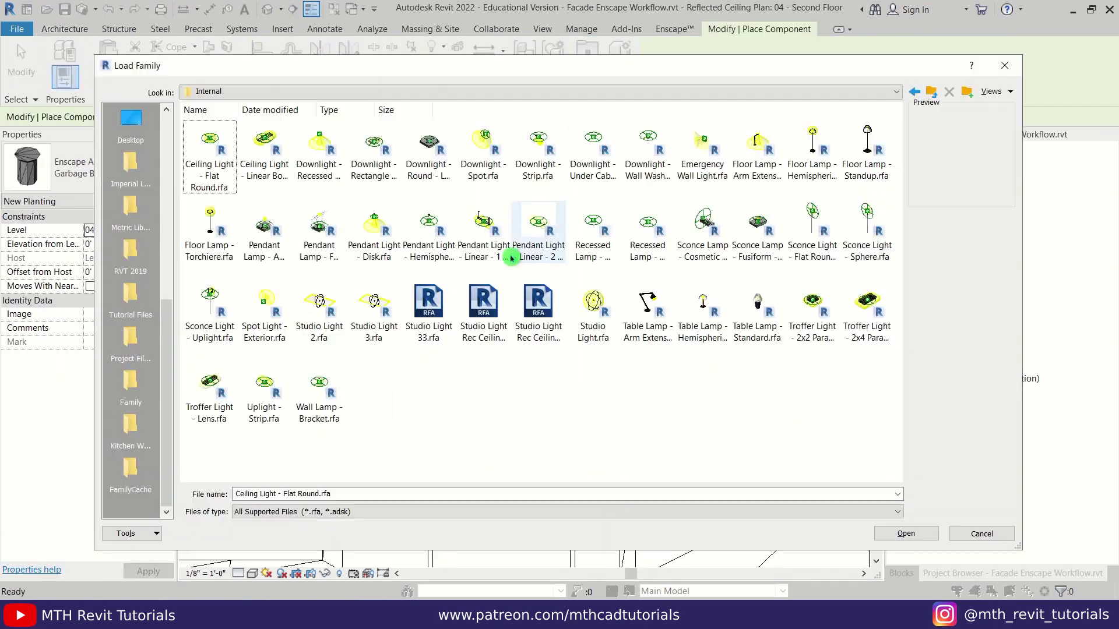
pyautogui.click(589, 239)
pyautogui.click(638, 250)
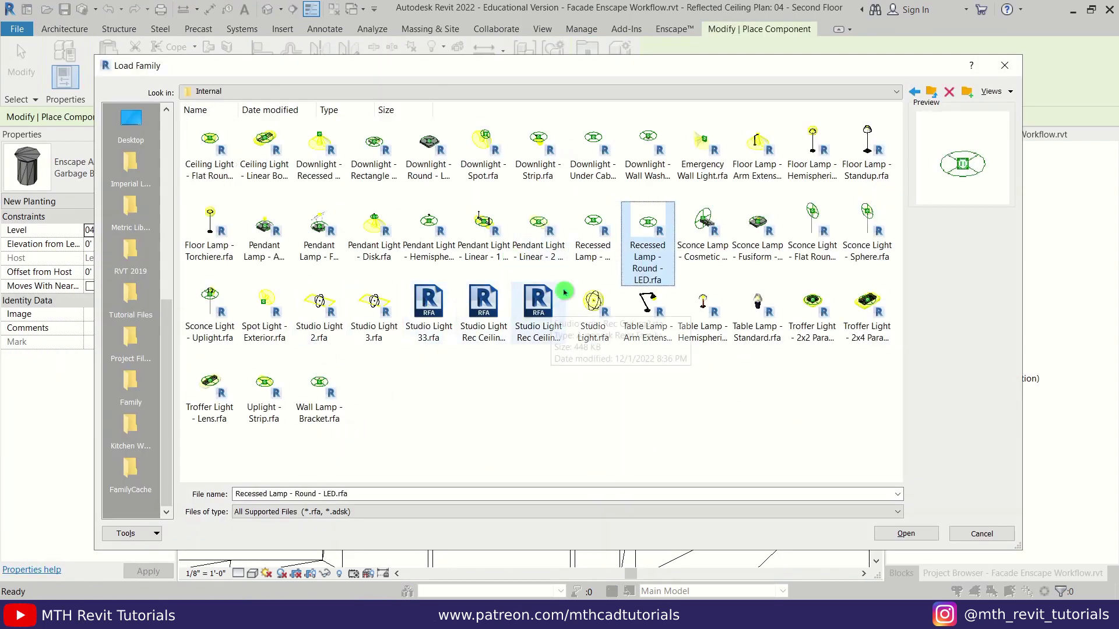
pyautogui.click(457, 175)
pyautogui.click(306, 145)
pyautogui.doubleClick(327, 187)
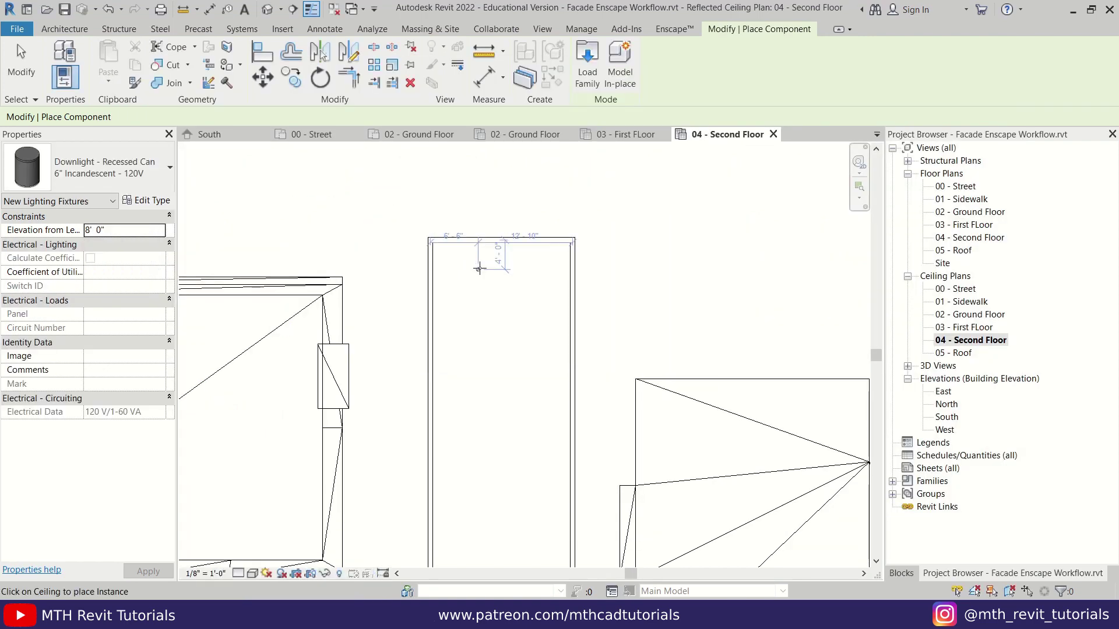
# Place one downlight in the ceiling's northwest corner, about 3'-0" from the west wall and 3'-6" from the north wall
pyautogui.scroll(2, 479, 268)
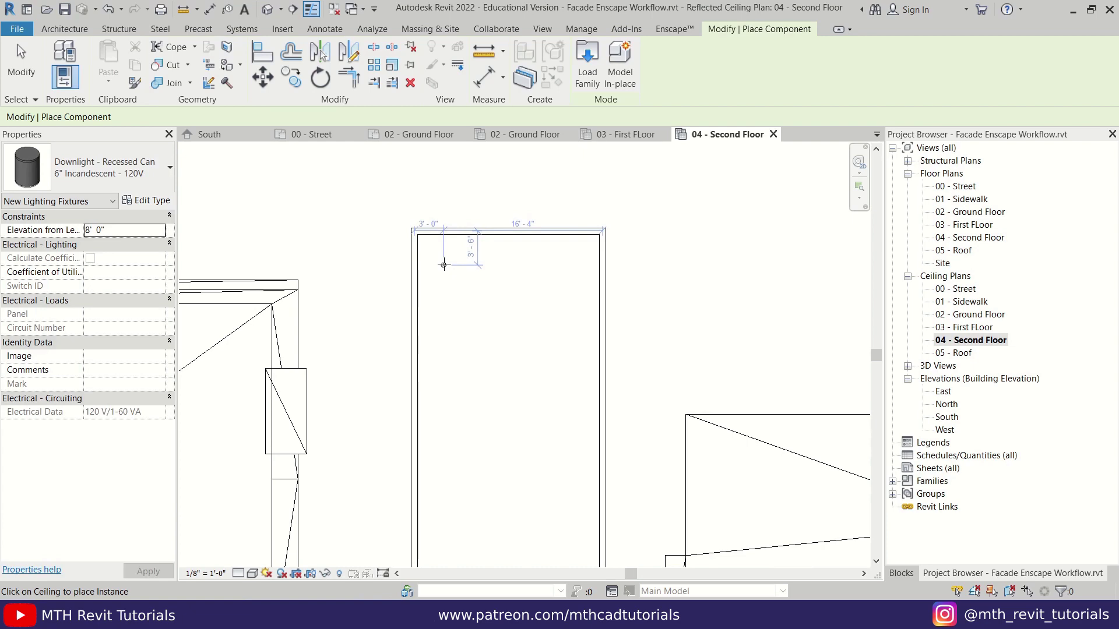
pyautogui.click(443, 265)
pyautogui.press('Escape')
# Array the downlight horizontally into 4 fixtures, with the last one about 14'-0" from the first
pyautogui.scroll(2, 416, 264)
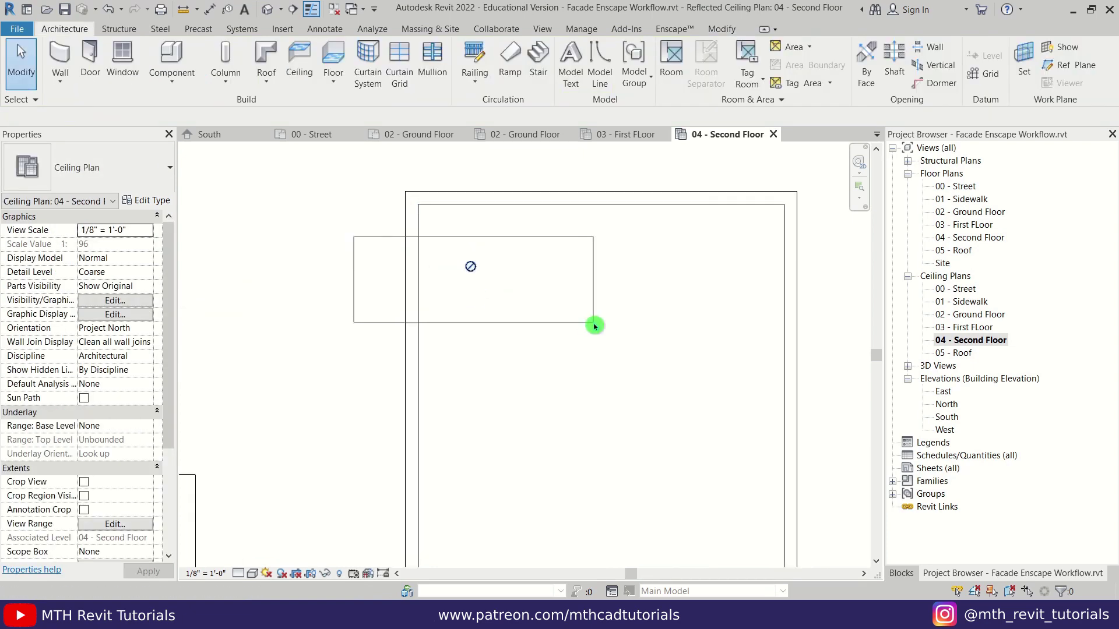
pyautogui.moveTo(354, 236); pyautogui.dragTo(594, 324)
pyautogui.press('a')
pyautogui.press('r')
pyautogui.click(471, 267)
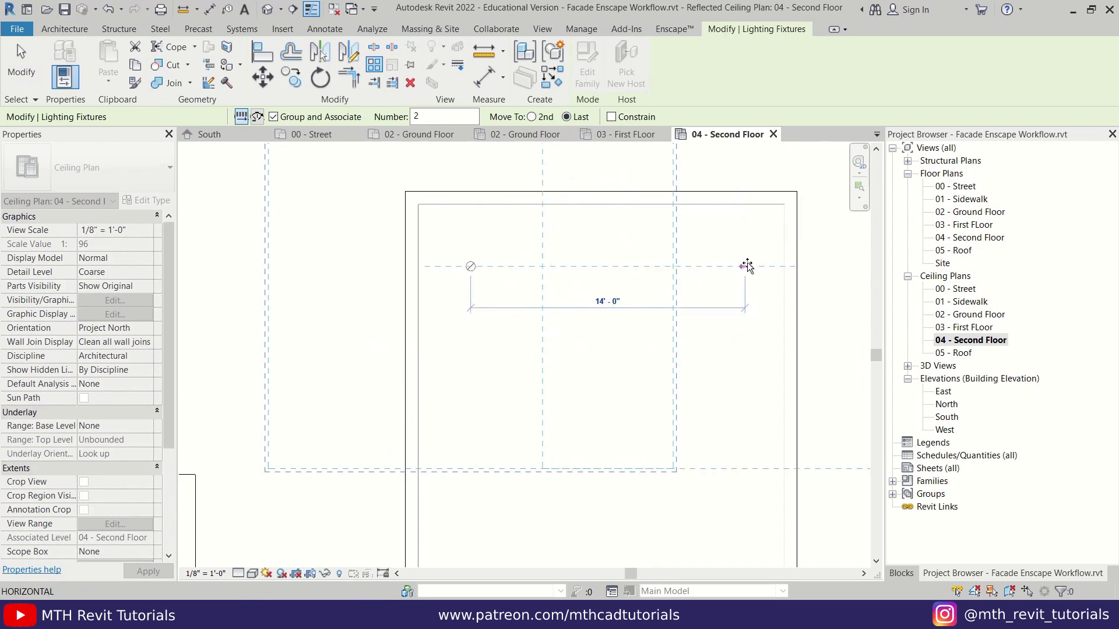
pyautogui.click(746, 266)
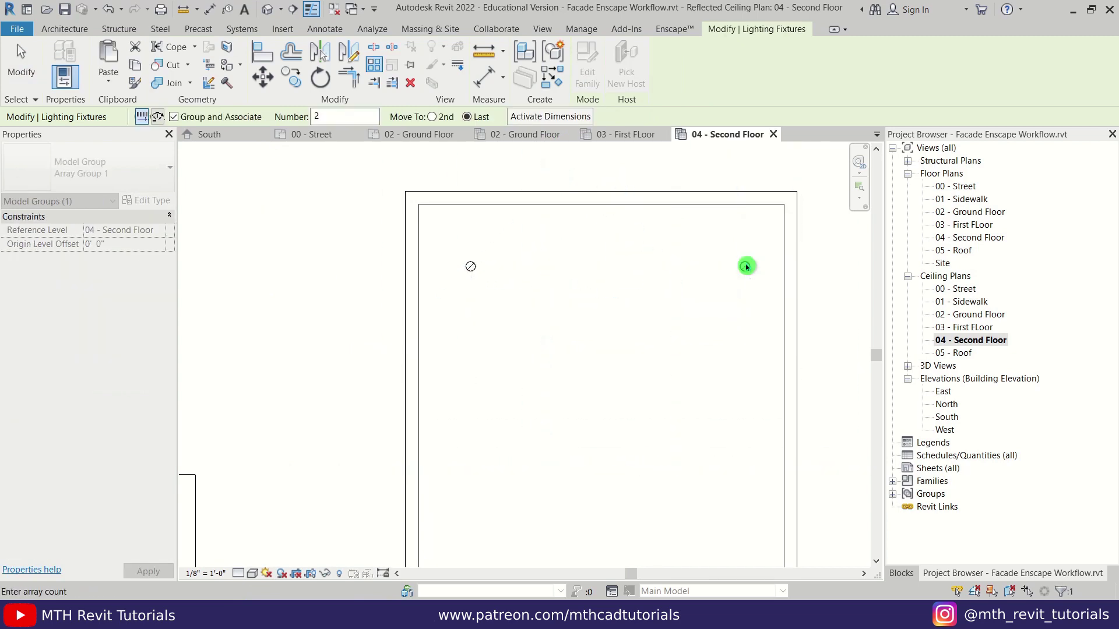
pyautogui.write('4')
pyautogui.press('Return')
pyautogui.press('Escape')
# Ungroup the row of downlights and array it down the room into 8 rows, with the last about 46'-0" from the first
pyautogui.scroll(-2, 501, 285)
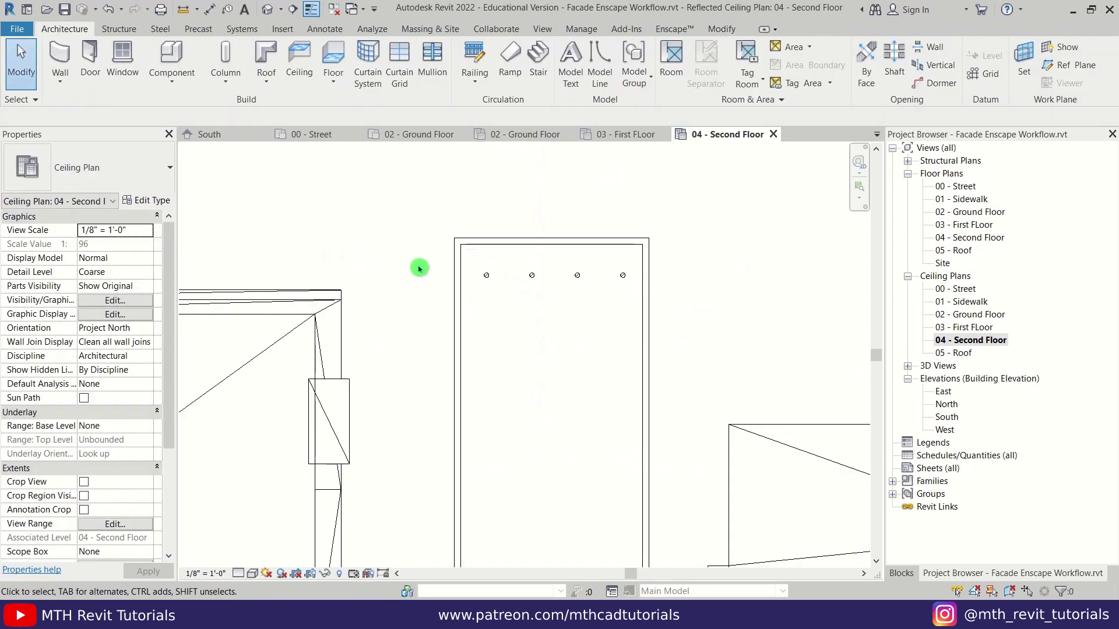
pyautogui.moveTo(420, 268); pyautogui.dragTo(697, 320)
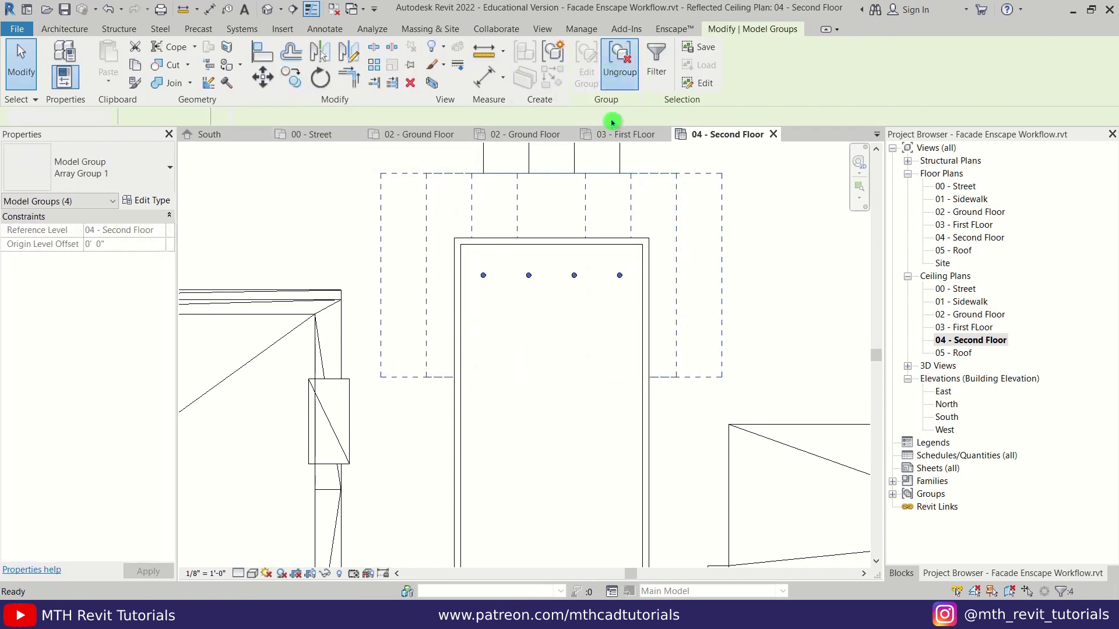
pyautogui.press('a')
pyautogui.press('r')
pyautogui.click(483, 276)
pyautogui.scroll(-2, 483, 276)
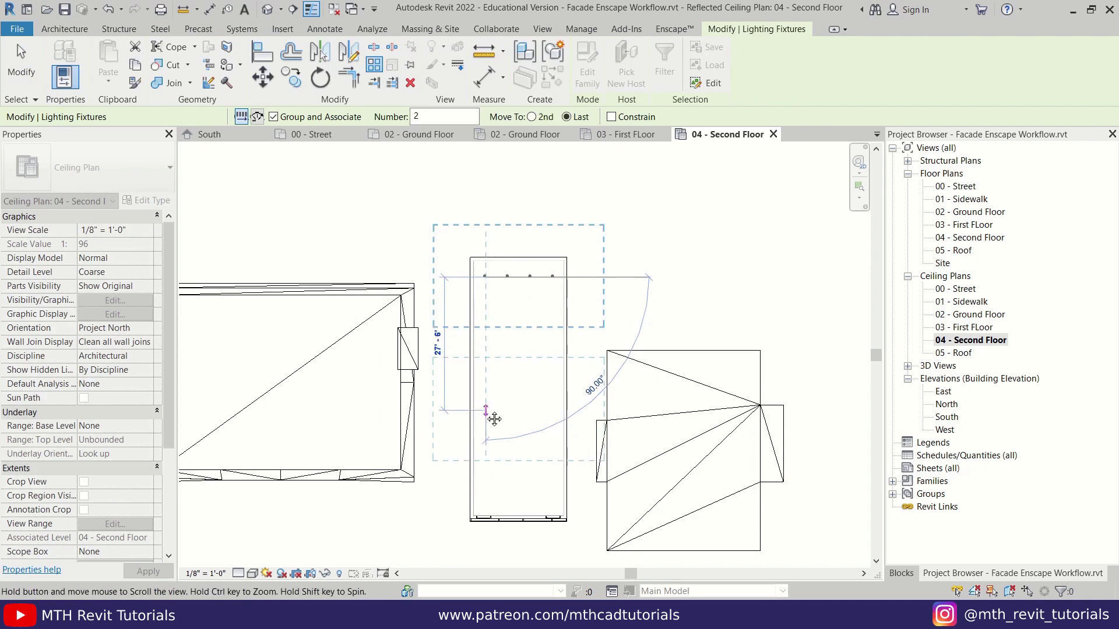
pyautogui.moveTo(494, 419); pyautogui.dragTo(501, 385, button='middle')
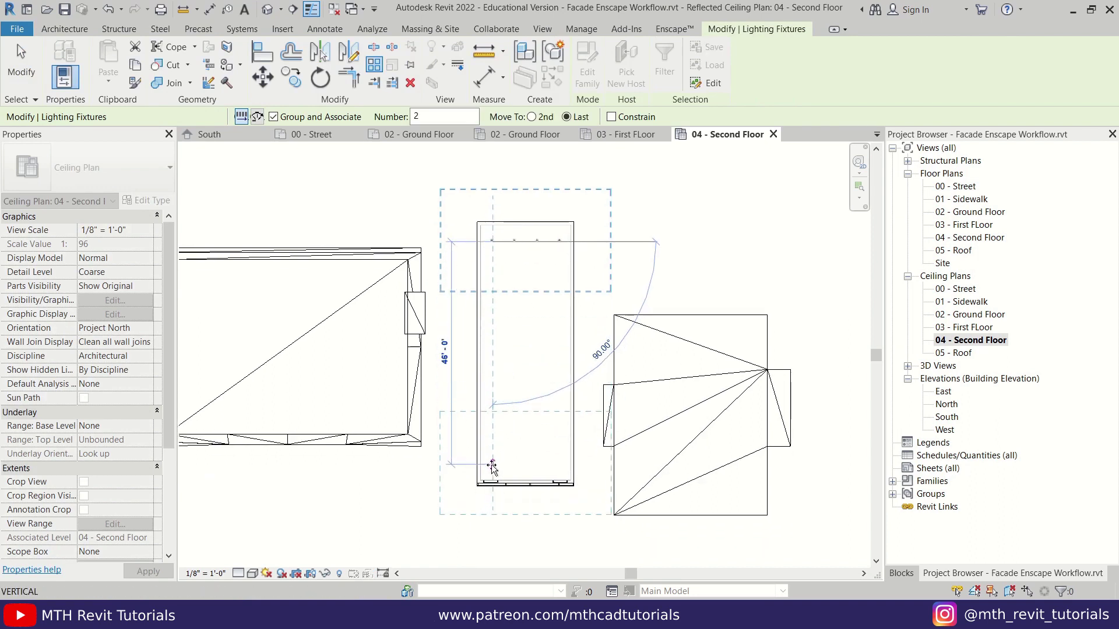
pyautogui.click(491, 464)
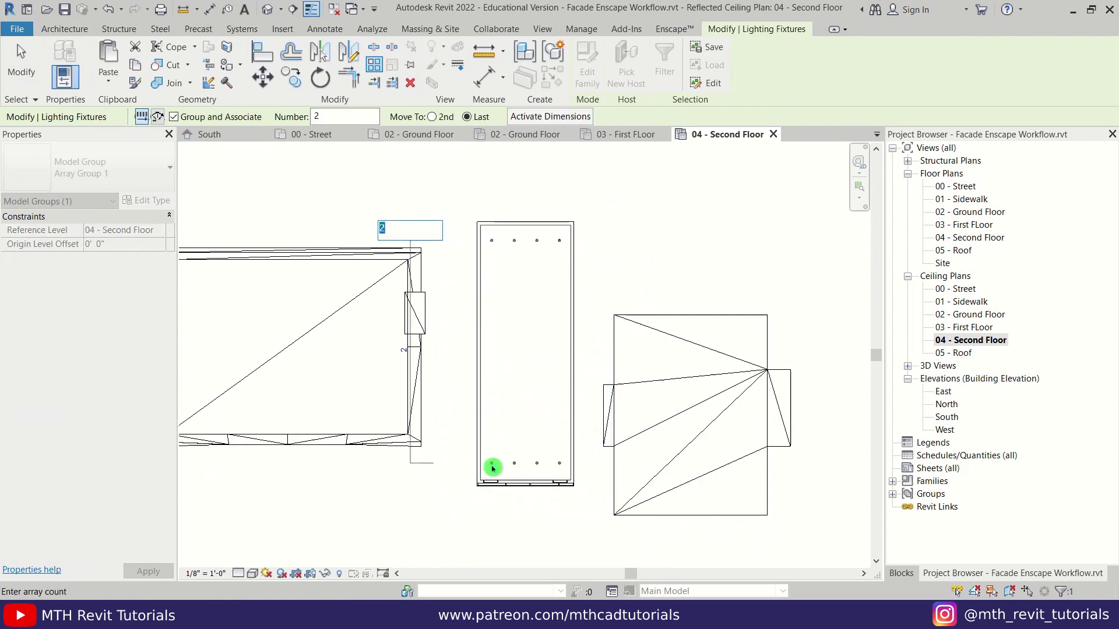
pyautogui.write('8')
pyautogui.press('Return')
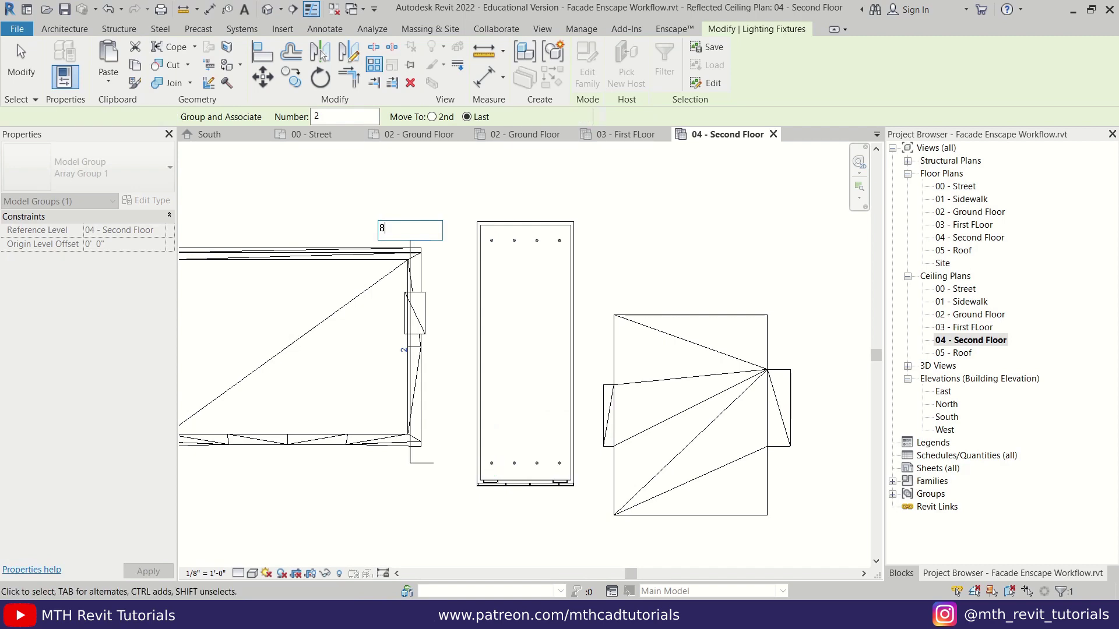
pyautogui.press('Escape')
# Select all the arrayed downlight rows on the second-floor ceiling and ungroup them
pyautogui.moveTo(442, 194); pyautogui.dragTo(651, 383)
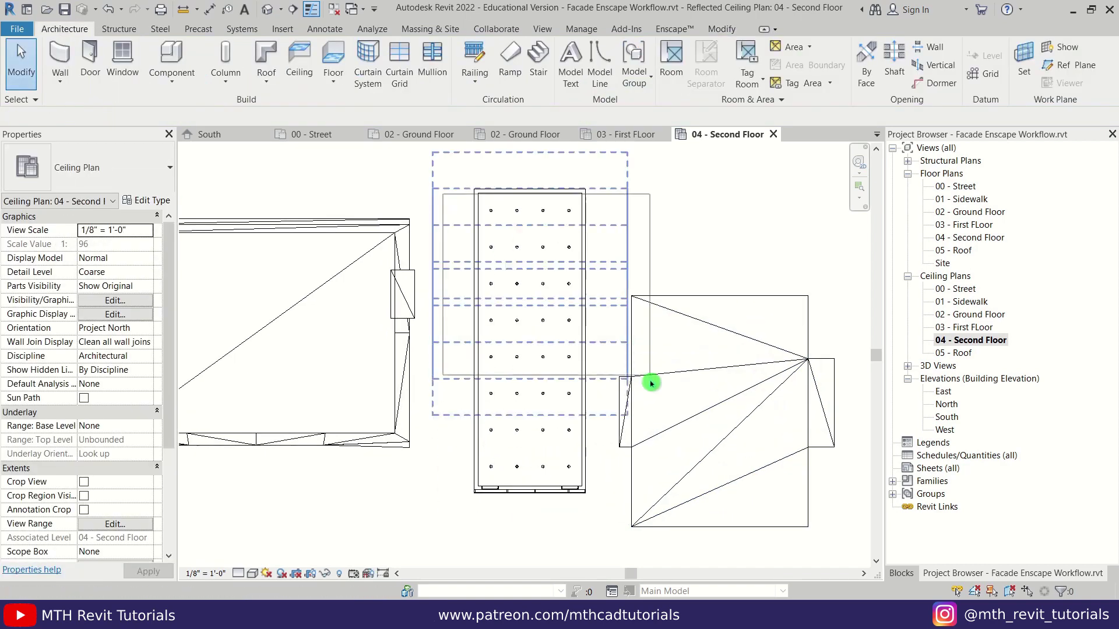
pyautogui.moveTo(637, 479); pyautogui.dragTo(637, 480)
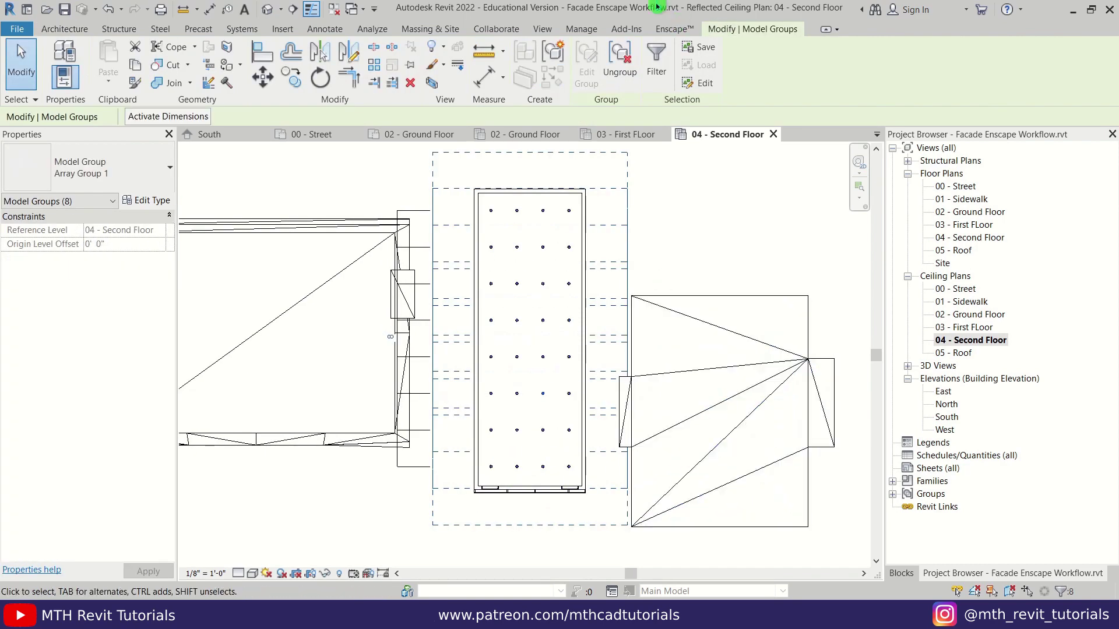
pyautogui.press('u')
pyautogui.press('g')
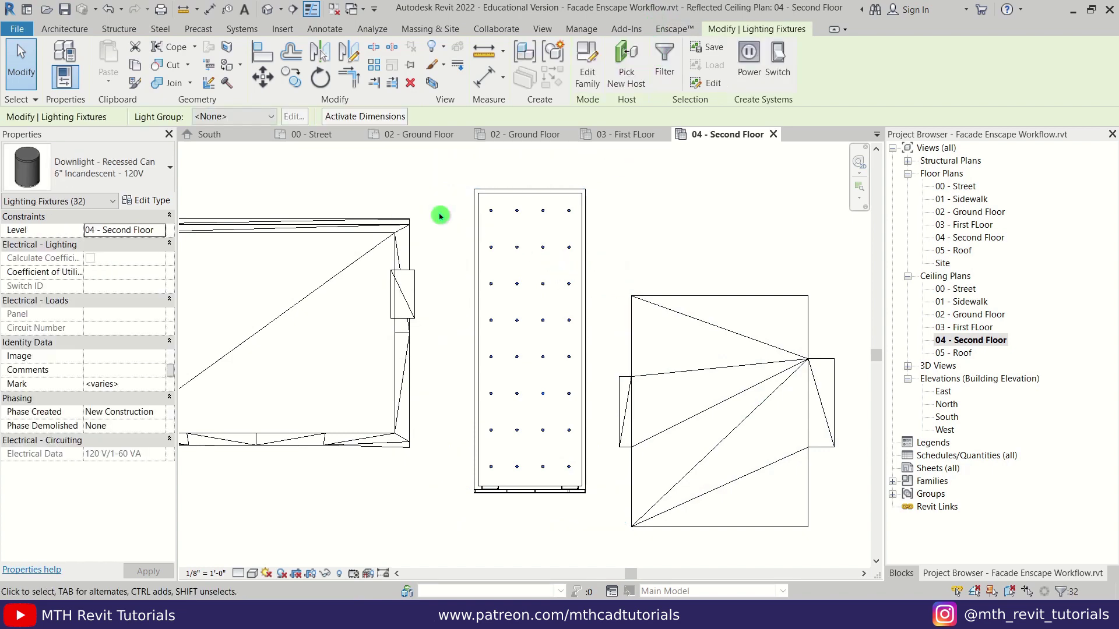
# Copy the selected downlights and paste them aligned to the 03 - First Floor level
pyautogui.hotkey('ctrl', 'c')
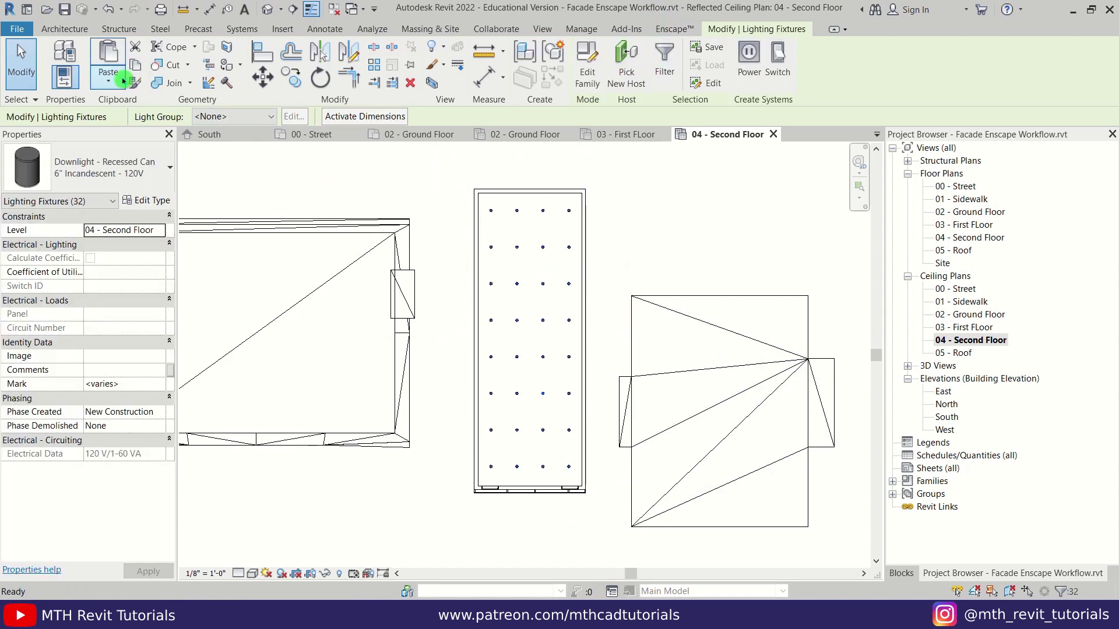
pyautogui.click(123, 80)
pyautogui.click(153, 135)
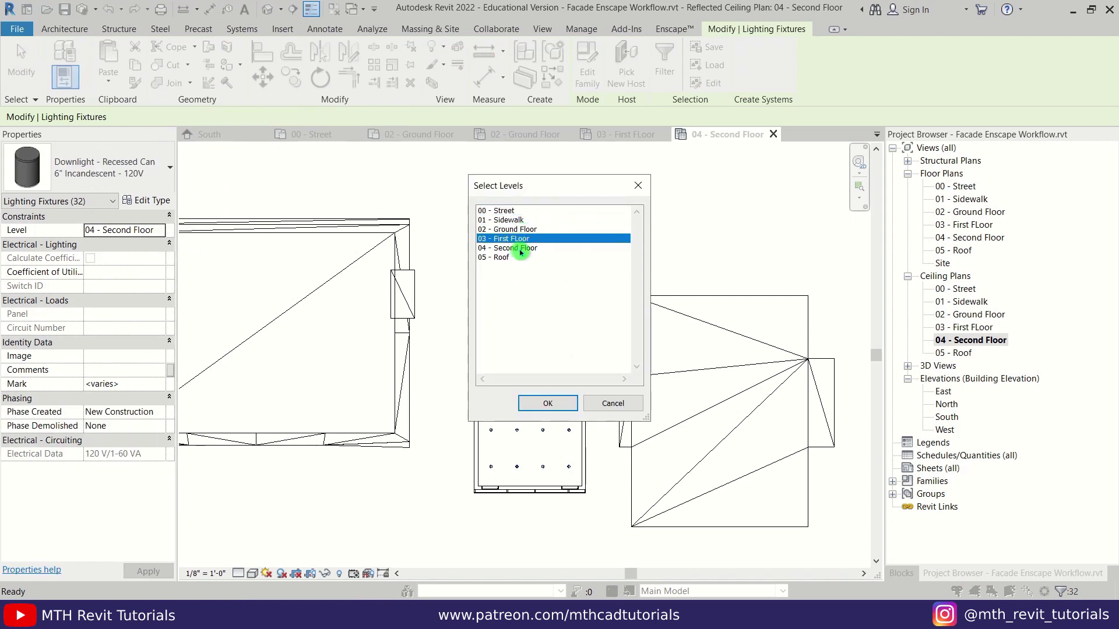
pyautogui.click(549, 413)
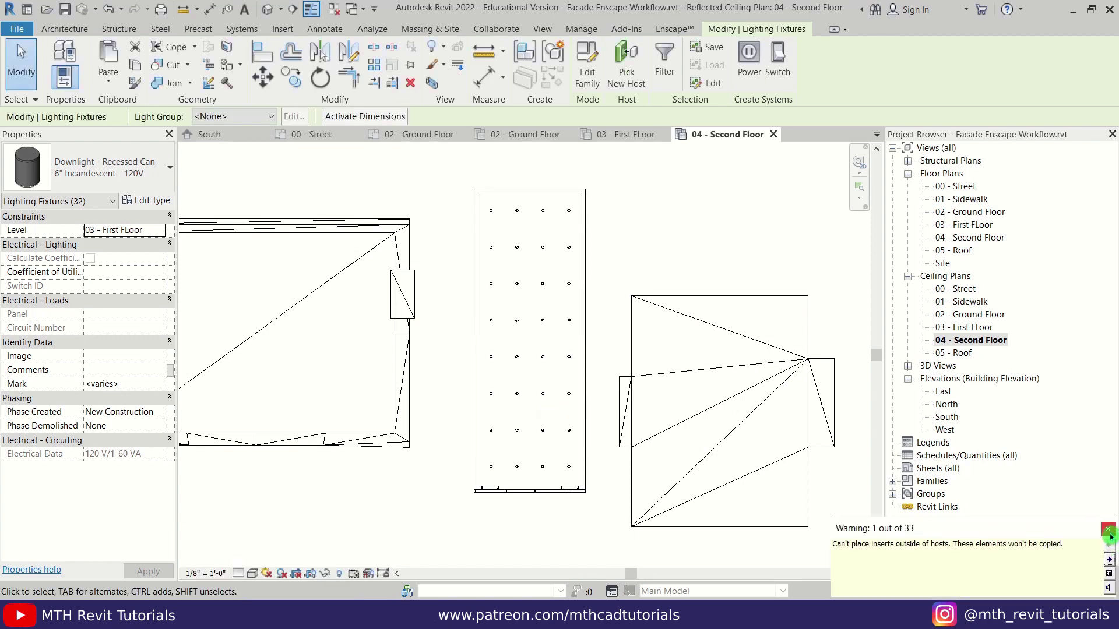
pyautogui.click(437, 400)
# In the 3D view, isolate the floor slab above the entrance with a section box and show its underside
pyautogui.click(271, 10)
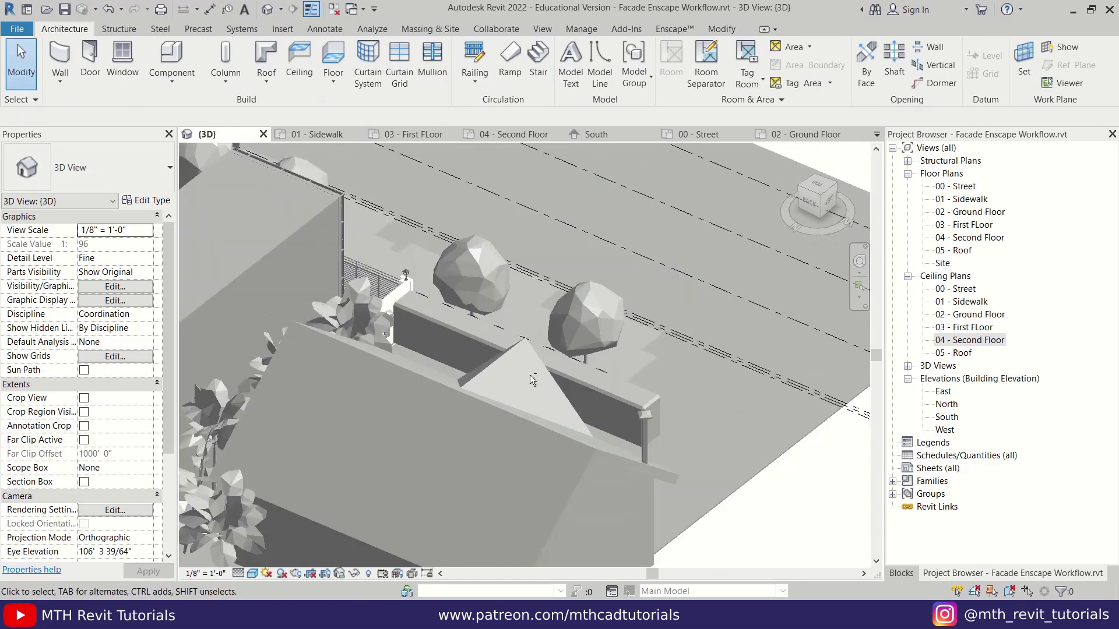
pyautogui.keyDown('shift'); pyautogui.moveTo(530, 380); pyautogui.dragTo(499, 404, button='middle'); pyautogui.keyUp('shift')
pyautogui.scroll(5, 497, 403)
pyautogui.keyDown('shift'); pyautogui.moveTo(410, 360); pyautogui.dragTo(489, 341, button='middle'); pyautogui.keyUp('shift')
pyautogui.scroll(3, 689, 348)
pyautogui.scroll(2, 689, 348)
pyautogui.keyDown('shift'); pyautogui.moveTo(690, 349); pyautogui.dragTo(445, 400, button='middle'); pyautogui.keyUp('shift')
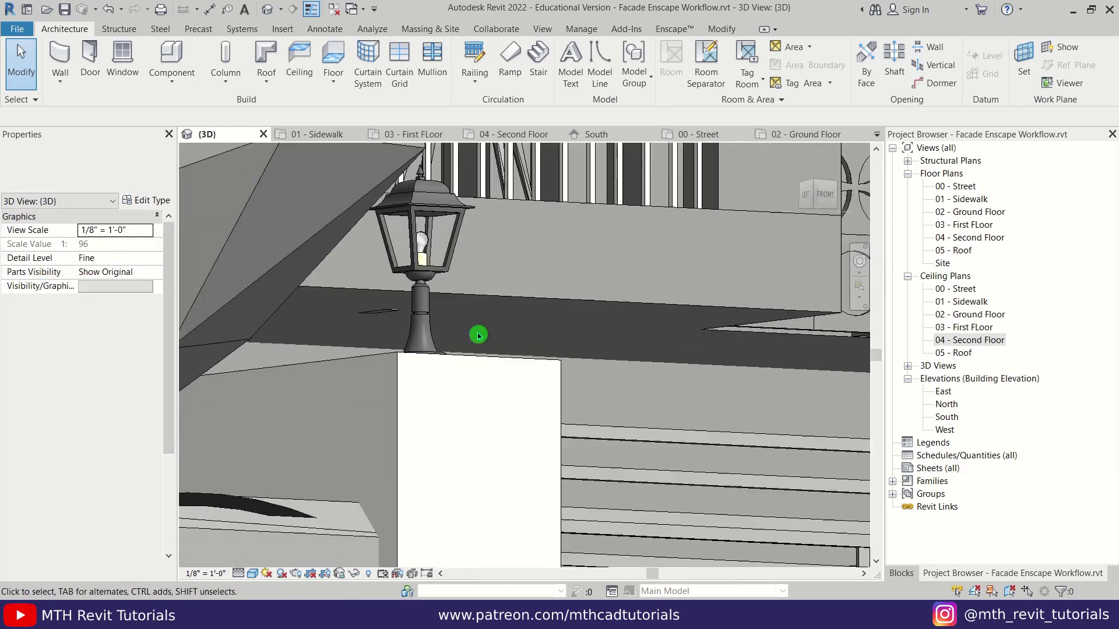
pyautogui.click(517, 302)
pyautogui.press('b')
pyautogui.press('x')
pyautogui.click(517, 303)
pyautogui.keyDown('shift'); pyautogui.moveTo(647, 411); pyautogui.dragTo(718, 235, button='middle'); pyautogui.keyUp('shift')
pyautogui.scroll(3, 749, 390)
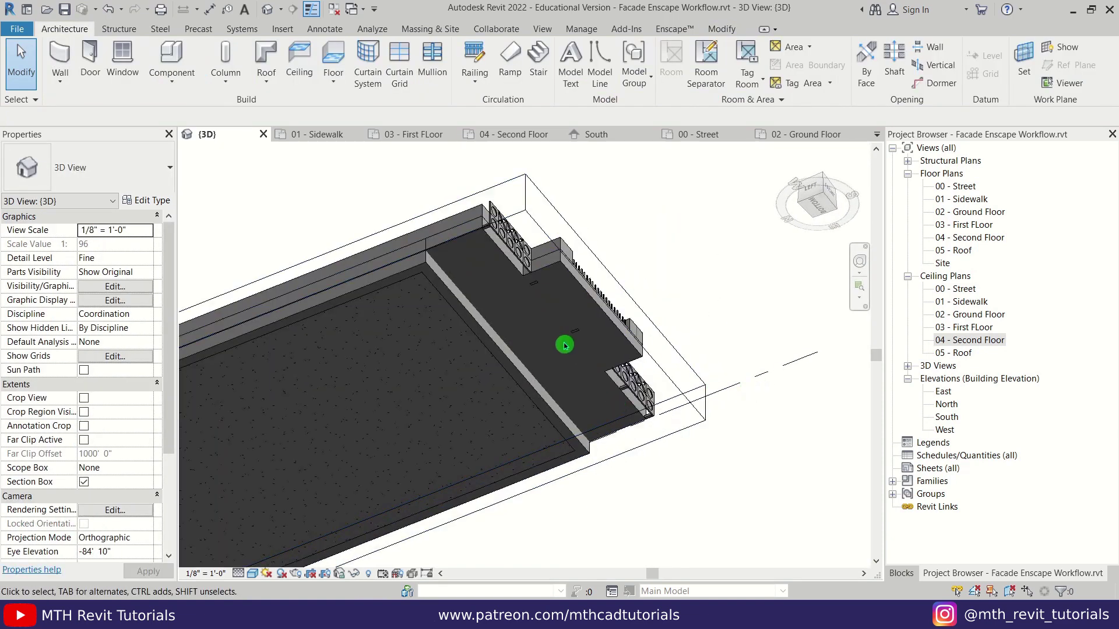
pyautogui.scroll(2, 514, 292)
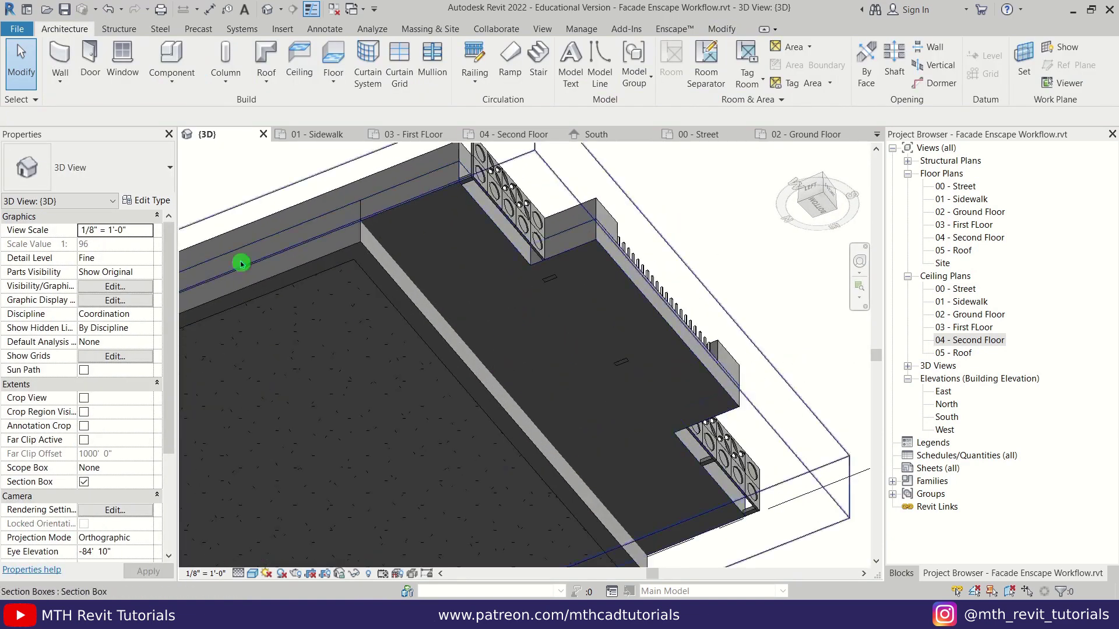
# Load a face-based light fixture family and place one fixture on the slab's underside near the west end of the front strip
pyautogui.click(173, 57)
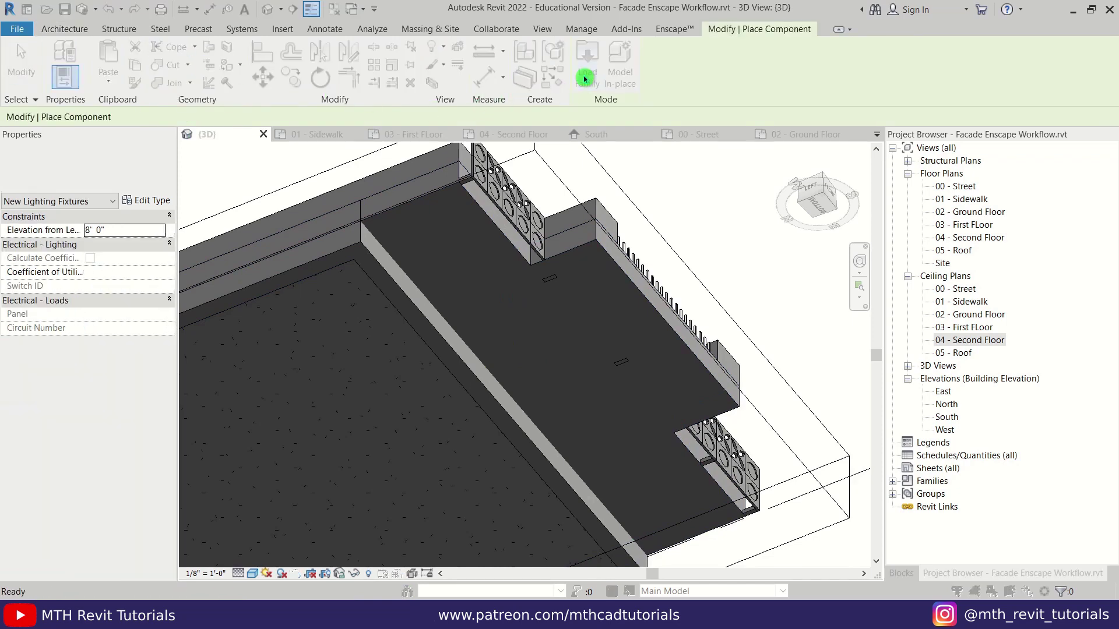
pyautogui.click(587, 75)
pyautogui.click(222, 150)
pyautogui.click(916, 532)
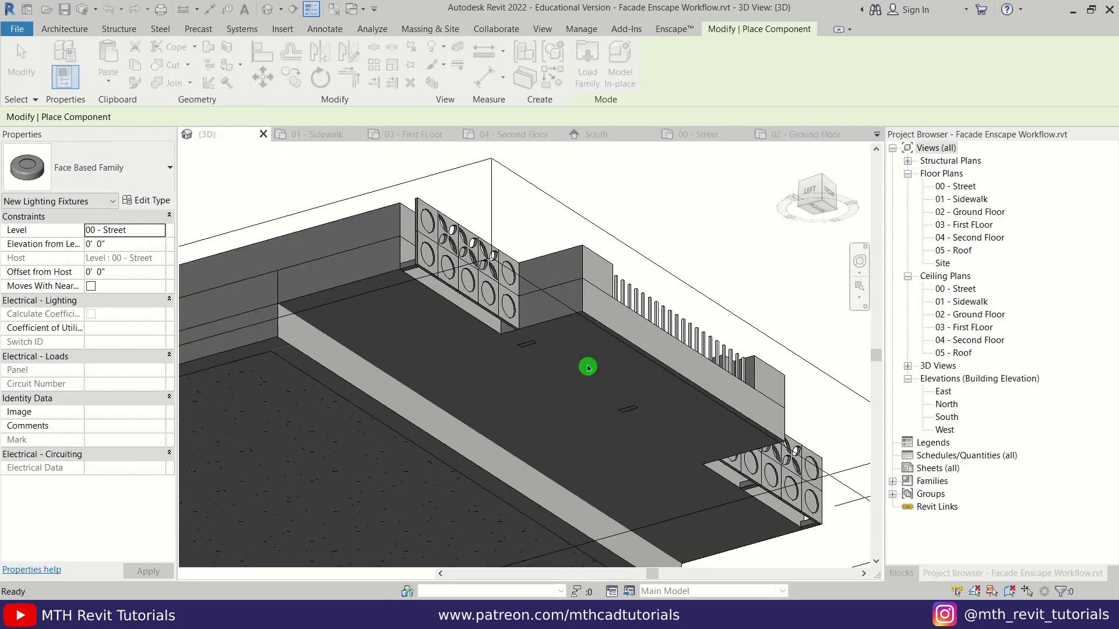
pyautogui.click(520, 309)
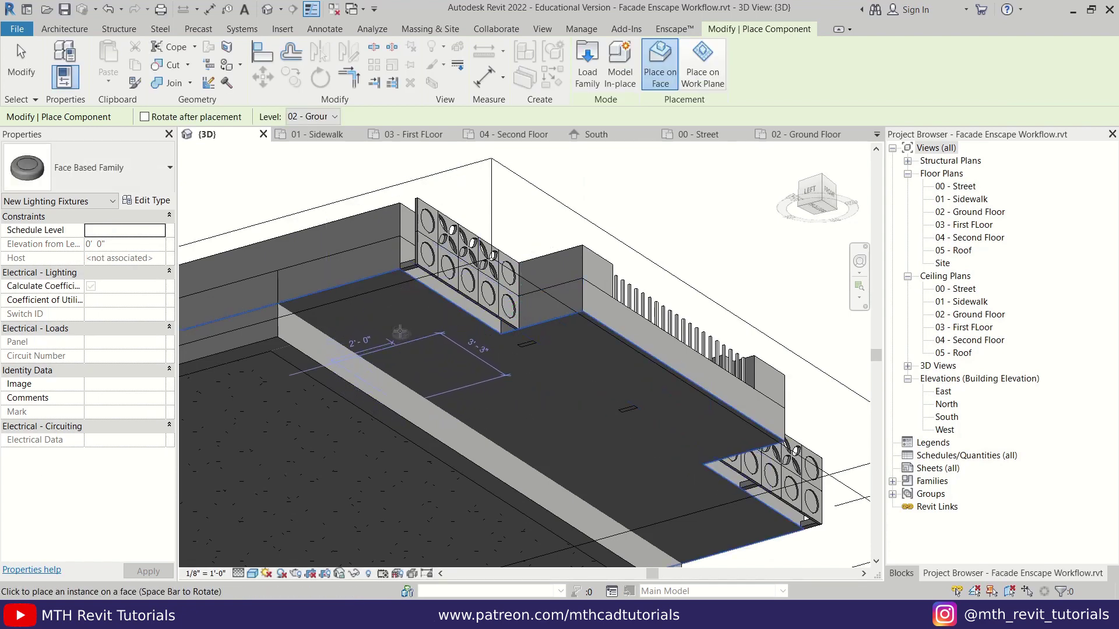
pyautogui.press('Escape')
pyautogui.press('Escape')
# From the top view, copy the soffit light fixture eastward three times at 4'-0" spacing to form a row of four
pyautogui.click(769, 209)
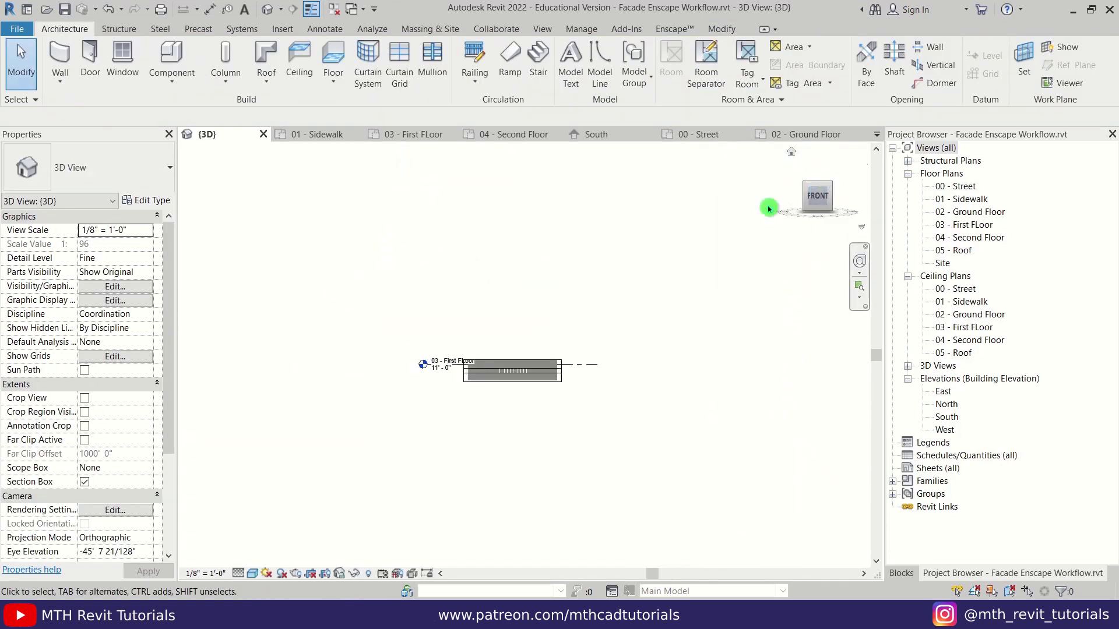
pyautogui.scroll(5, 508, 460)
pyautogui.moveTo(508, 484); pyautogui.dragTo(522, 355, button='middle')
pyautogui.click(457, 369)
pyautogui.press('c')
pyautogui.press('o')
pyautogui.scroll(2, 458, 364)
pyautogui.click(458, 363)
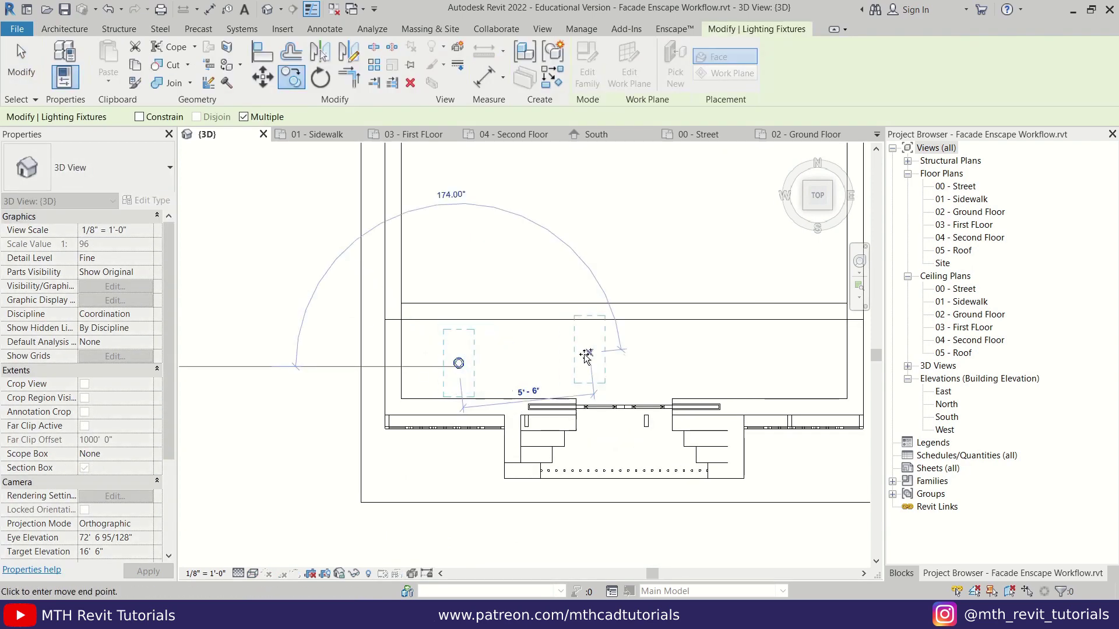
pyautogui.click(554, 363)
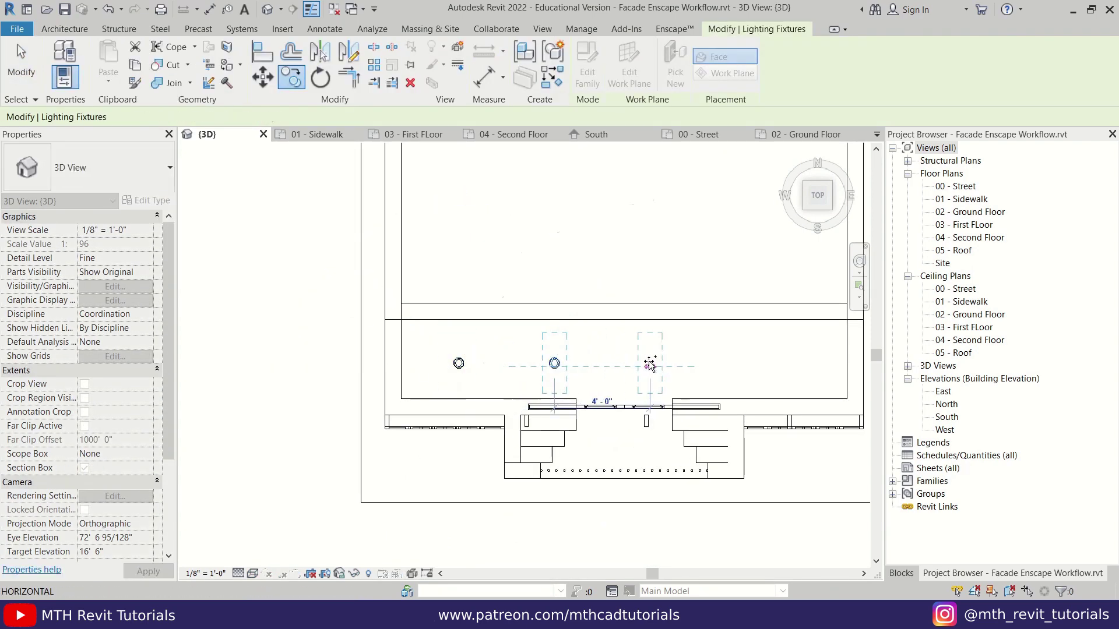
pyautogui.click(649, 364)
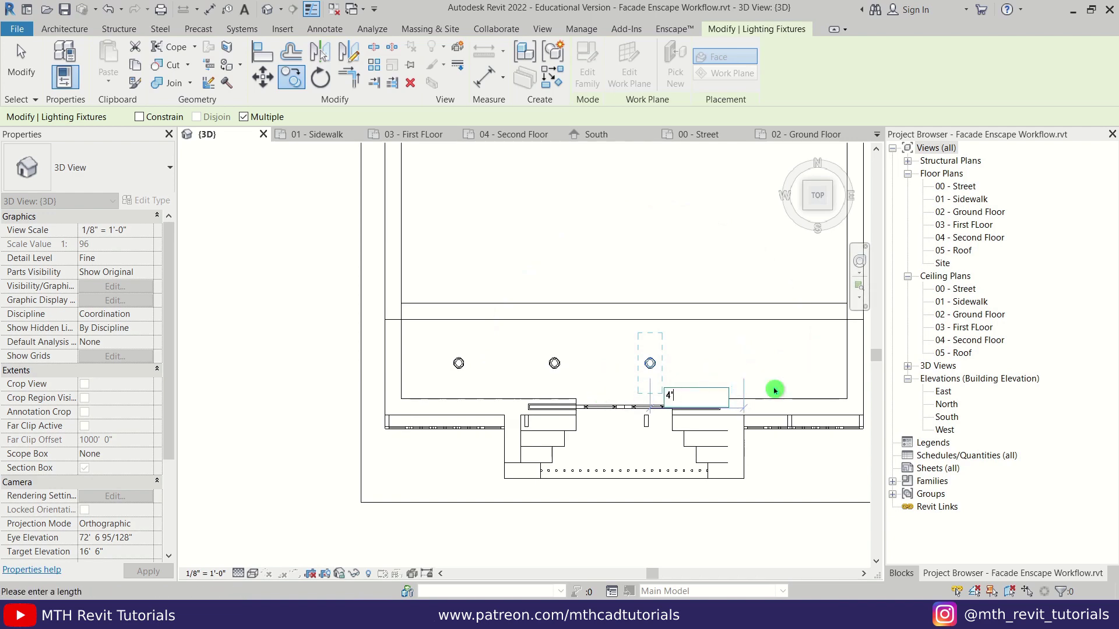
pyautogui.press('Return')
pyautogui.press('Escape')
# Shift the row of four soffit fixtures westward and copy a fifth fixture onto its east end at the same spacing
pyautogui.moveTo(741, 363); pyautogui.dragTo(628, 373)
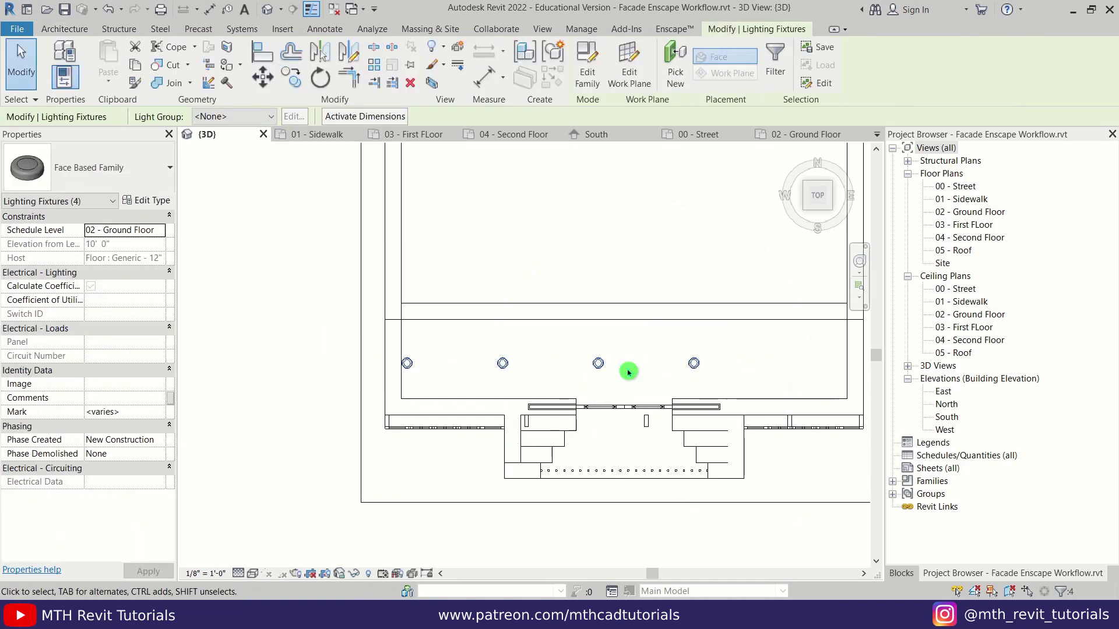
pyautogui.click(669, 342)
pyautogui.click(702, 363)
pyautogui.click(300, 81)
pyautogui.click(606, 360)
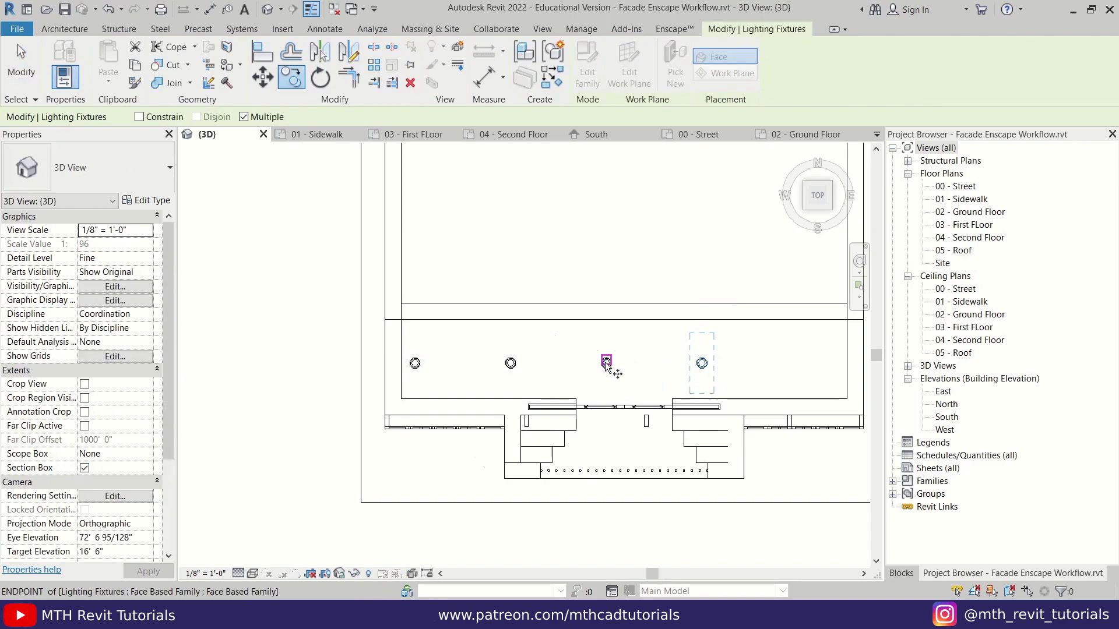
pyautogui.click(705, 361)
pyautogui.press('Escape')
pyautogui.press('Escape')
pyautogui.scroll(-2, 499, 382)
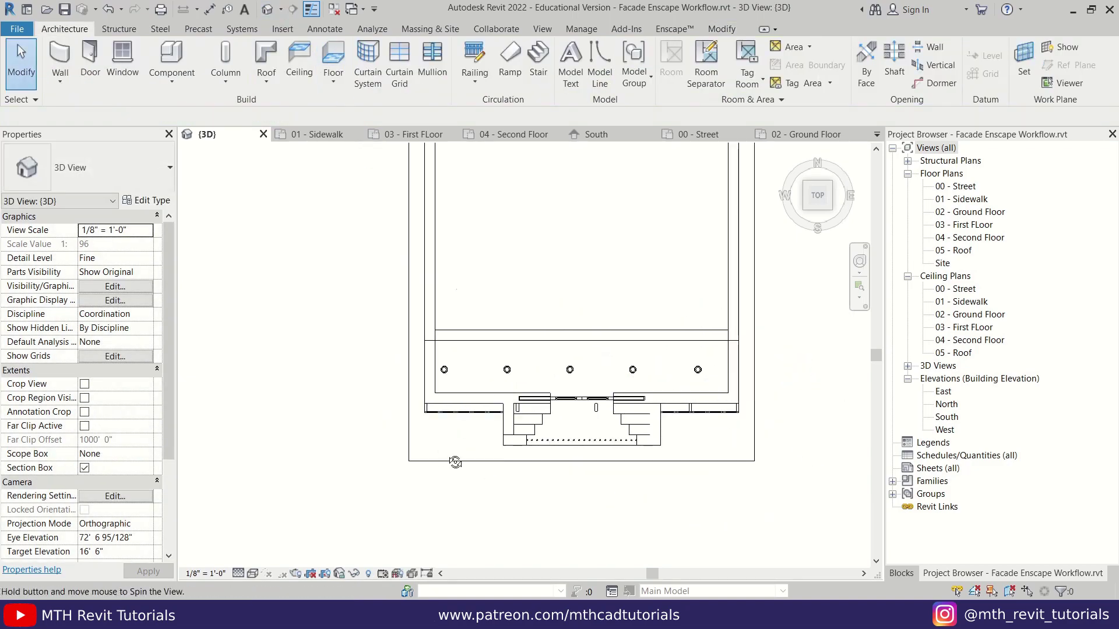
# Turn off the section box, show the whole model shaded in the 3D view, and switch to the Enscape render window
pyautogui.keyDown('shift'); pyautogui.moveTo(454, 462); pyautogui.dragTo(347, 499, button='middle'); pyautogui.keyUp('shift')
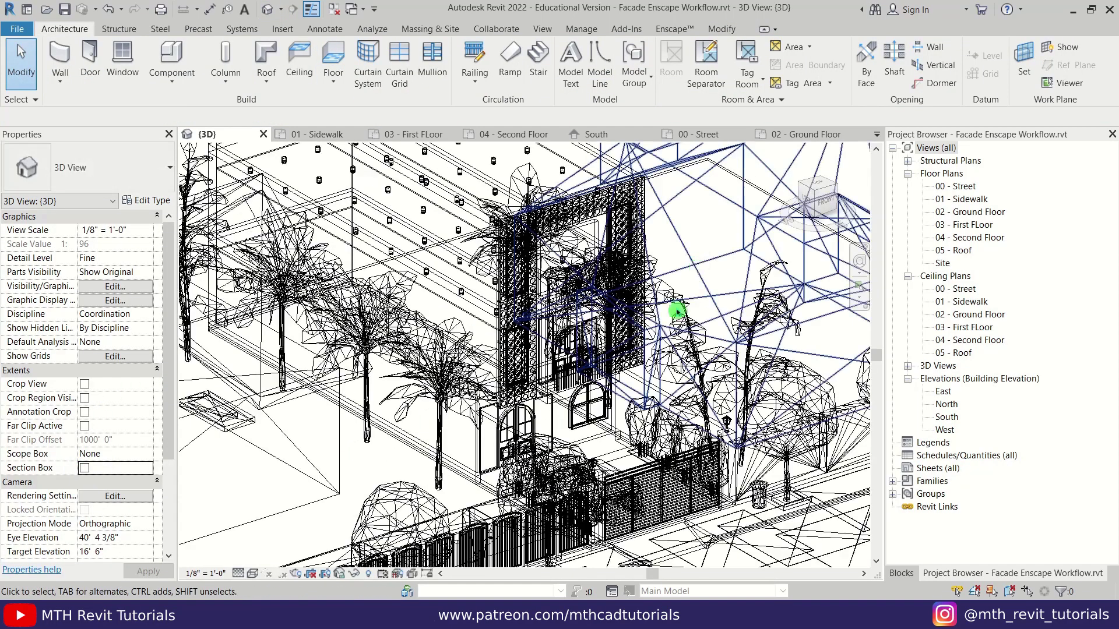
pyautogui.scroll(3, 577, 337)
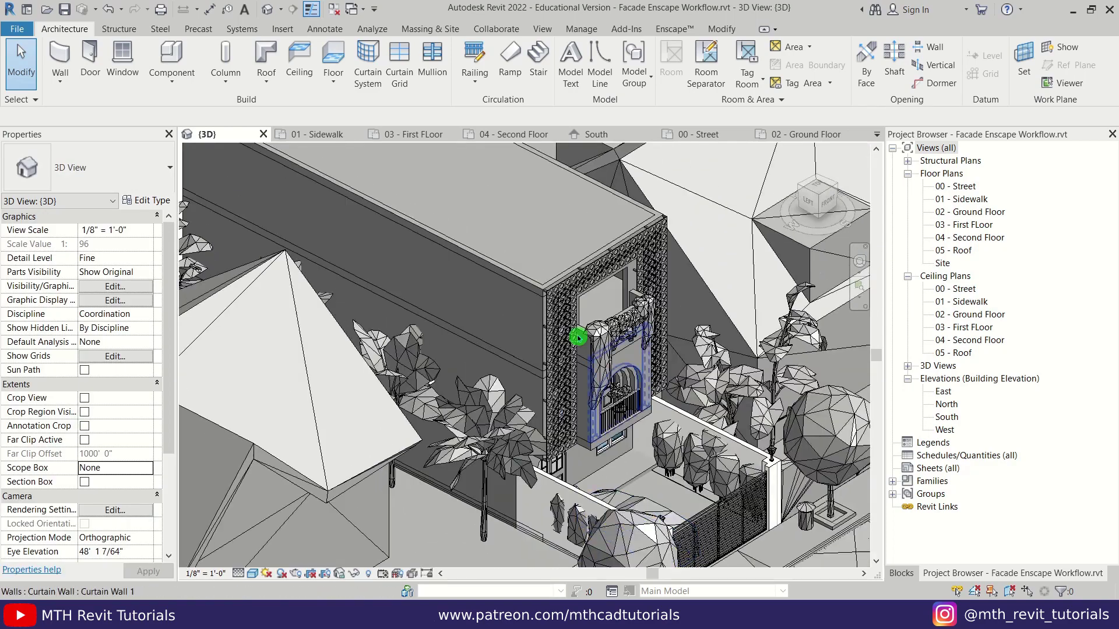
pyautogui.click(674, 29)
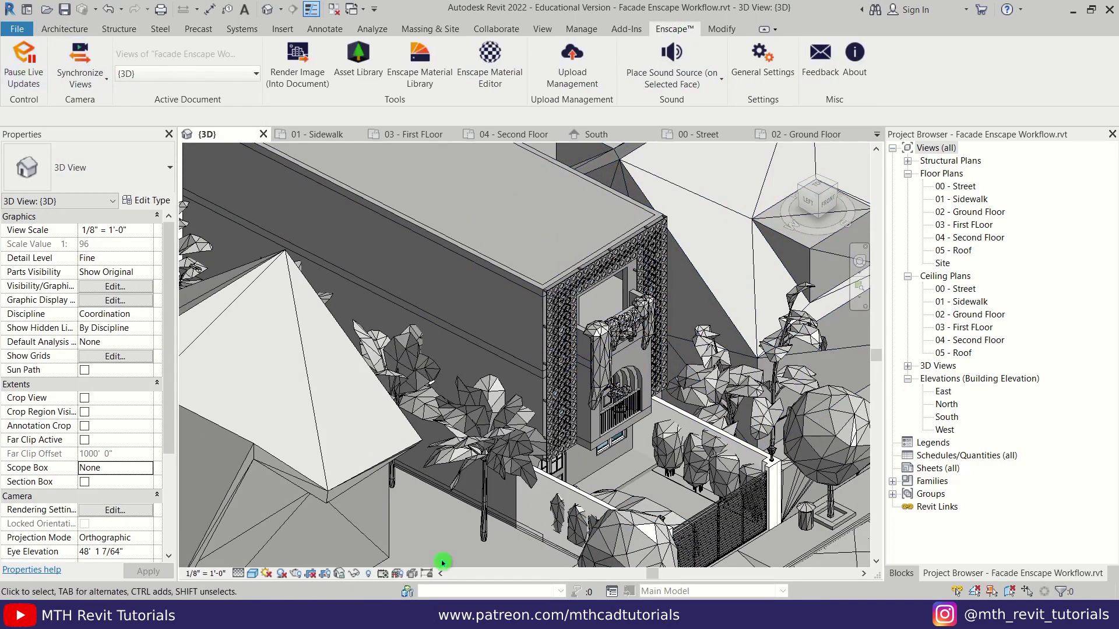
pyautogui.moveTo(372, 615)
pyautogui.click(372, 545)
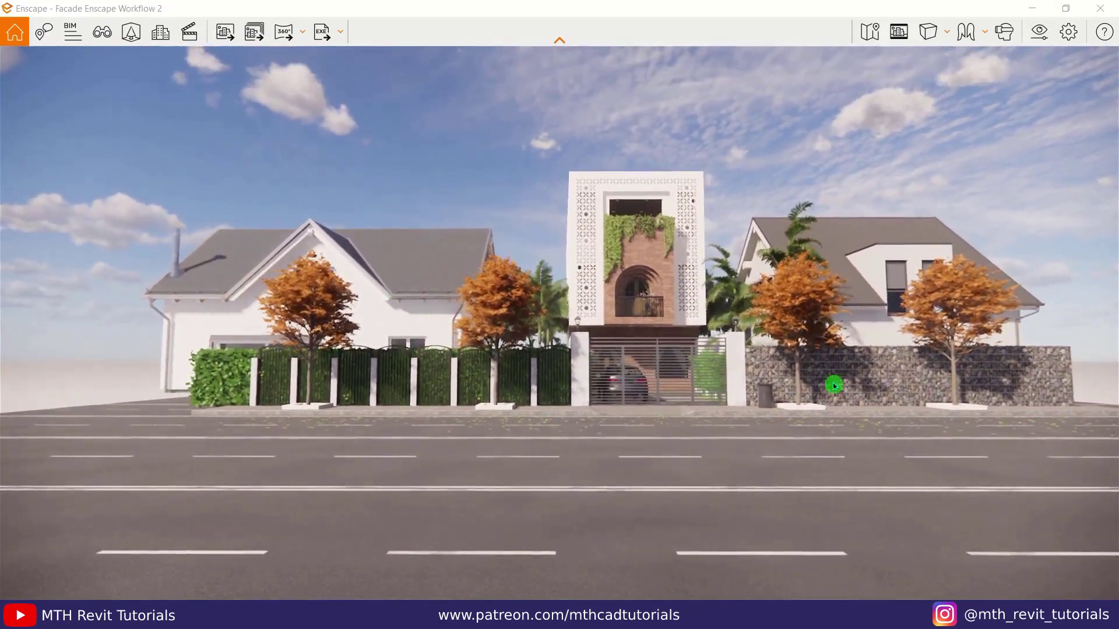
# Open the visual settings and rename the custom preset as V1
pyautogui.click(1040, 33)
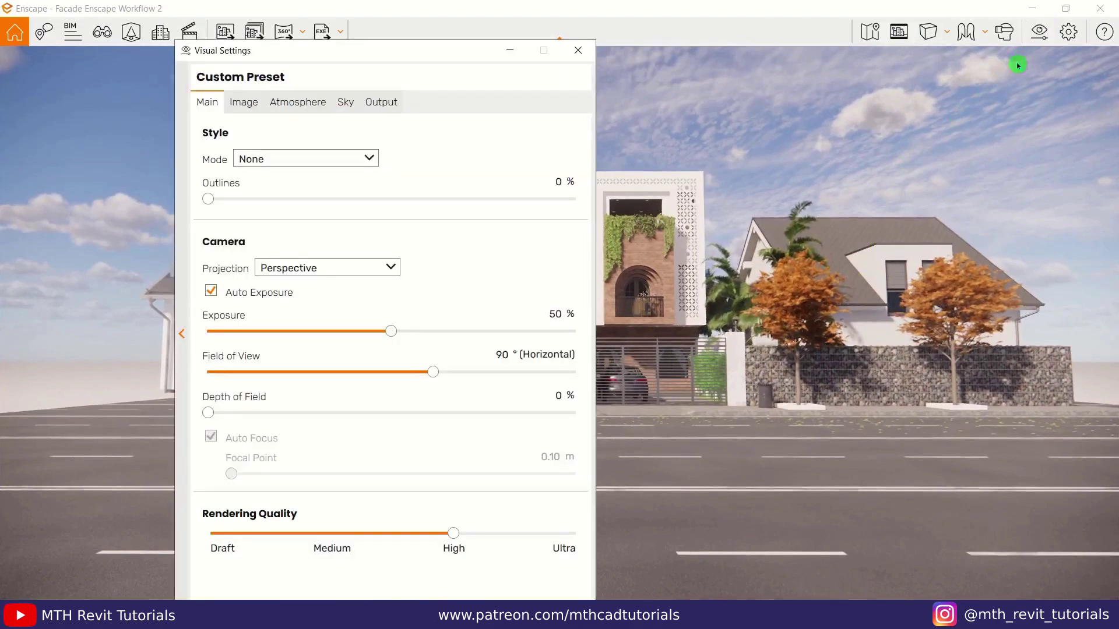
pyautogui.click(182, 334)
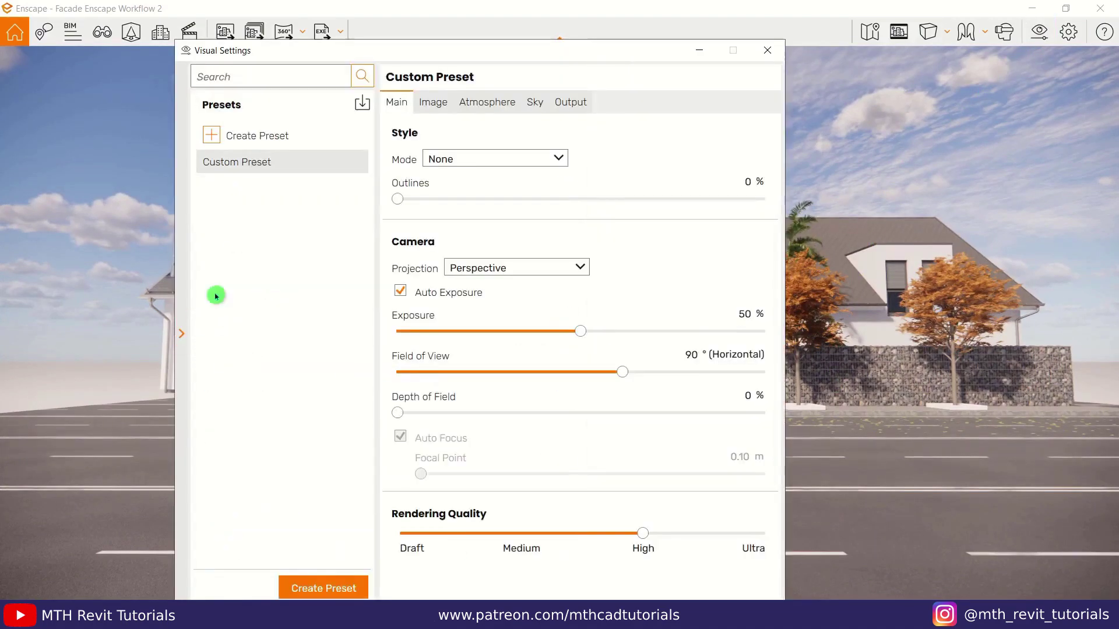
pyautogui.click(353, 162)
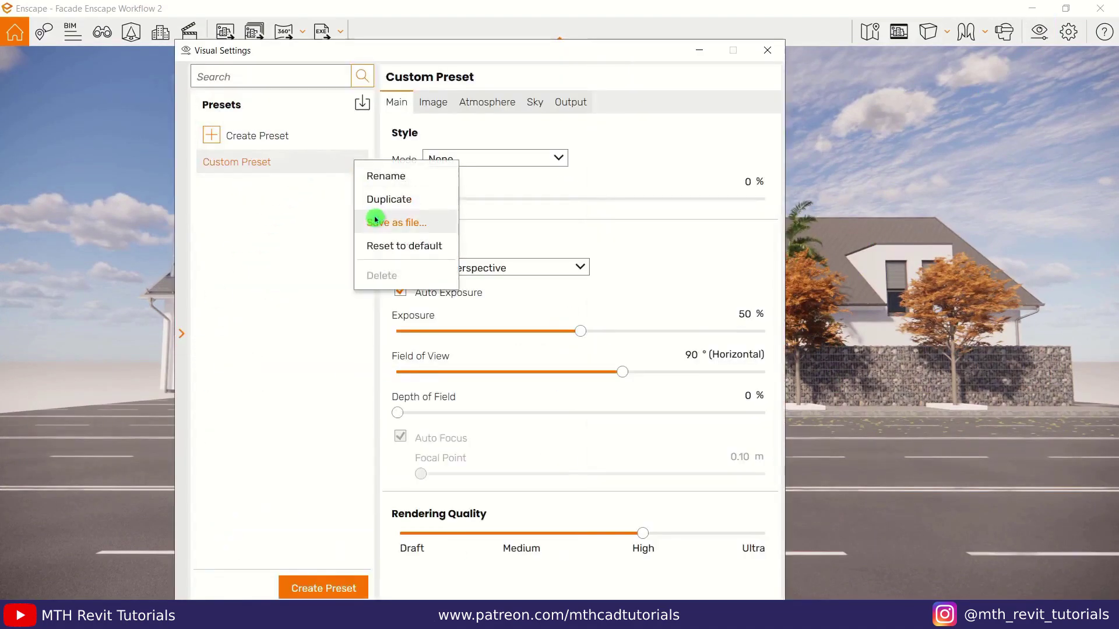
pyautogui.click(392, 177)
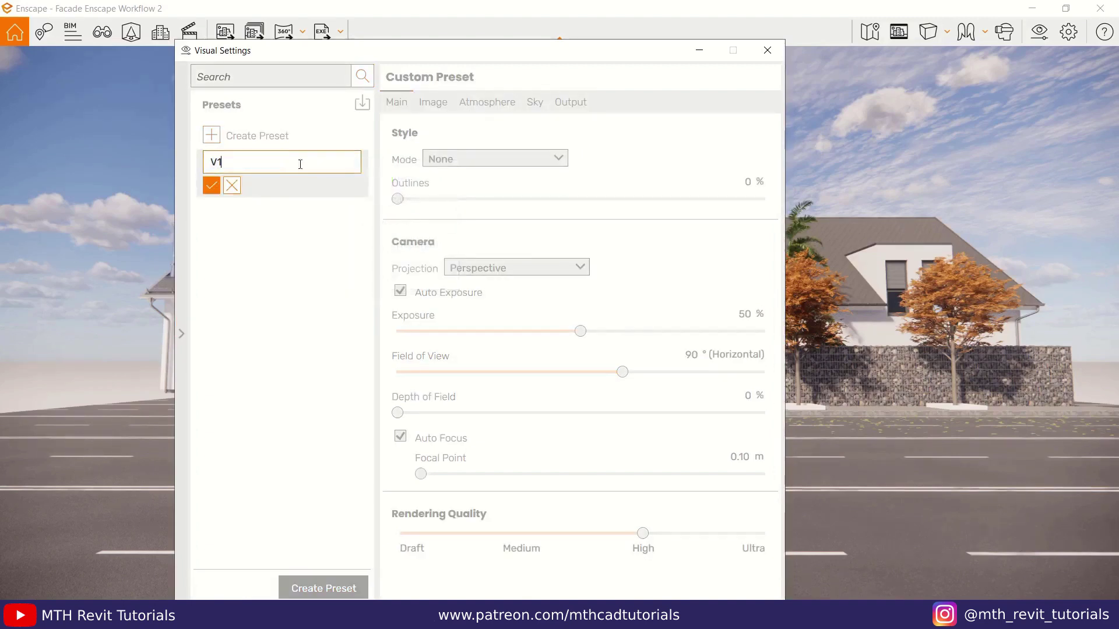
pyautogui.click(211, 185)
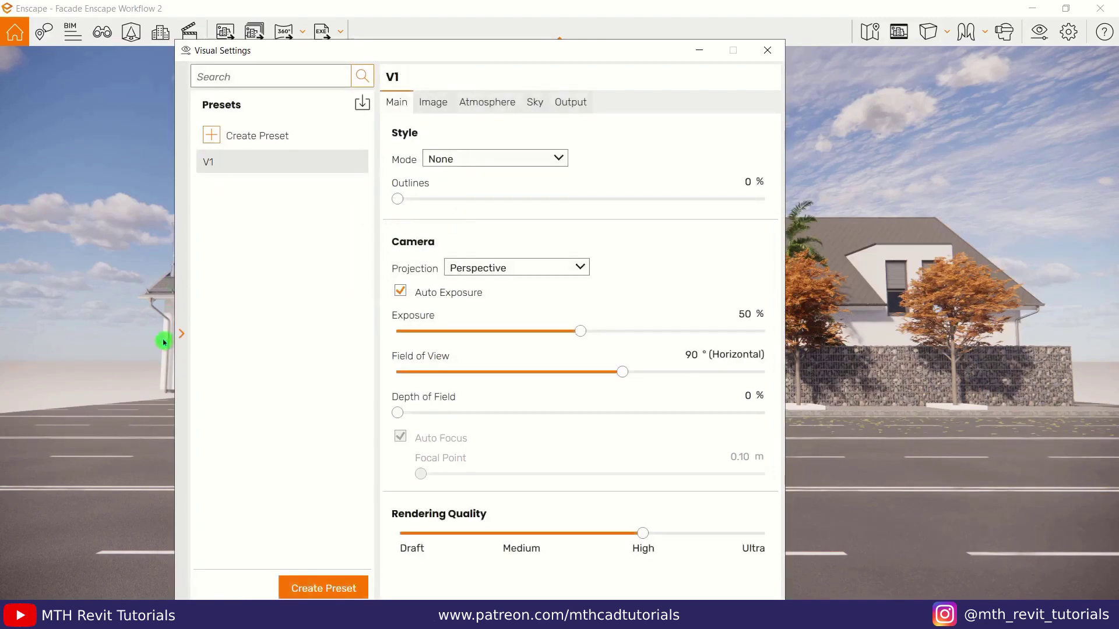
pyautogui.click(181, 335)
pyautogui.moveTo(274, 57); pyautogui.dragTo(800, 34)
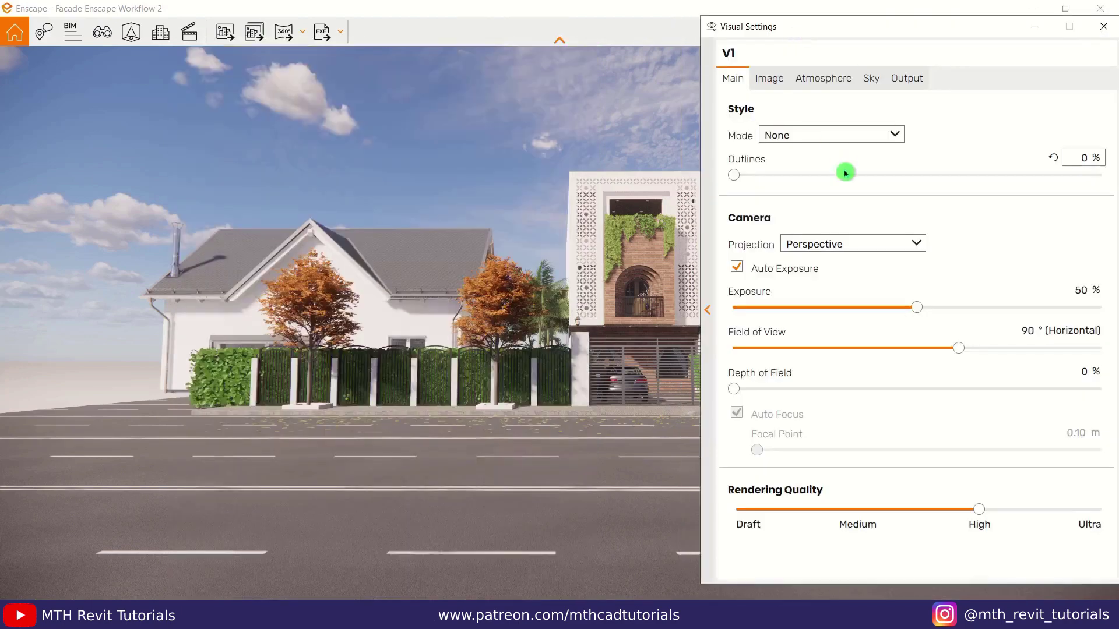
# Set the V1 preset's camera to a 57° horizontal field of view with Two-Point projection
pyautogui.moveTo(962, 353); pyautogui.dragTo(864, 370)
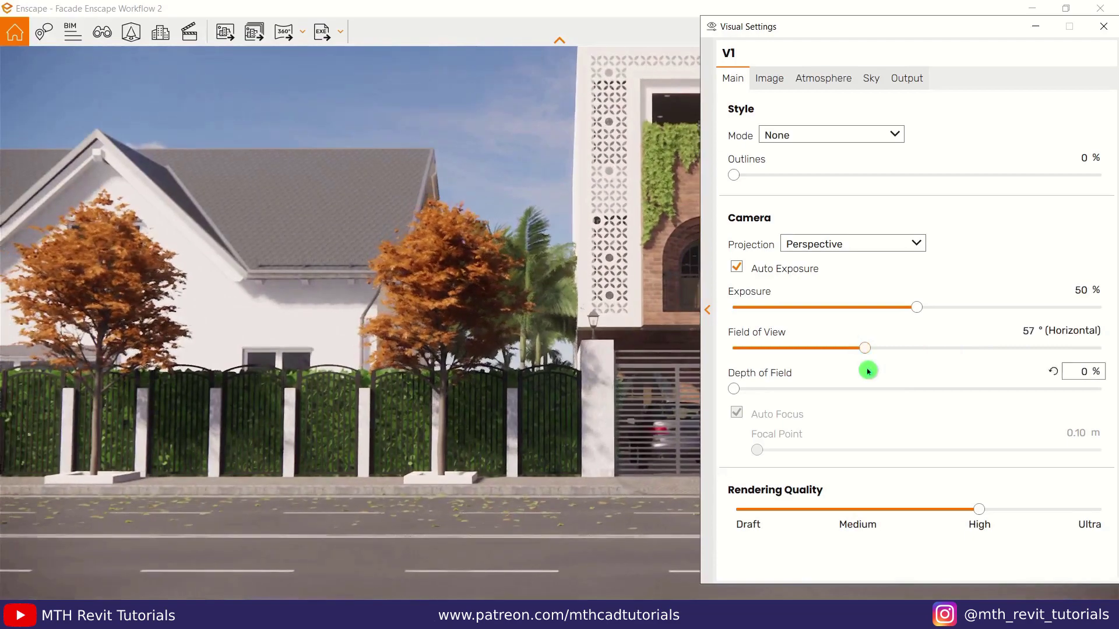
pyautogui.click(827, 243)
pyautogui.click(849, 278)
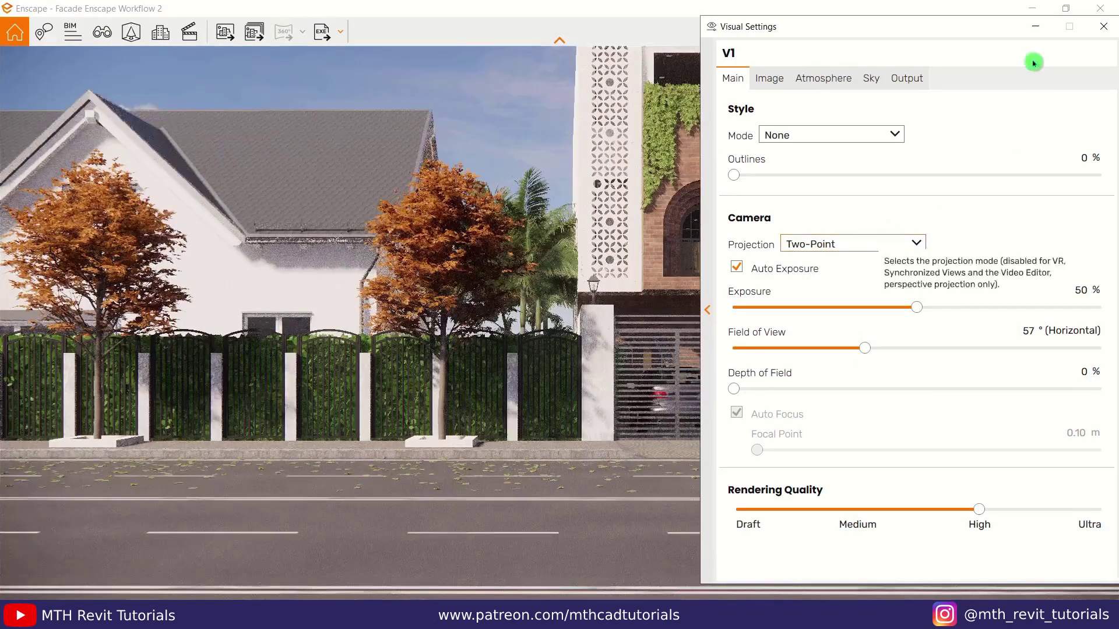
pyautogui.click(1037, 28)
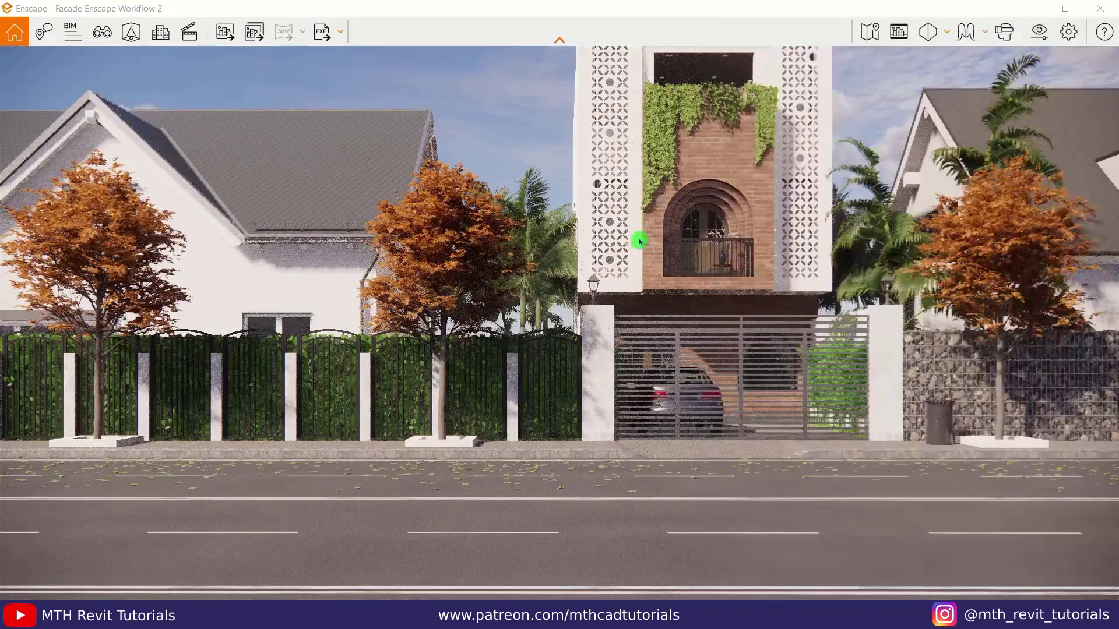
# Move the camera back and sideways to frame the whole facade frontally between the two neighbouring houses
pyautogui.press('s')
pyautogui.press('d')
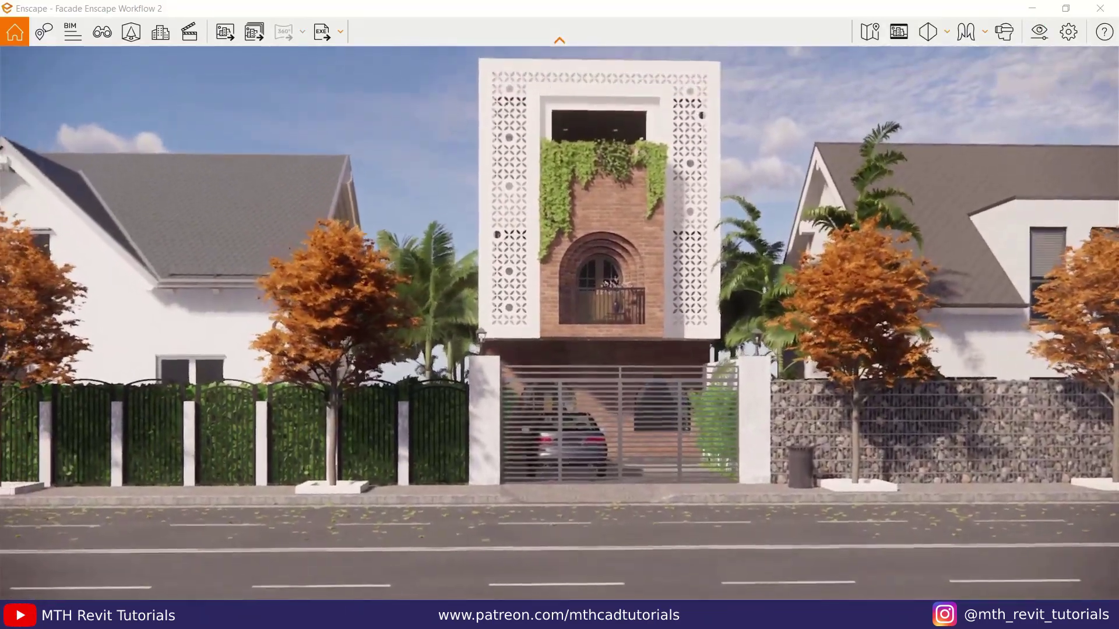
pyautogui.press('s')
pyautogui.press('a')
pyautogui.press('d')
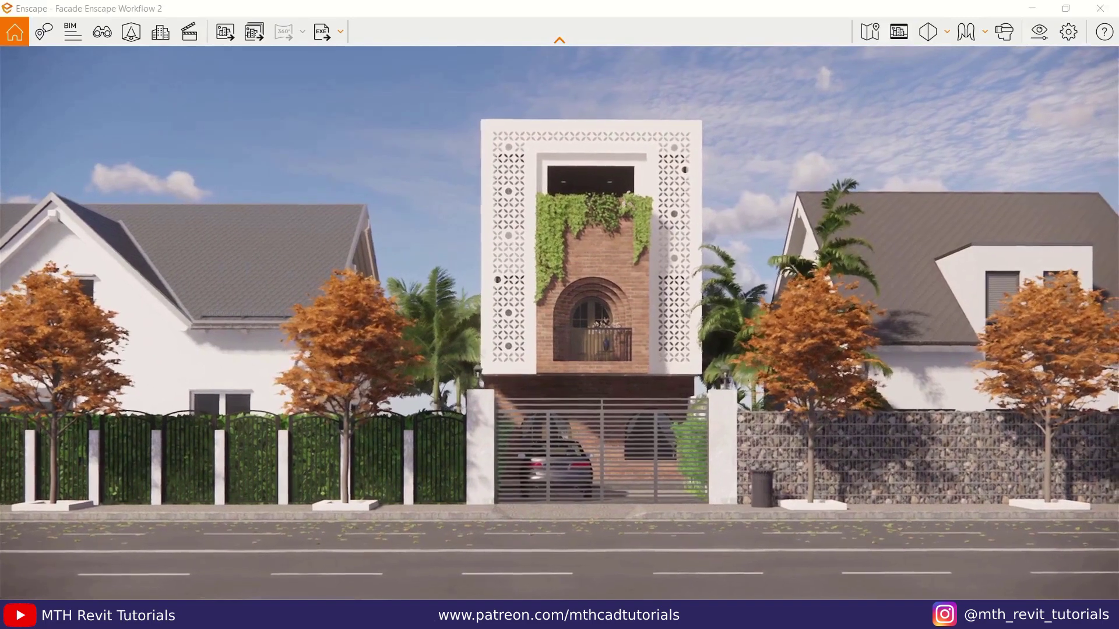
pyautogui.press('a')
pyautogui.moveTo(556, 320); pyautogui.dragTo(570, 319)
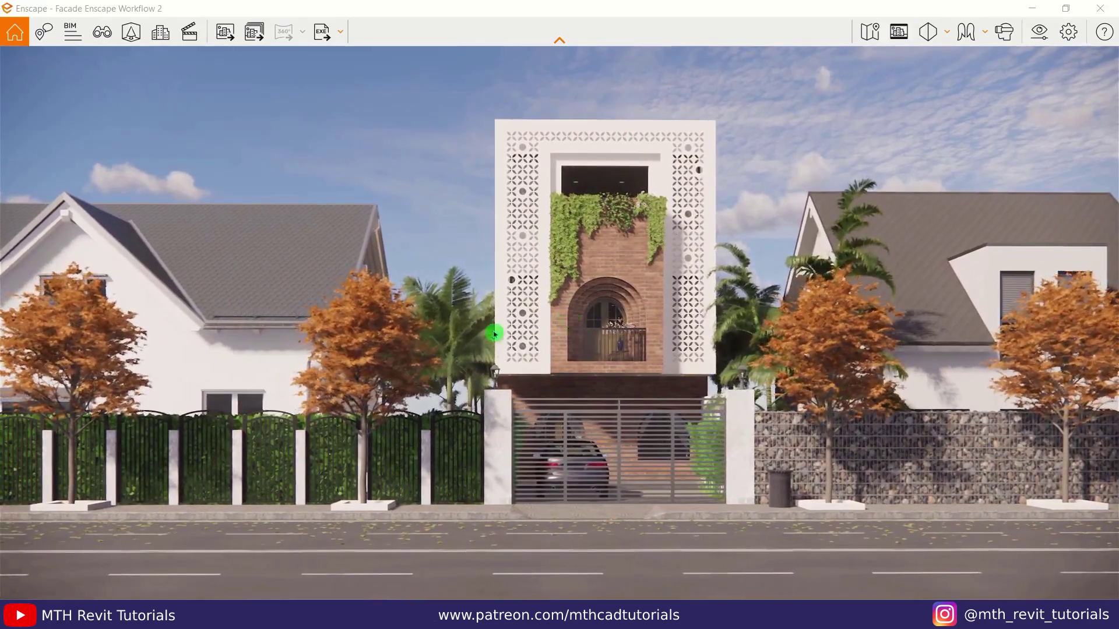
# Create a saved view named V1 from the current camera and link it to the V1 visual preset
pyautogui.click(102, 33)
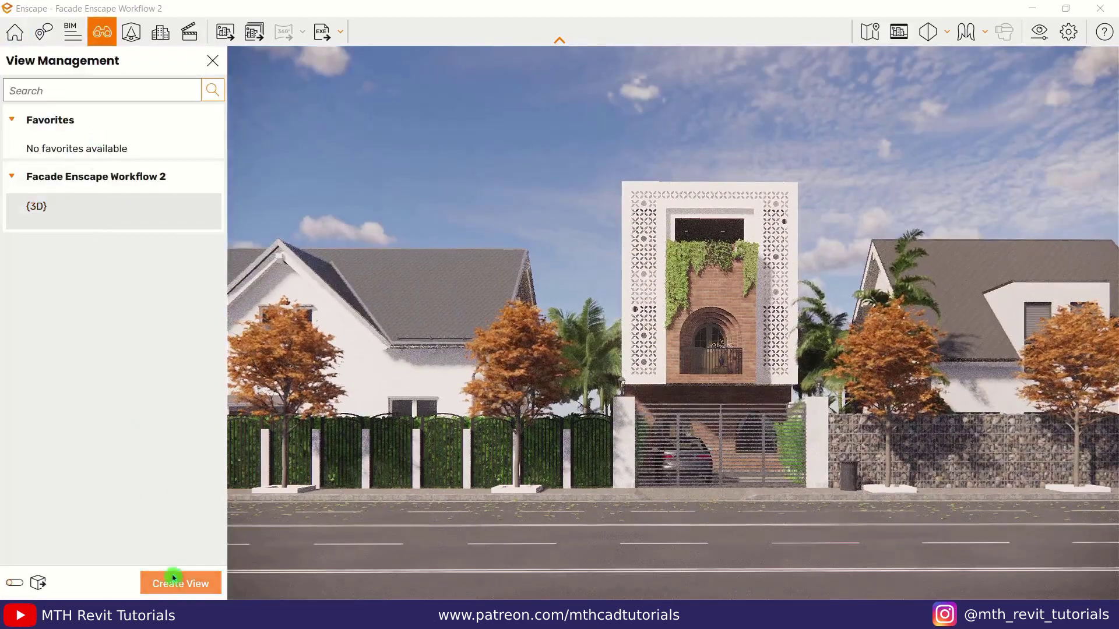
pyautogui.click(174, 581)
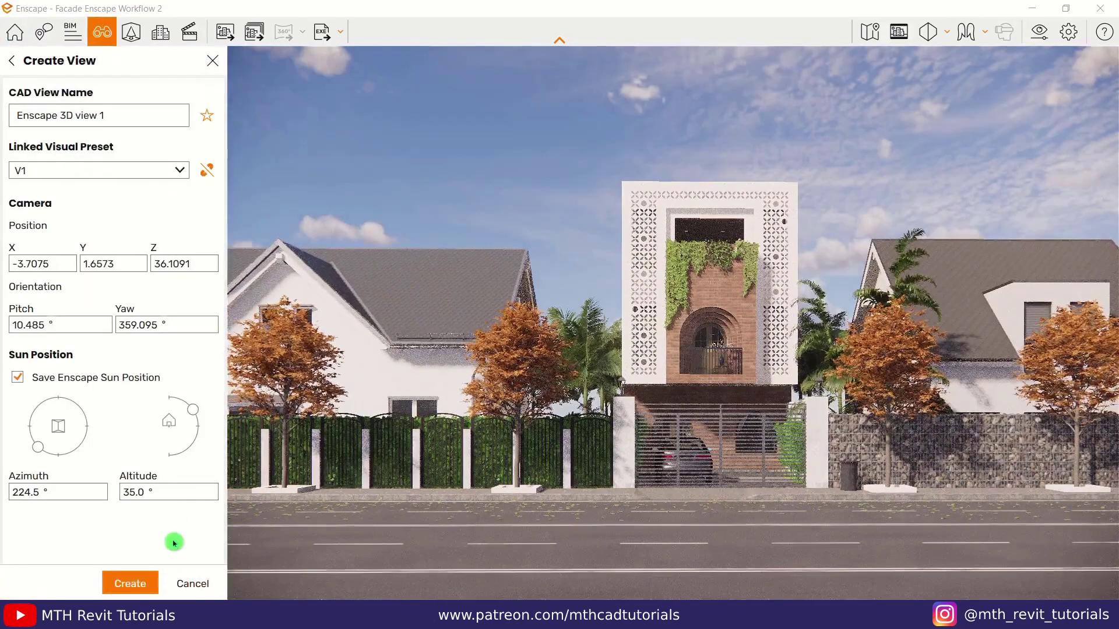
pyautogui.moveTo(106, 115); pyautogui.dragTo(2, 92)
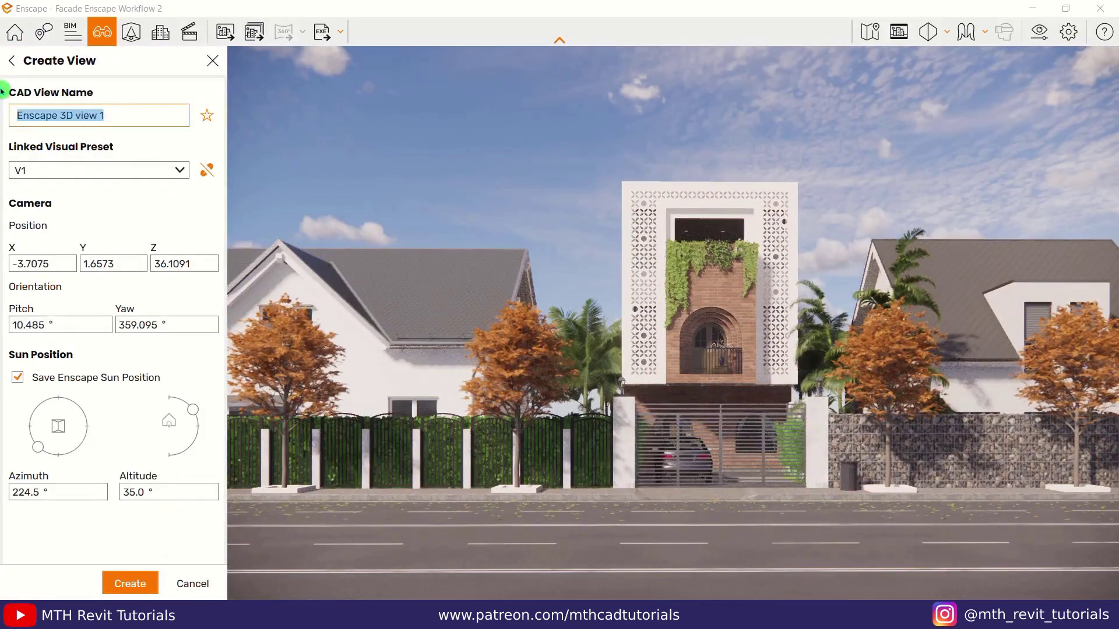
pyautogui.write('V1')
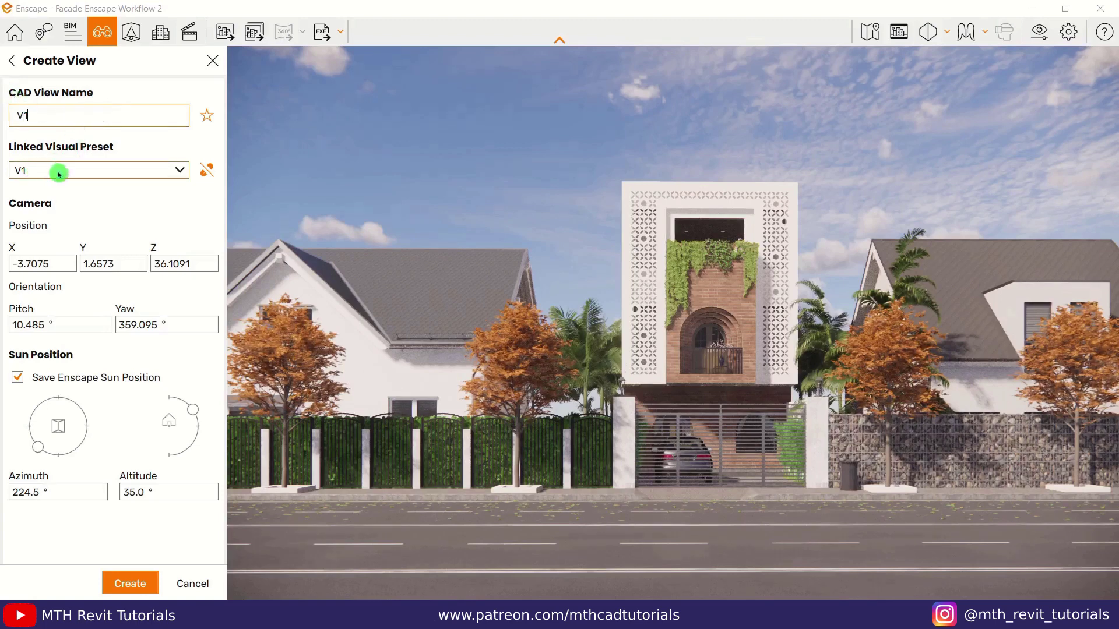
pyautogui.click(30, 174)
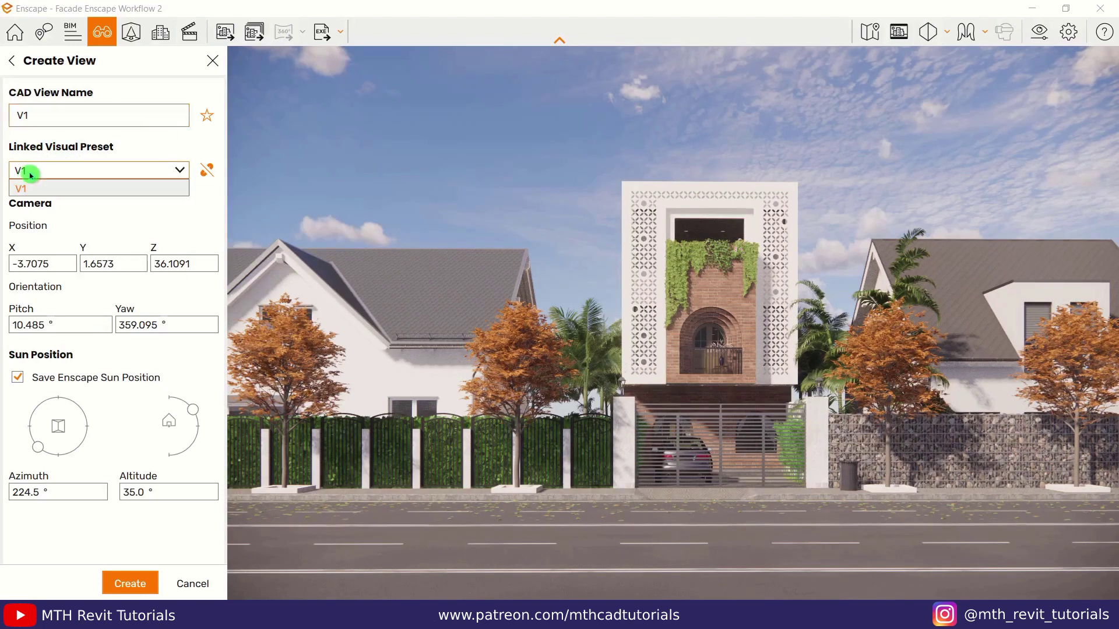
pyautogui.click(43, 192)
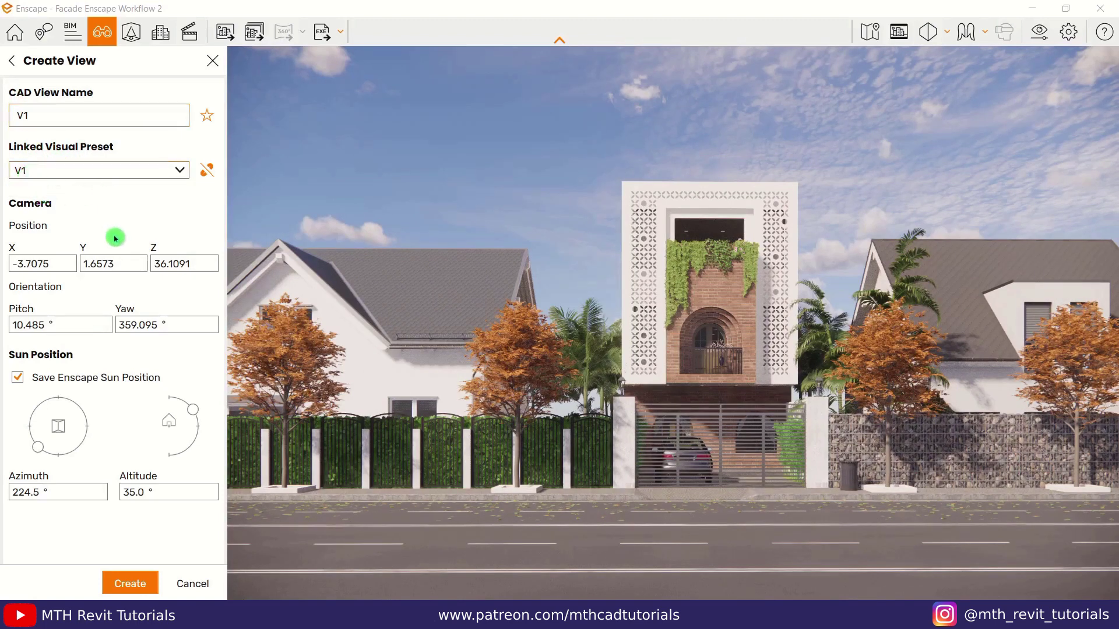
pyautogui.click(130, 581)
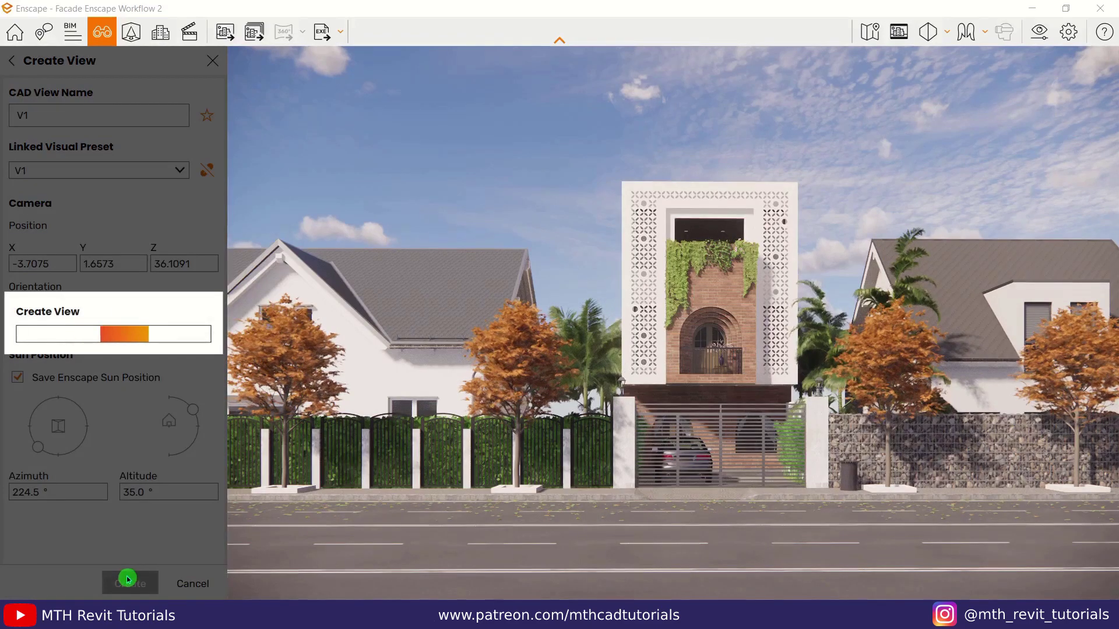
pyautogui.click(212, 61)
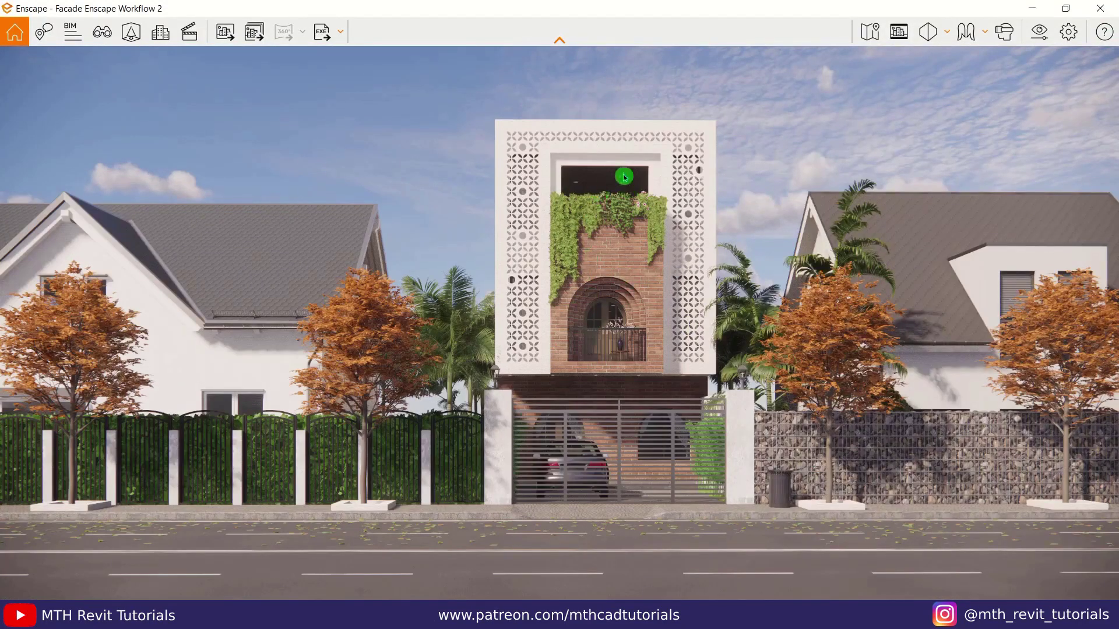
# Switch to Revit and open the 03 - First Floor reflected ceiling plan
pyautogui.moveTo(373, 617)
pyautogui.click(278, 568)
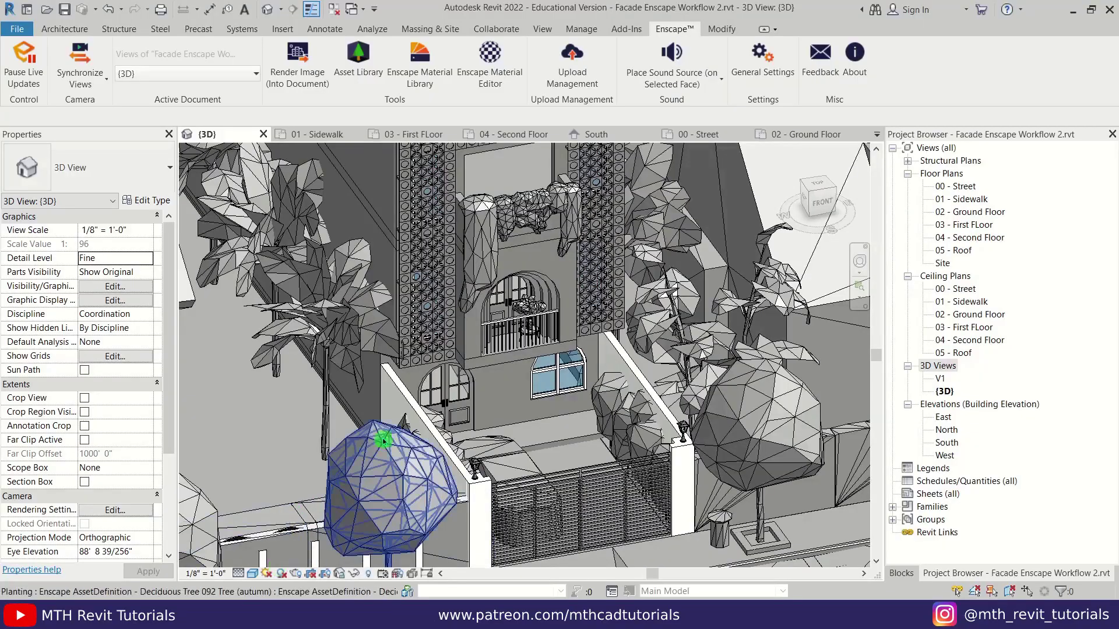
pyautogui.doubleClick(973, 314)
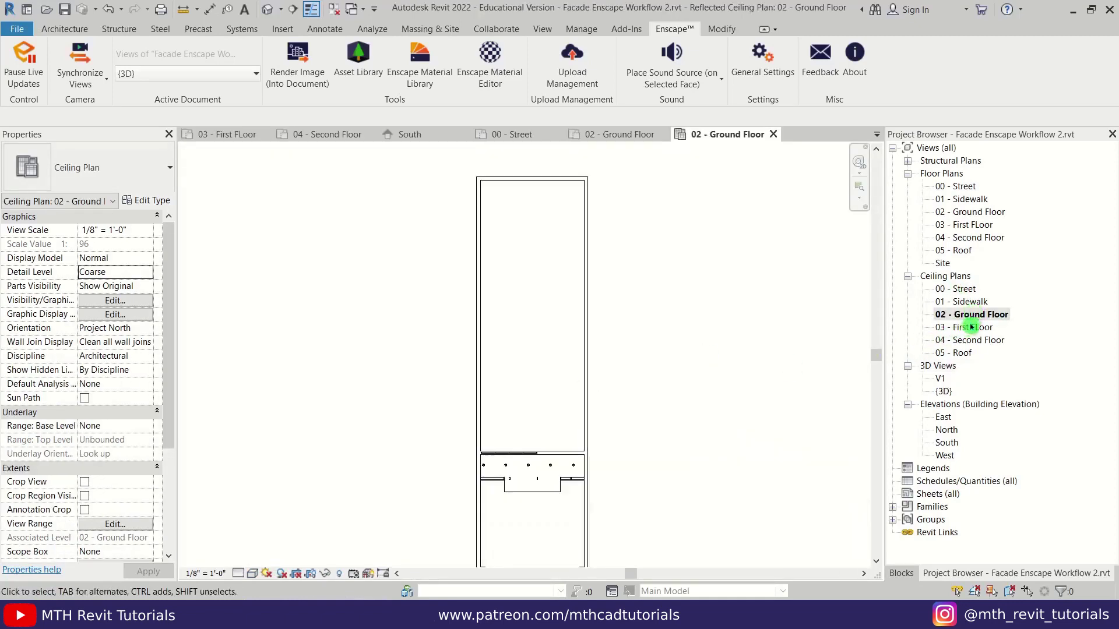
pyautogui.doubleClick(967, 327)
# Define the first-floor recessed can downlight type's initial intensity by luminous flux, then return to the Enscape render window
pyautogui.click(590, 335)
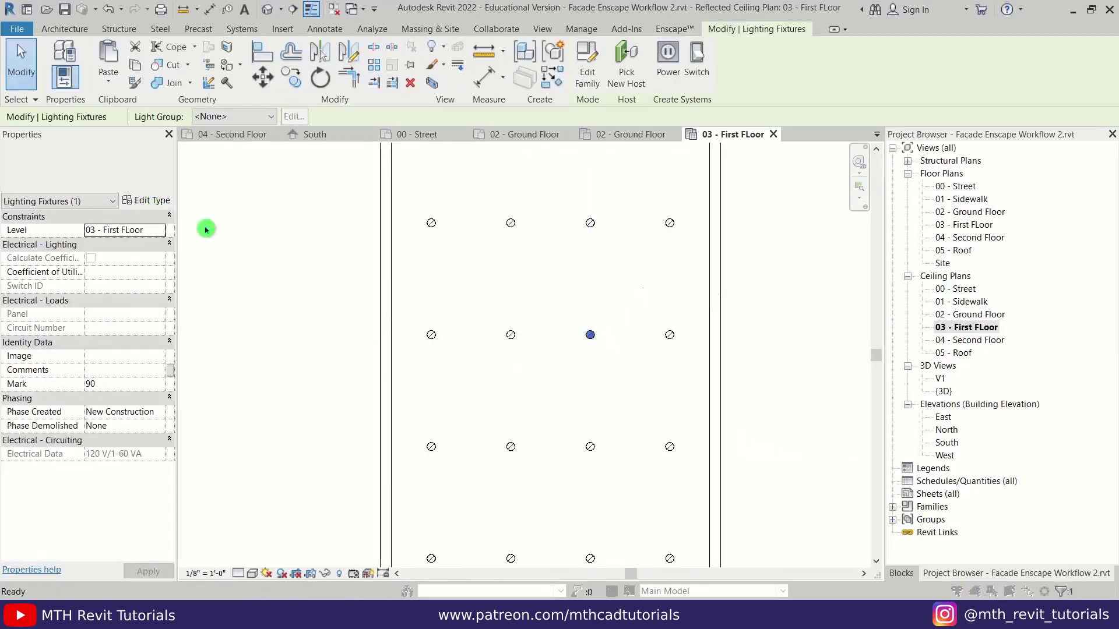
pyautogui.click(146, 200)
pyautogui.click(525, 366)
pyautogui.click(594, 308)
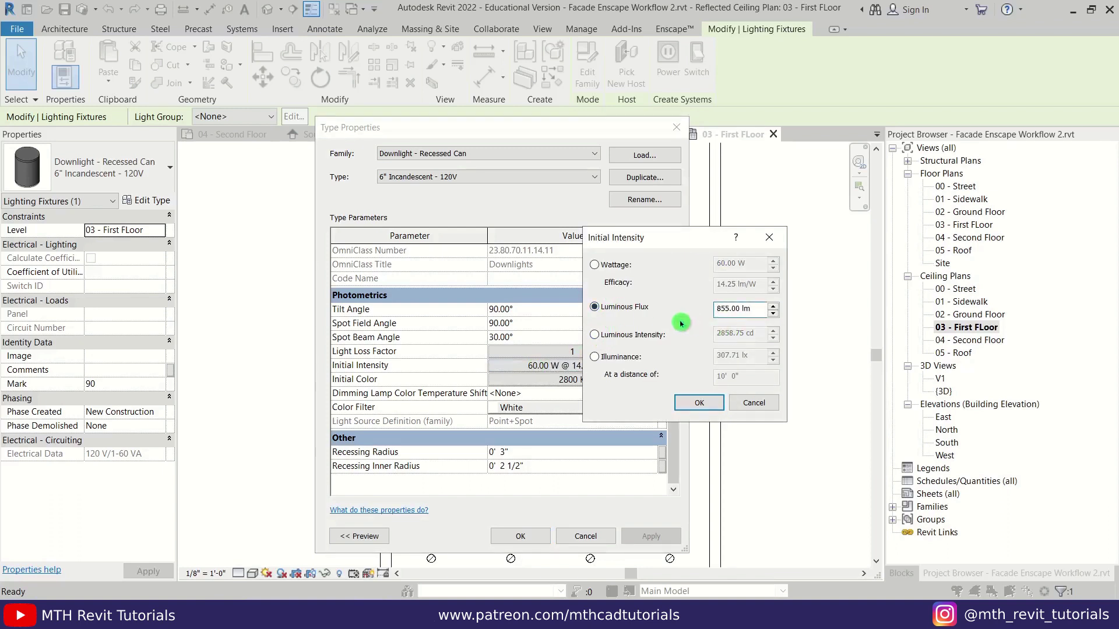
pyautogui.click(699, 402)
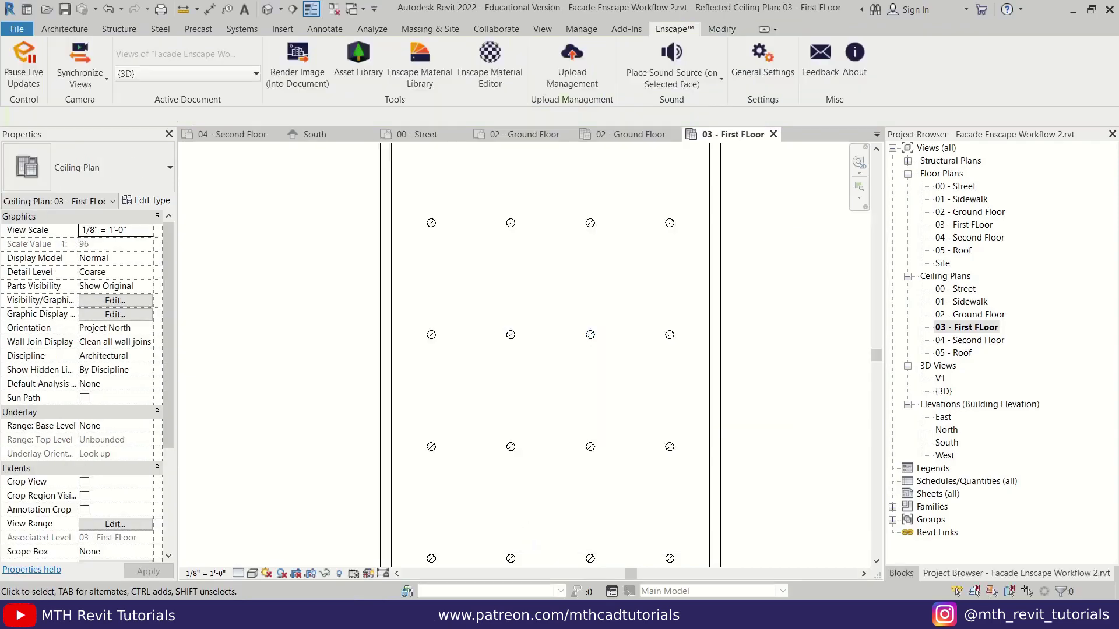
pyautogui.click(499, 557)
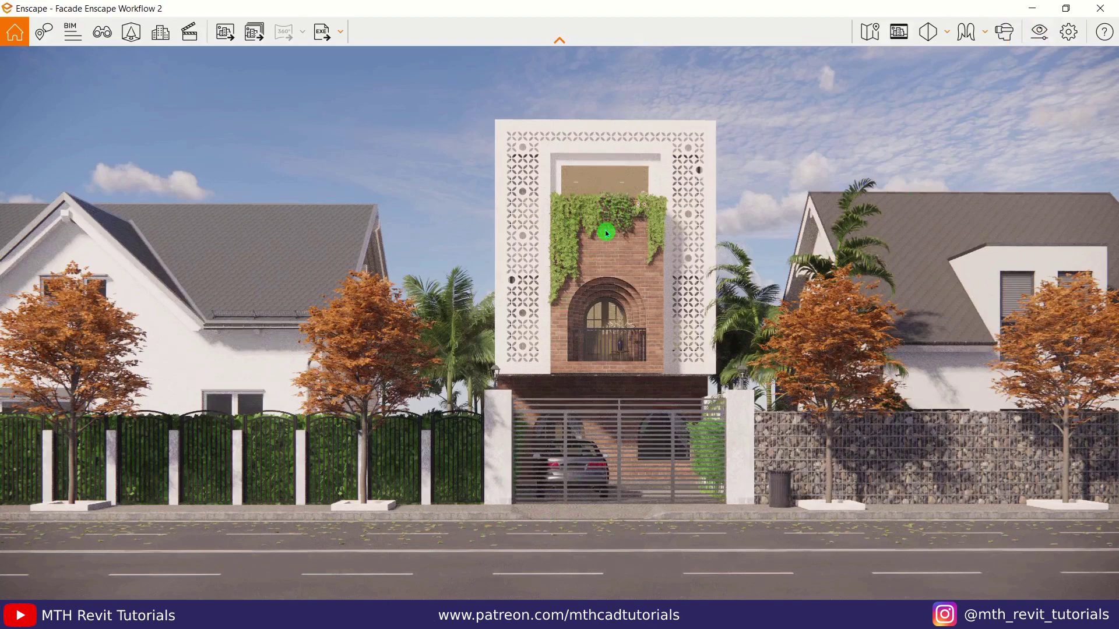
# Set the V1 preset's horizon source to Skybox and load the_lost_city_2k.hdr
pyautogui.click(1043, 39)
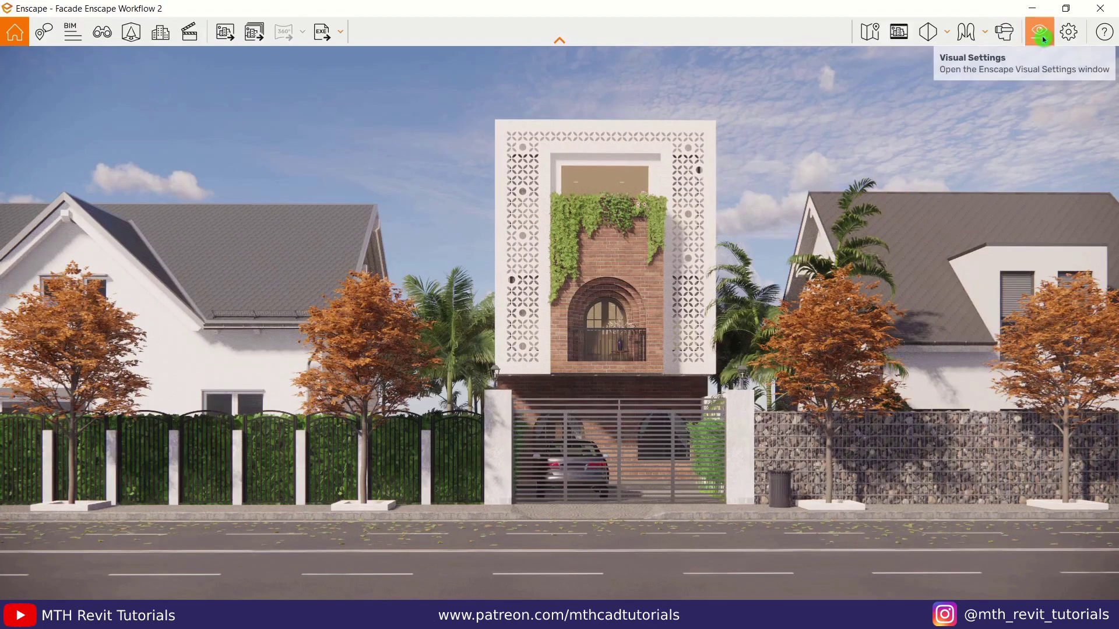
pyautogui.click(1043, 38)
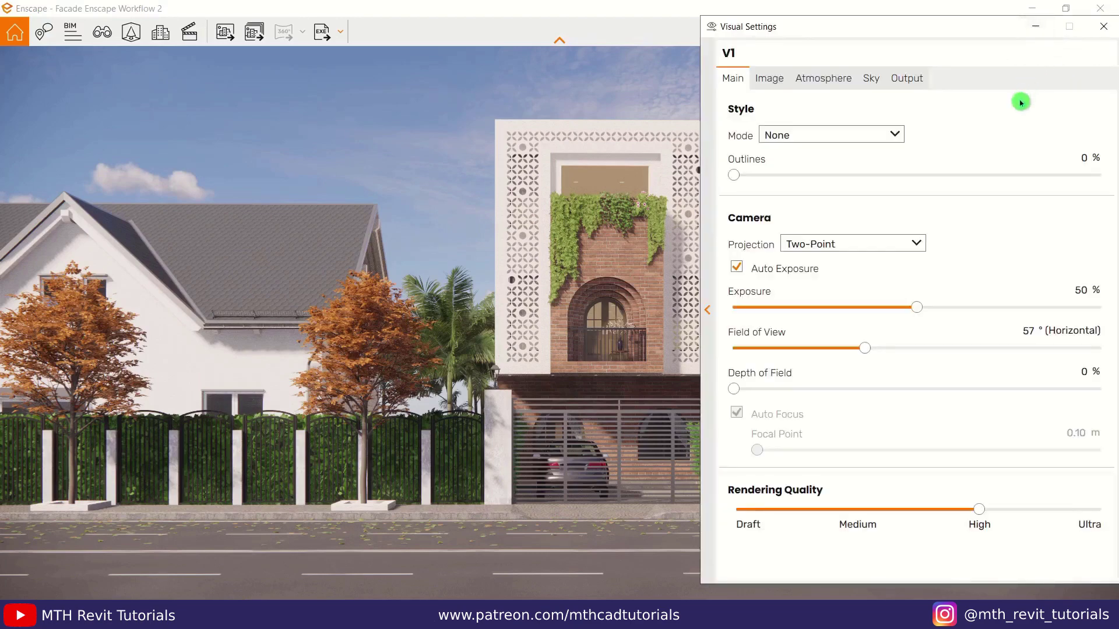
pyautogui.click(871, 80)
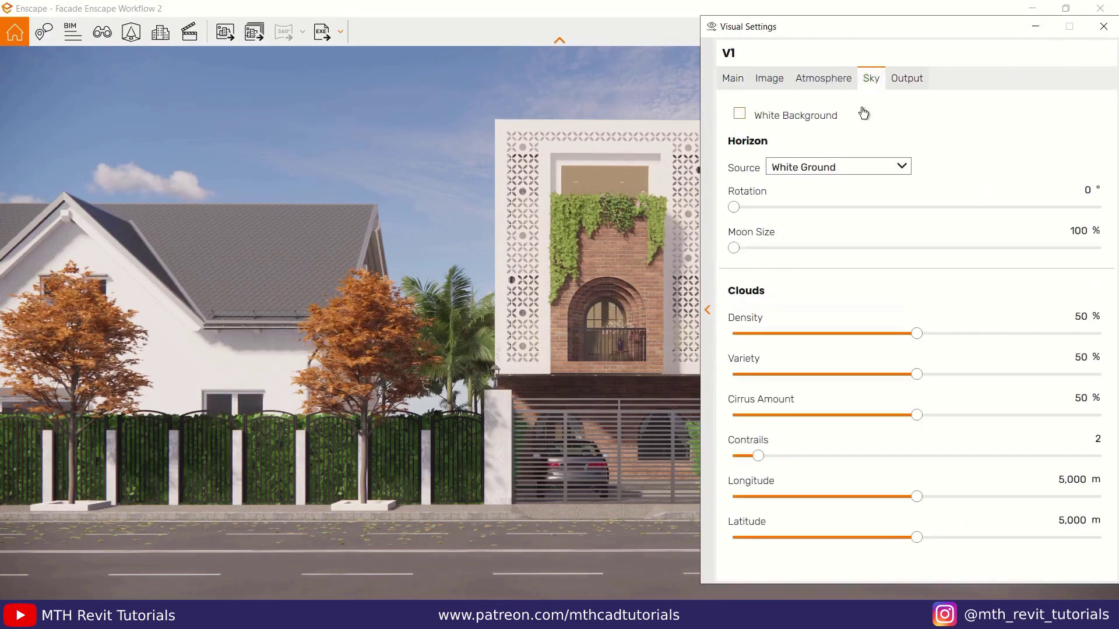
pyautogui.click(839, 157)
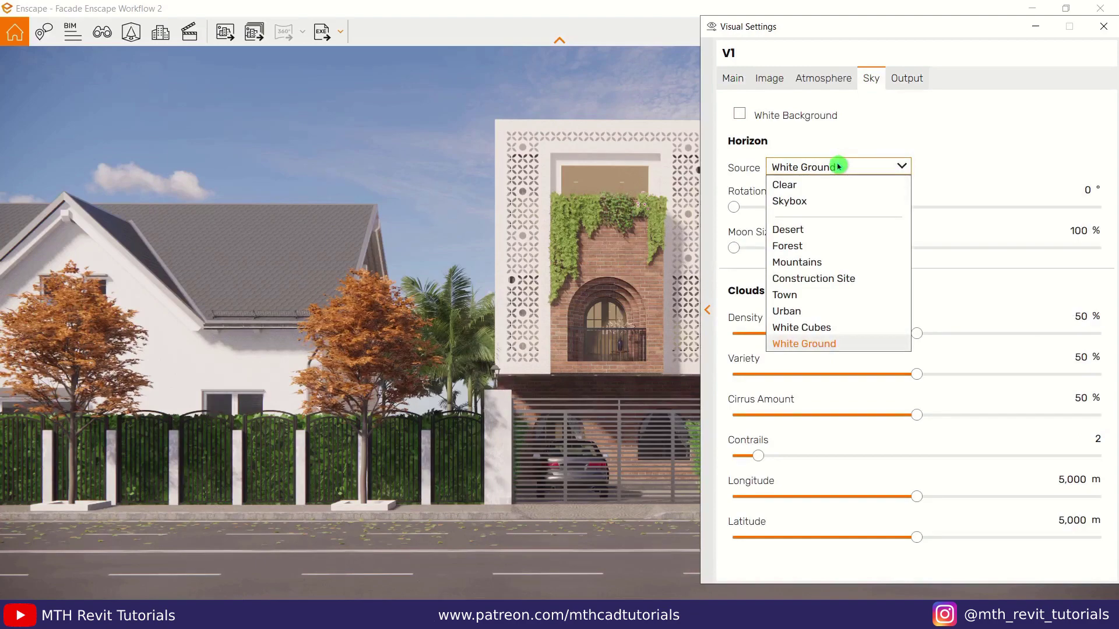
pyautogui.click(827, 199)
pyautogui.click(845, 233)
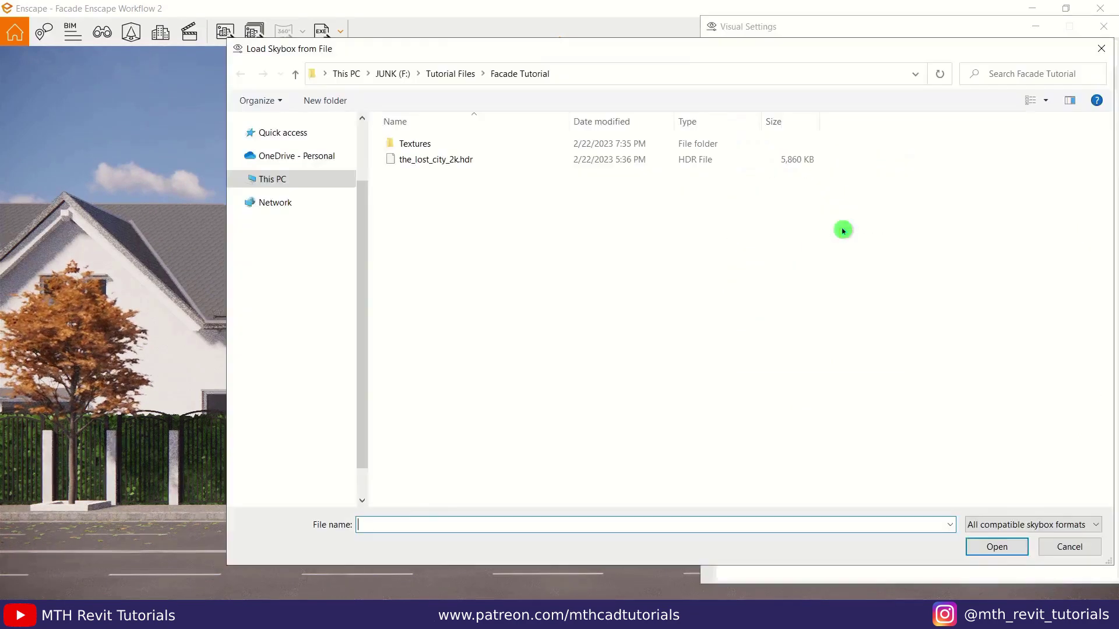
pyautogui.doubleClick(453, 160)
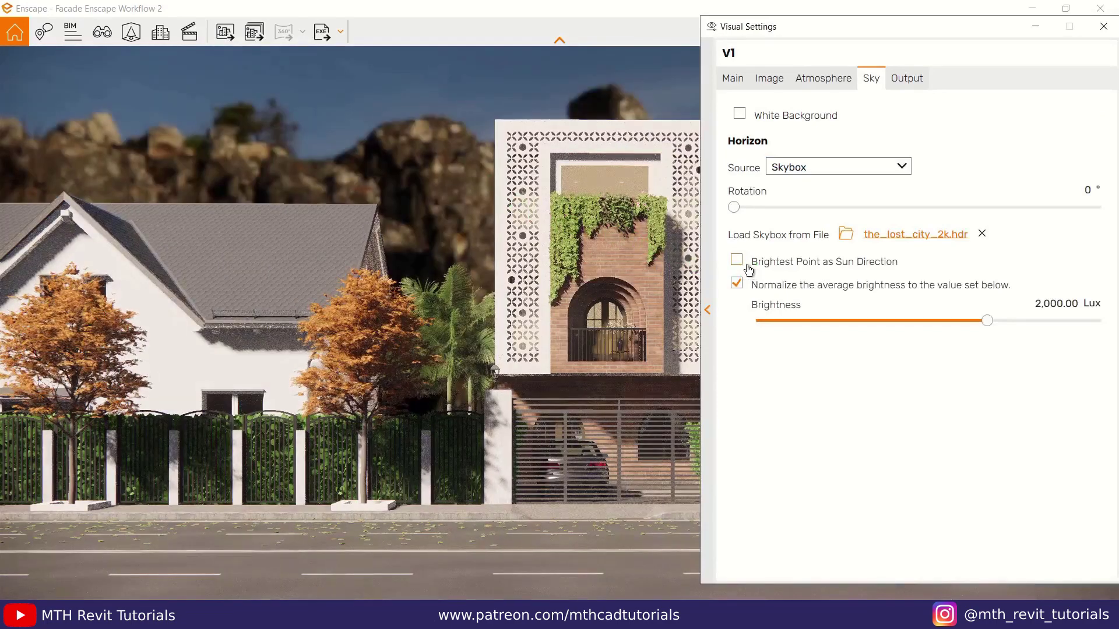
# Use the skybox's brightest point as sun direction, rotate it to 105° and set its brightness to about 12,455 lux
pyautogui.click(737, 261)
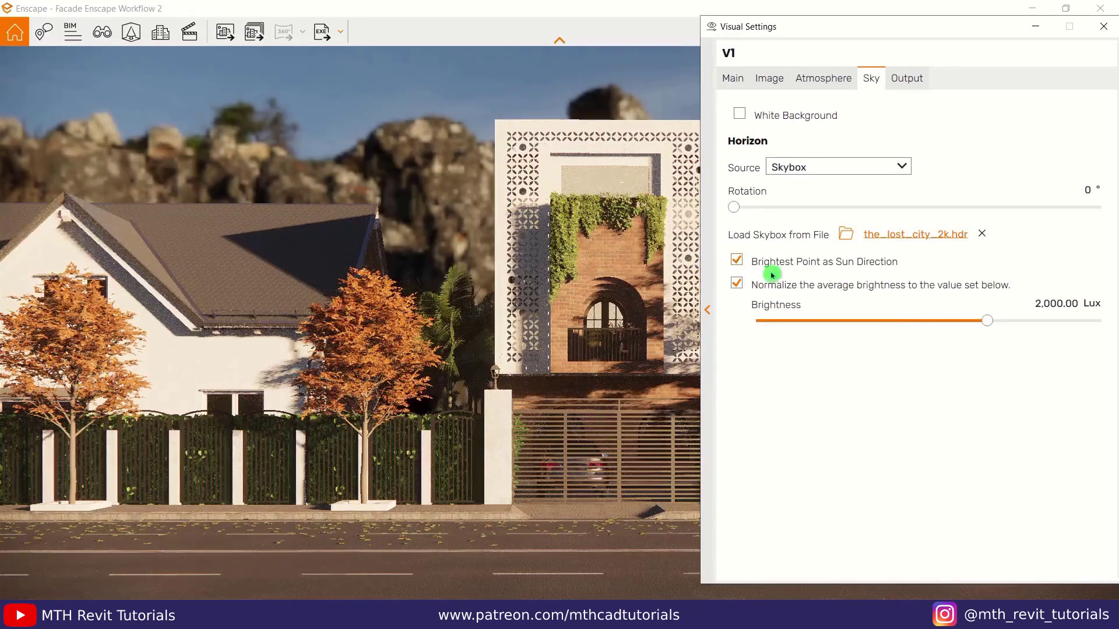
pyautogui.moveTo(736, 208); pyautogui.dragTo(829, 217)
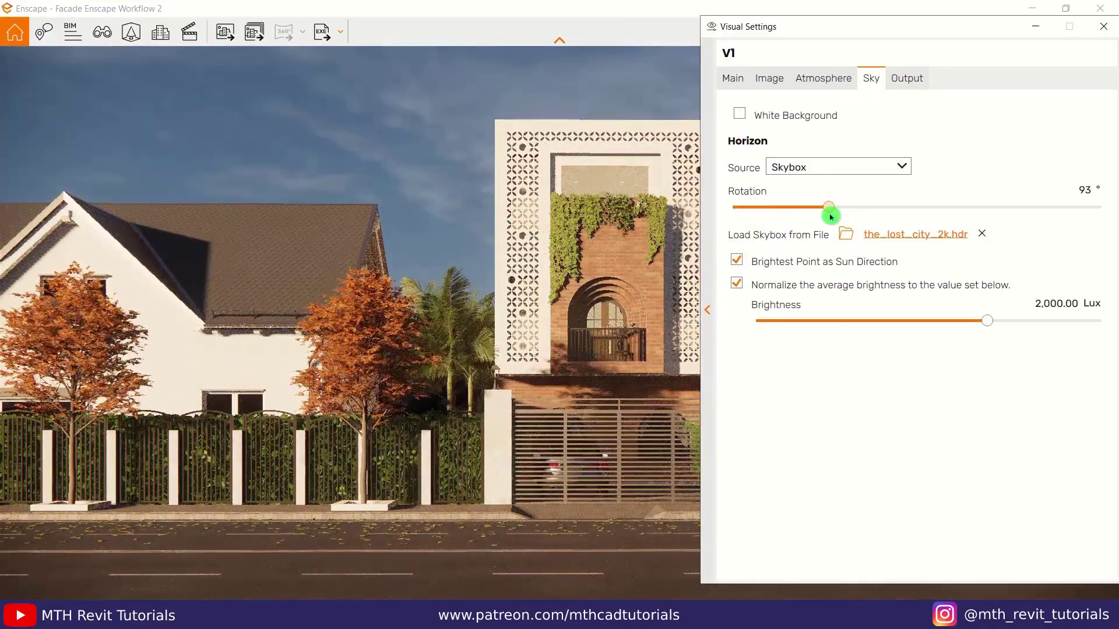
pyautogui.moveTo(866, 29); pyautogui.dragTo(190, 31)
pyautogui.moveTo(152, 213); pyautogui.dragTo(165, 213)
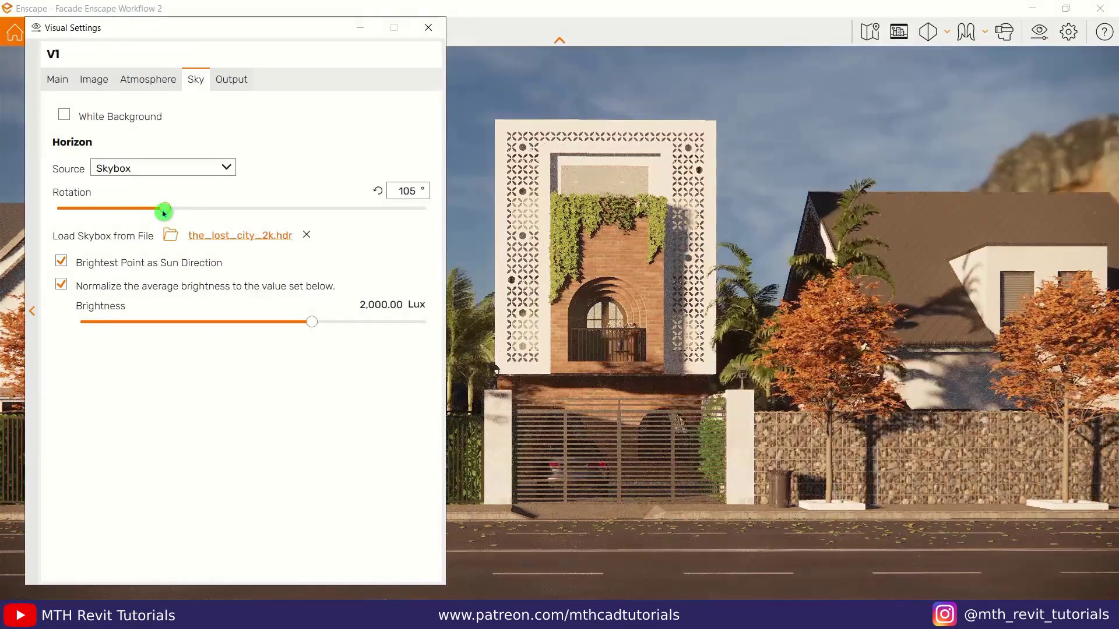
pyautogui.moveTo(311, 322); pyautogui.dragTo(355, 325)
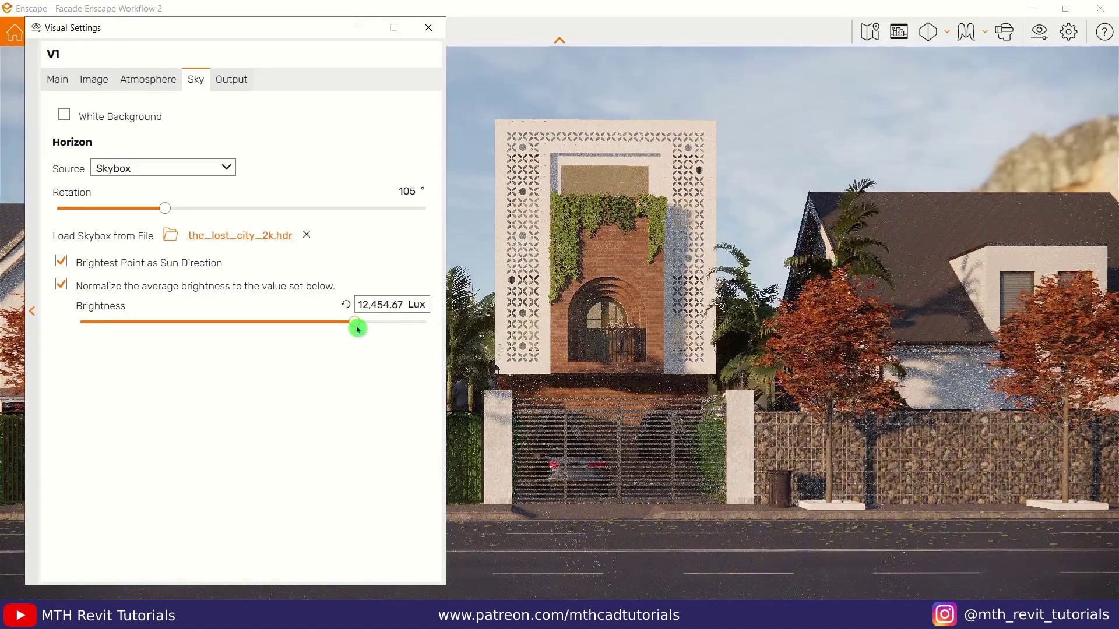
# Set the V1 preset's outlines to 5% and its camera exposure to 53%
pyautogui.click(70, 83)
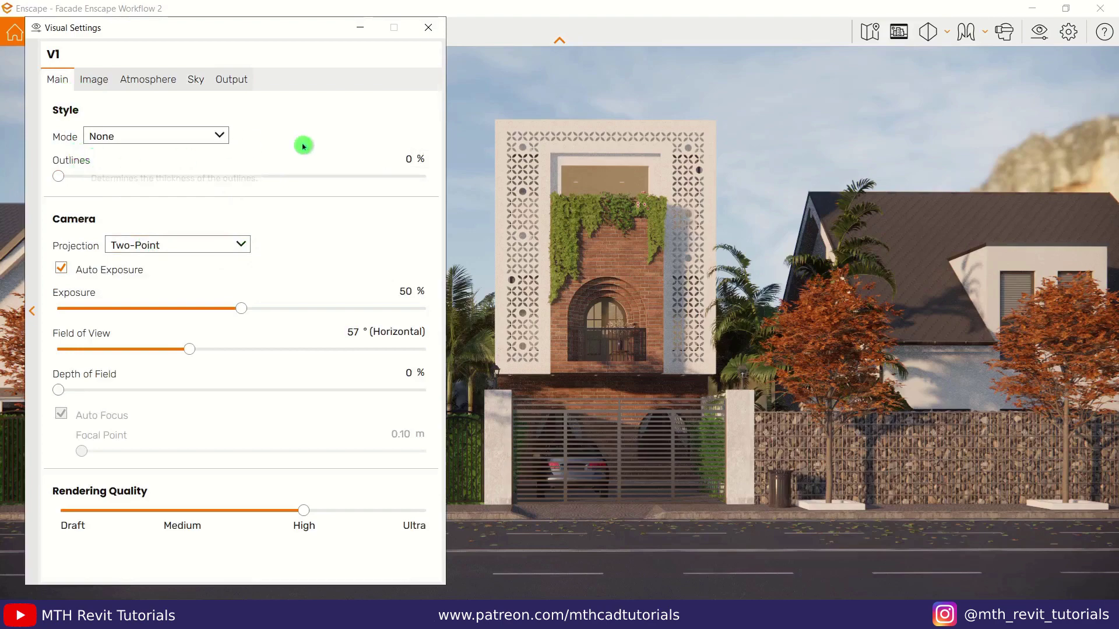
pyautogui.click(410, 159)
pyautogui.write('5')
pyautogui.press('Return')
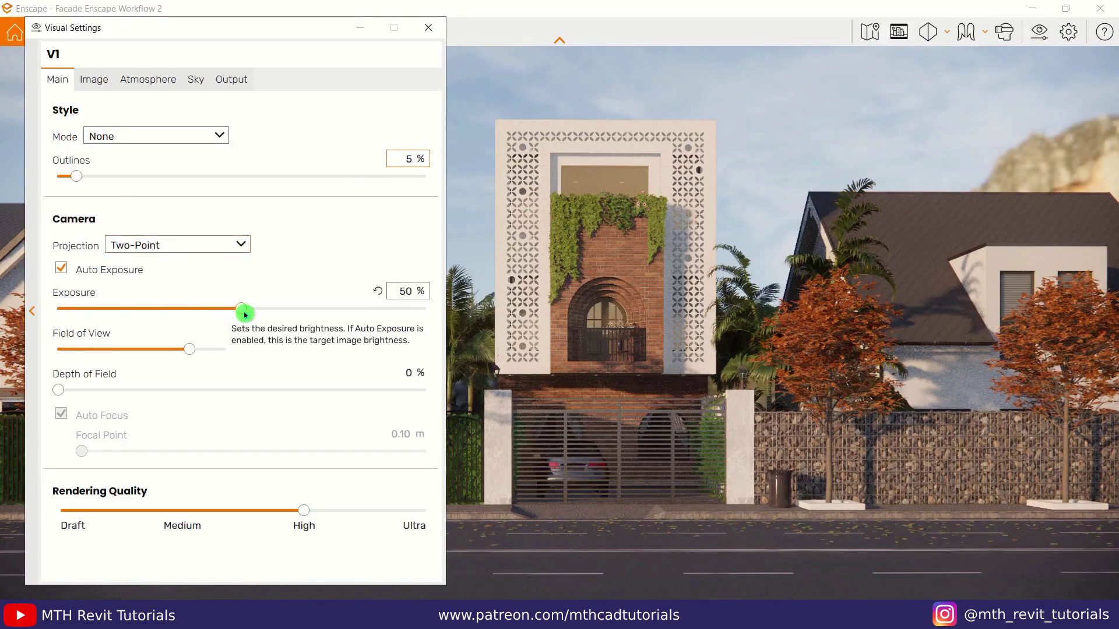
pyautogui.moveTo(242, 310); pyautogui.dragTo(254, 315)
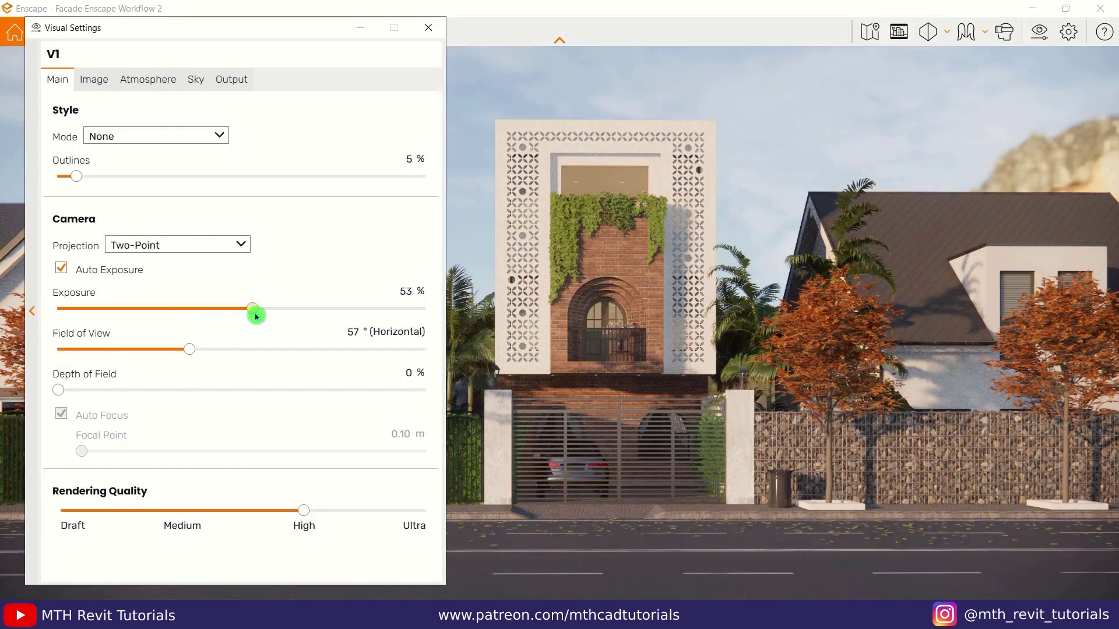
# Correct the image with highlights at -15%, shadows at -14%, saturation at 91% and color temperature at 7,245 K
pyautogui.click(98, 81)
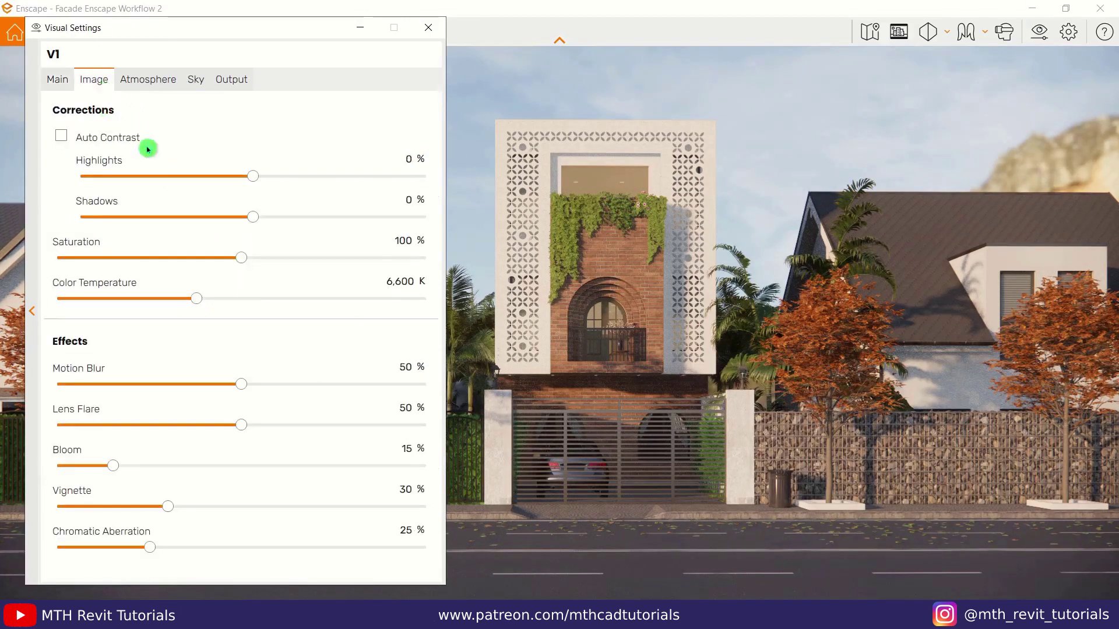
pyautogui.moveTo(258, 181); pyautogui.dragTo(245, 183)
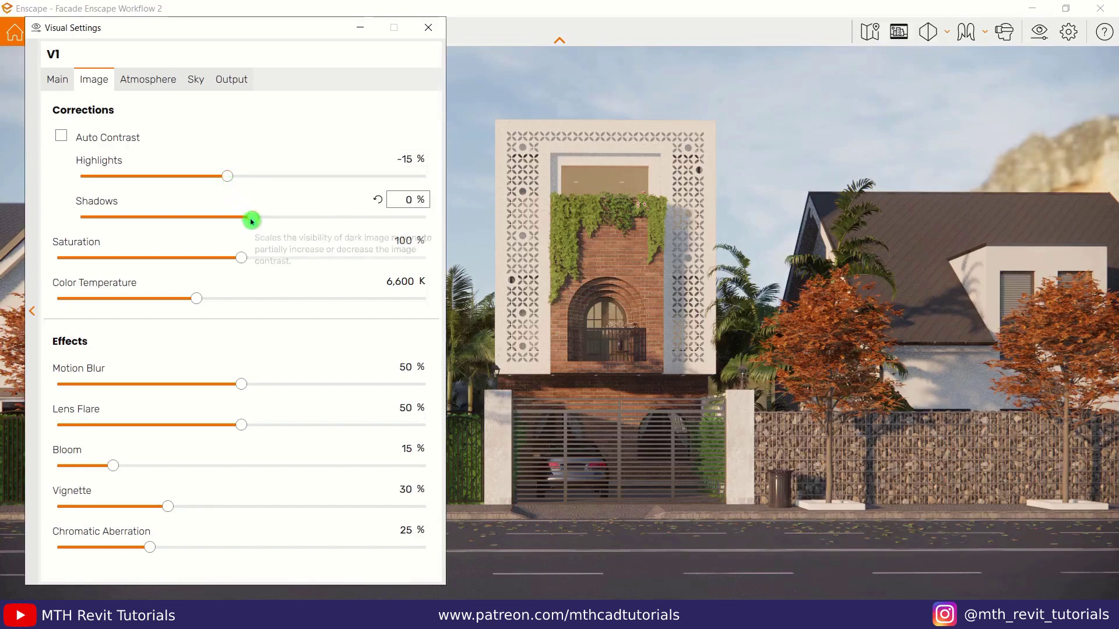
pyautogui.moveTo(252, 218); pyautogui.dragTo(243, 222)
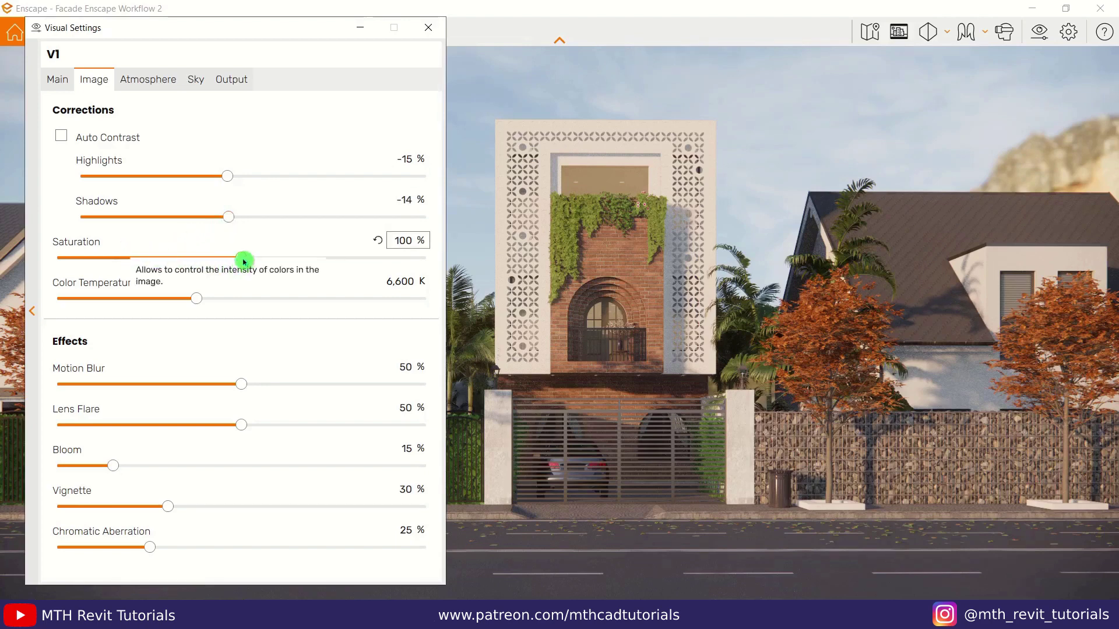
pyautogui.moveTo(243, 261); pyautogui.dragTo(235, 261)
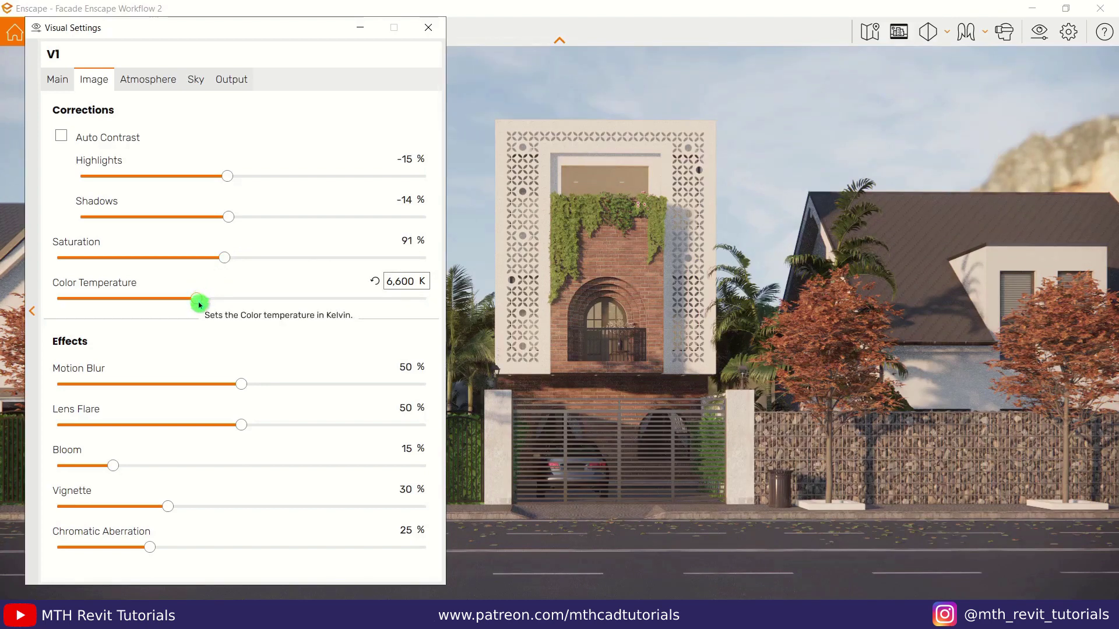
pyautogui.moveTo(199, 298); pyautogui.dragTo(208, 307)
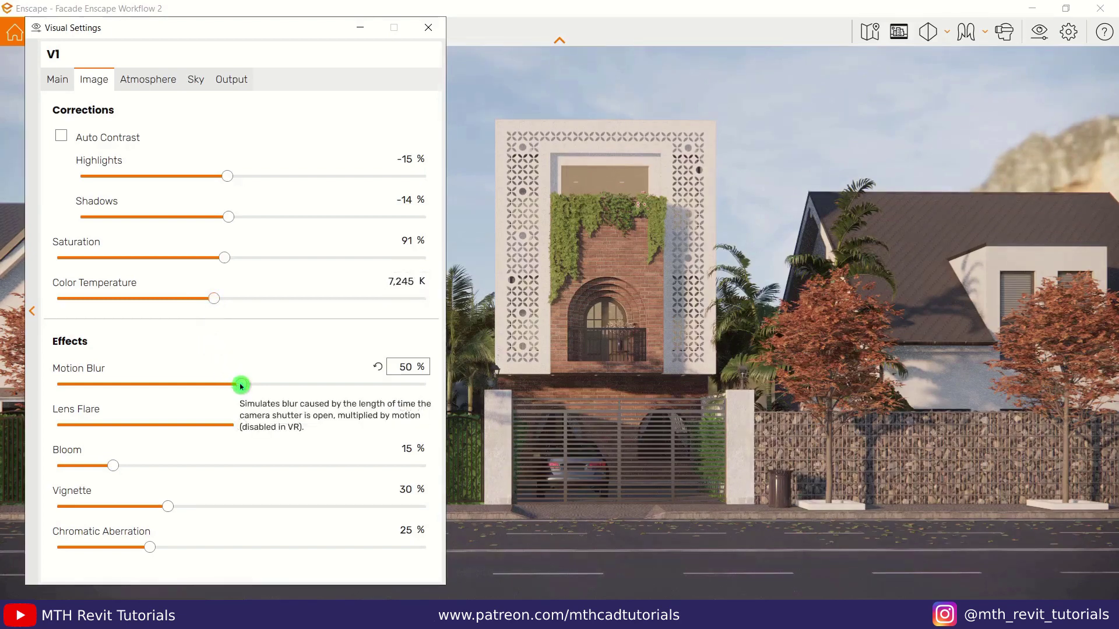
# Set motion blur, lens flare, vignette and chromatic aberration to 0%, and bloom to 11%
pyautogui.moveTo(240, 383); pyautogui.dragTo(58, 386)
pyautogui.moveTo(241, 426); pyautogui.dragTo(45, 425)
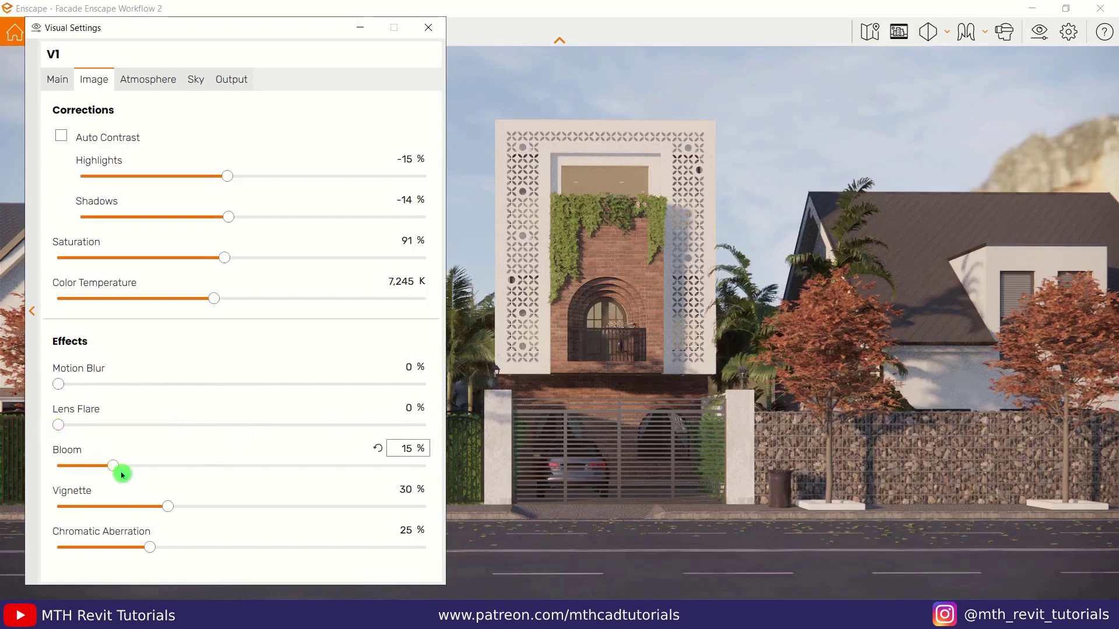
pyautogui.moveTo(168, 507); pyautogui.dragTo(29, 507)
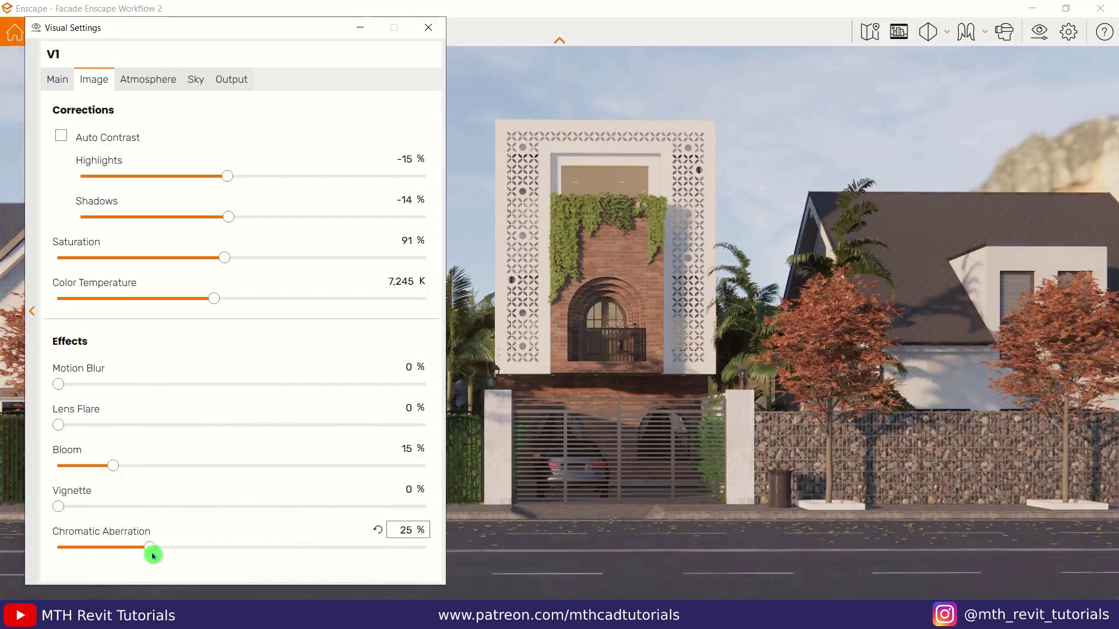
pyautogui.moveTo(153, 555); pyautogui.dragTo(44, 537)
pyautogui.moveTo(115, 466); pyautogui.dragTo(103, 466)
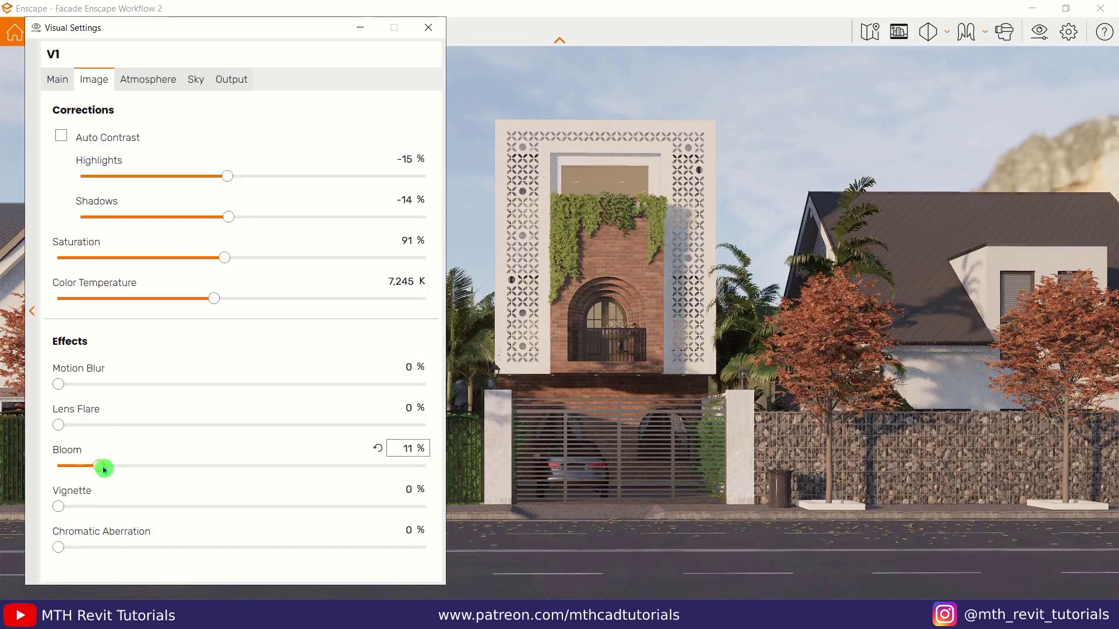
# Set fog intensity to 0%, sun brightness to 77%, artificial light brightness to 115% and ambient brightness to 0%
pyautogui.click(146, 82)
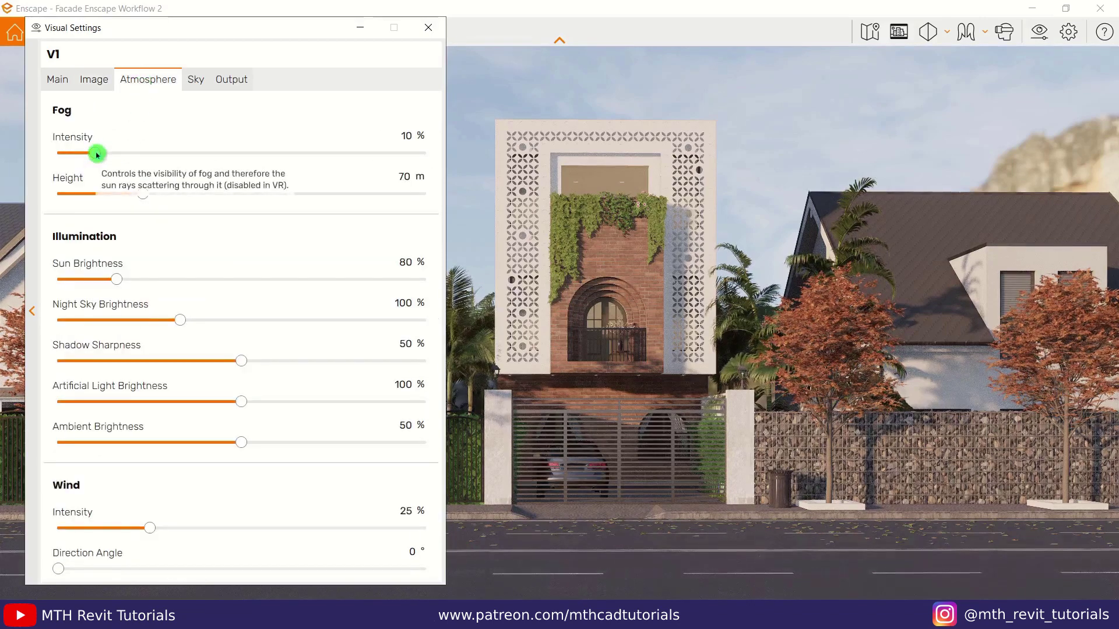
pyautogui.moveTo(96, 153); pyautogui.dragTo(32, 161)
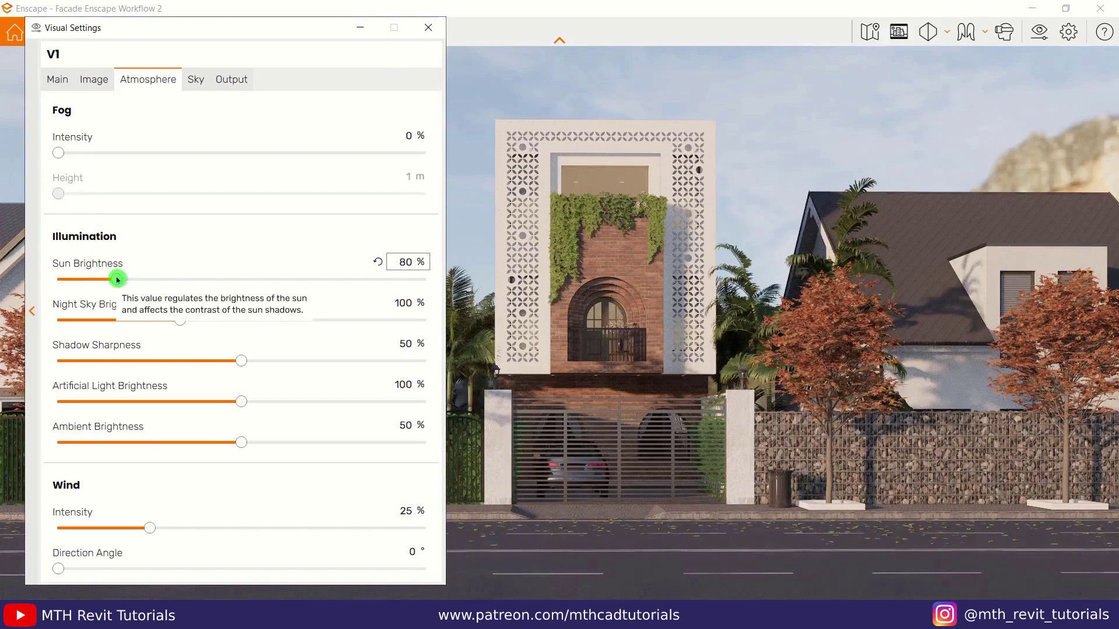
pyautogui.moveTo(117, 280)
pyautogui.mouseDown()
pyautogui.moveTo(104, 285)
pyautogui.moveTo(113, 283)
pyautogui.mouseUp()
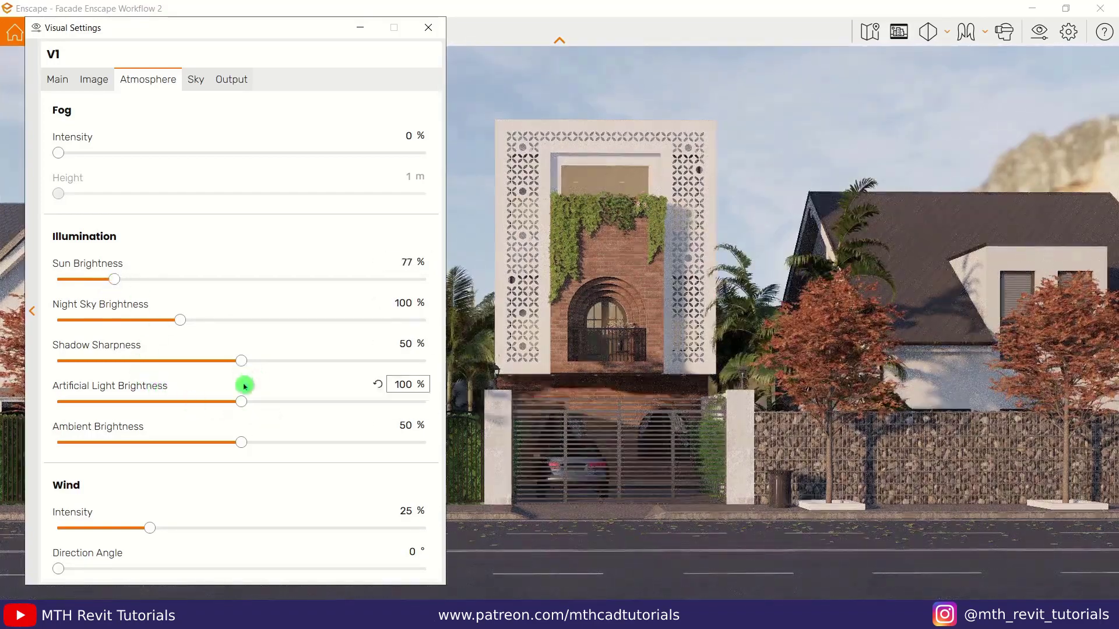
pyautogui.moveTo(244, 386); pyautogui.dragTo(370, 405)
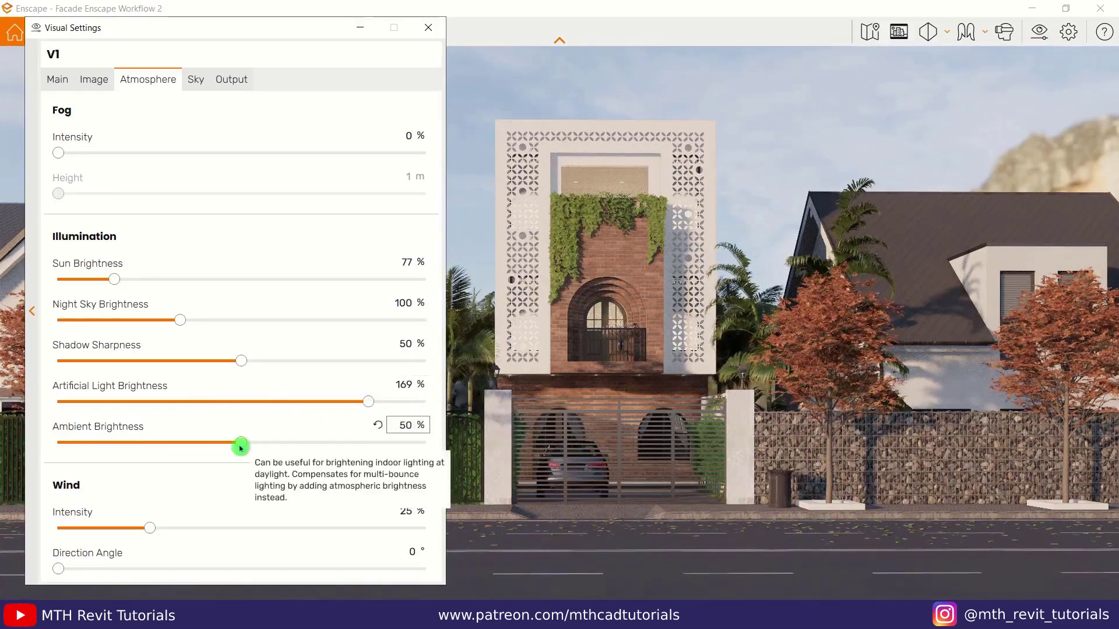
pyautogui.moveTo(241, 446); pyautogui.dragTo(44, 442)
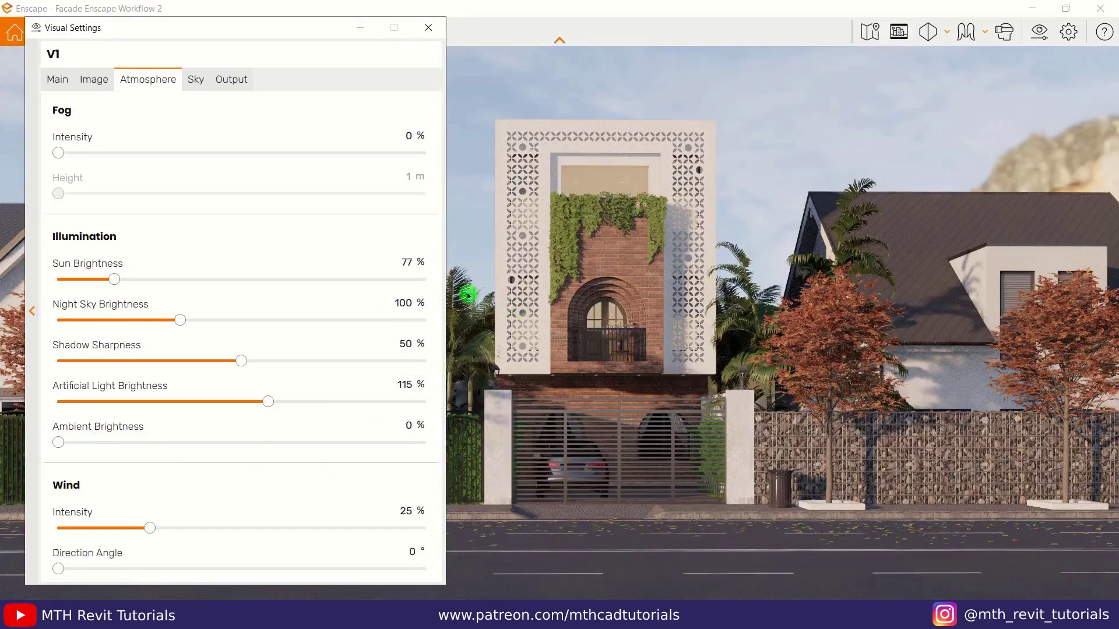
# Set the rendering quality to Ultra and open the V1 preset's output settings
pyautogui.click(68, 85)
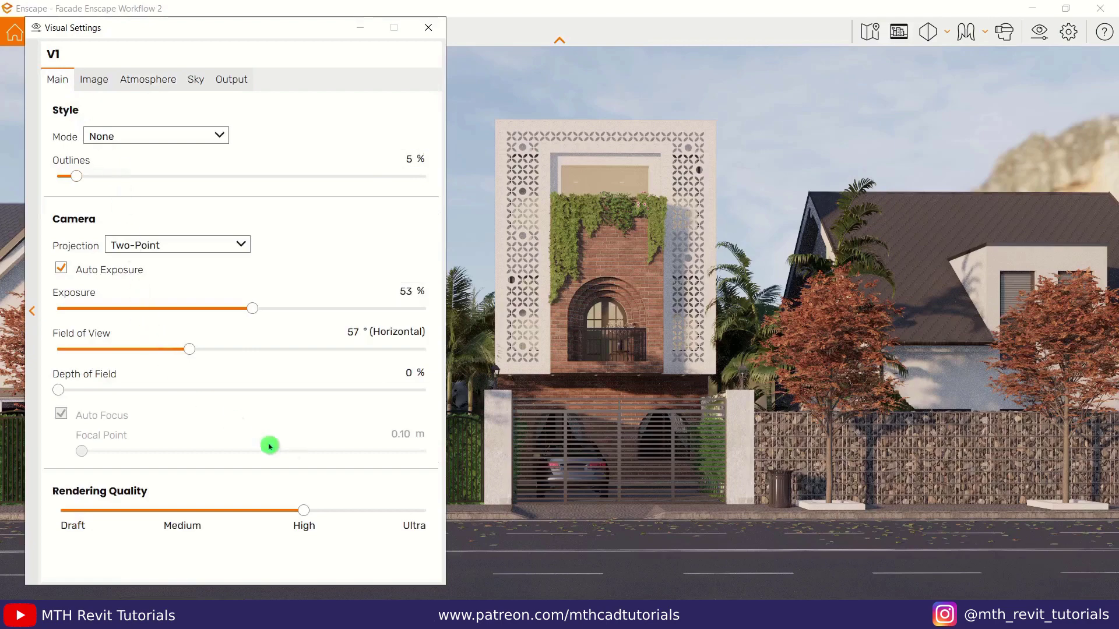
pyautogui.click(422, 518)
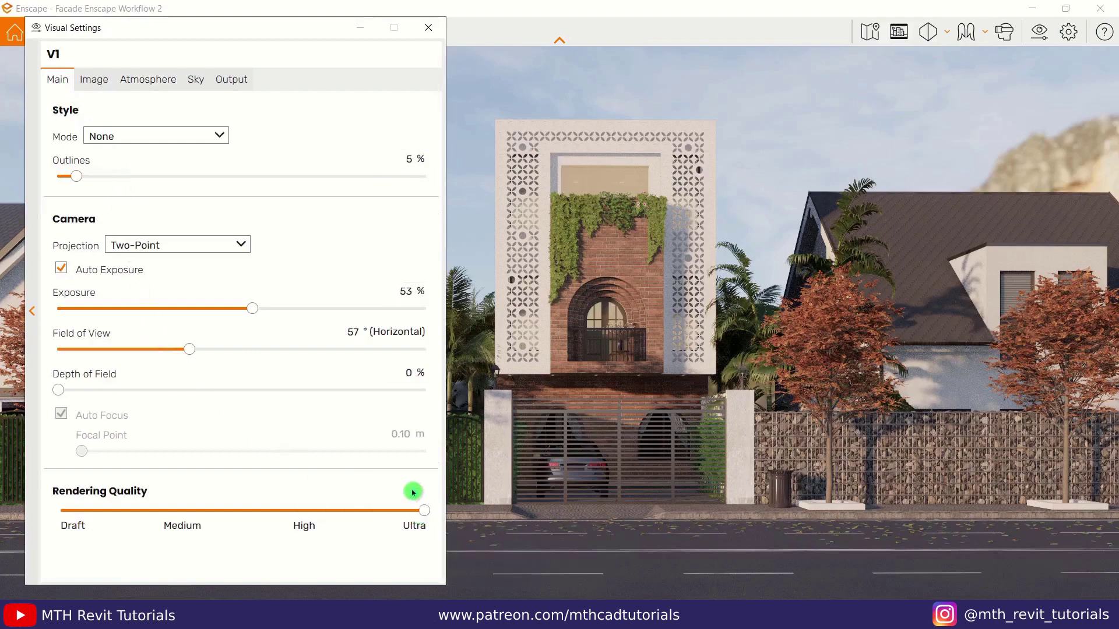
pyautogui.click(226, 81)
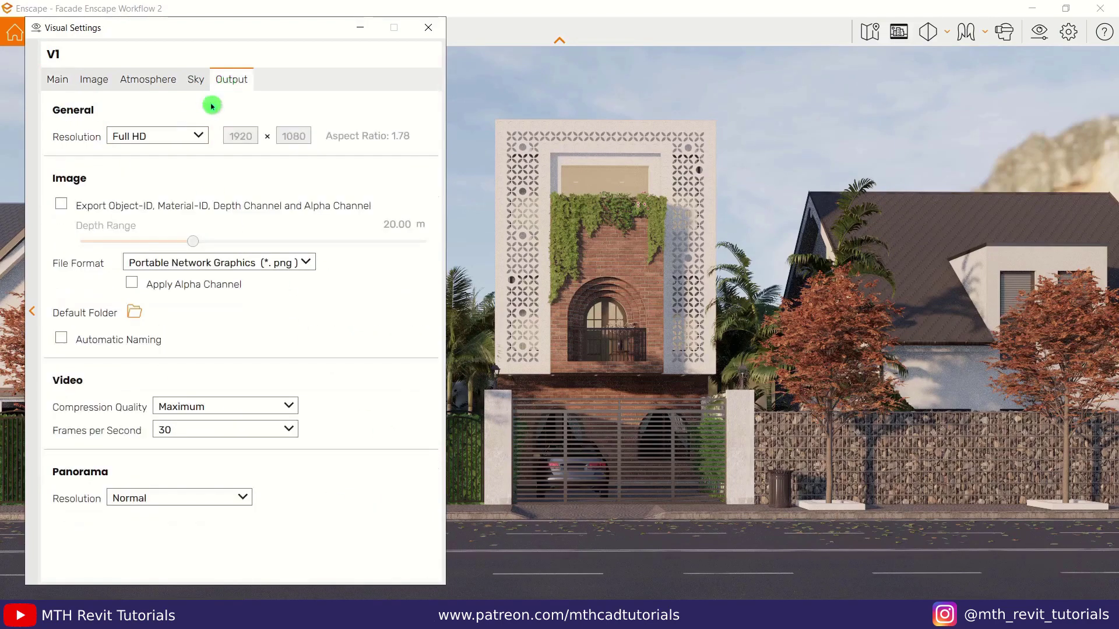
# Set the output resolution to Ultra HD and the image file format to JPEG, and close the visual settings
pyautogui.click(170, 136)
pyautogui.click(166, 218)
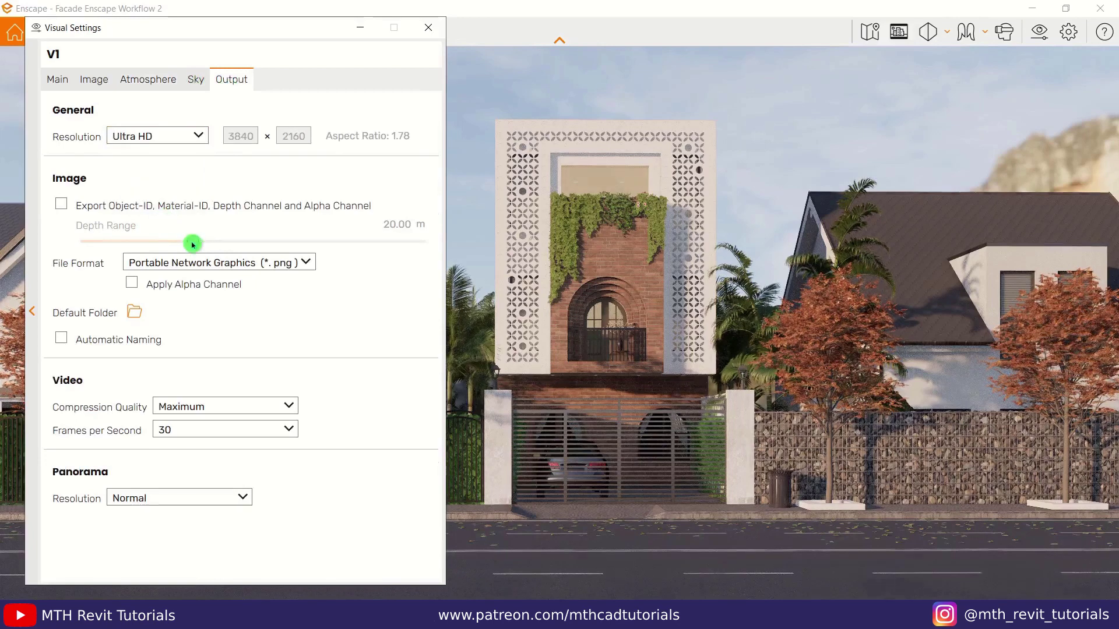
pyautogui.click(205, 265)
pyautogui.click(226, 298)
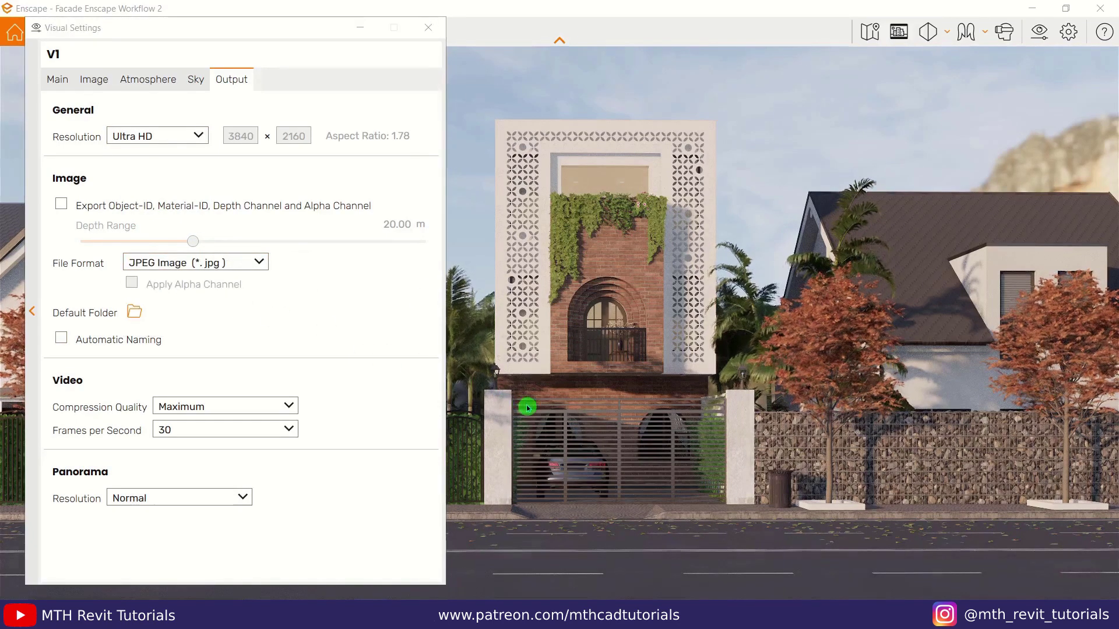
pyautogui.click(430, 35)
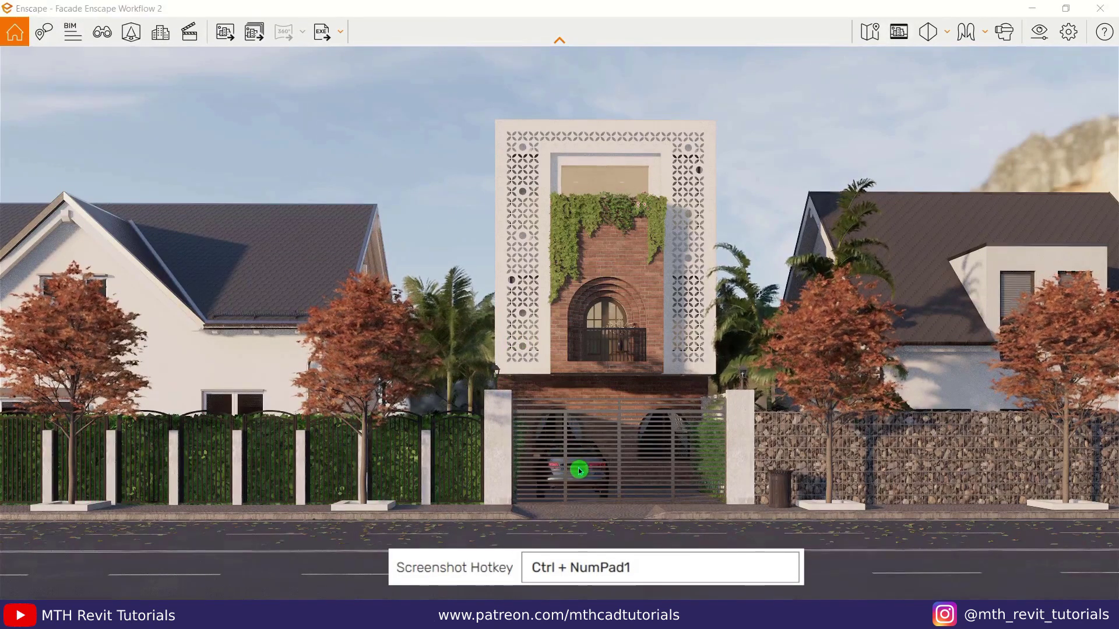
# Capture a screenshot of the current facade view and save it as V1 in the Facade Tutorial folder
pyautogui.press('ctrl+KP_1')
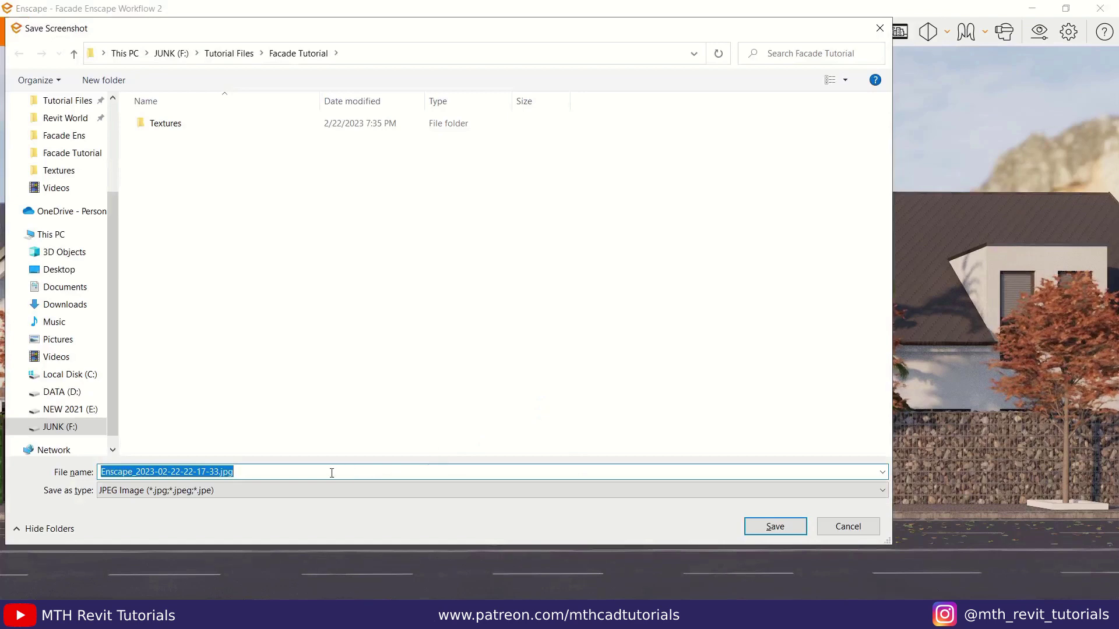
pyautogui.write('V1')
pyautogui.press('Return')
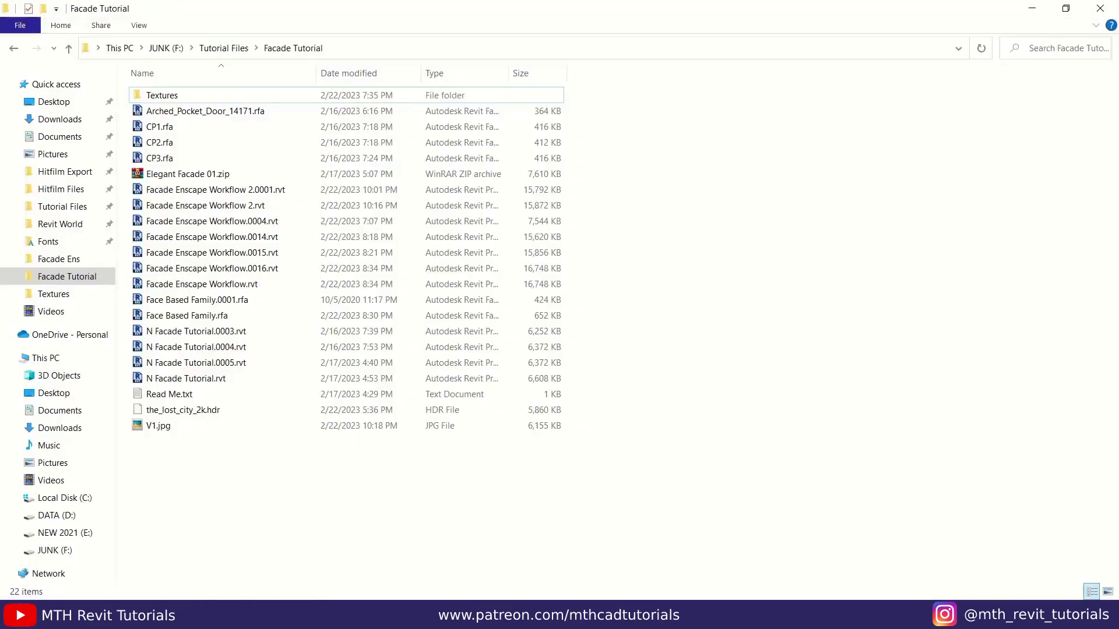
# Open V1.jpg from the Facade Tutorial folder and examine the rendered facade up close, from the perforated frame to the gate
pyautogui.doubleClick(182, 427)
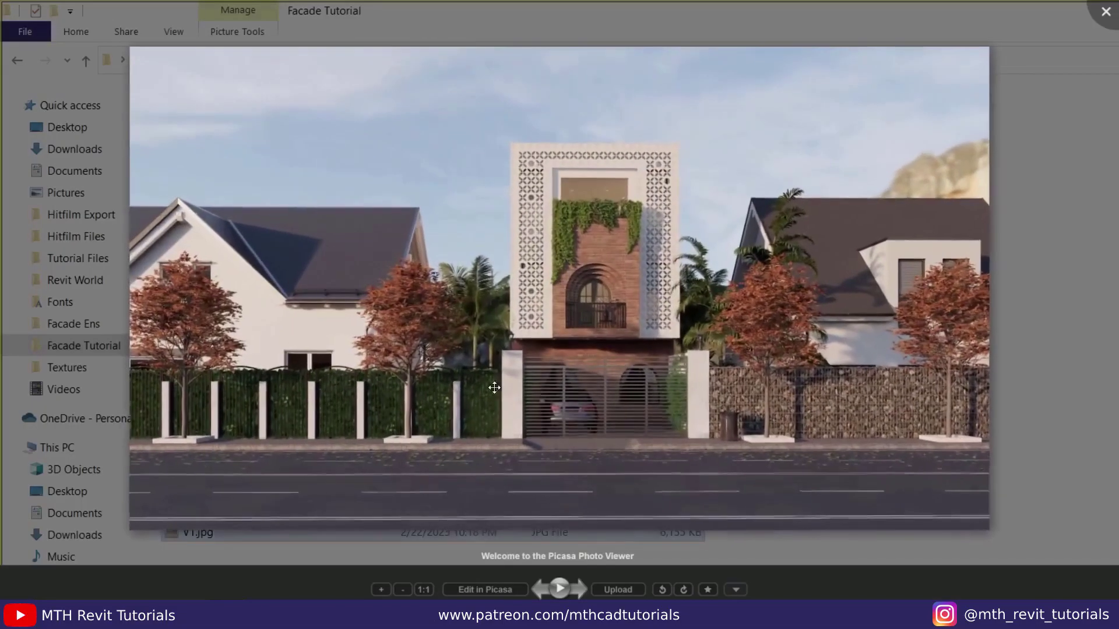
pyautogui.scroll(4, 677, 177)
pyautogui.moveTo(676, 177); pyautogui.dragTo(648, 434)
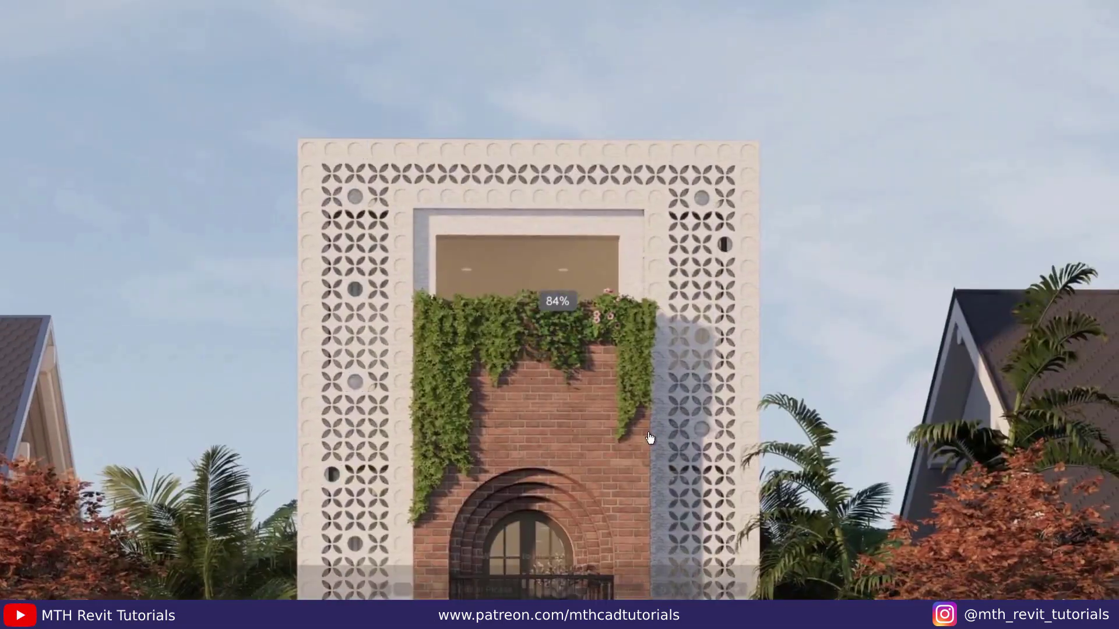
pyautogui.scroll(3, 663, 375)
pyautogui.moveTo(808, 467); pyautogui.dragTo(800, 336)
pyautogui.moveTo(814, 479); pyautogui.dragTo(811, 221)
pyautogui.scroll(-4, 746, 262)
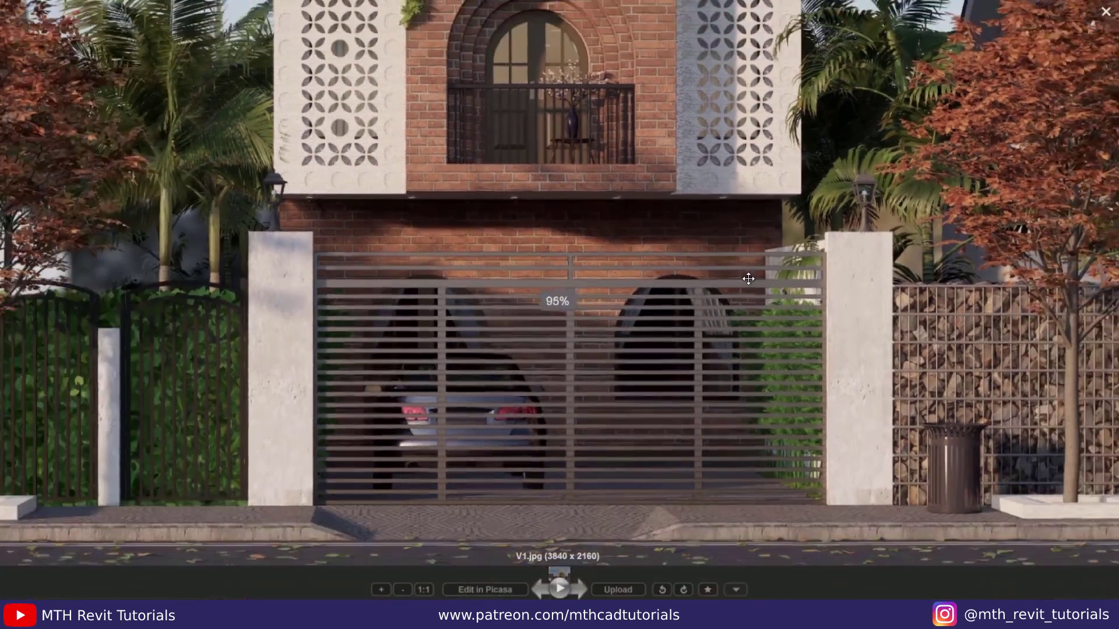
pyautogui.moveTo(667, 255); pyautogui.dragTo(705, 350)
pyautogui.scroll(-1, 536, 350)
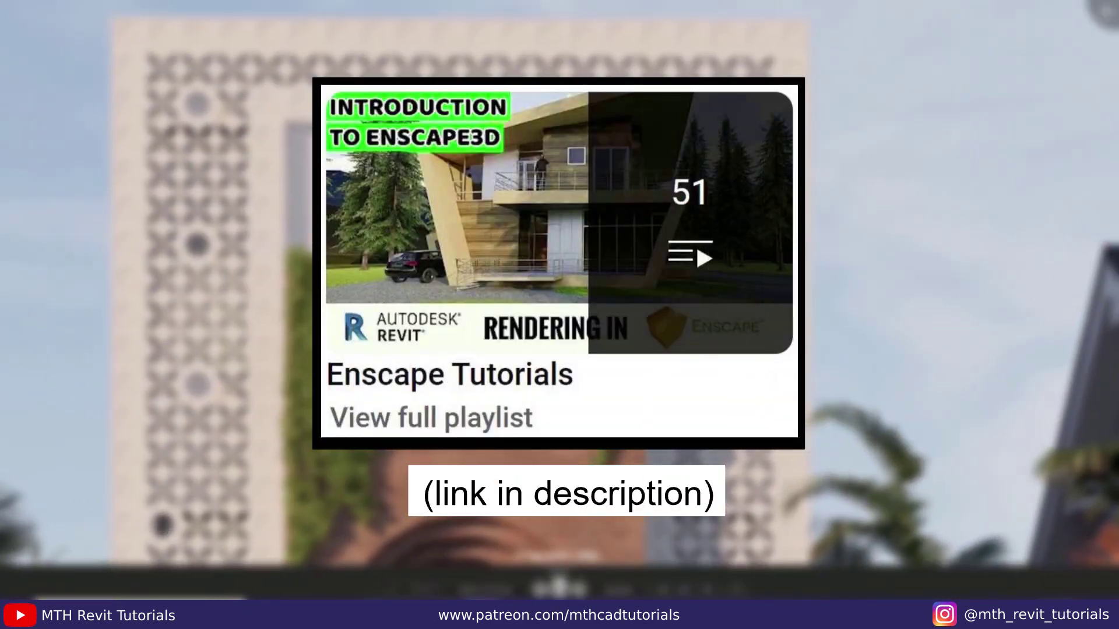
pyautogui.moveTo(807, 528); pyautogui.dragTo(801, 335)
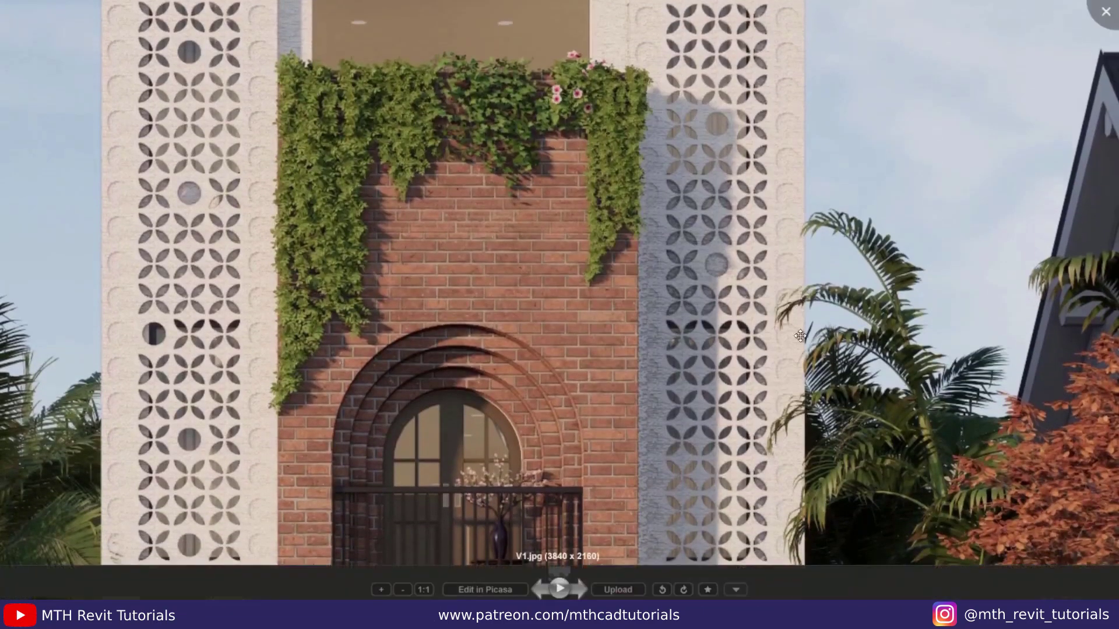
pyautogui.moveTo(814, 479); pyautogui.dragTo(812, 257)
pyautogui.moveTo(797, 445); pyautogui.dragTo(810, 220)
pyautogui.scroll(-5, 810, 220)
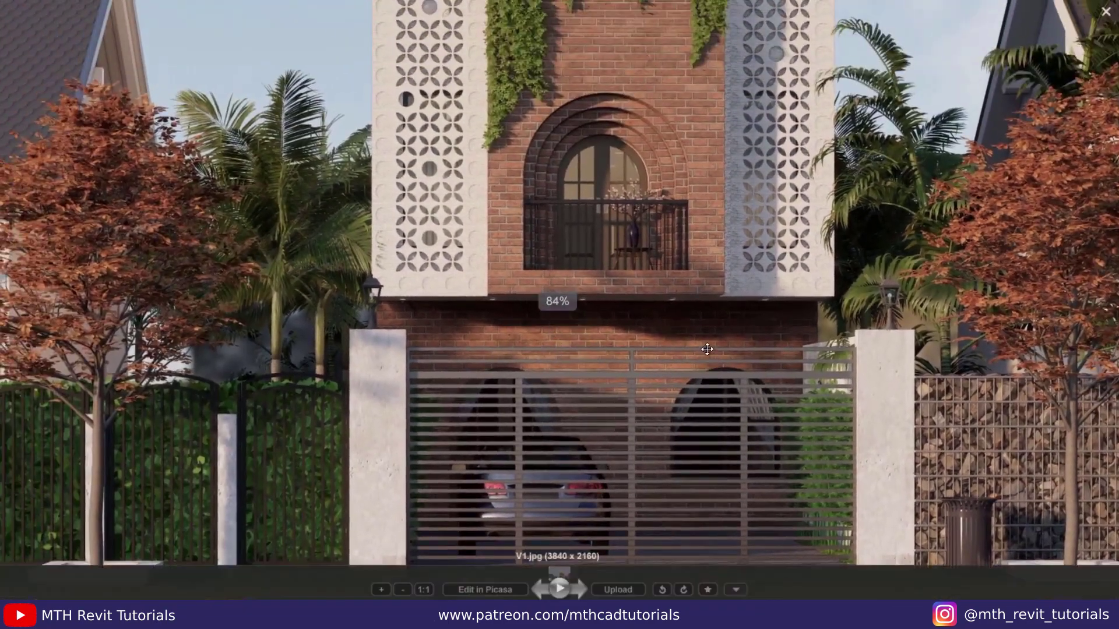
pyautogui.scroll(-4, 534, 359)
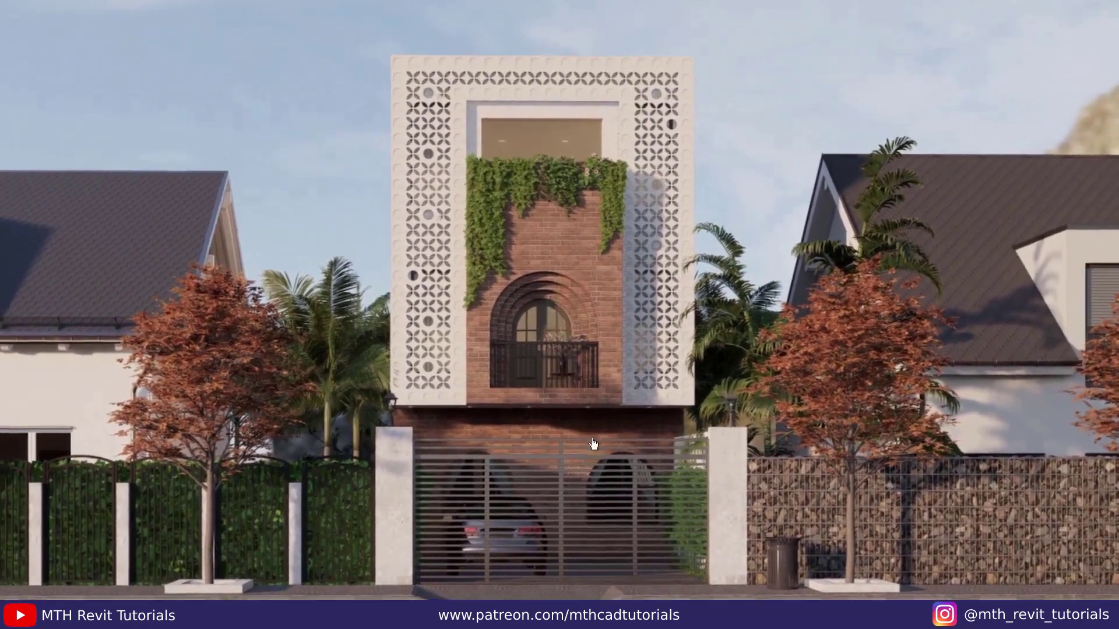
pyautogui.scroll(-3, 579, 448)
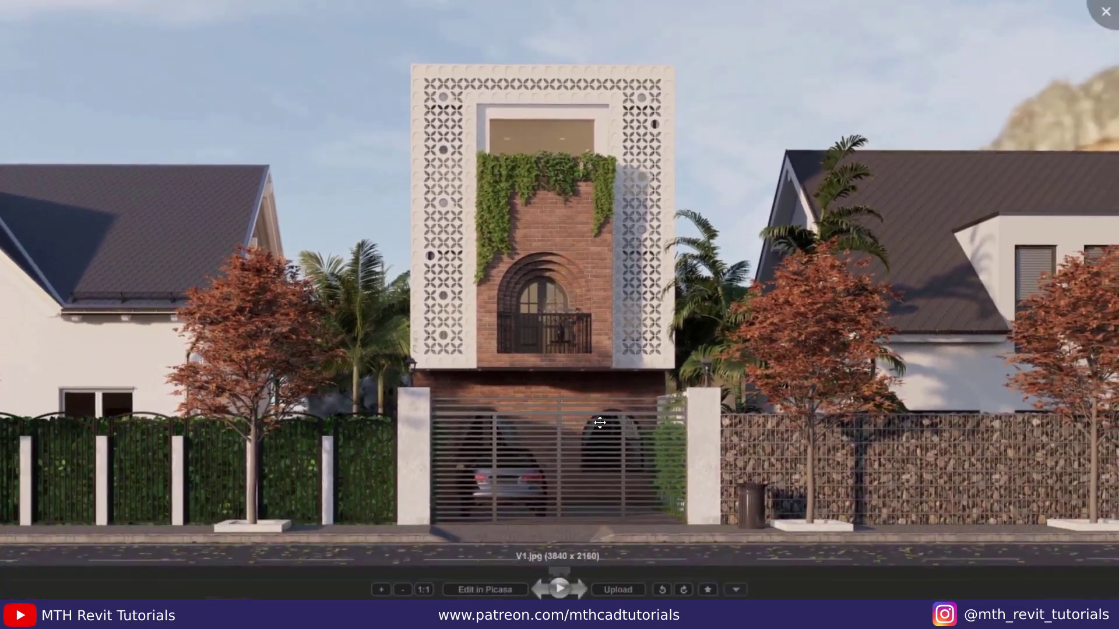